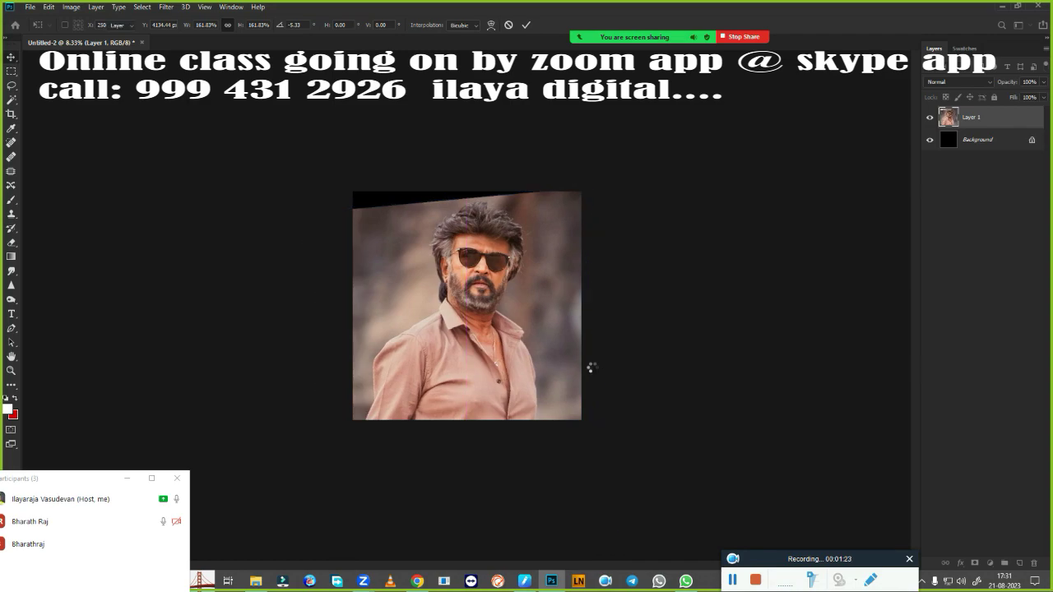
Enlarge Layer 1 with a free transform from its corner, then save the document.
key("ctrl+t")
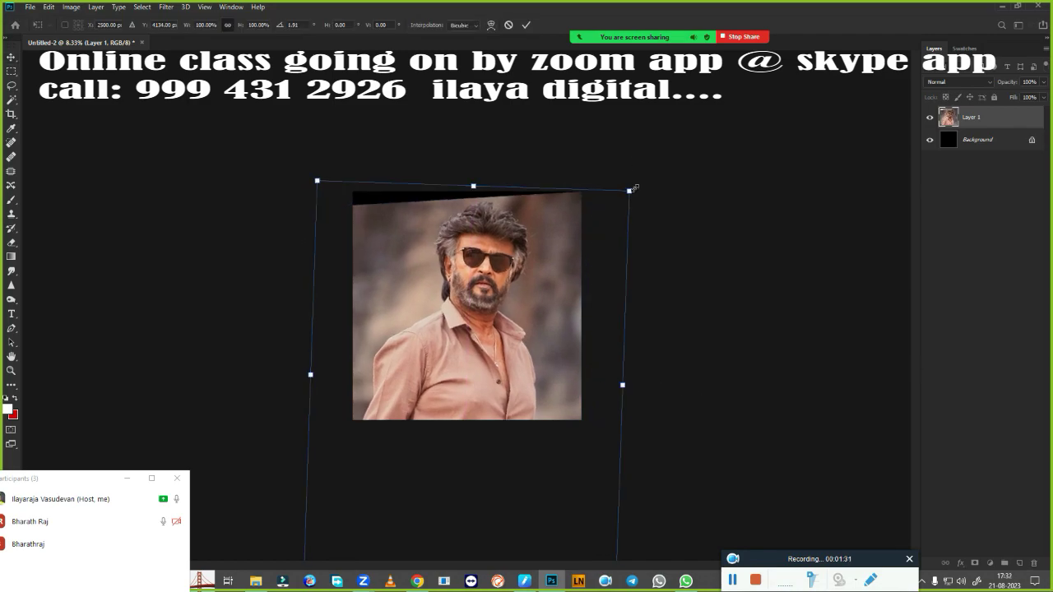
left_click_drag(640, 169, 576, 245)
key("Return")
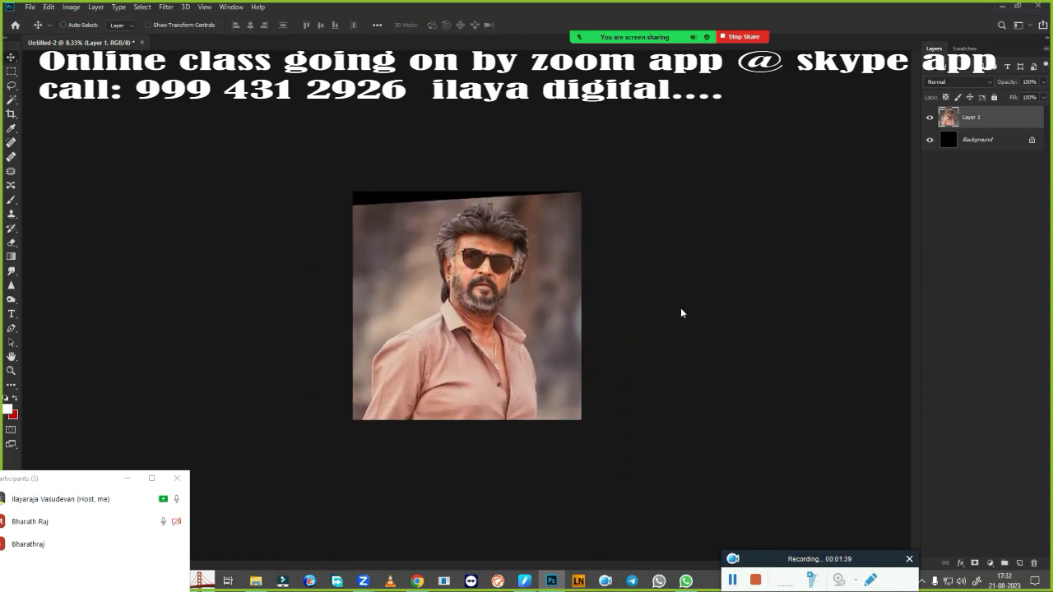
key("ctrl+s")
key("Return")
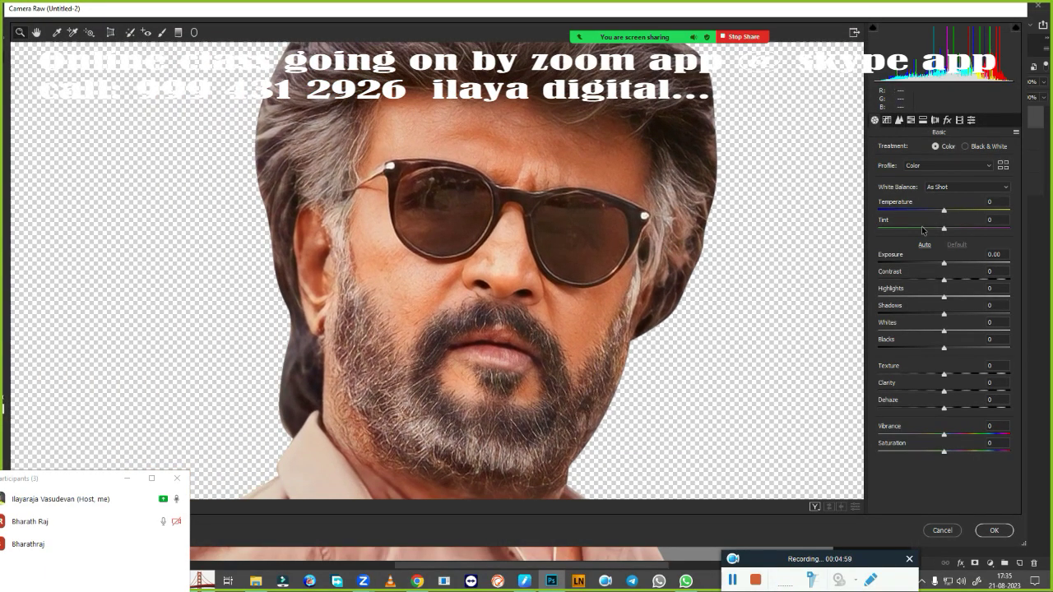
Grade the portrait in Camera Raw: Temperature +4, lower exposure, more contrast, Clarity +11.
left_click(947, 212)
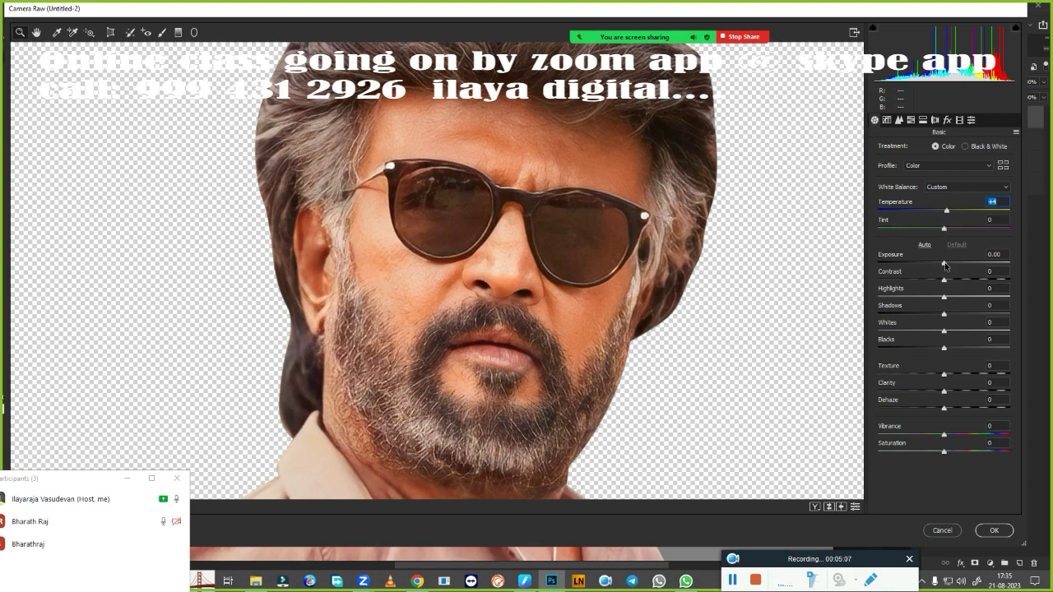
mouse_move(945, 263)
left_mouse_down()
mouse_move(954, 280)
mouse_move(934, 297)
mouse_move(963, 331)
left_mouse_up()
left_click_drag(944, 348, 922, 348)
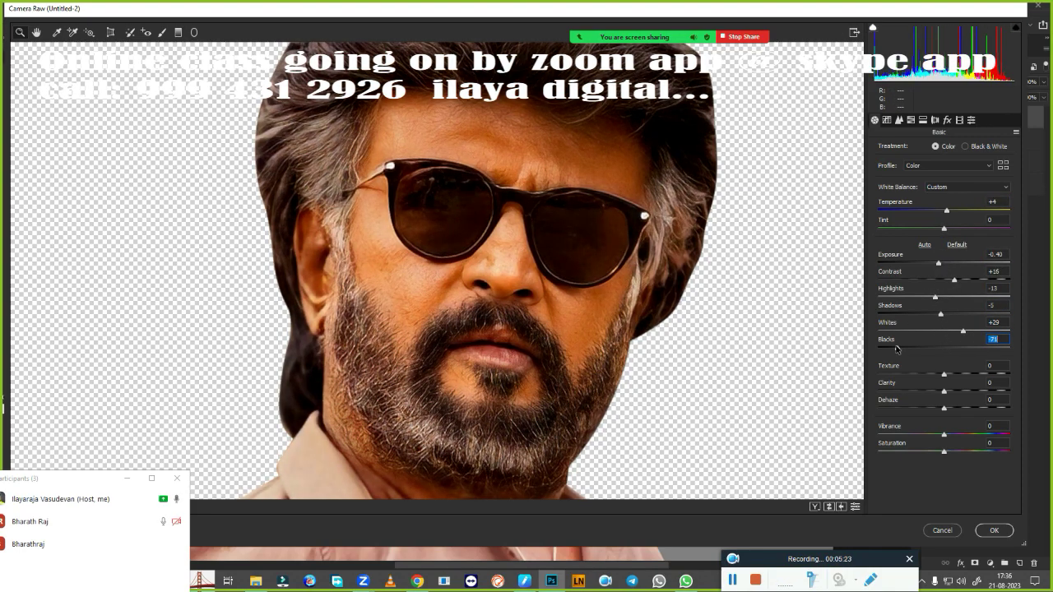
left_click_drag(945, 392, 951, 391)
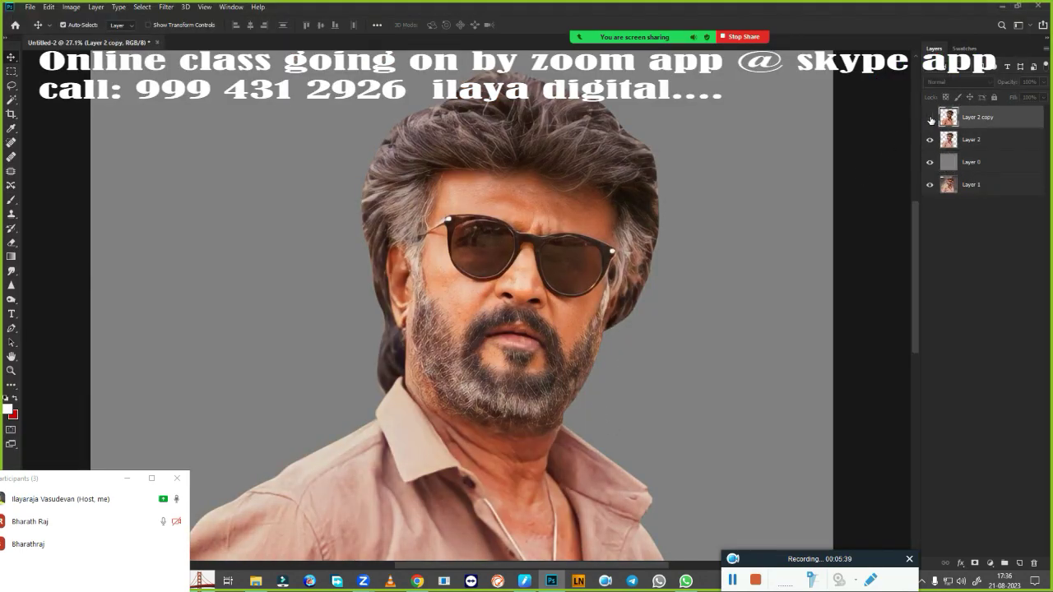
left_click(930, 118)
double_click(930, 119)
Use Selective Color to set Cyan in the Reds to -100.
key("alt+i")
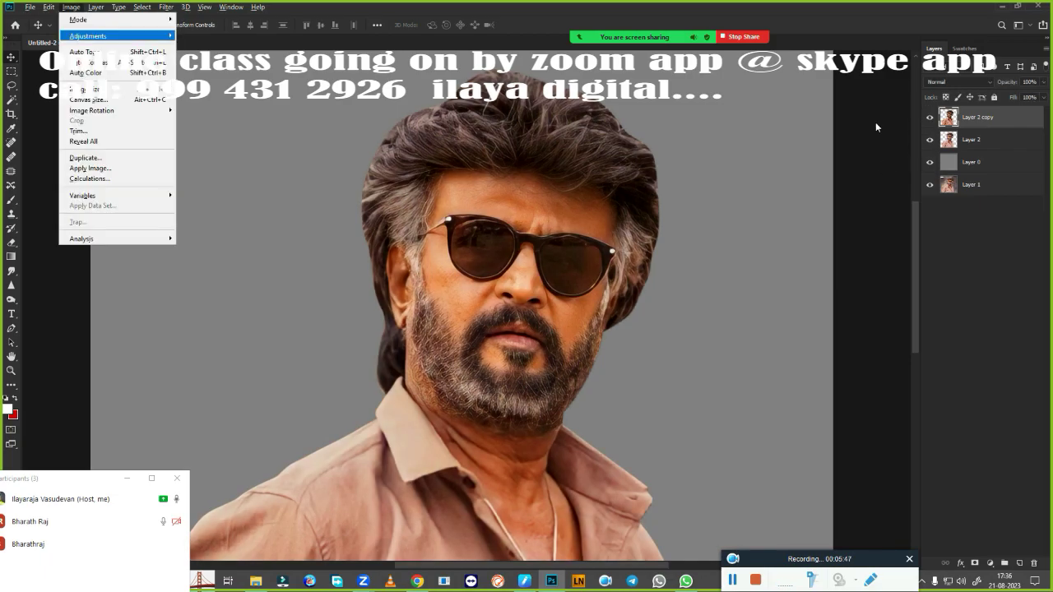
key("j")
key("c")
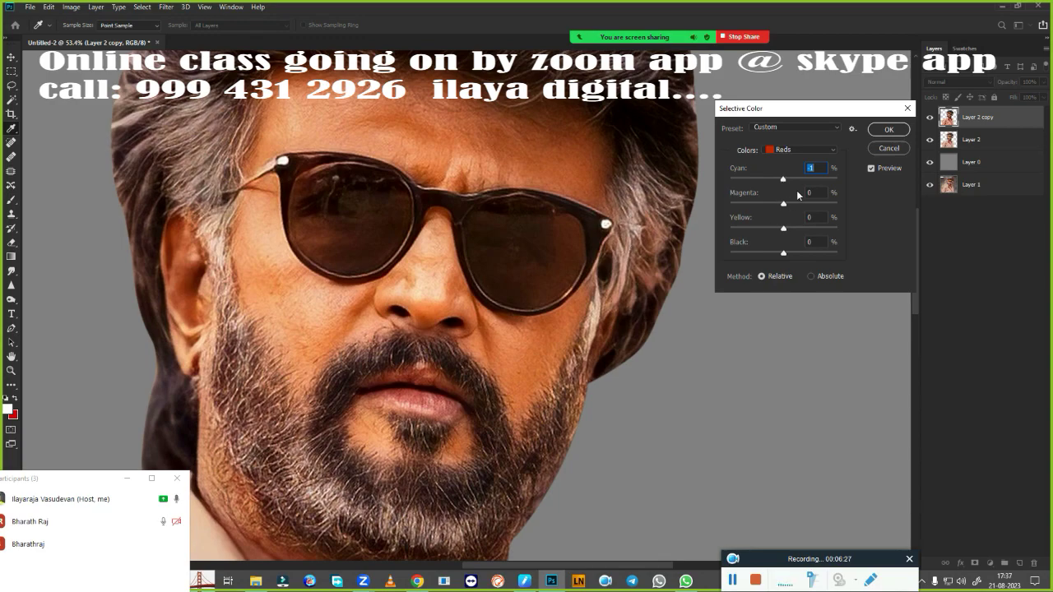
mouse_move(789, 182)
left_mouse_down()
mouse_move(846, 180)
mouse_move(721, 184)
left_mouse_up()
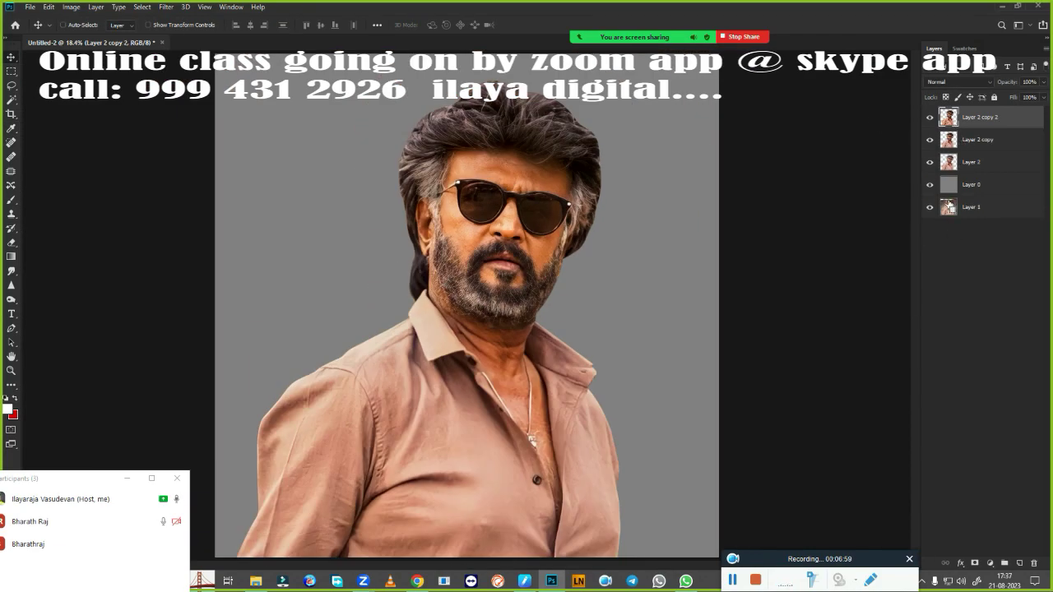
Add a new empty Layer 3 and smudge the nose bridge and tip smooth.
left_click(1020, 565)
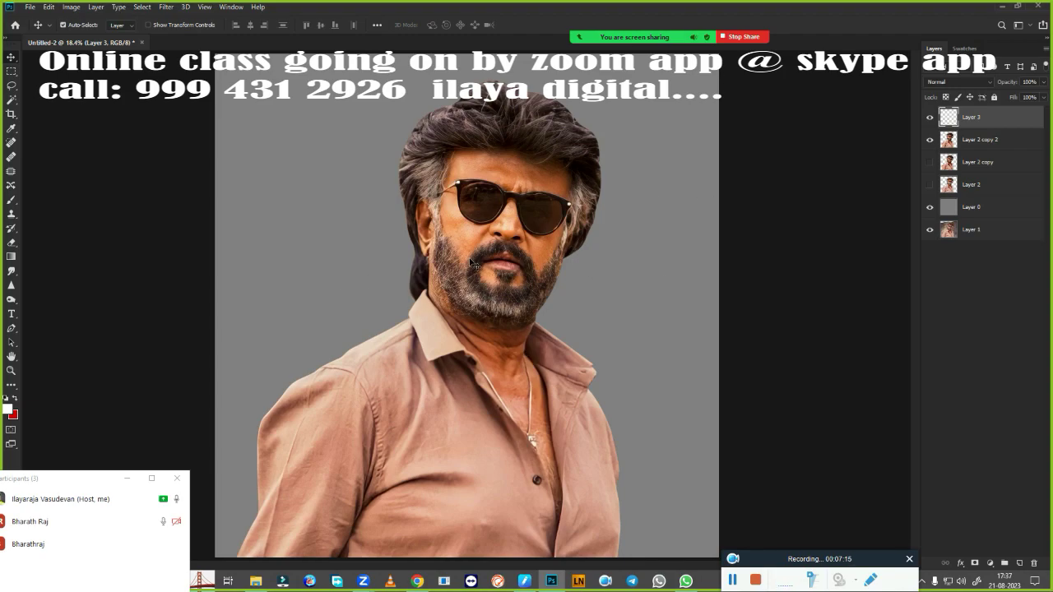
right_click(339, 221)
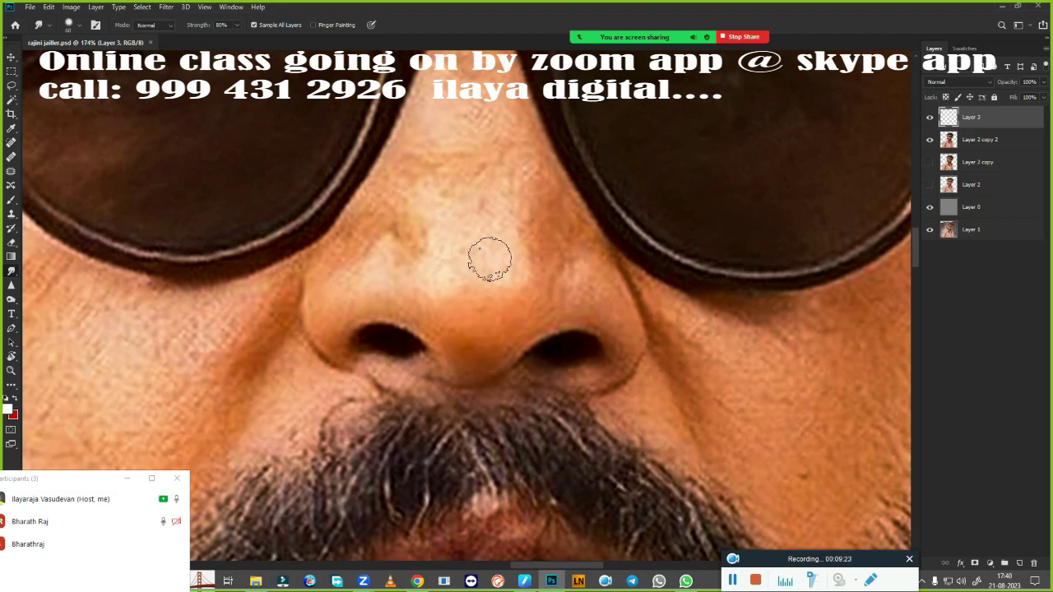
left_click_drag(497, 275, 447, 247)
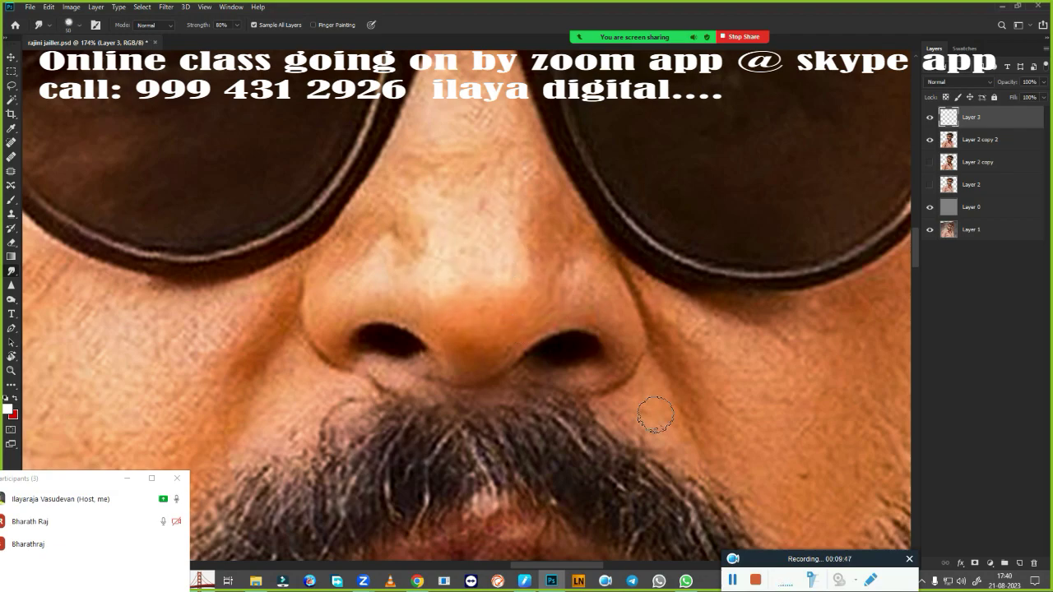
Fit the image in view and browse into the class folder in the Open dialog.
key("ctrl+0")
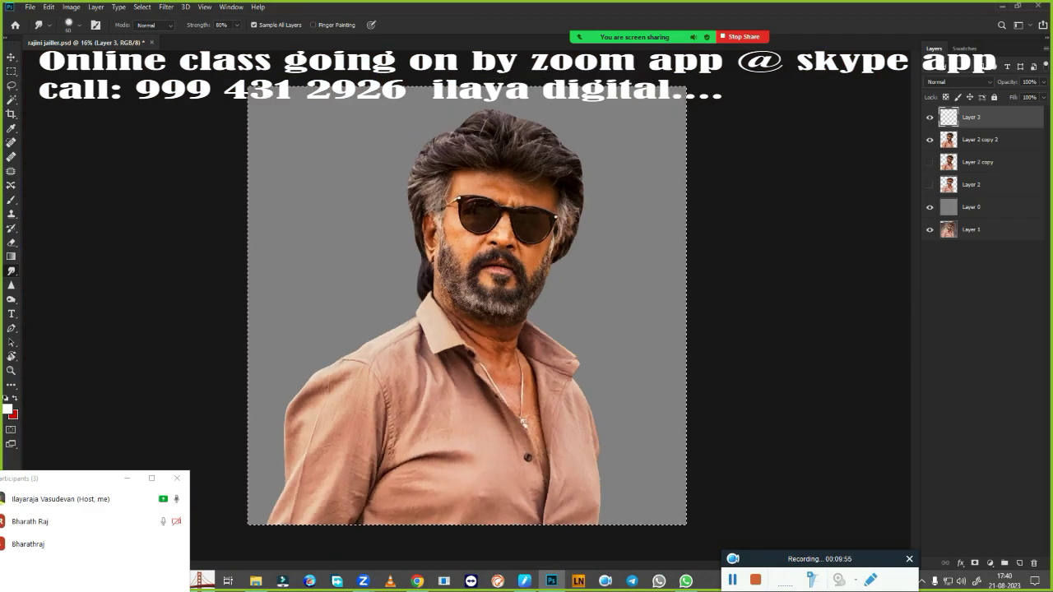
scroll(526, 329, "up", 3)
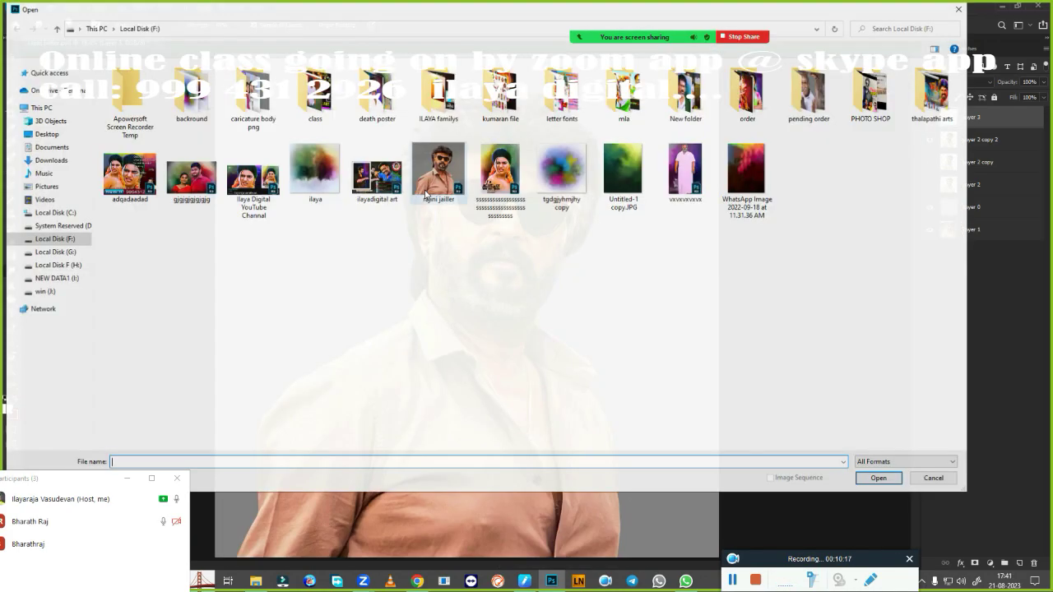
double_click(315, 92)
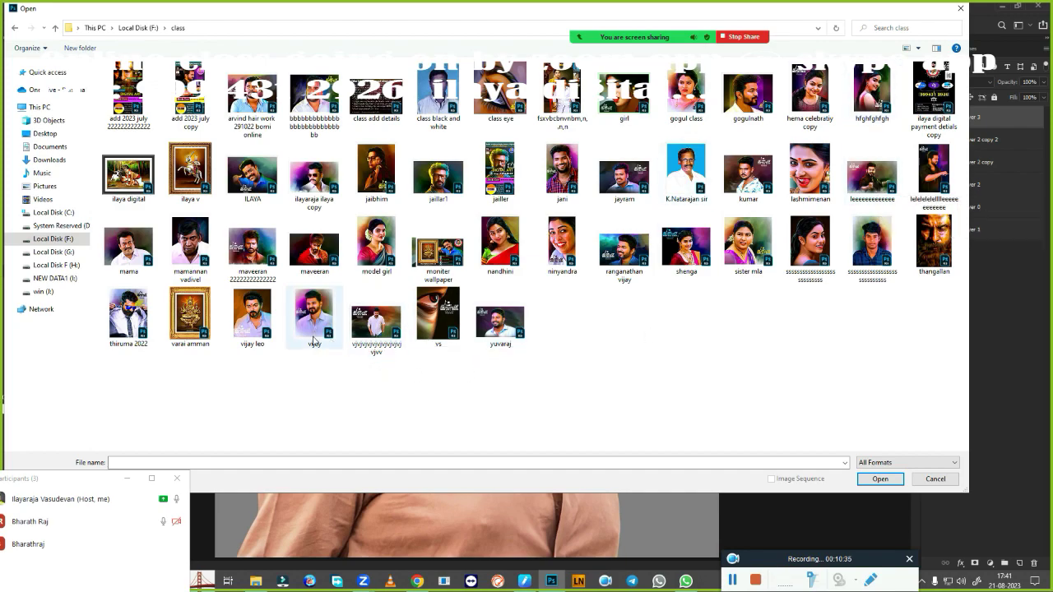
Open the vijay leo.psd reference and zoom out to view it.
double_click(262, 314)
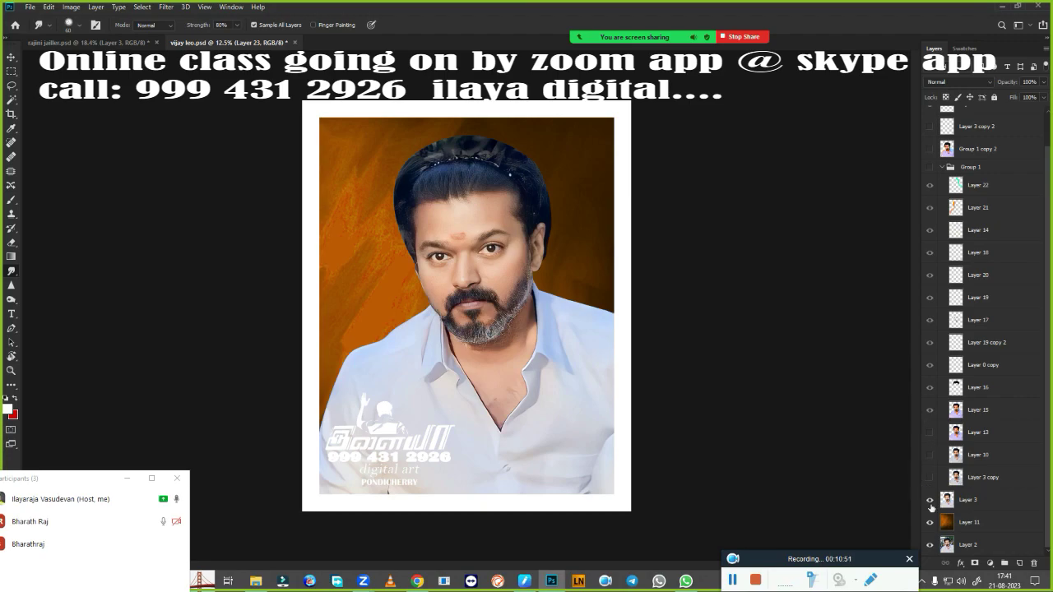
scroll(1048, 140, "up", 1)
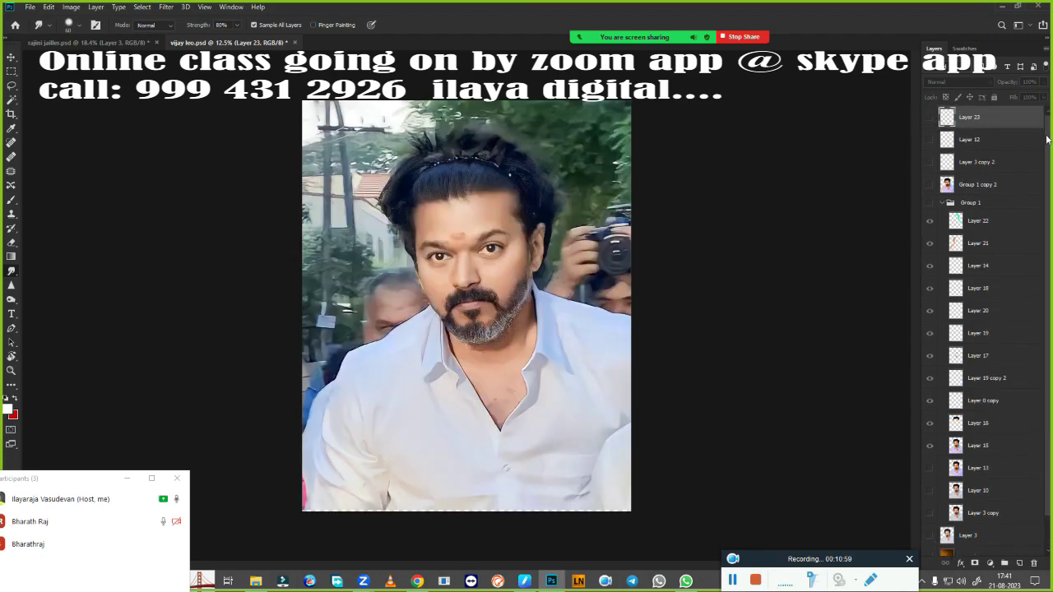
key("ctrl+minus")
left_click(511, 323)
left_click(515, 218)
key("alt+comma")
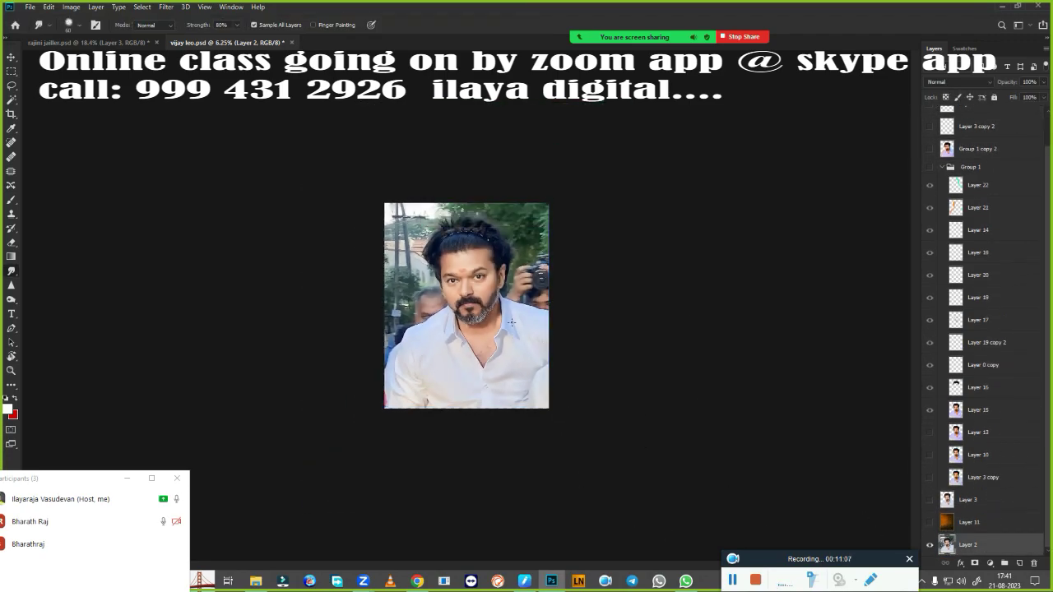
scroll(511, 322, "up", 2)
scroll(462, 259, "up", 1)
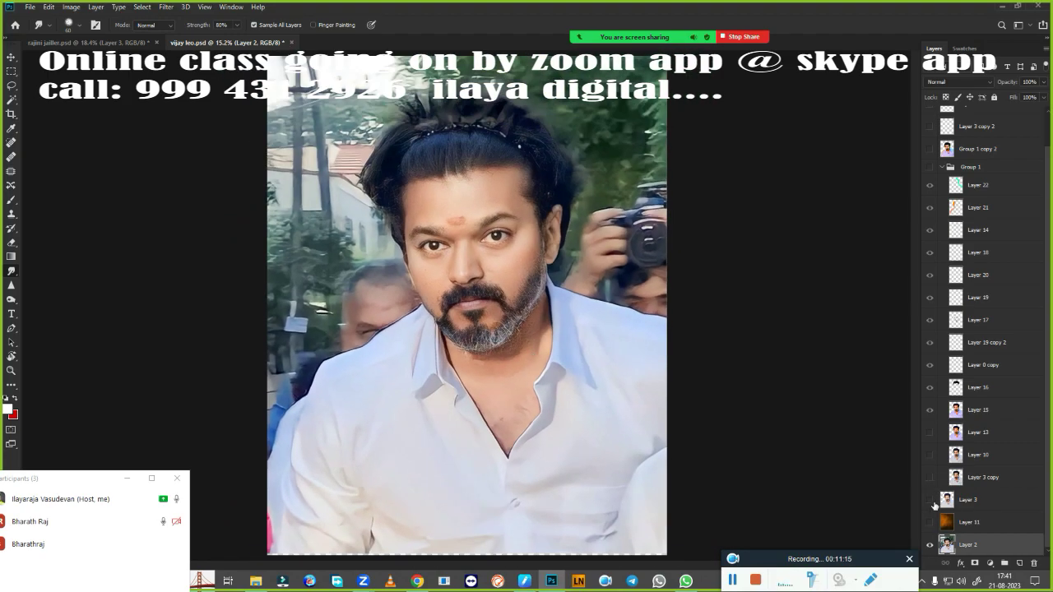
Show the orange background and Layer 3 portrait, hiding the upper painting layers.
left_click(930, 522)
left_click(930, 499)
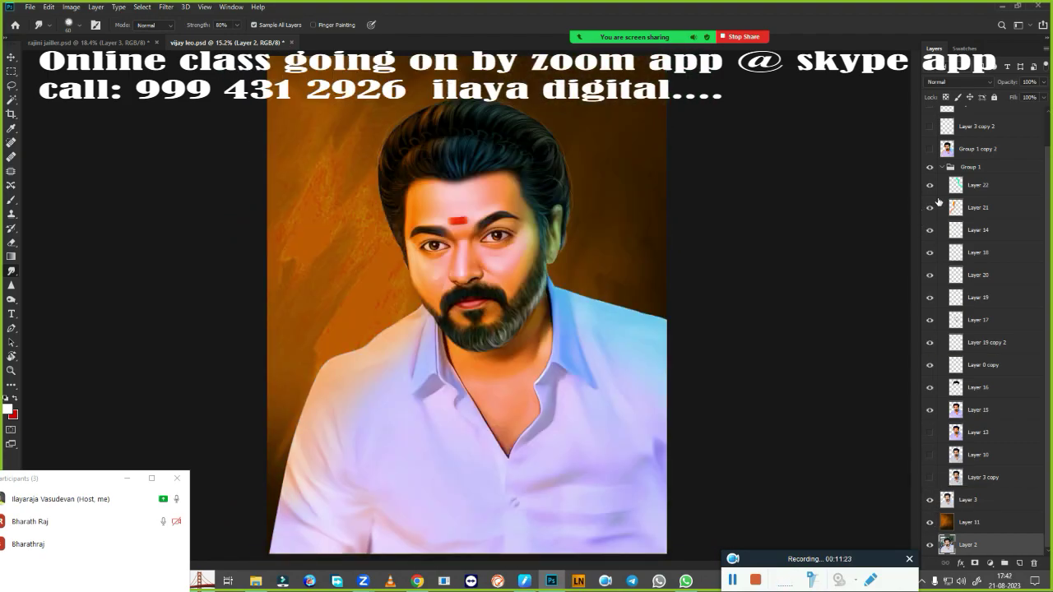
left_click_drag(931, 188, 929, 484)
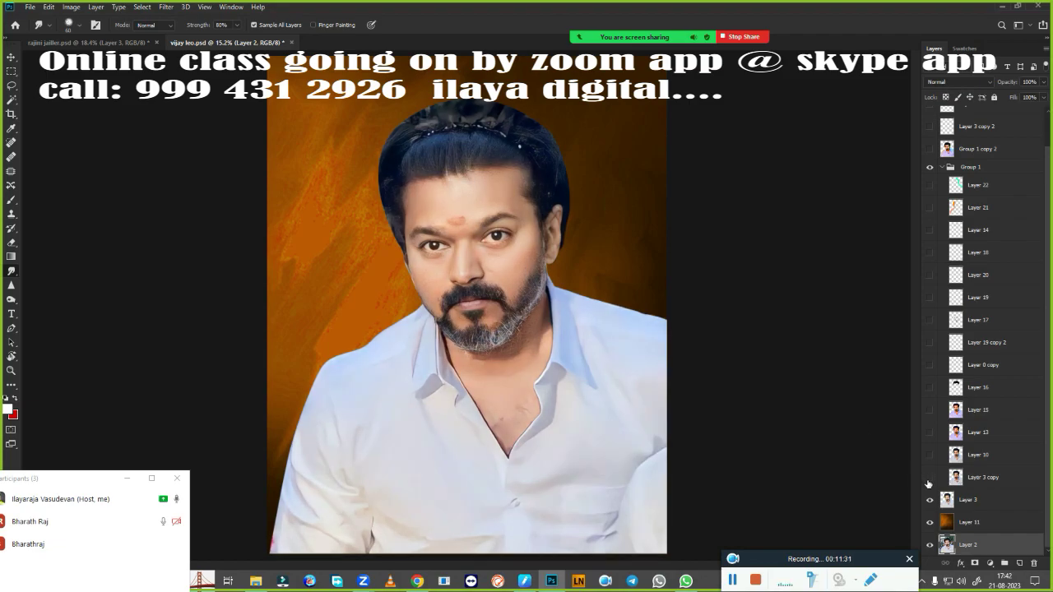
scroll(513, 371, "up", 3)
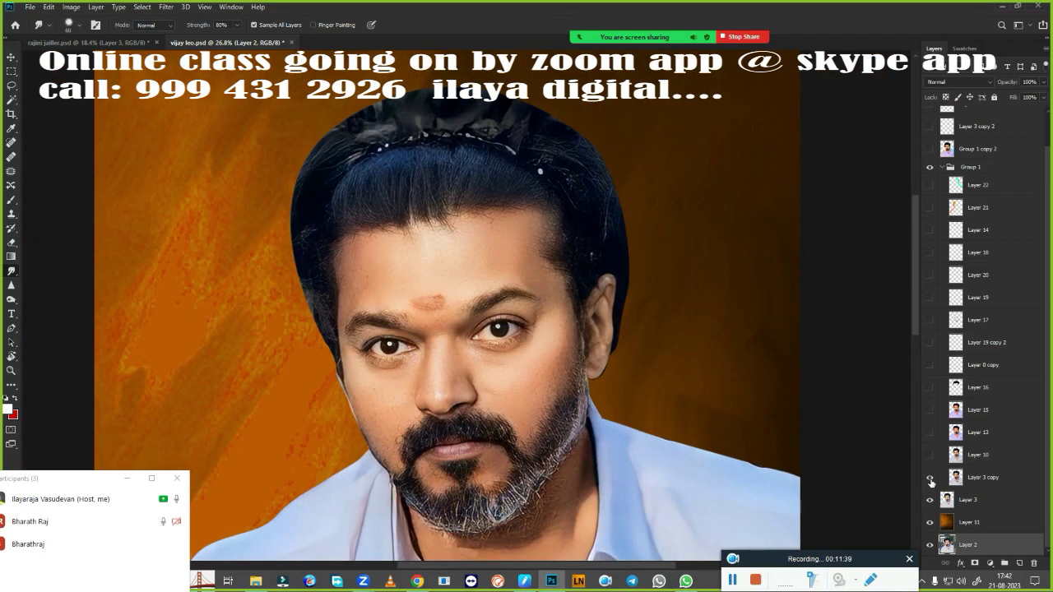
Turn the painting layers back on one by one, from Layer 3 copy to Layer 21.
left_click(931, 480)
left_click(932, 455)
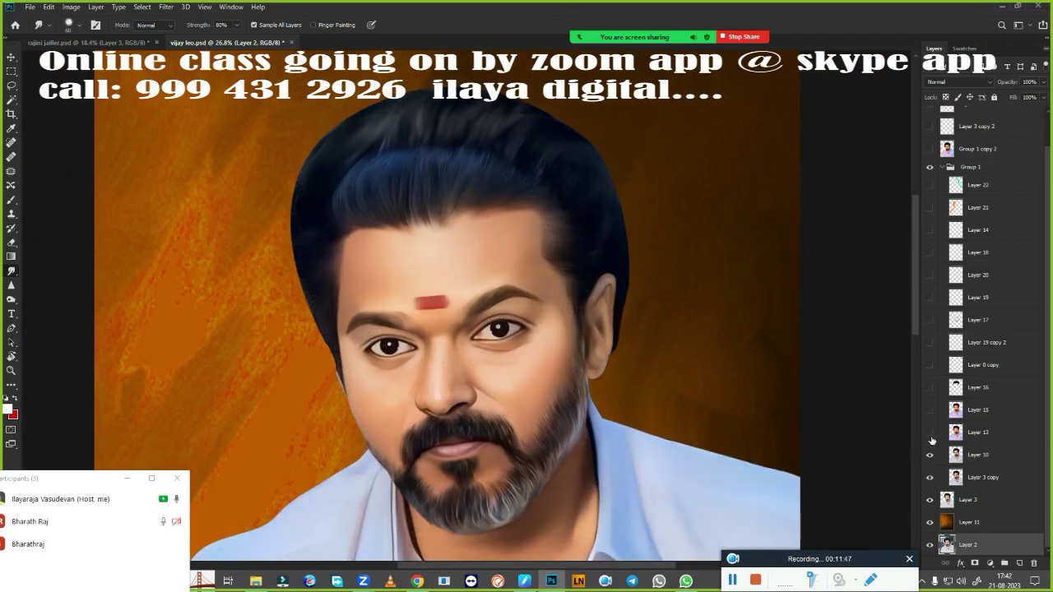
left_click(931, 434)
left_click(930, 387)
left_click(930, 364)
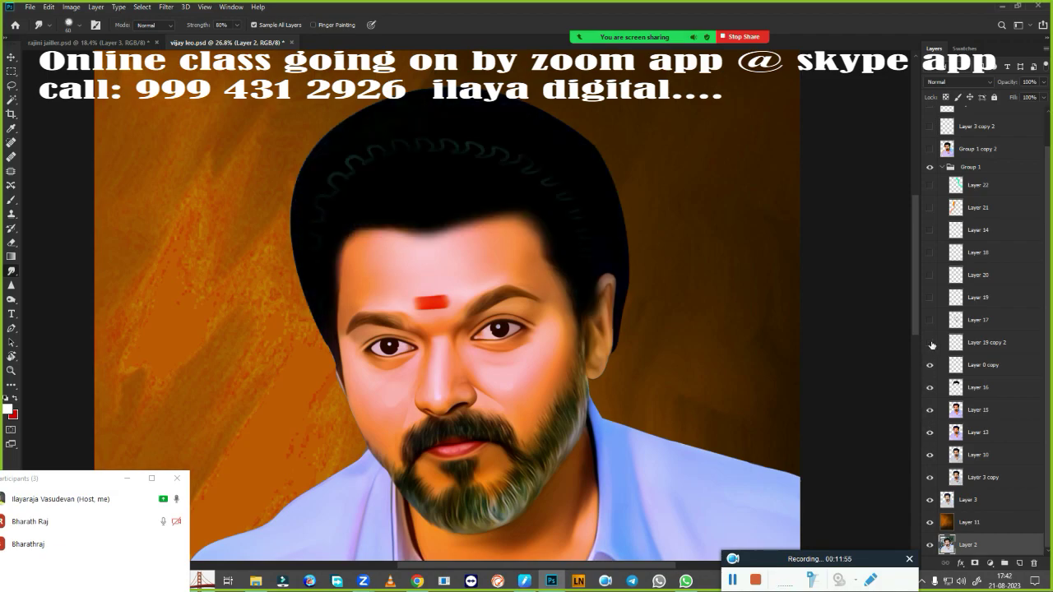
left_click(931, 343)
left_click(931, 320)
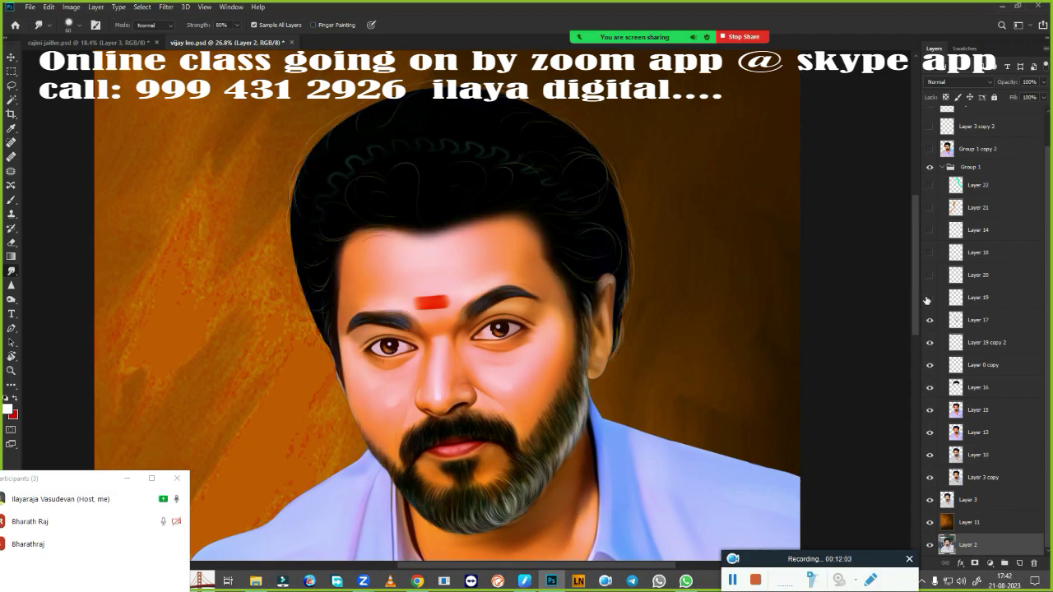
left_click(930, 297)
left_click(930, 275)
left_click(930, 252)
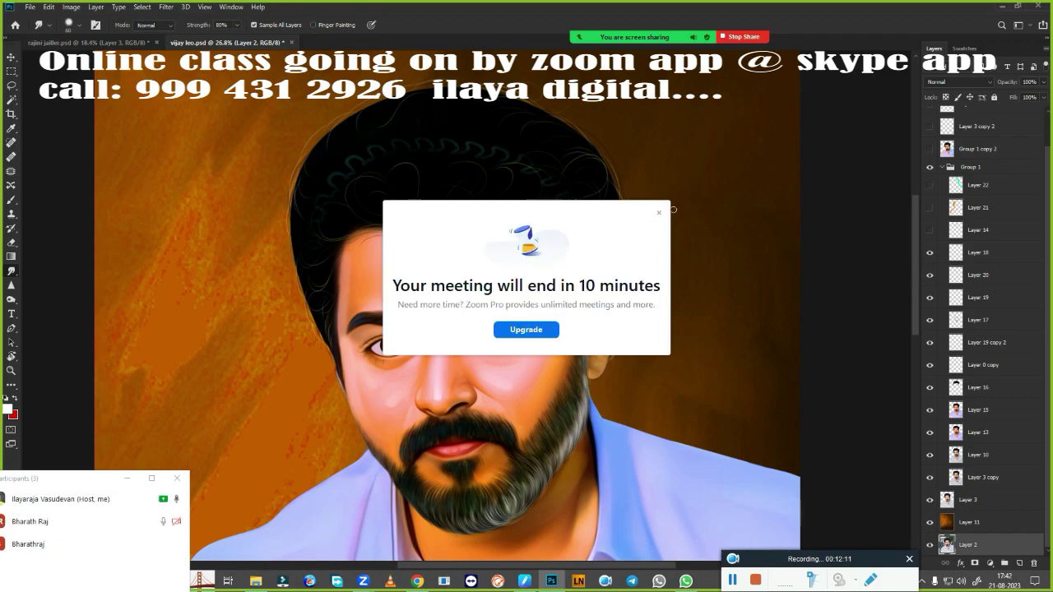
left_click(931, 230)
left_click(930, 207)
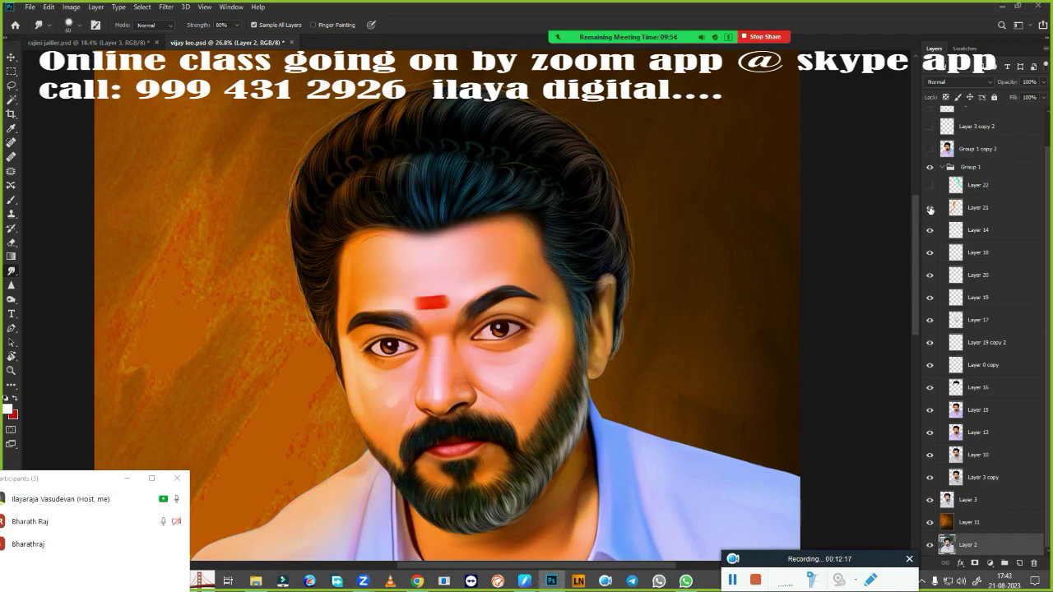
Collapse Group 1 and close vijay leo.psd without saving.
key("ctrl+minus")
left_click(942, 167)
left_click(931, 202)
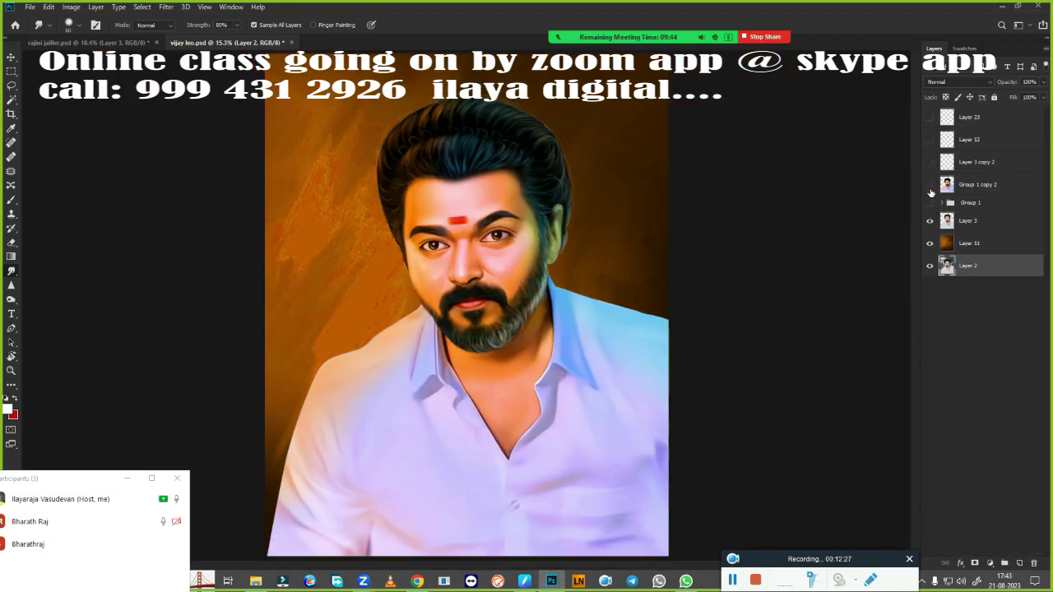
key("ctrl+w")
key("n")
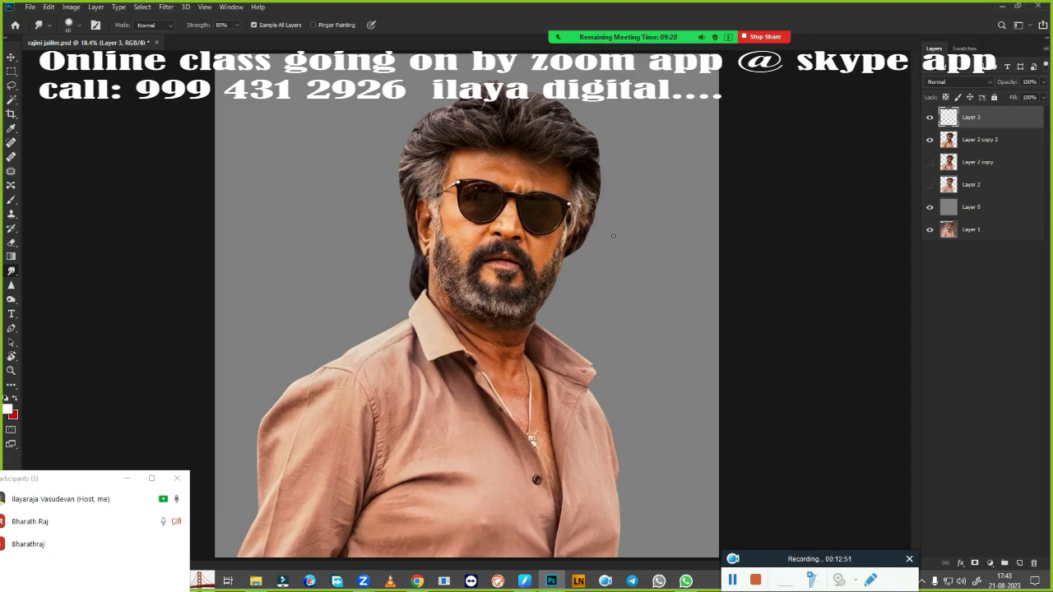
Tilt the canvas view and smudge the skin beside the left nostril smooth.
scroll(470, 282, "up", 10)
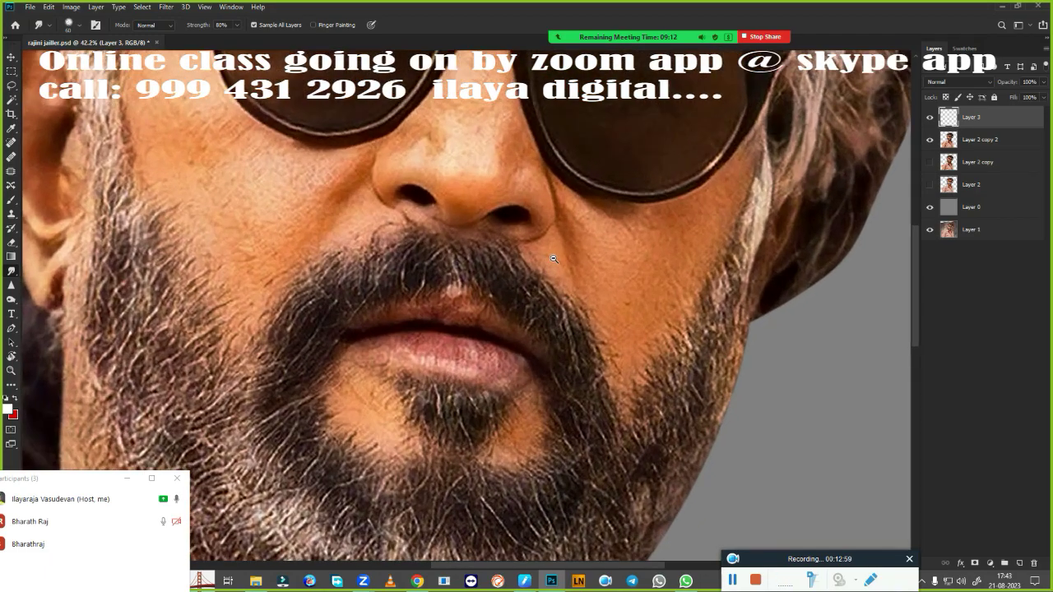
key("r")
scroll(541, 329, "up", 5)
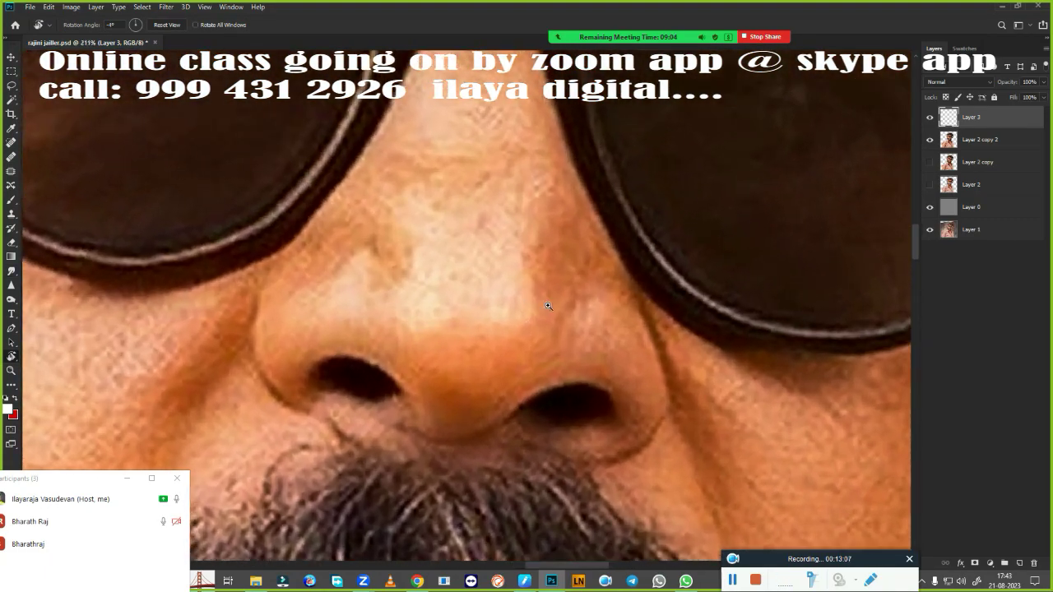
scroll(529, 329, "down", 3)
key("r")
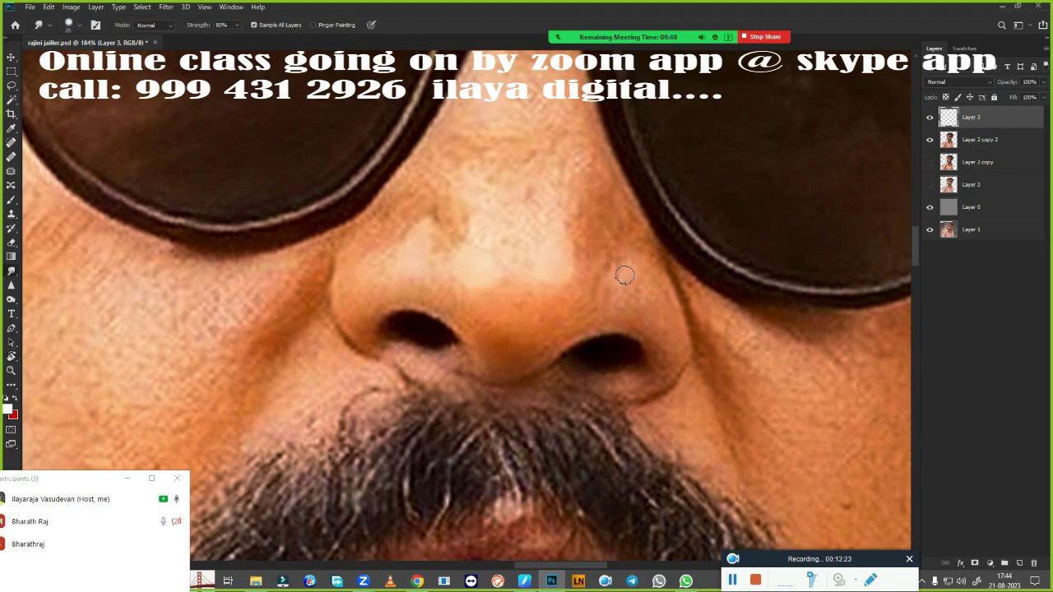
scroll(624, 275, "up", 3)
key("r")
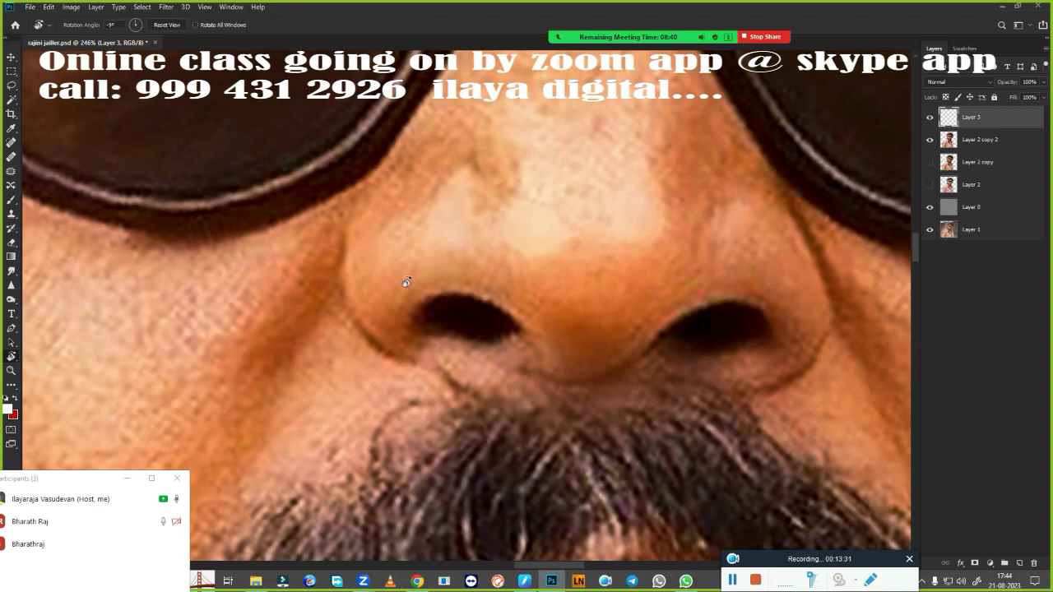
key("r")
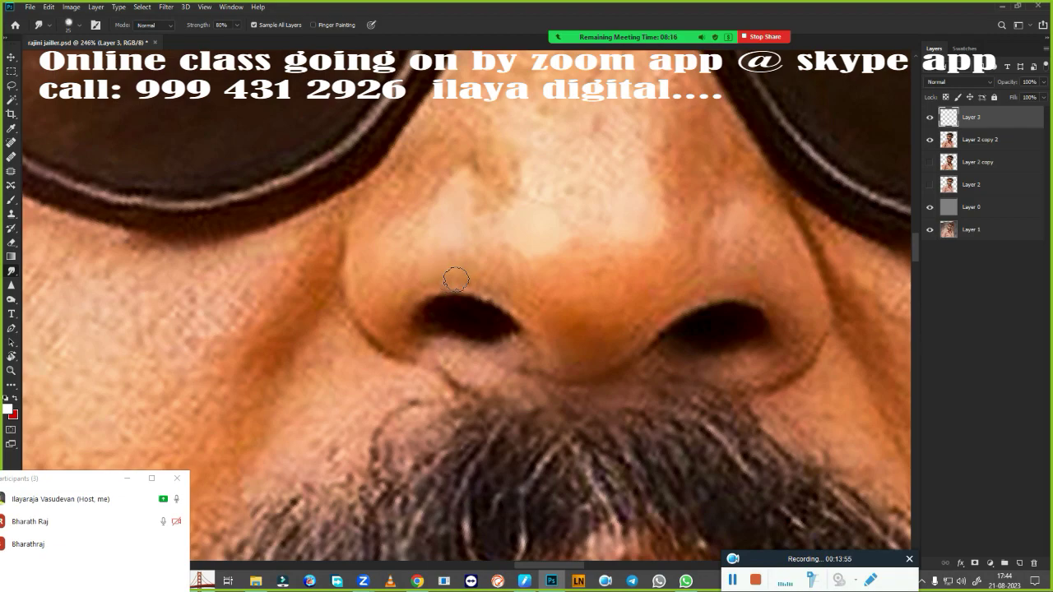
scroll(456, 279, "up", 2)
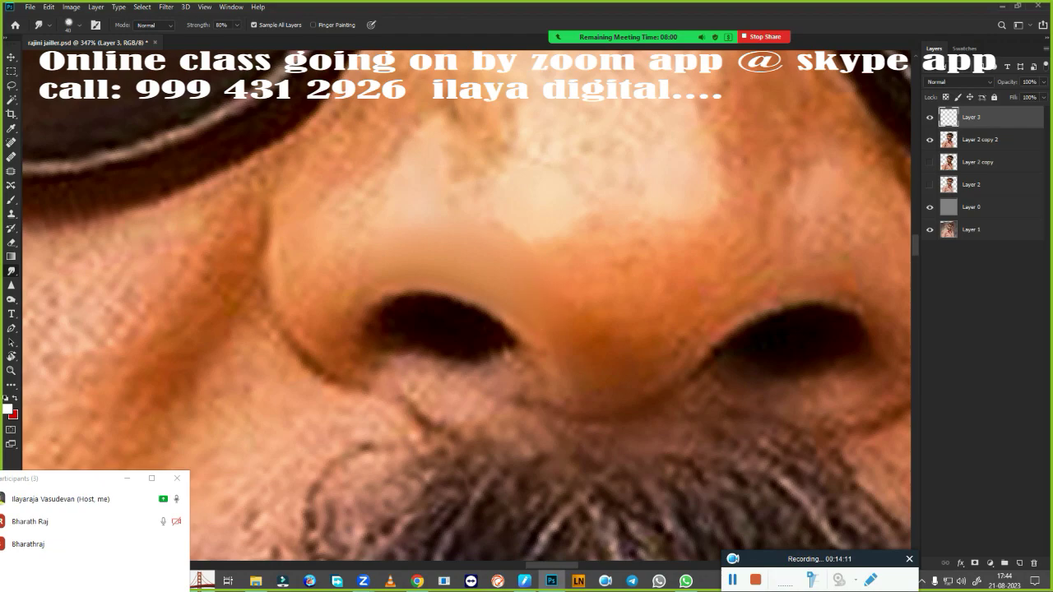
mouse_move(342, 308)
left_mouse_down()
mouse_move(318, 282)
mouse_move(360, 263)
left_mouse_up()
scroll(403, 469, "down", 3)
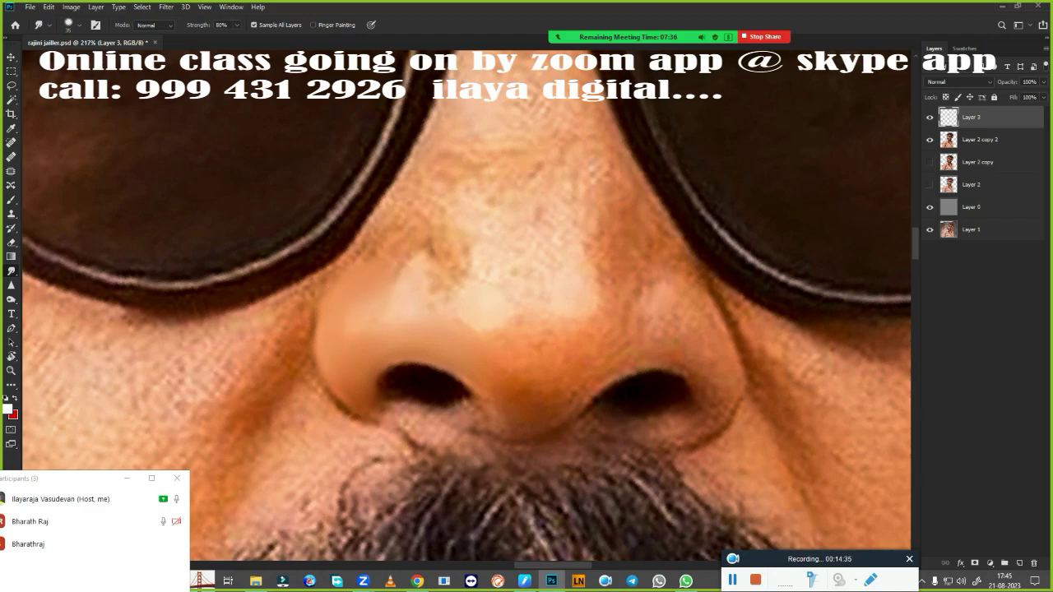
Start a Pen path tracing the left side of the nose.
key("p")
scroll(548, 354, "down", 1)
scroll(494, 329, "down", 2)
scroll(409, 207, "up", 3)
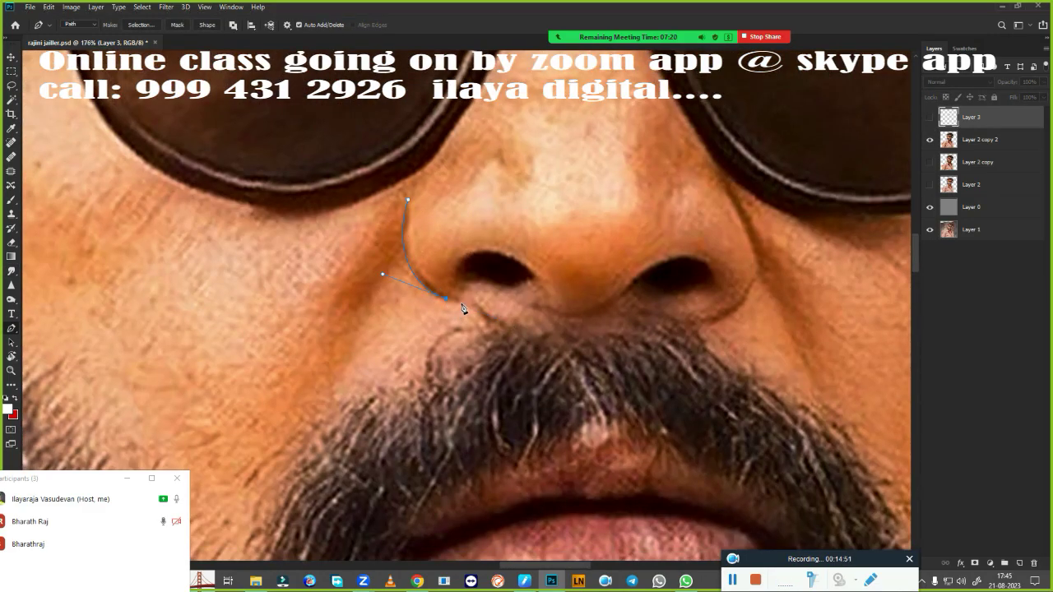
Complete the pen path around the nose and convert it into a selection.
scroll(464, 308, "down", 3)
scroll(411, 304, "up", 3)
scroll(376, 300, "up", 2)
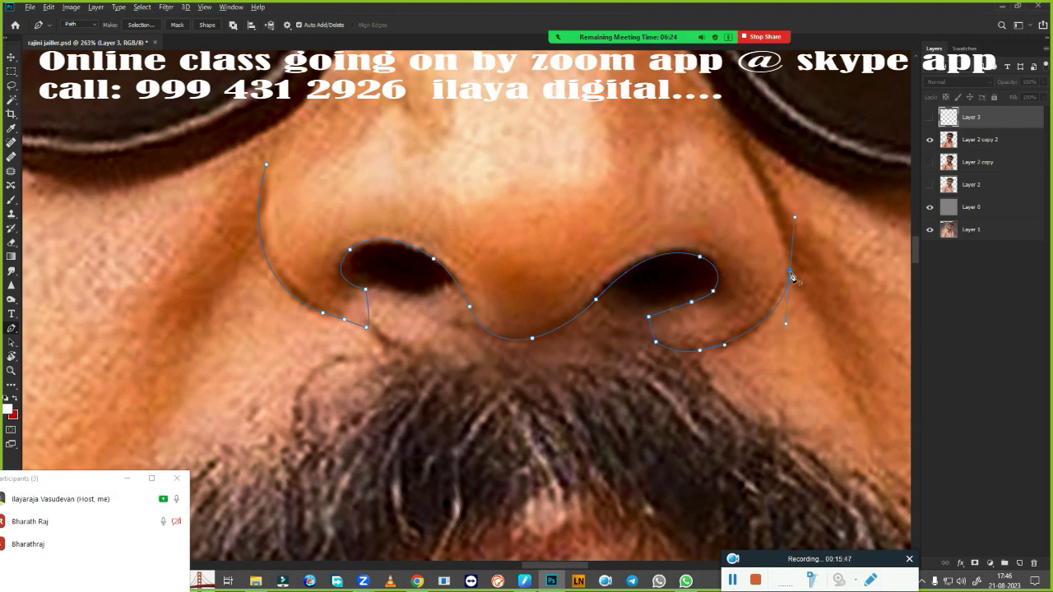
left_click(791, 273, "alt")
left_click_drag(791, 277, 549, 330)
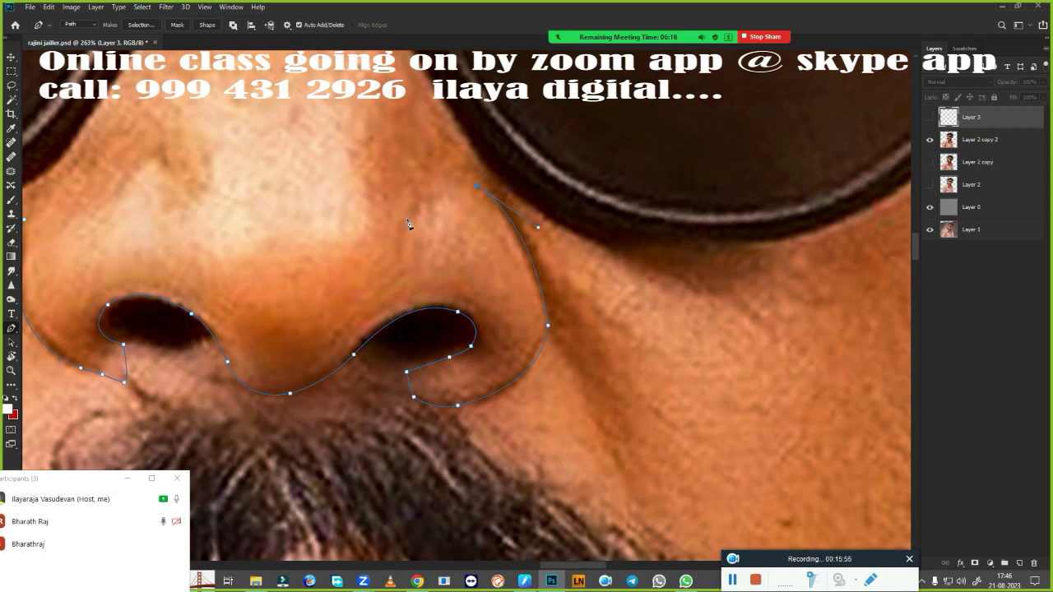
scroll(548, 310, "down", 3, "alt")
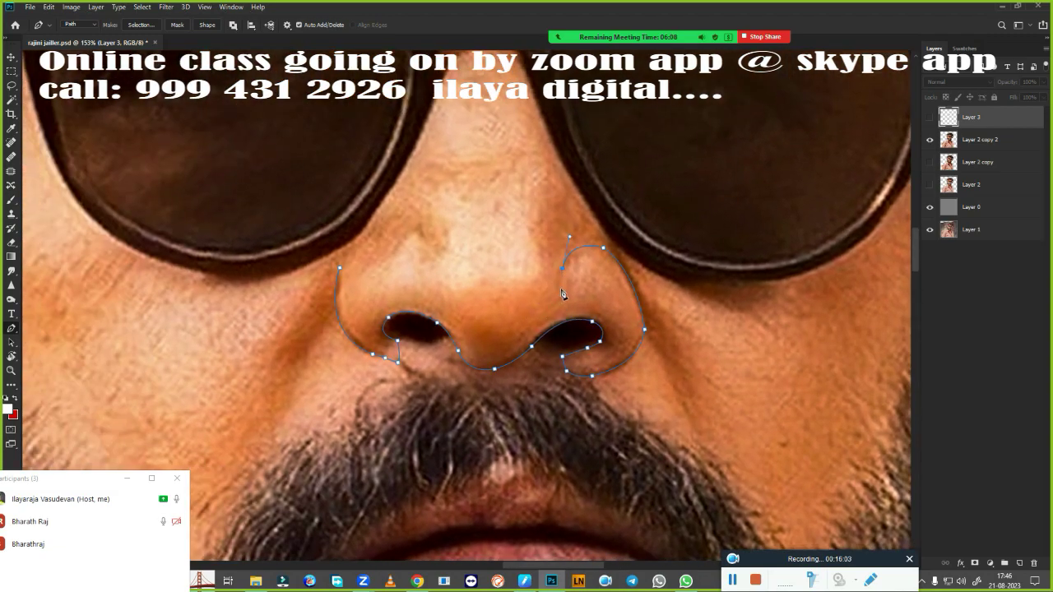
right_click(479, 372)
left_click(456, 339)
key("Return")
Smudge the left nostril's edge smoothly into the surrounding skin.
scroll(505, 259, "up", 2, "alt")
scroll(541, 318, "up", 2, "alt")
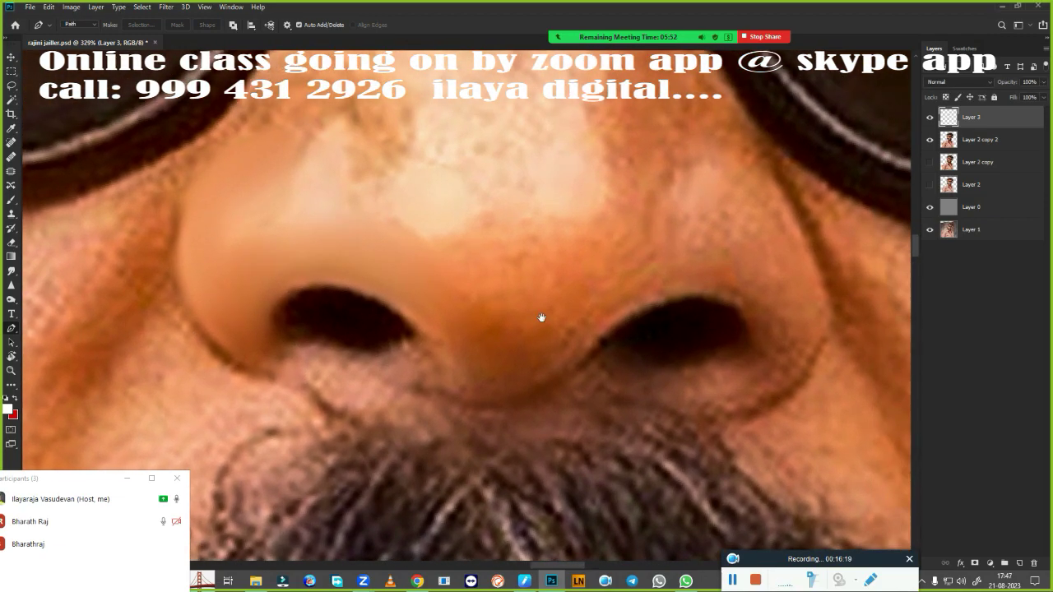
key("r")
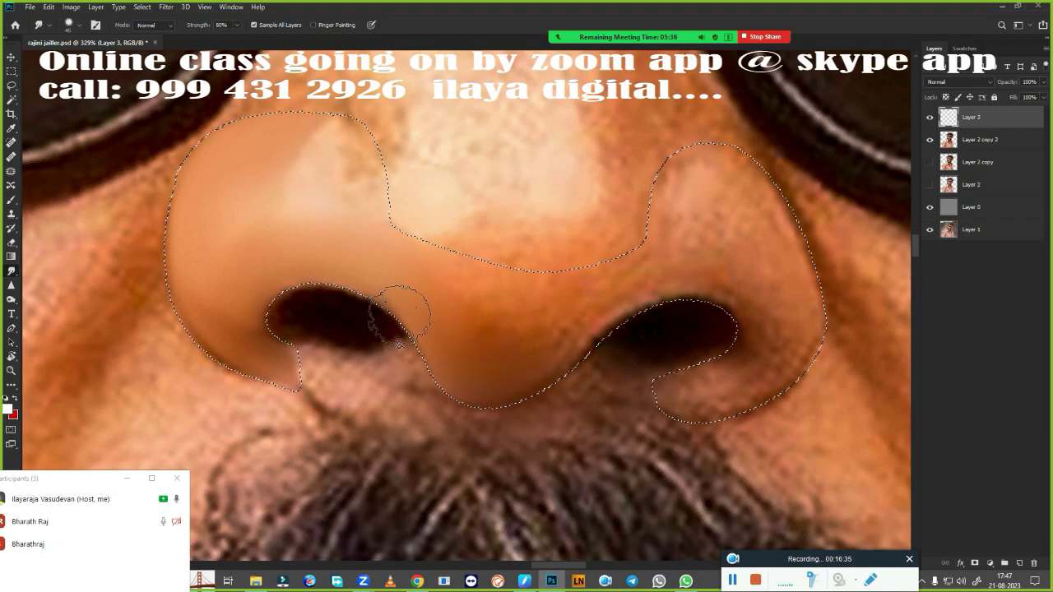
left_click_drag(399, 315, 463, 289)
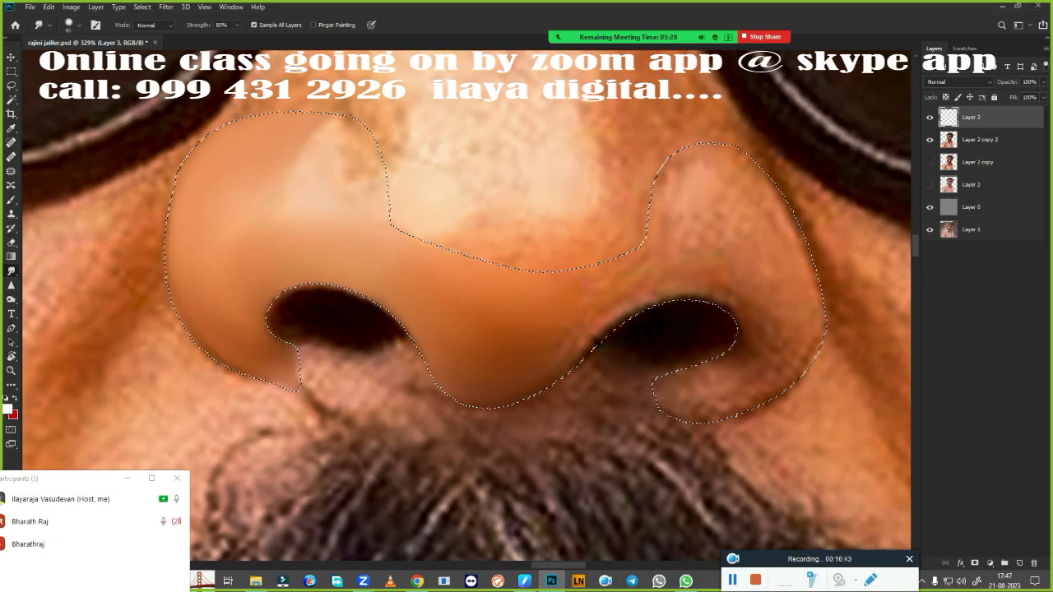
Smudge the nose highlight, left side, right nostril edges and upper right wing smooth.
mouse_move(362, 132)
left_mouse_down()
mouse_move(312, 181)
mouse_move(325, 202)
left_mouse_up()
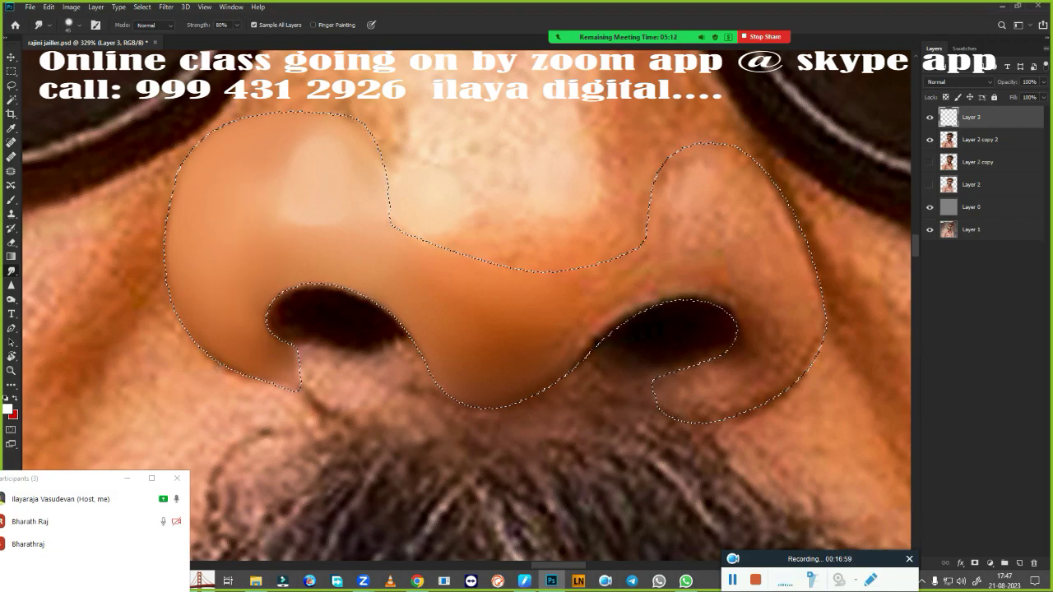
left_click_drag(247, 272, 228, 247)
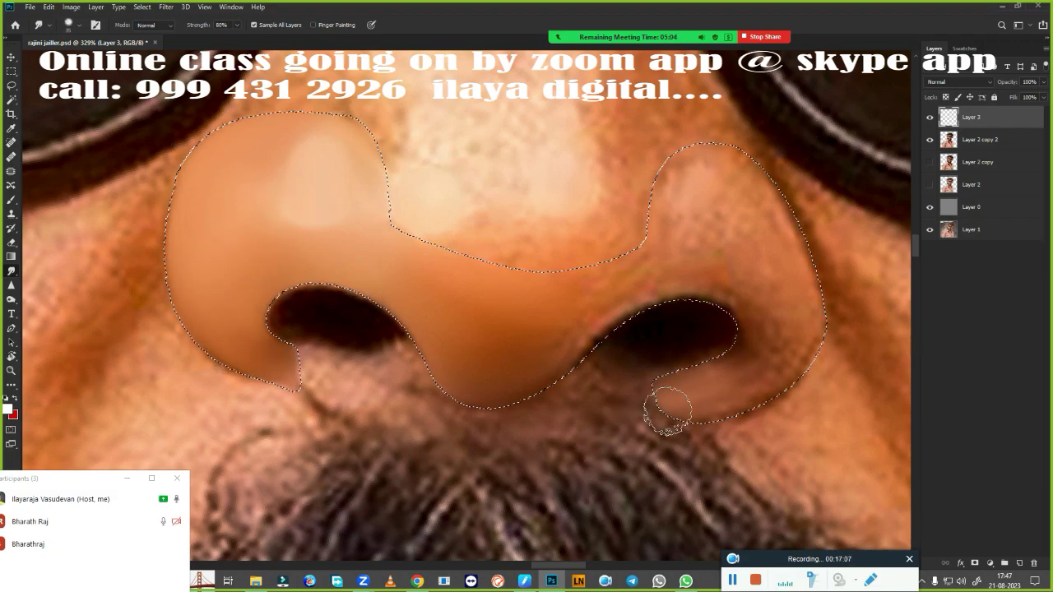
left_click_drag(667, 411, 764, 245)
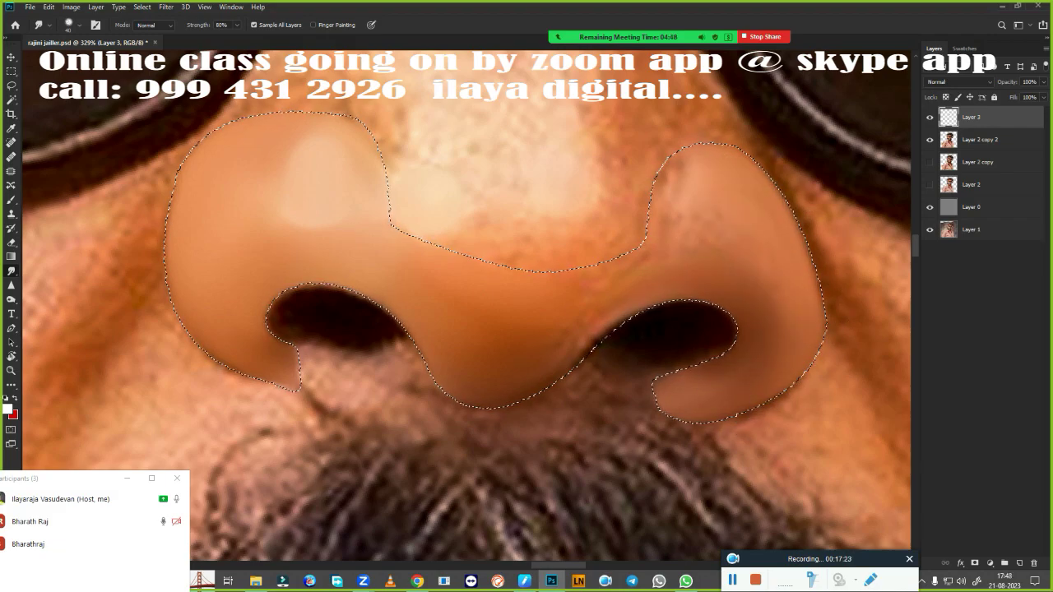
left_click_drag(609, 337, 576, 371)
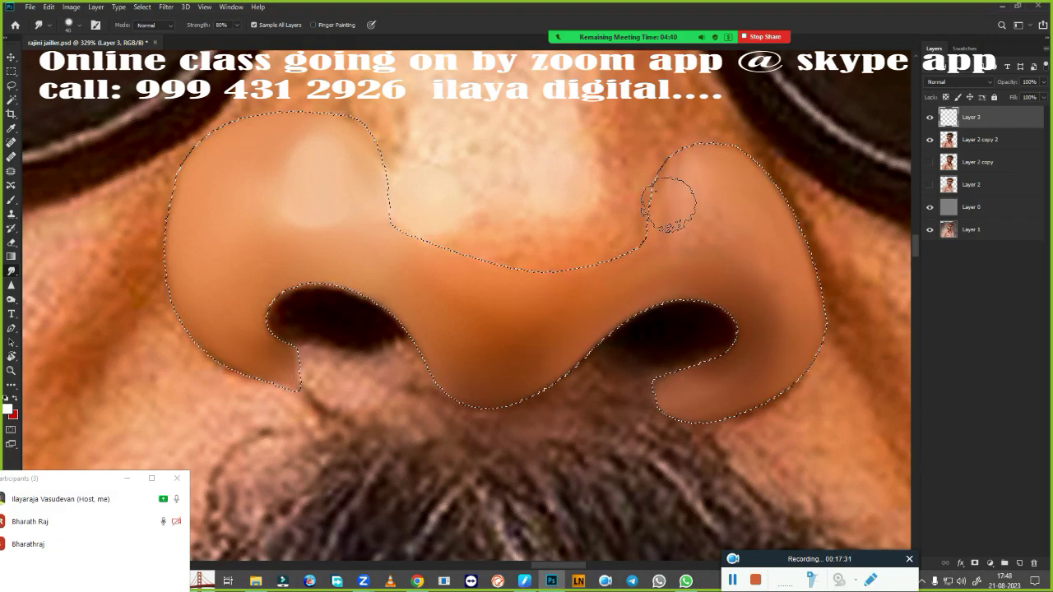
left_click_drag(668, 206, 686, 258)
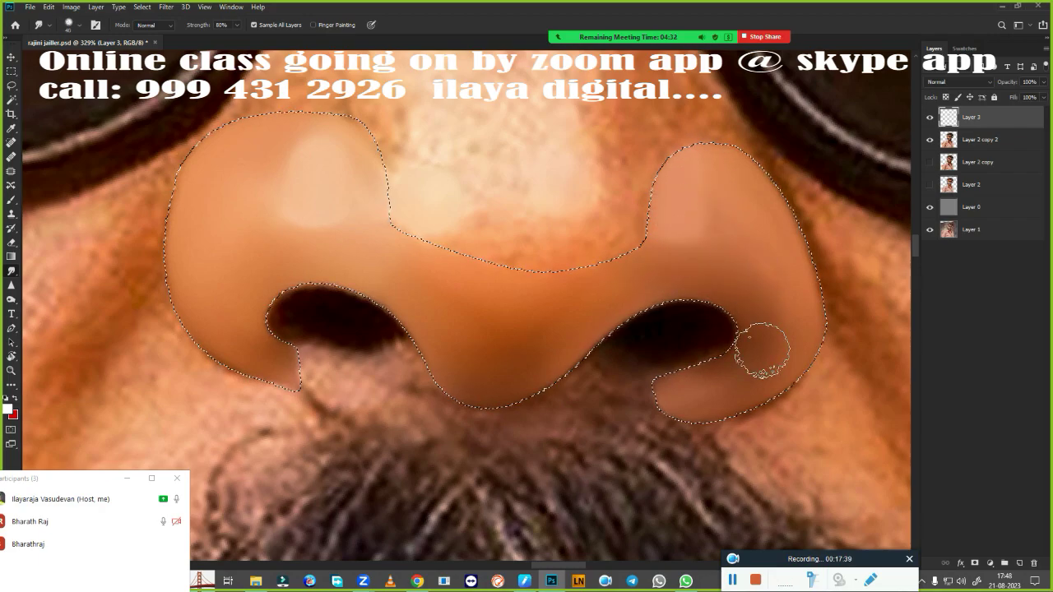
Smooth the skin left of the nostril and right of and below the right nostril.
scroll(549, 363, "down", 5)
scroll(533, 328, "up", 3)
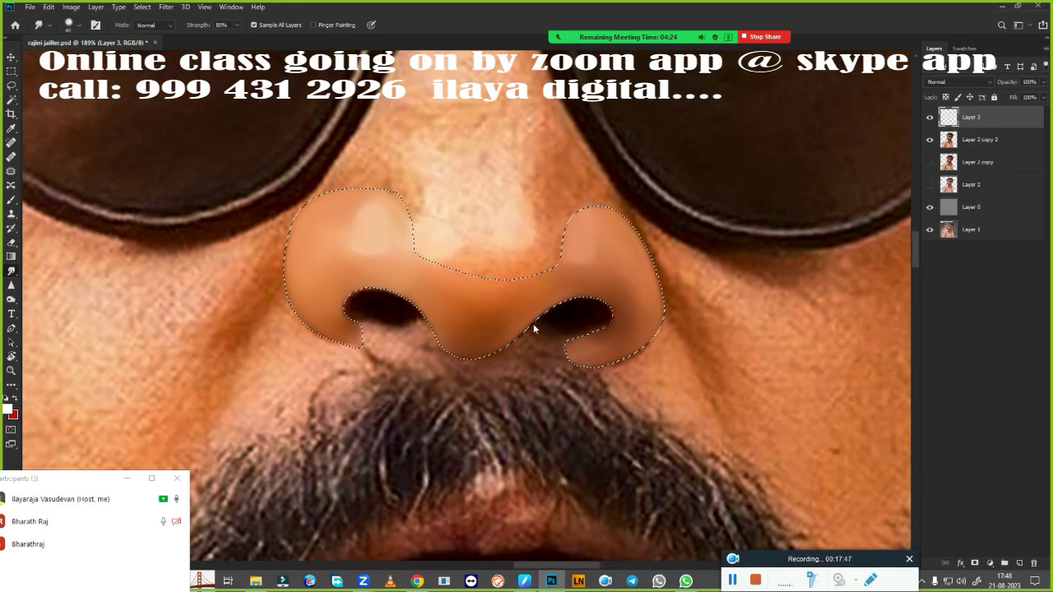
scroll(533, 323, "up", 2)
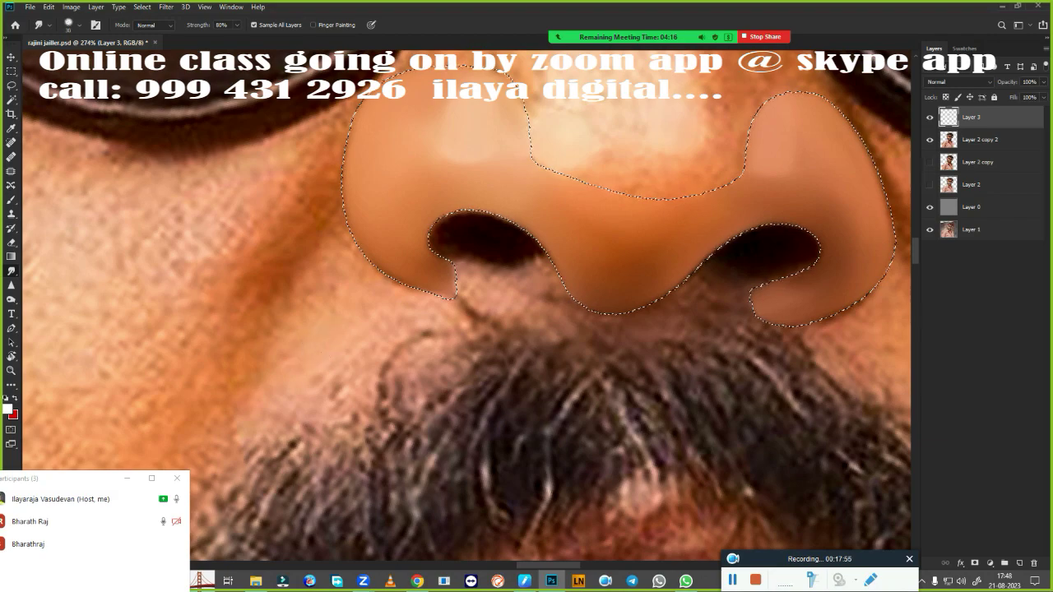
mouse_move(325, 365)
left_mouse_down()
mouse_move(313, 345)
mouse_move(324, 294)
mouse_move(379, 263)
mouse_move(448, 298)
mouse_move(412, 395)
mouse_move(294, 400)
mouse_move(321, 445)
left_mouse_up()
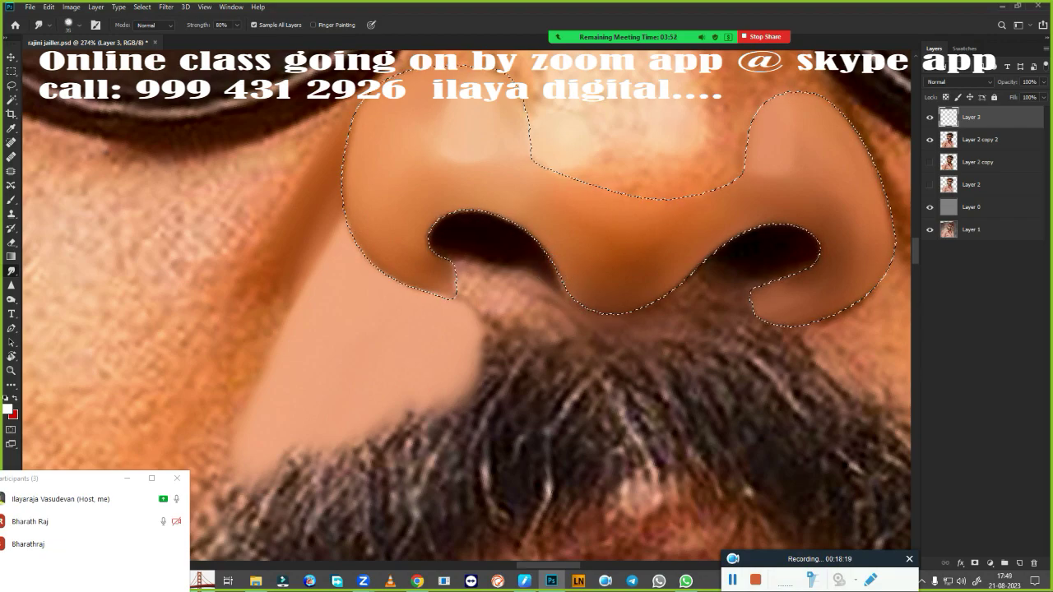
left_click_drag(468, 236, 254, 253)
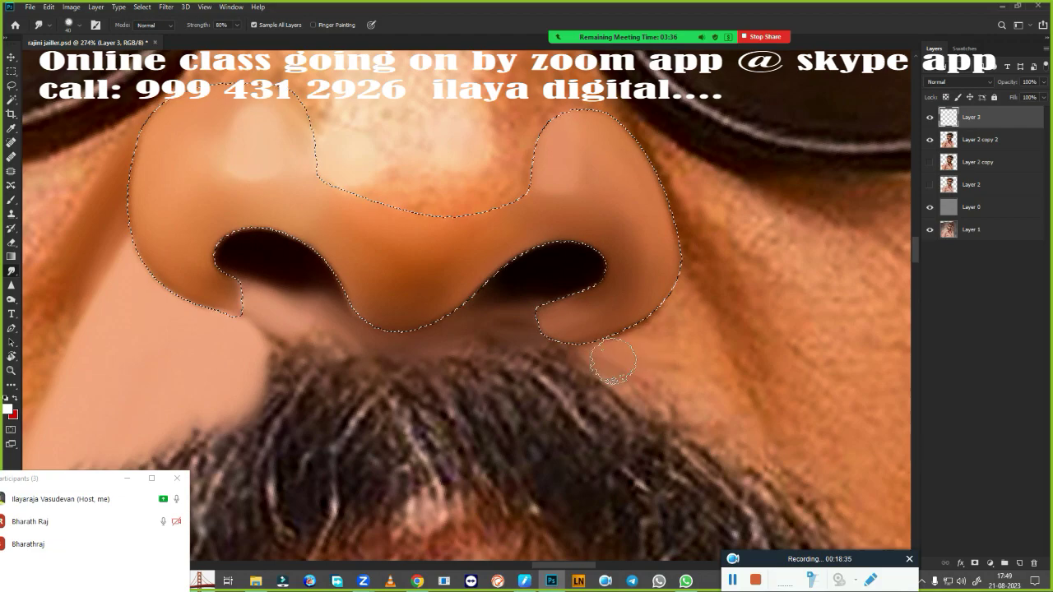
mouse_move(614, 362)
left_mouse_down()
mouse_move(658, 407)
mouse_move(740, 423)
mouse_move(696, 280)
mouse_move(692, 210)
left_mouse_up()
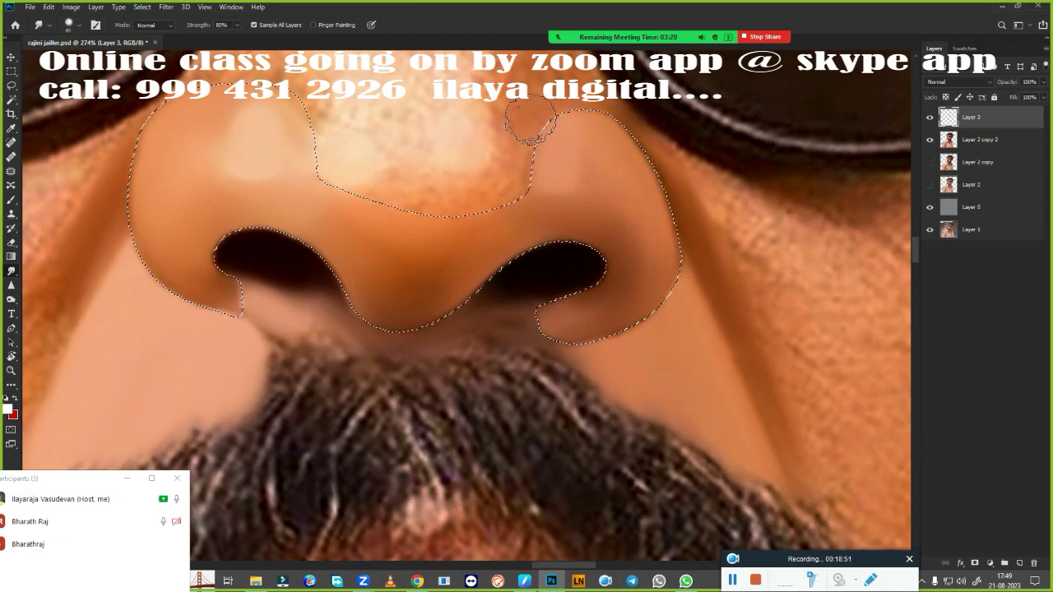
left_click_drag(325, 174, 524, 300)
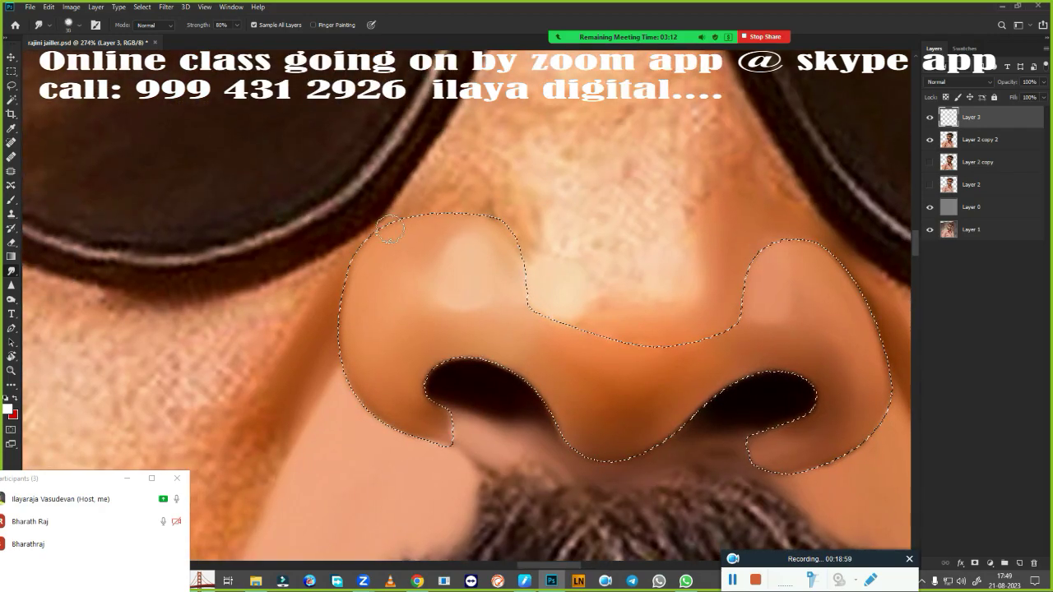
Deselect the nose and erase the light patch edge above the mustache at full opacity.
key("ctrl+d")
key("ctrl+0")
scroll(542, 309, "up", 3)
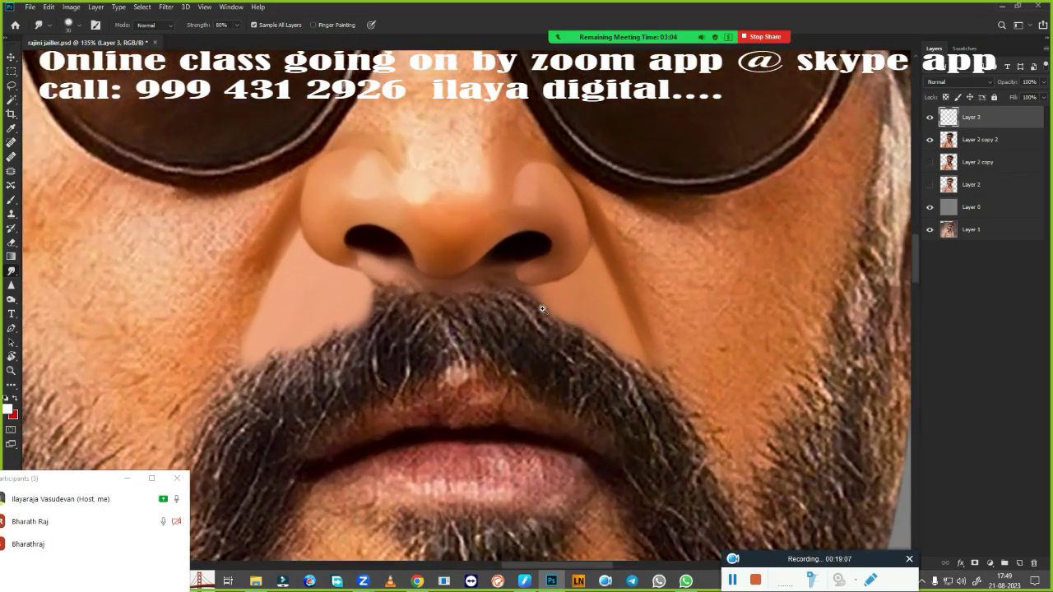
key("ctrl+0")
scroll(665, 145, "up", 4)
key("e")
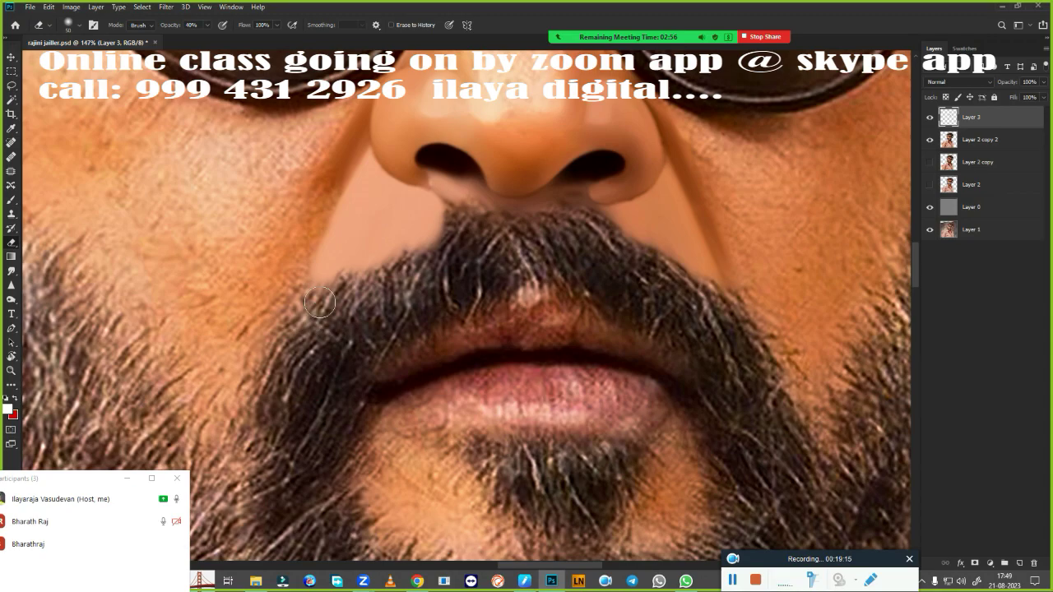
key("0")
left_click_drag(319, 303, 416, 247)
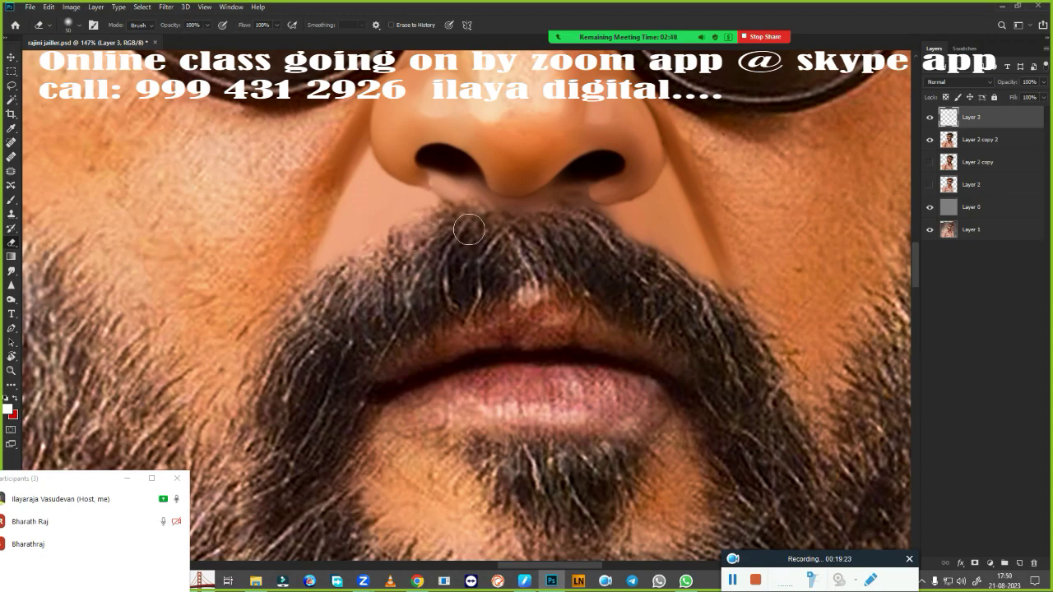
Smudge away the light patch under the left nostril and soften the nose highlight.
key("ctrl+0")
scroll(632, 363, "up", 5)
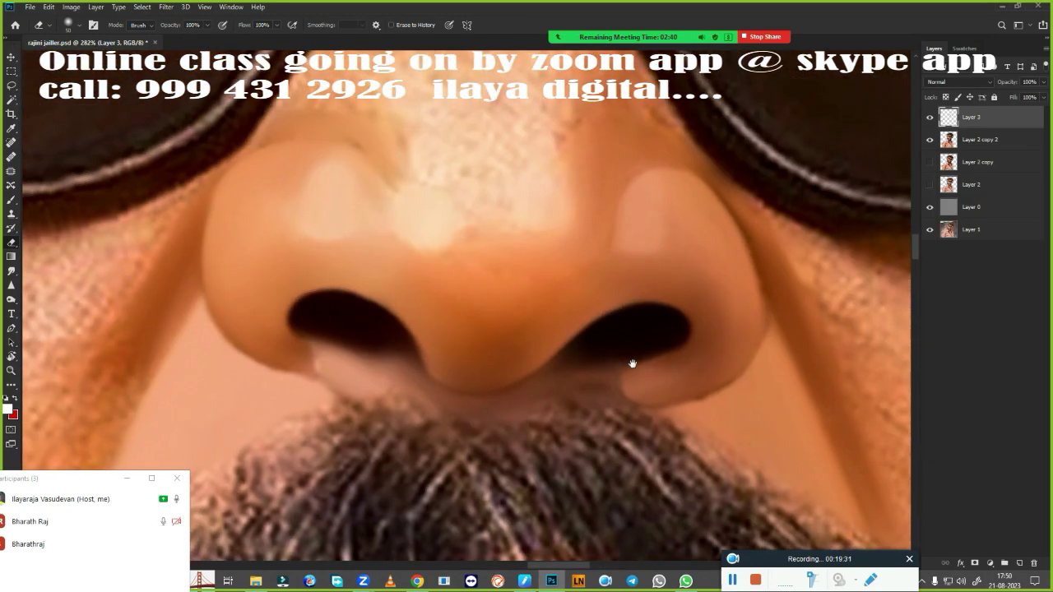
scroll(632, 364, "down", 1)
key("r")
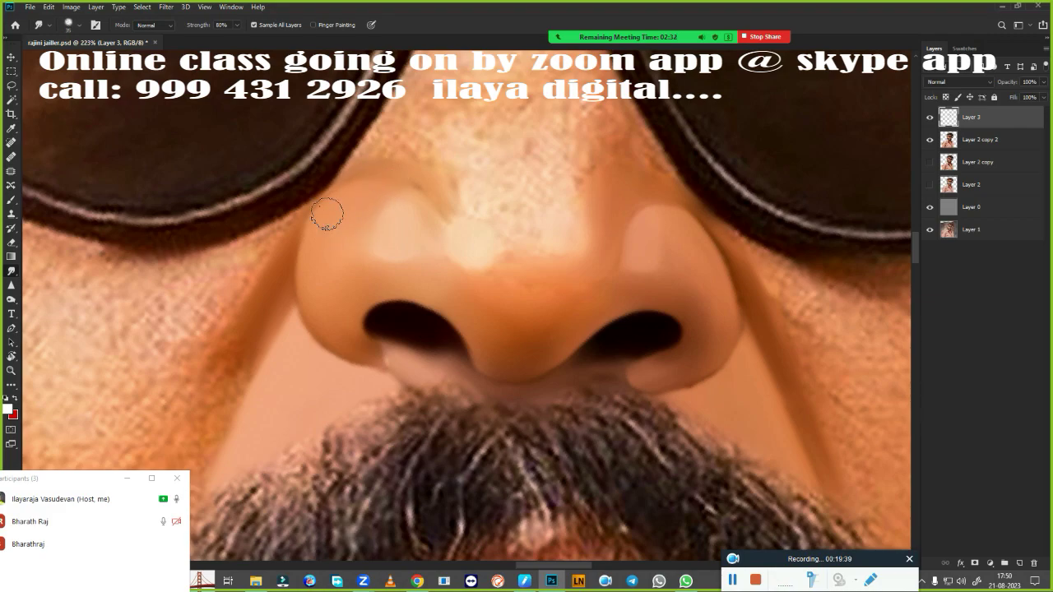
left_click_drag(380, 346, 409, 364)
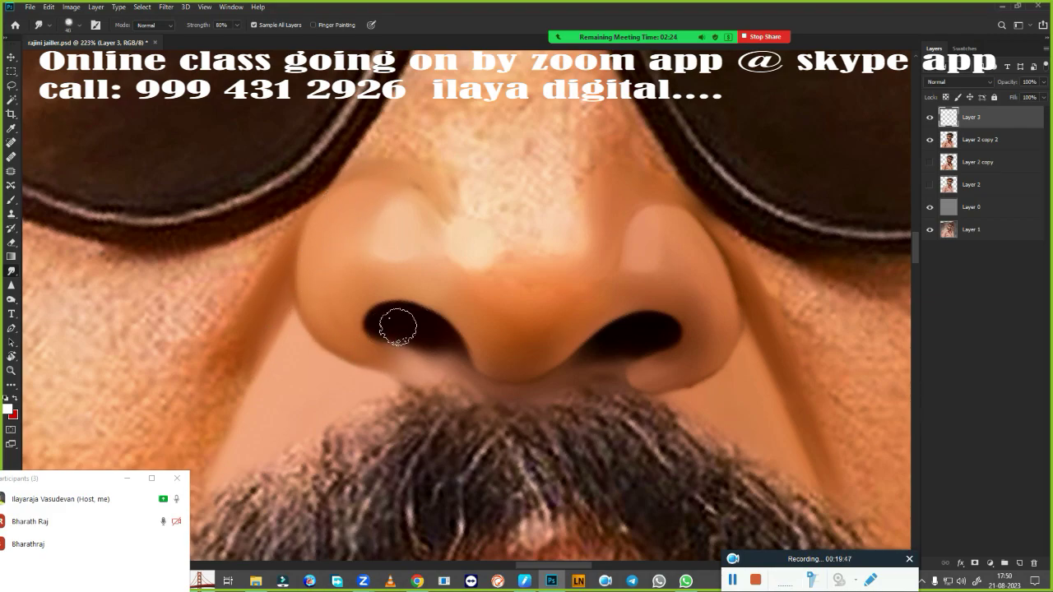
mouse_move(397, 328)
left_mouse_down()
mouse_move(449, 345)
mouse_move(411, 344)
left_mouse_up()
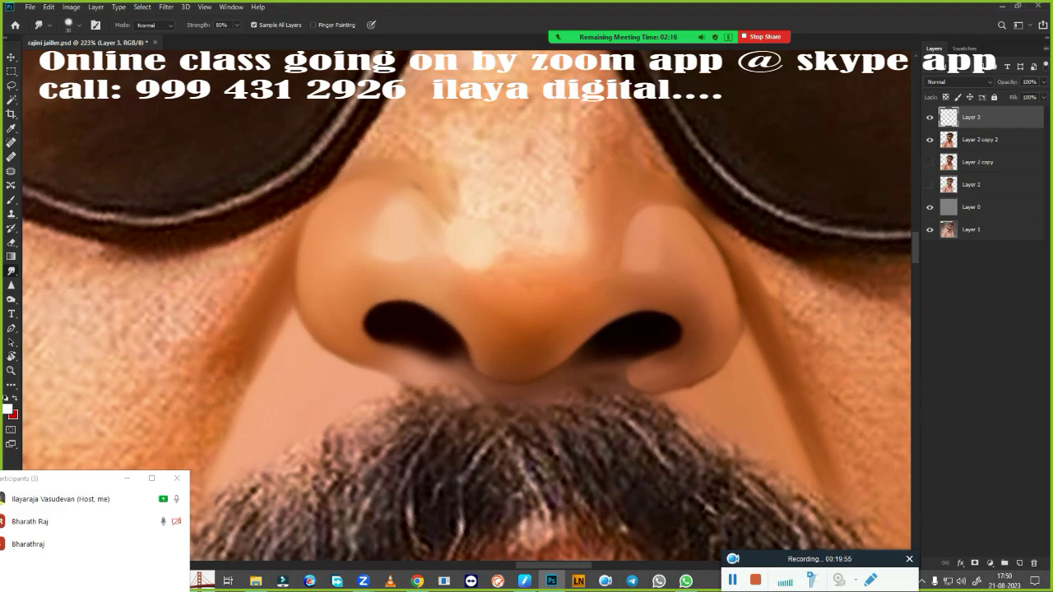
left_click_drag(370, 200, 394, 239)
key("bracketleft")
key("bracketleft")
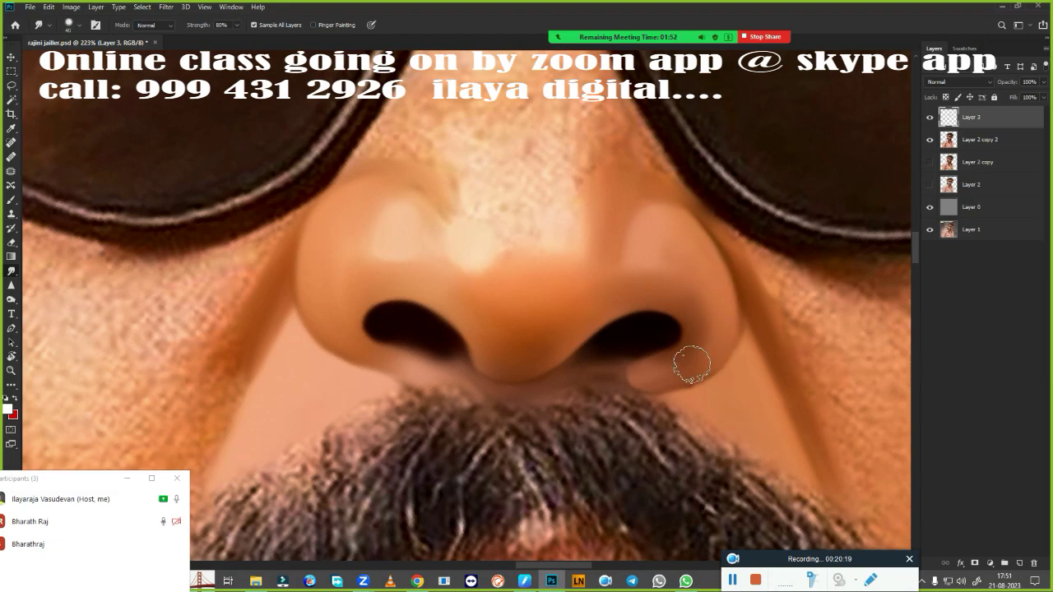
Smudge the nose bridge texture smooth up toward the glasses and along its left edge.
scroll(461, 312, "down", 3)
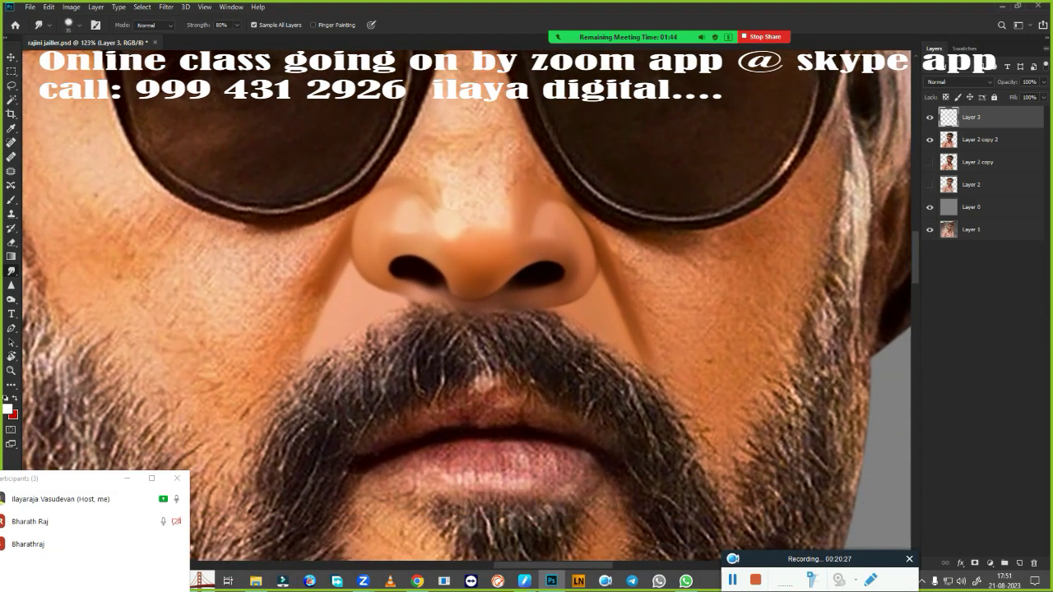
scroll(460, 313, "up", 4)
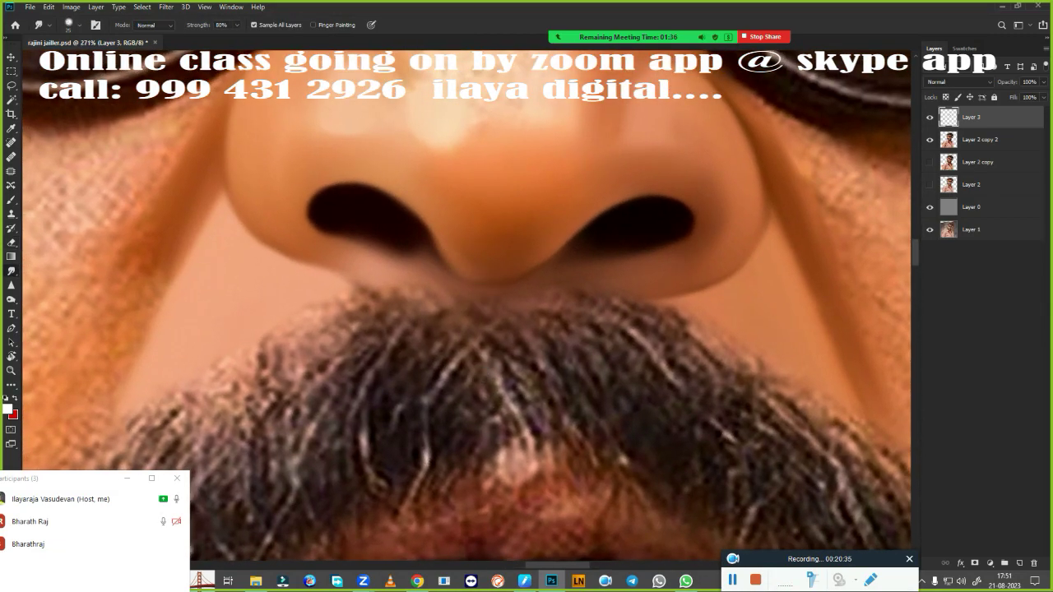
scroll(489, 396, "down", 4)
scroll(490, 397, "up", 3)
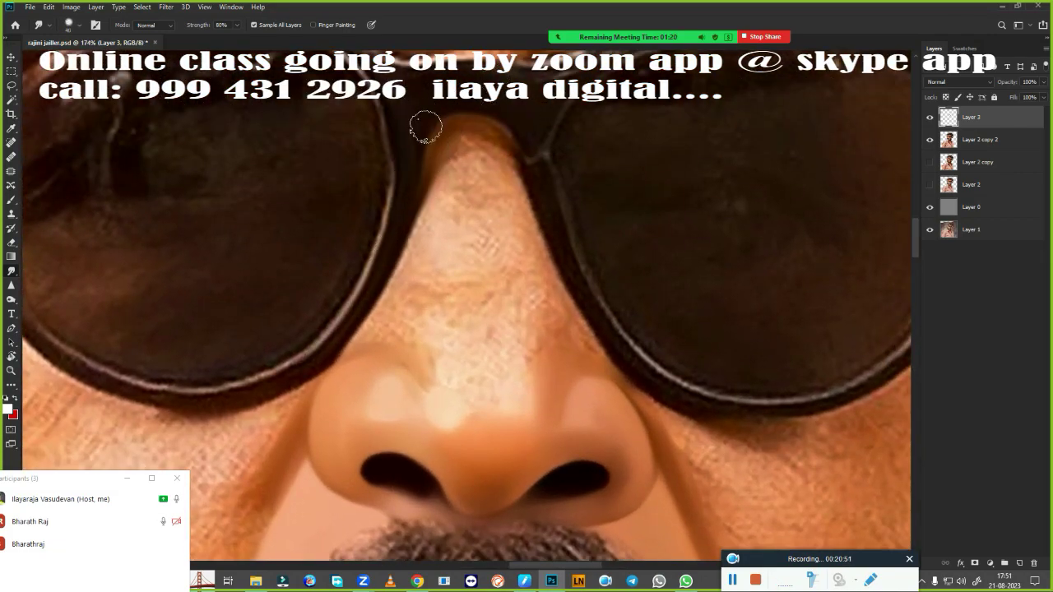
mouse_move(516, 185)
left_mouse_down()
mouse_move(454, 129)
mouse_move(513, 193)
mouse_move(543, 329)
left_mouse_up()
left_click_drag(430, 197, 367, 335)
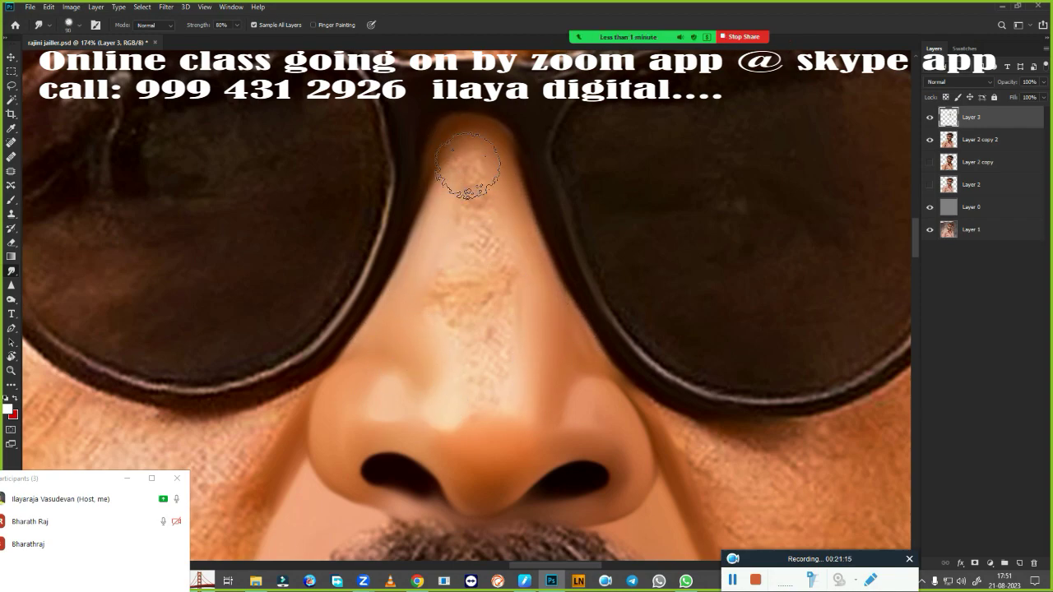
left_click_drag(461, 169, 501, 288)
scroll(502, 287, "up", 3)
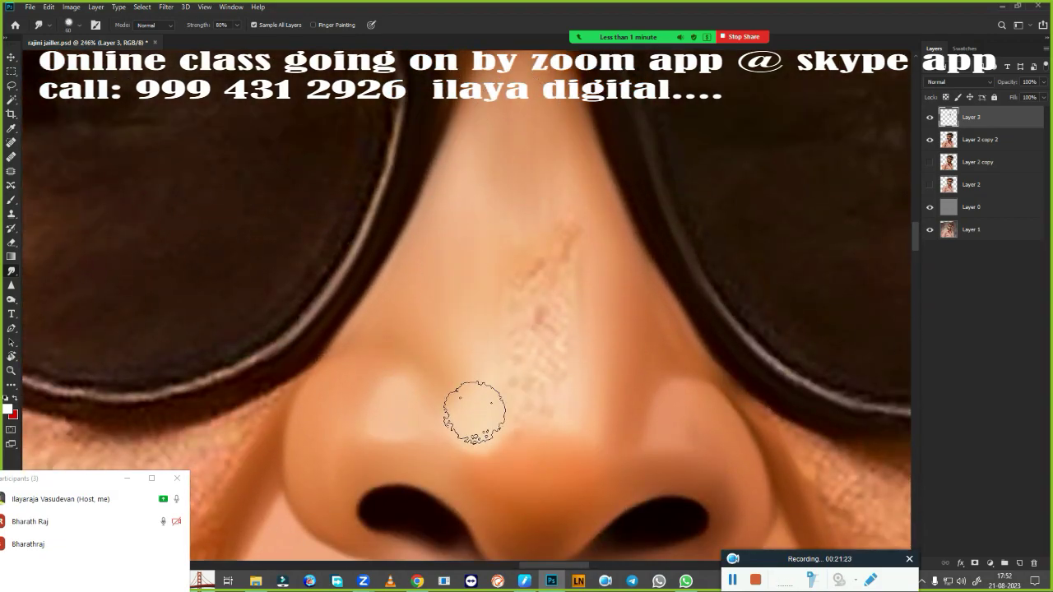
mouse_move(571, 416)
left_mouse_down()
mouse_move(503, 265)
mouse_move(572, 409)
left_mouse_up()
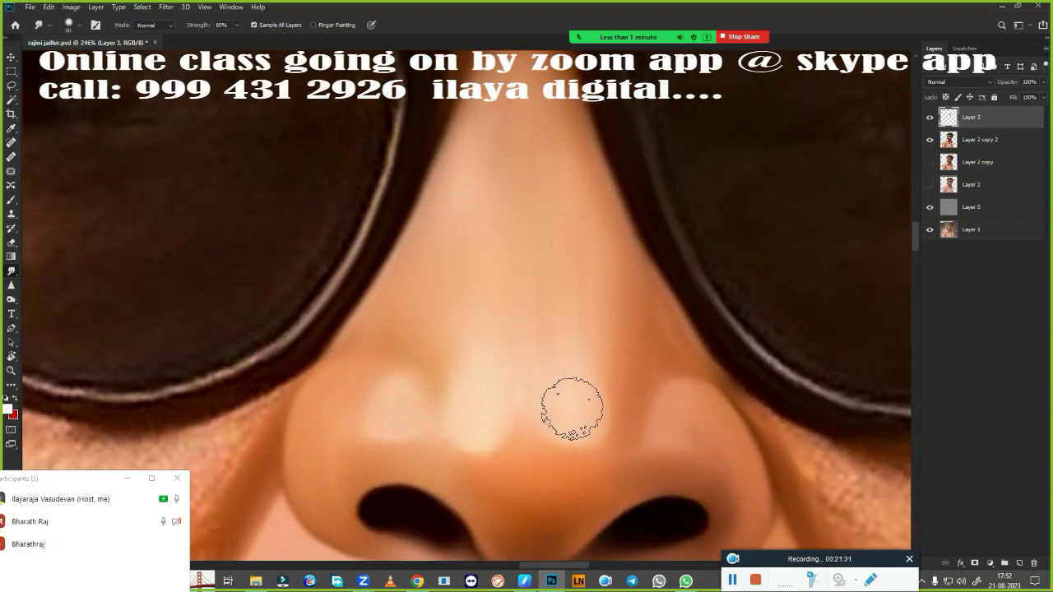
scroll(451, 318, "down", 10)
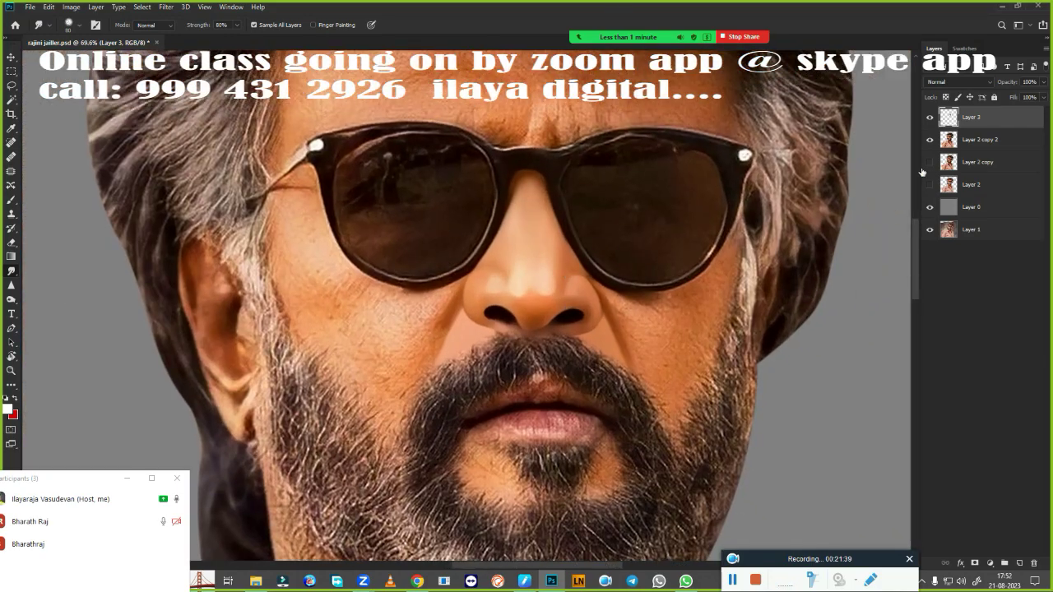
Hide Layer 2 copy 2, preview Layer 0 darkened to black, then undo it.
left_click(929, 139)
left_click(991, 205)
key("alt+BackSpace")
key("ctrl+u")
left_click_drag(839, 381, 776, 380)
key("Return")
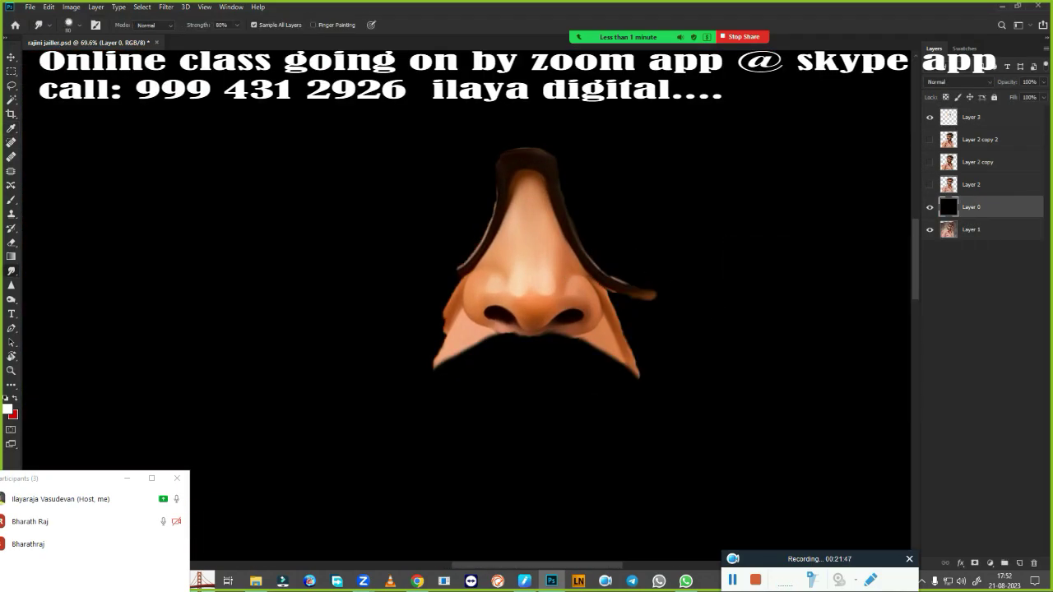
scroll(679, 217, "up", 5)
left_click_drag(679, 216, 646, 241)
key("ctrl+z")
key("ctrl+z")
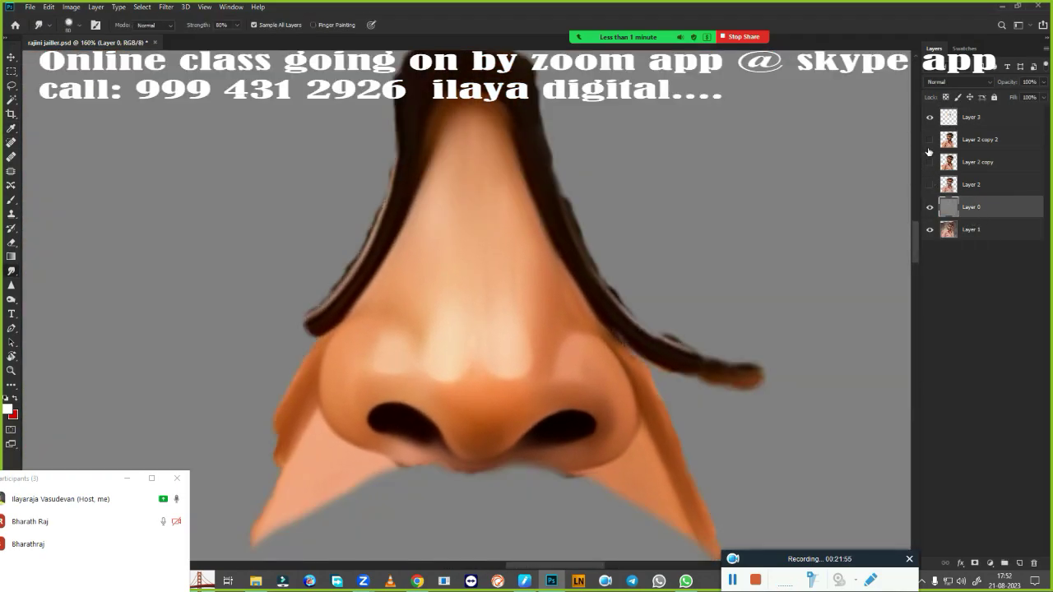
Show Layer 2 copy 2 again and save the document.
left_click(929, 139)
scroll(510, 313, "down", 5)
scroll(780, 85, "up", 5)
scroll(578, 342, "up", 3)
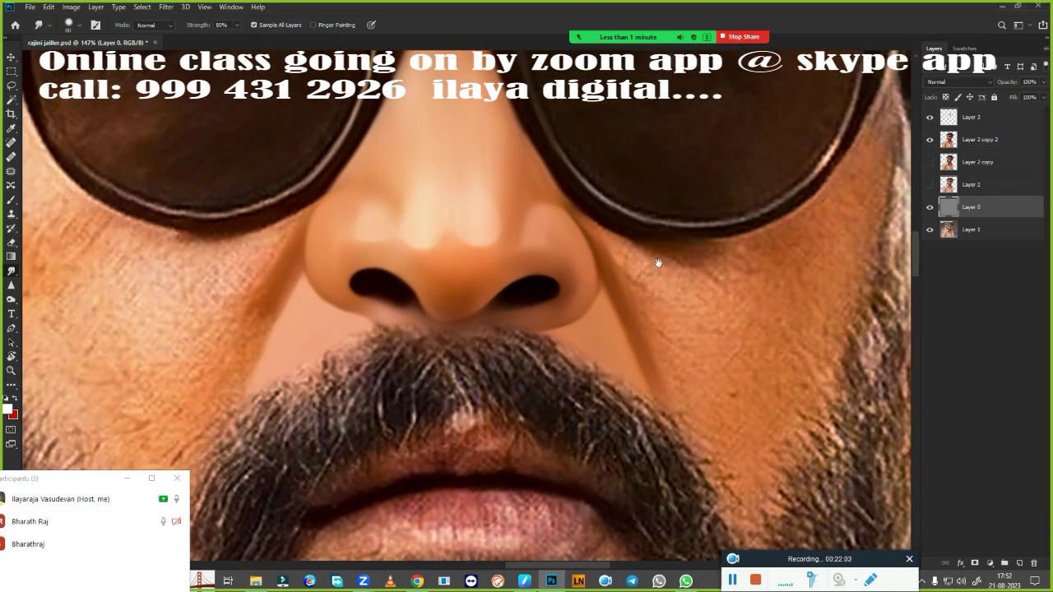
scroll(576, 329, "down", 5)
scroll(632, 316, "up", 5)
key("ctrl+s")
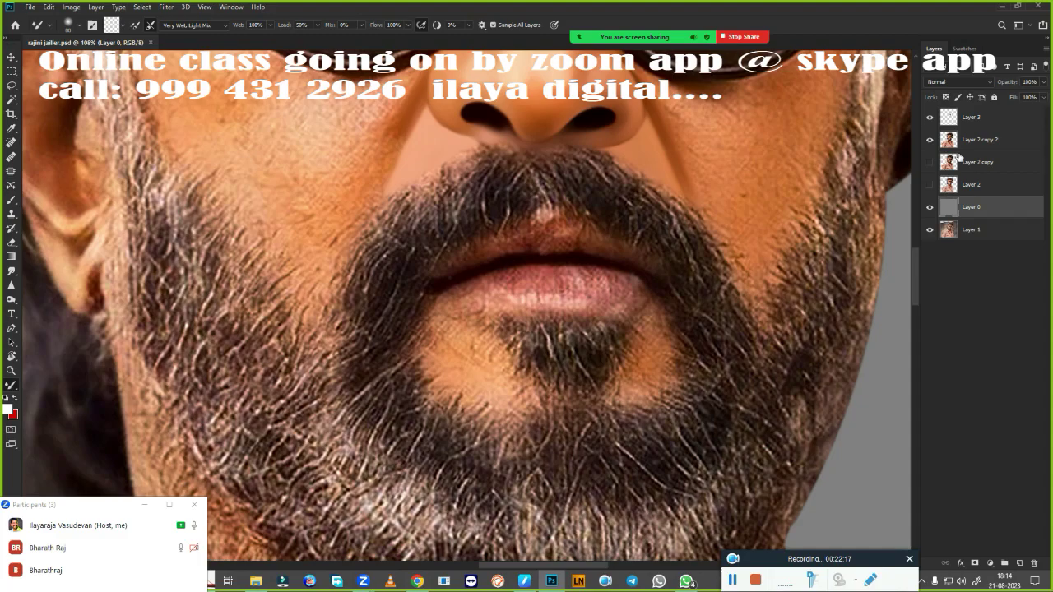
Make Layer 3 active and choose a soft Mixer Brush preset.
left_click(973, 117)
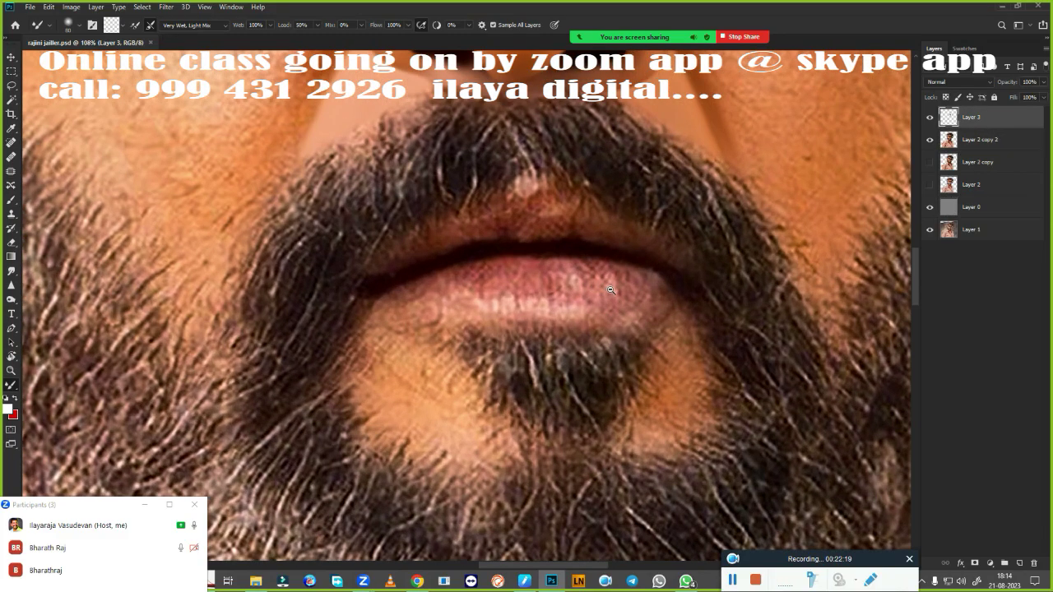
scroll(568, 246, "down", 5)
scroll(577, 247, "up", 5)
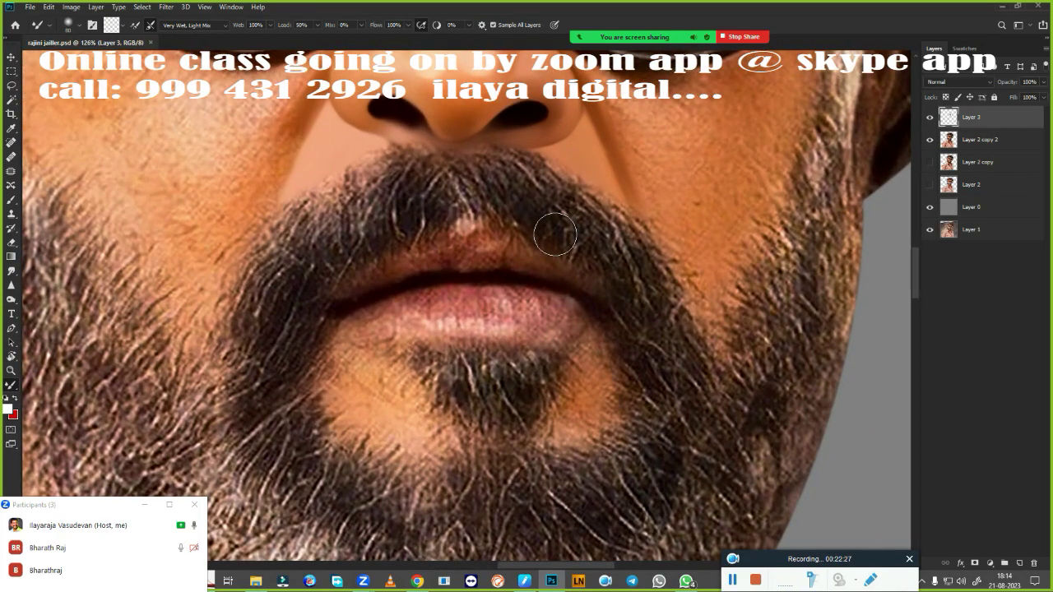
right_click(422, 216)
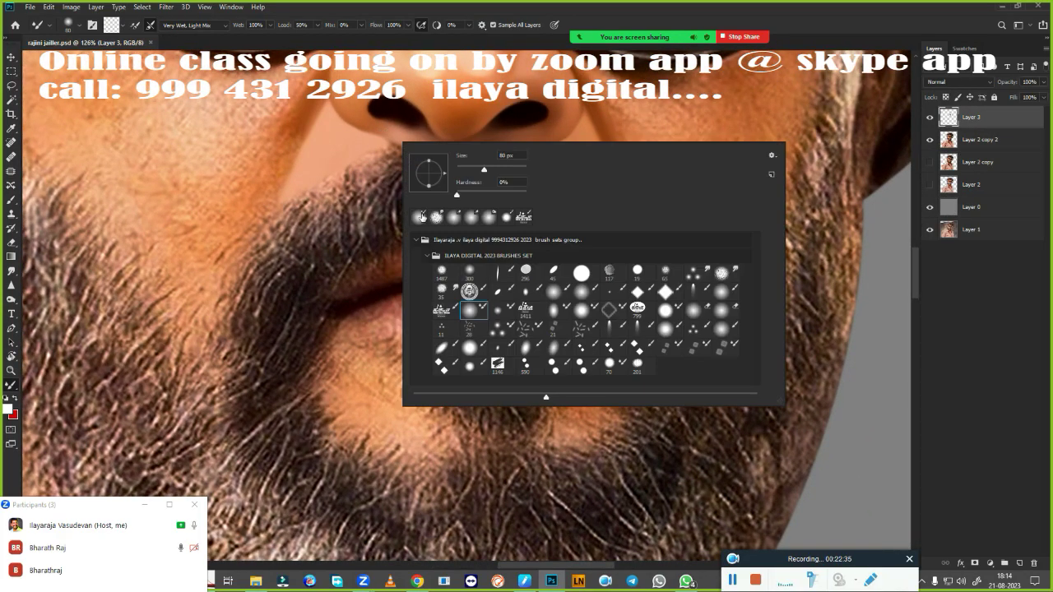
double_click(476, 313)
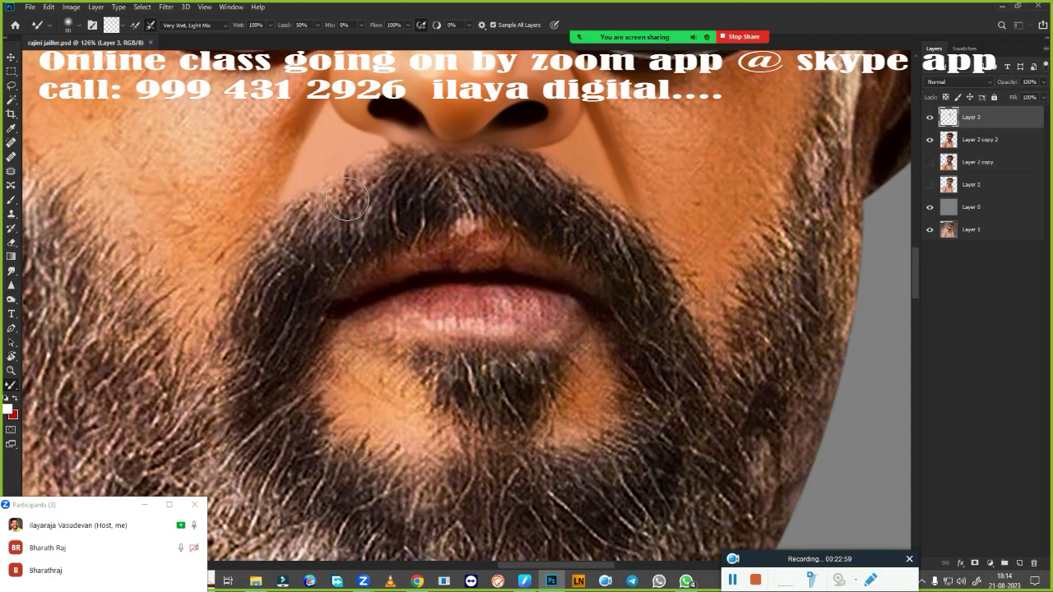
right_click(486, 169)
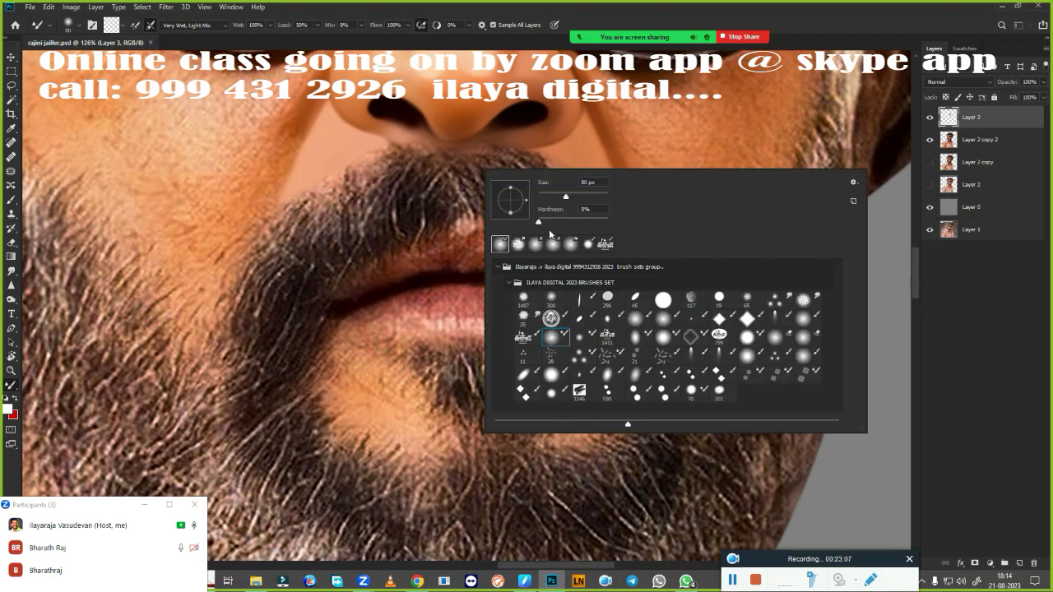
key("Escape")
Paint a soft dark line along the lower lip edge, darkening its middle.
scroll(587, 228, "up", 2, "alt")
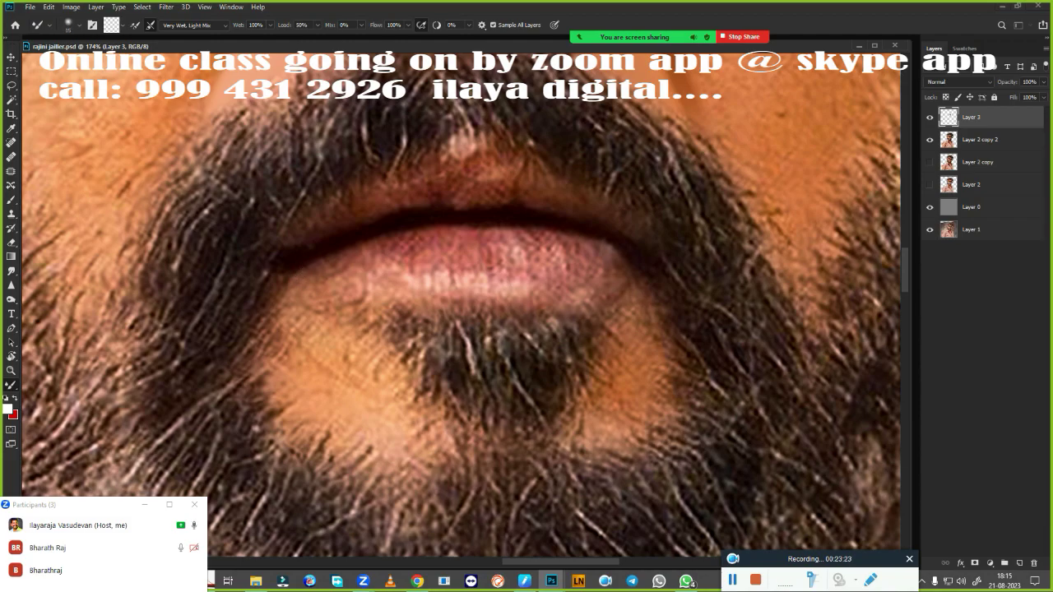
scroll(474, 254, "down", 3, "alt")
scroll(474, 254, "up", 3, "alt")
scroll(474, 254, "up", 1, "alt")
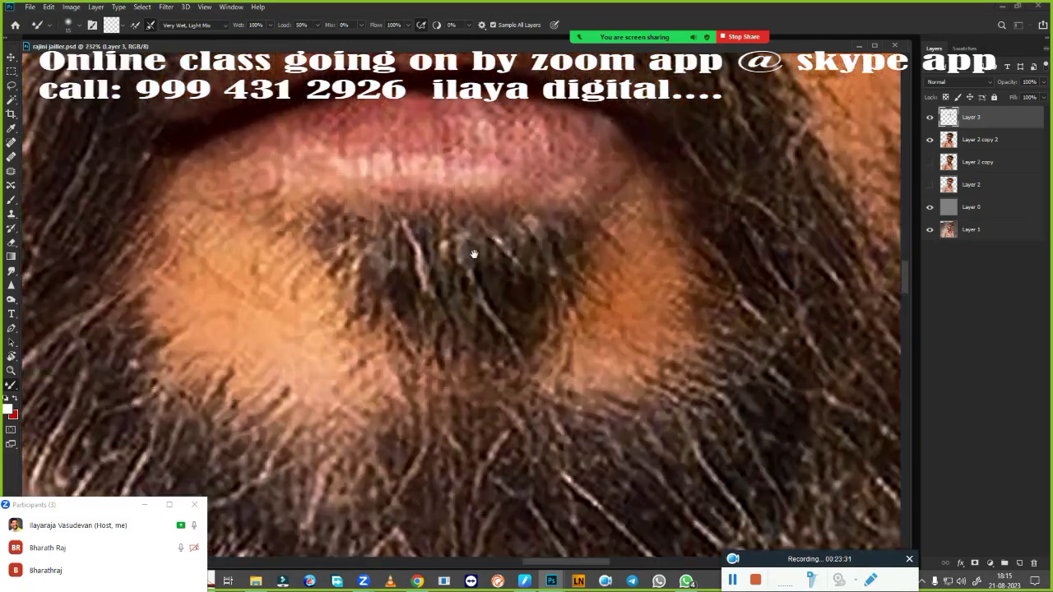
left_click_drag(474, 255, 499, 302)
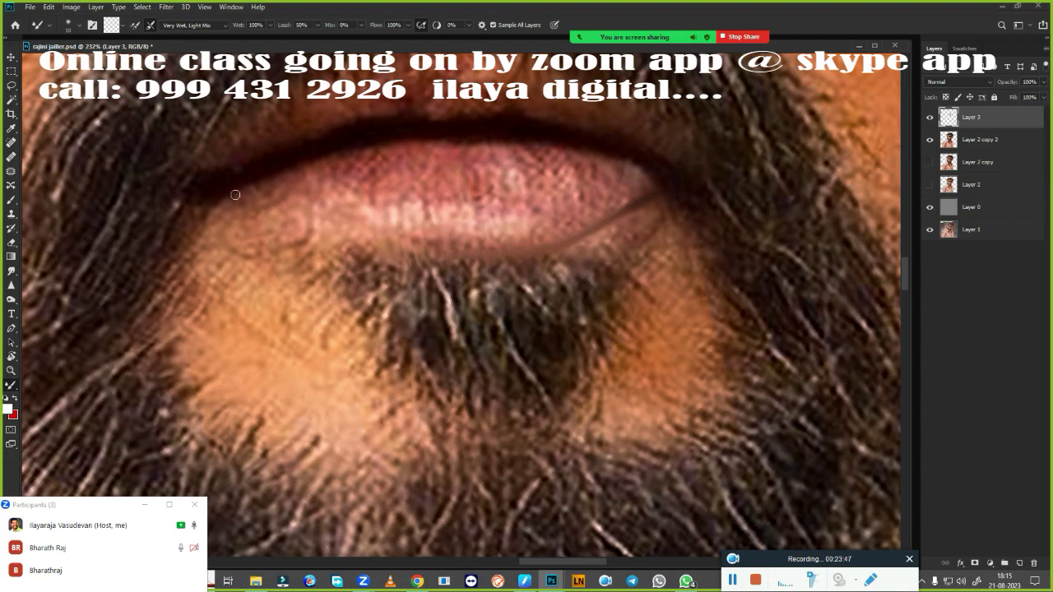
left_click_drag(235, 195, 310, 217)
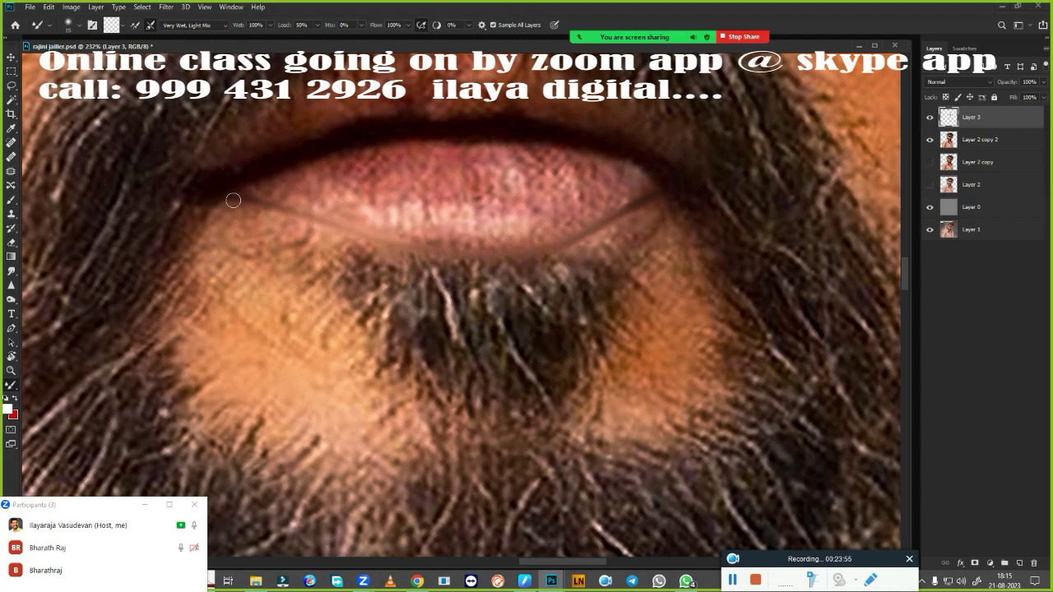
mouse_move(233, 200)
left_mouse_down()
mouse_move(345, 234)
mouse_move(512, 253)
left_mouse_up()
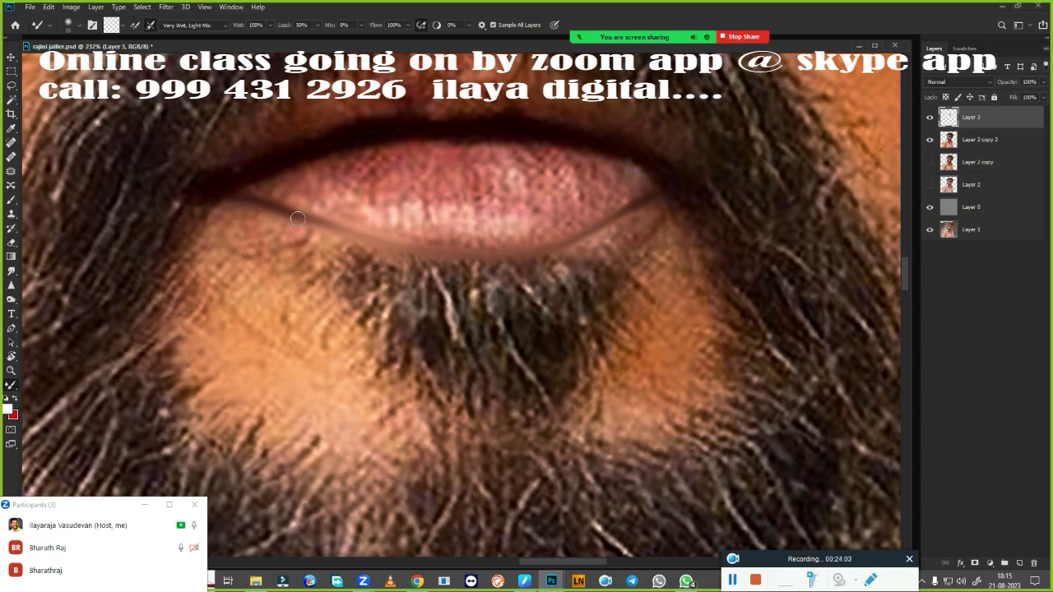
left_click_drag(298, 219, 368, 245)
Fit the image in view and toggle Layer 3 off and on to compare.
key("ctrl+0")
scroll(477, 214, "up", 3)
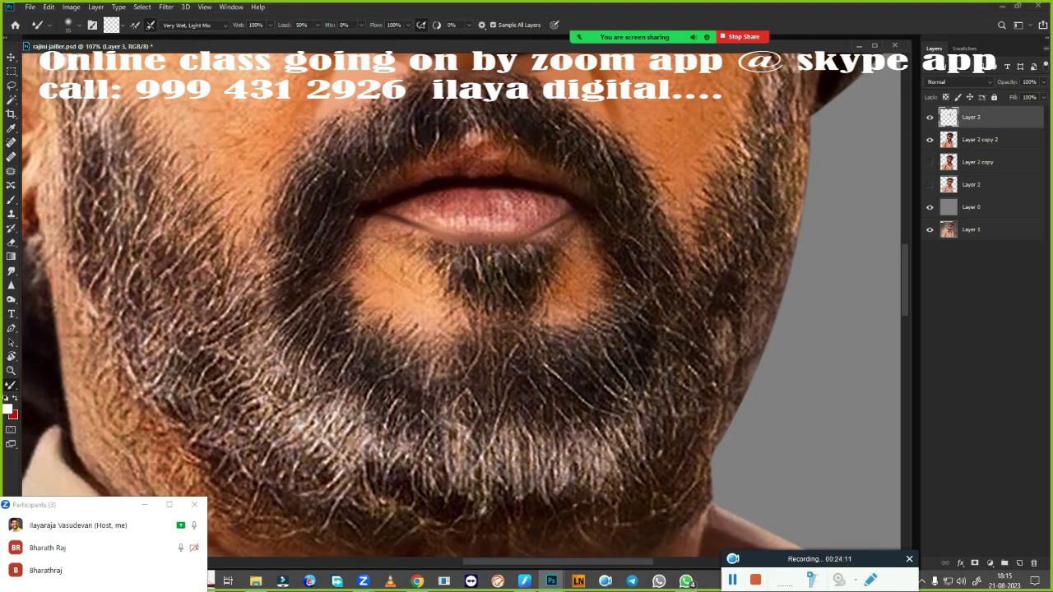
left_click(930, 117)
left_click(929, 117)
left_click(930, 123)
scroll(535, 234, "up", 1)
scroll(535, 234, "up", 2)
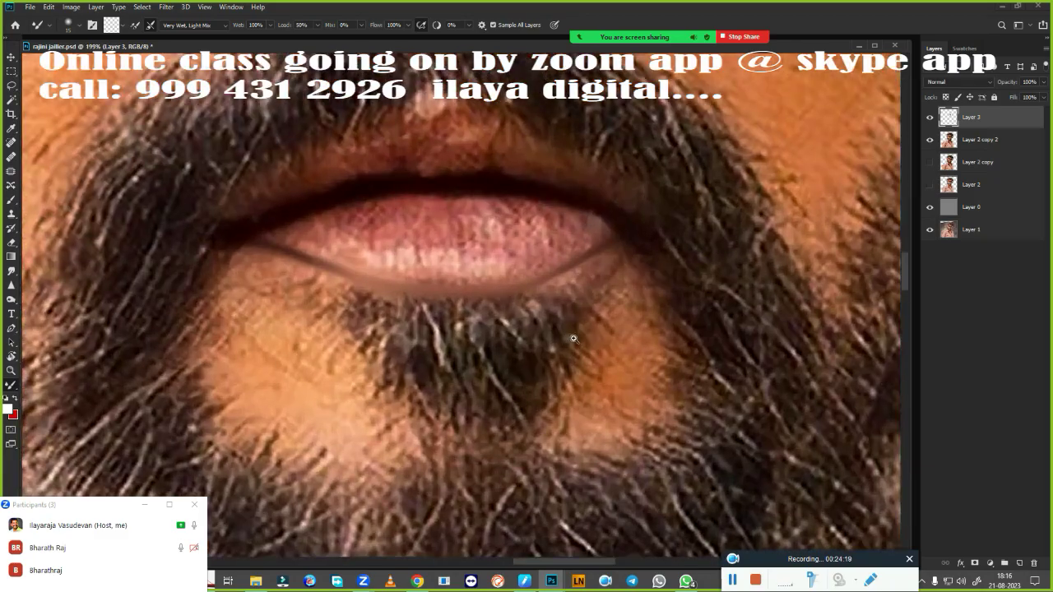
Start a Pen tool path with anchor points along the lower lip.
key("e")
key("p")
scroll(363, 290, "down", 2)
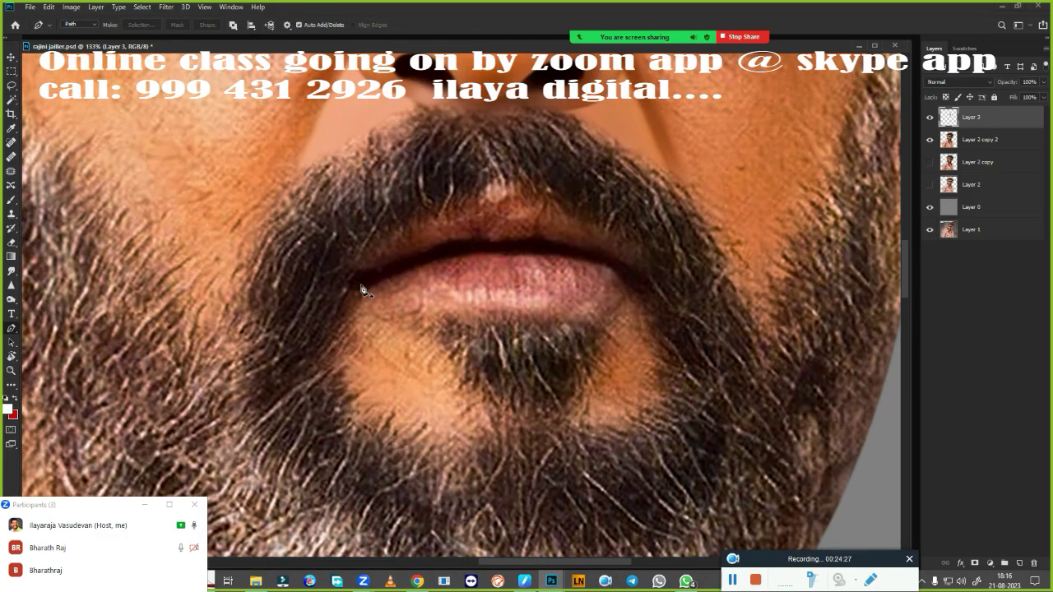
left_click(359, 287)
left_click_drag(418, 299, 446, 311)
key("ctrl+z")
Finish the lower-lip path and convert it into a selection.
scroll(588, 310, "up", 2)
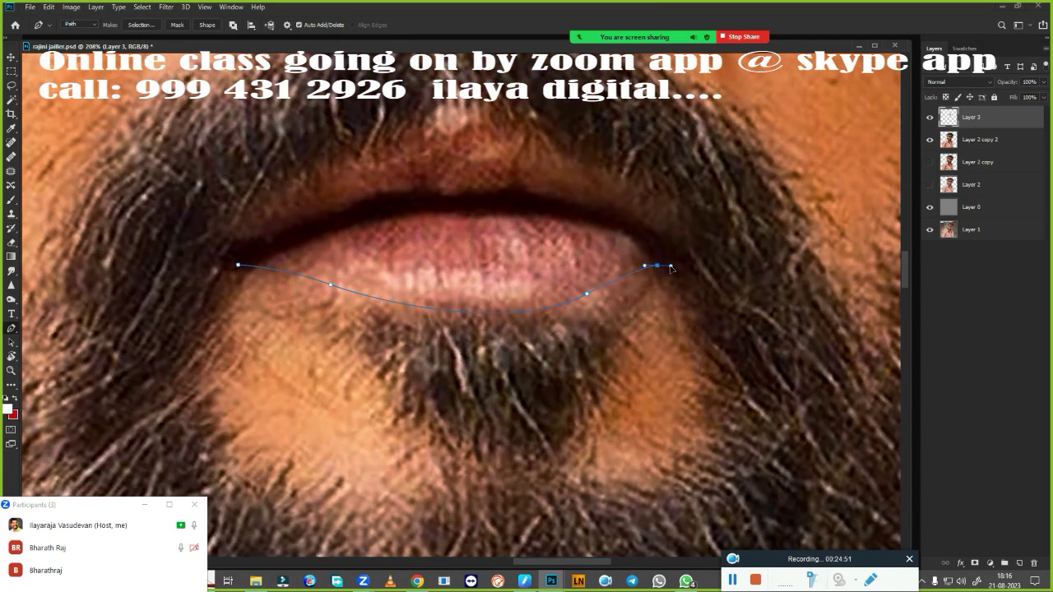
scroll(672, 268, "down", 3)
scroll(650, 271, "up", 3)
scroll(650, 271, "down", 4)
scroll(578, 312, "up", 3)
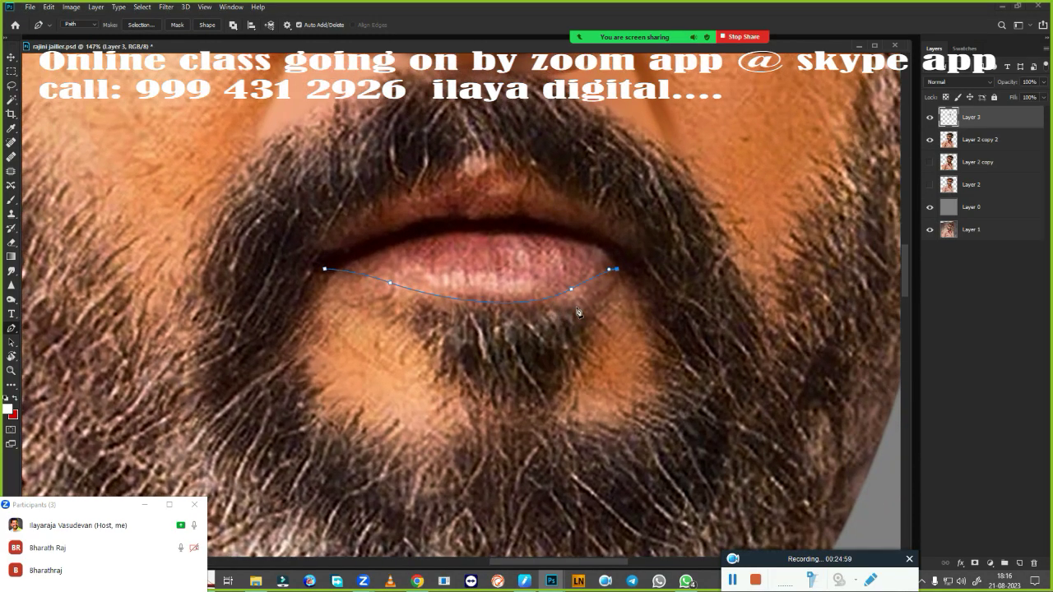
scroll(571, 318, "down", 4)
scroll(458, 333, "up", 4)
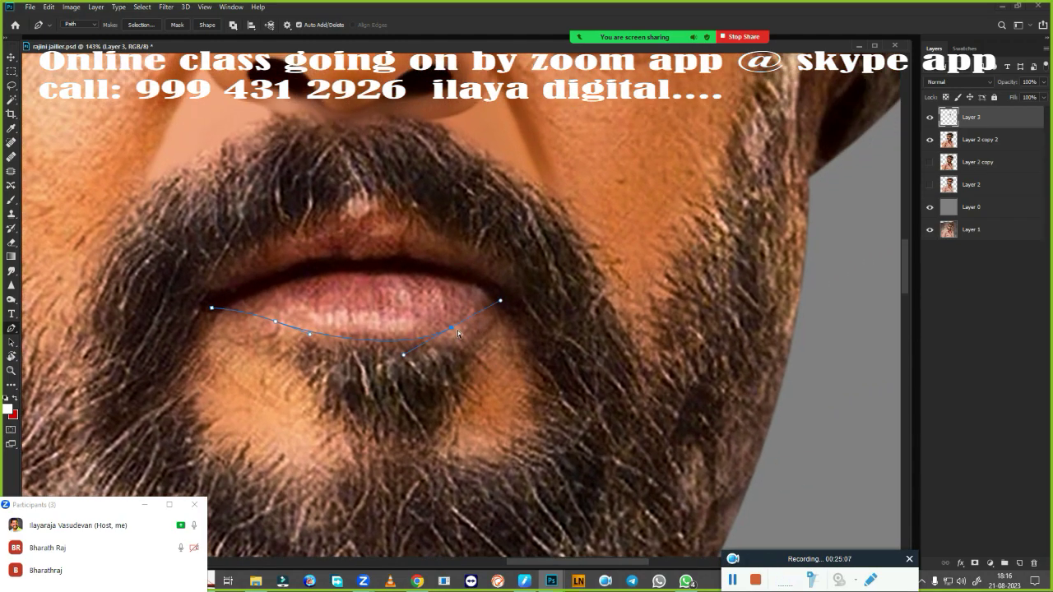
scroll(340, 340, "down", 2)
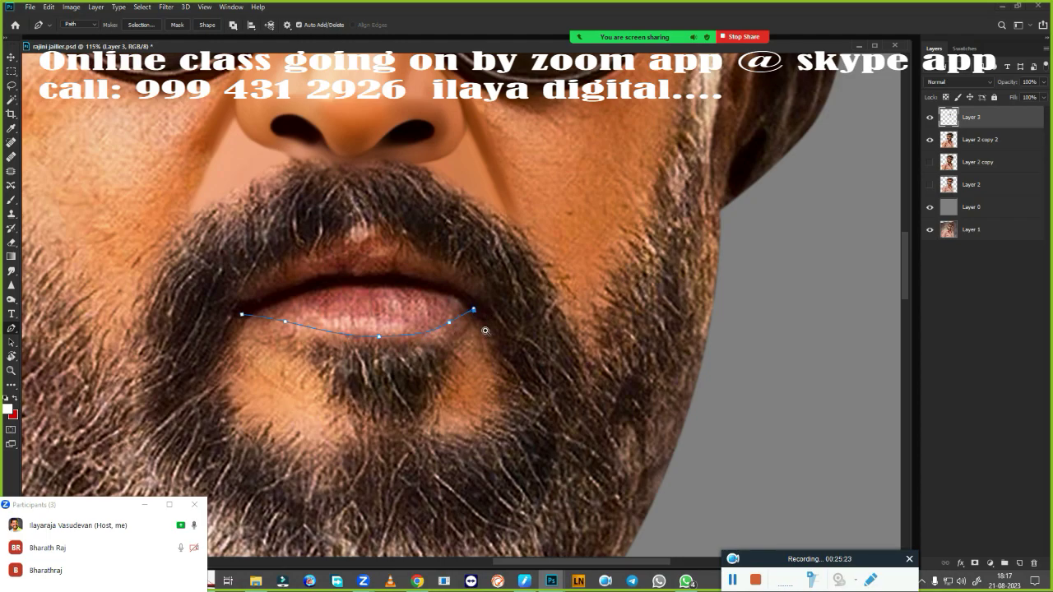
scroll(485, 331, "down", 1)
left_click(141, 24)
Confirm the lower-lip selection and feather its edge.
key("Return")
scroll(516, 443, "up", 3)
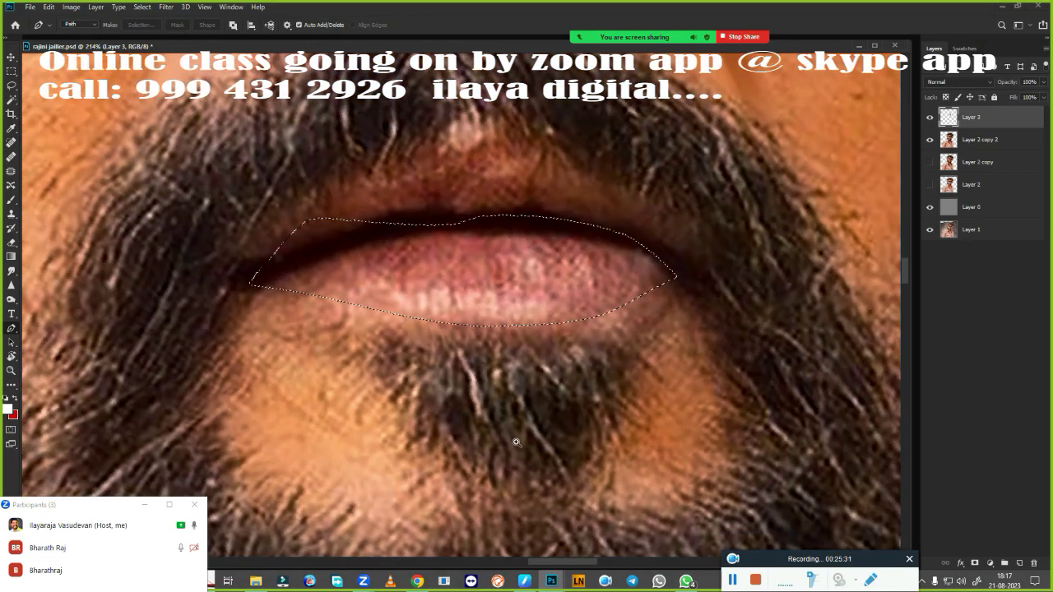
key("b")
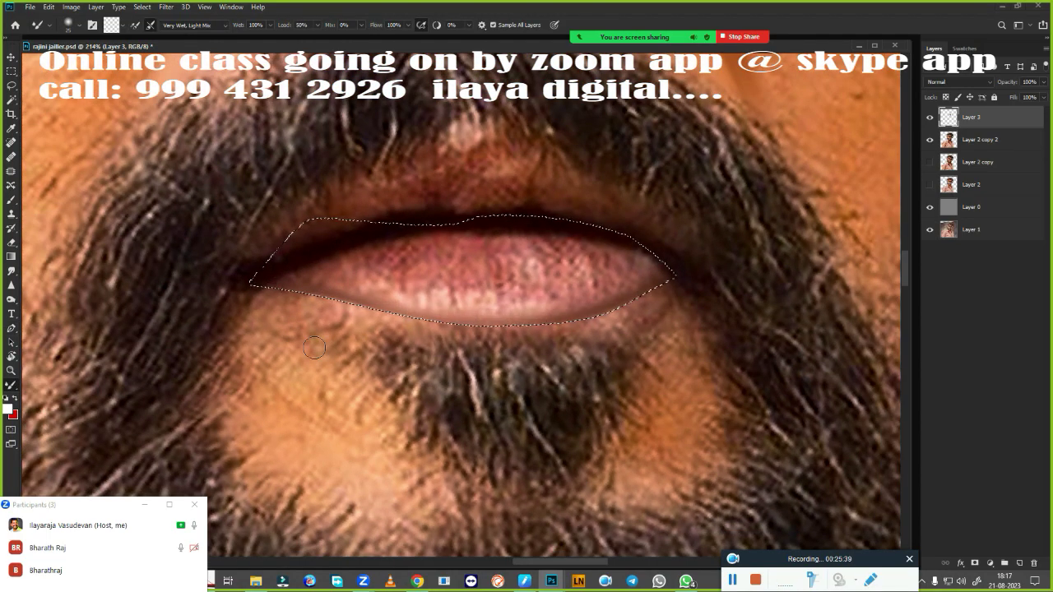
key("shift+F6")
key("Return")
Smudge the chin skin below the lower lip smooth, then deselect.
key("r")
mouse_move(251, 292)
left_mouse_down()
mouse_move(346, 325)
mouse_move(370, 350)
mouse_move(247, 354)
left_mouse_up()
left_click_drag(279, 304, 247, 387)
mouse_move(387, 329)
left_mouse_down()
mouse_move(354, 354)
mouse_move(365, 477)
mouse_move(364, 336)
left_mouse_up()
mouse_move(691, 354)
left_mouse_down()
mouse_move(684, 403)
mouse_move(647, 458)
mouse_move(620, 398)
mouse_move(677, 318)
mouse_move(659, 301)
mouse_move(592, 329)
mouse_move(449, 330)
left_mouse_up()
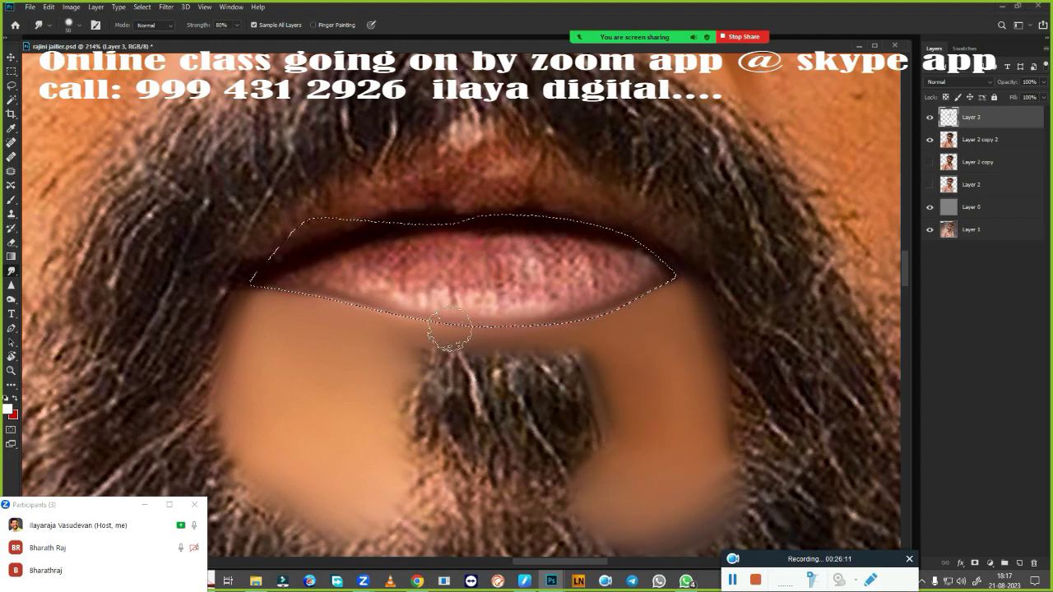
key("ctrl+d")
scroll(449, 329, "down", 3)
scroll(443, 230, "up", 2)
Erase the paint over the goatee to reveal a wider tuft under the lip.
key("e")
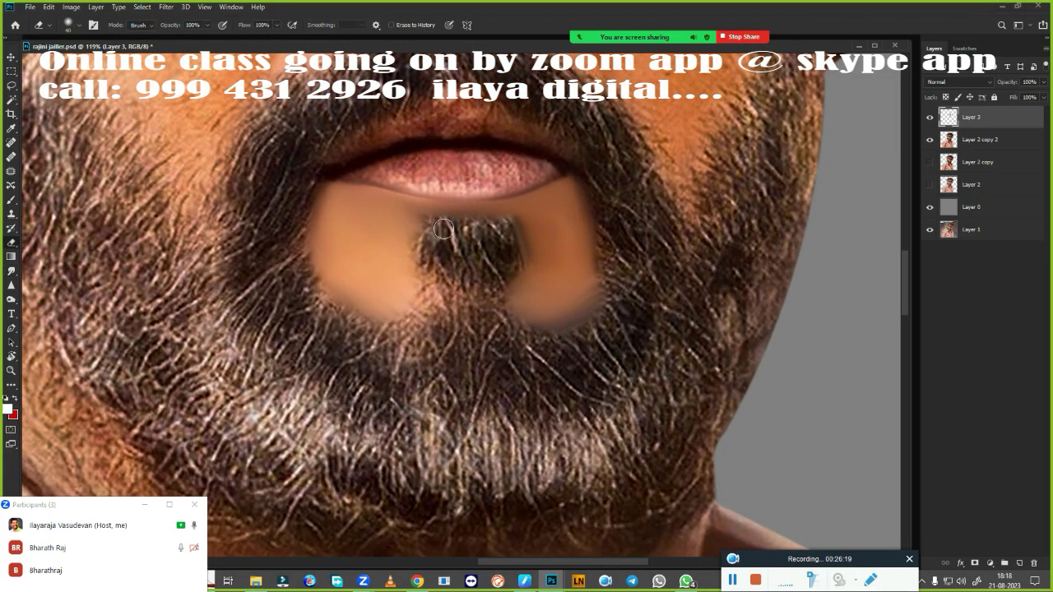
mouse_move(444, 229)
left_mouse_down()
mouse_move(531, 243)
mouse_move(404, 230)
left_mouse_up()
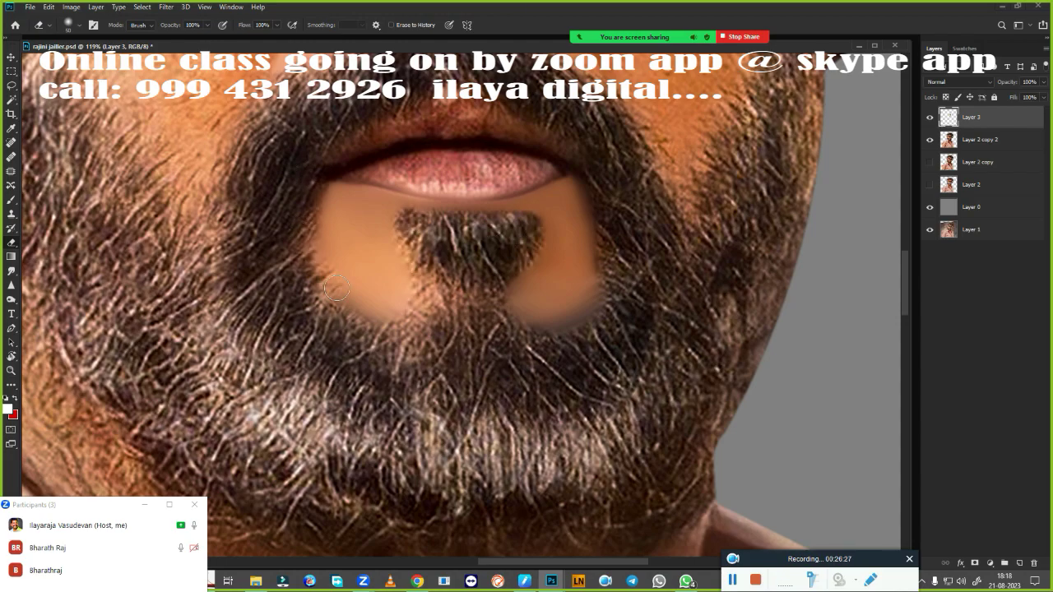
scroll(609, 288, "down", 3)
scroll(617, 329, "up", 1)
scroll(627, 367, "up", 4)
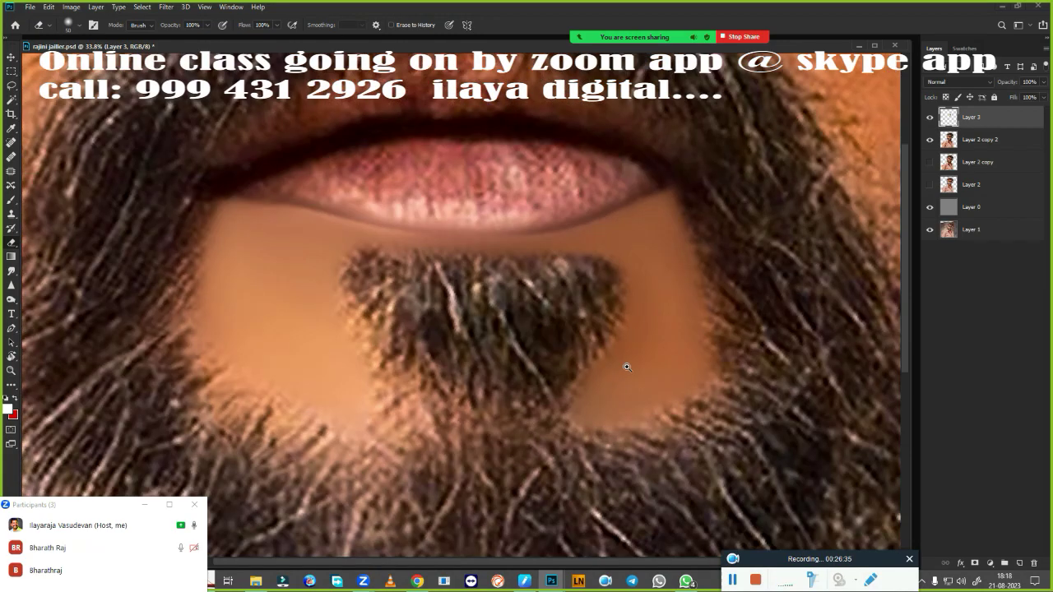
scroll(627, 367, "down", 2)
key("r")
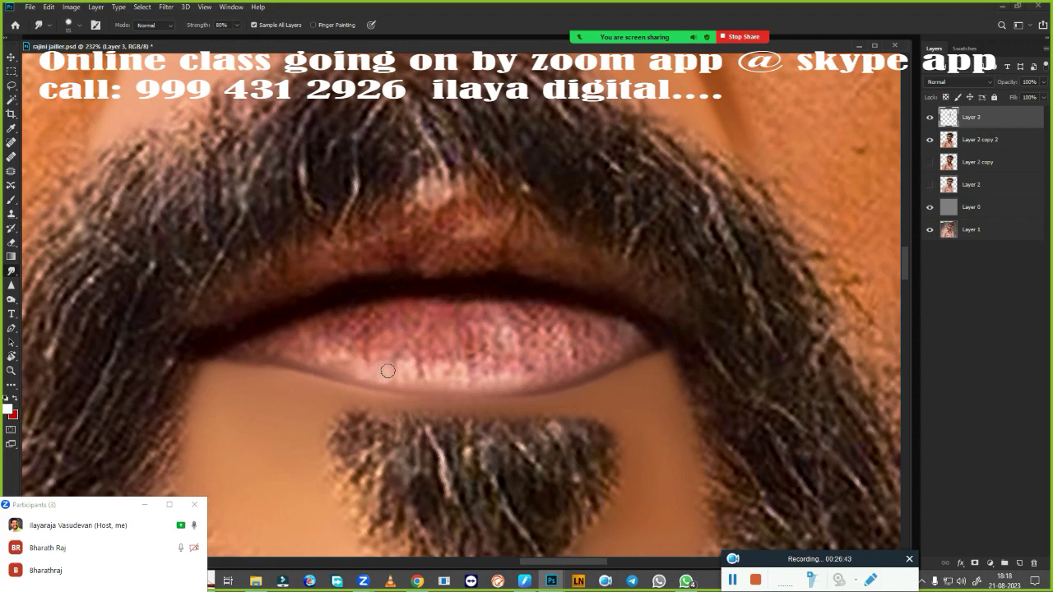
Smudge the lower lip and teeth into a soft, smooth pink band.
left_click_drag(533, 336, 332, 341)
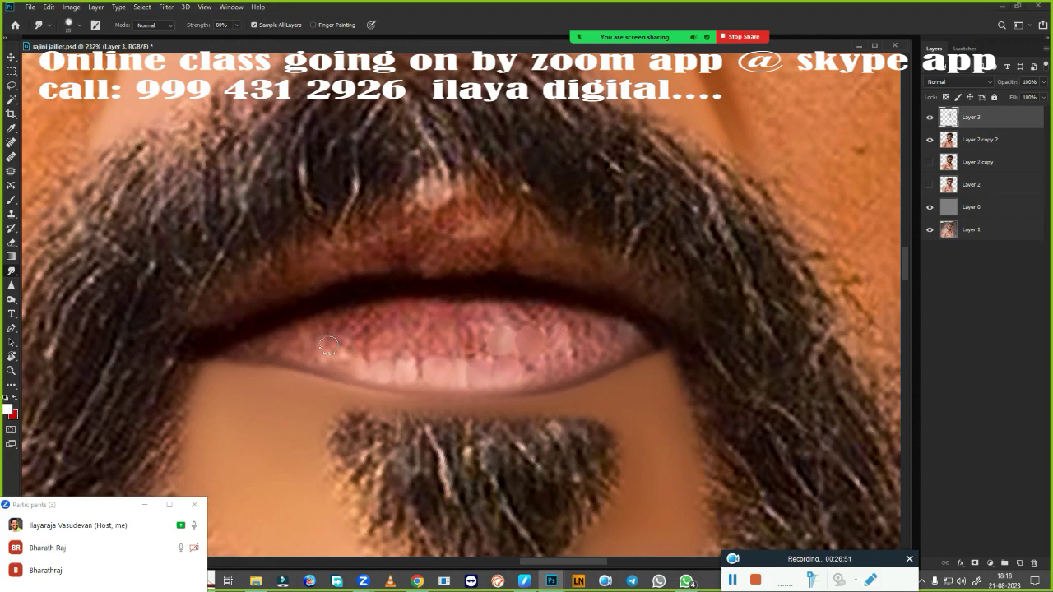
left_click_drag(381, 299, 637, 324)
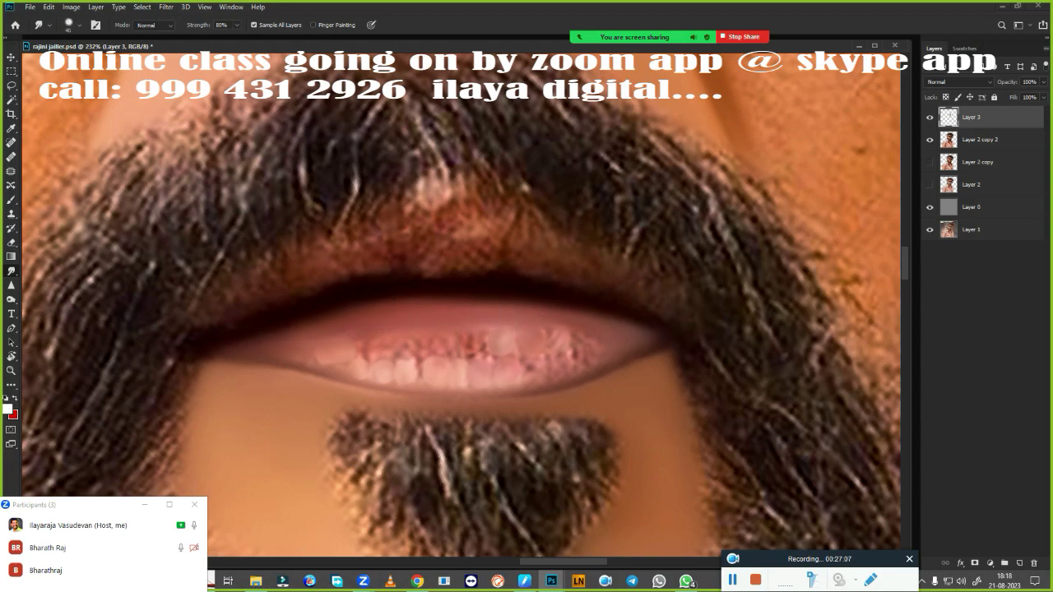
mouse_move(362, 366)
left_mouse_down()
mouse_move(559, 354)
mouse_move(580, 380)
left_mouse_up()
left_click_drag(372, 337, 568, 337)
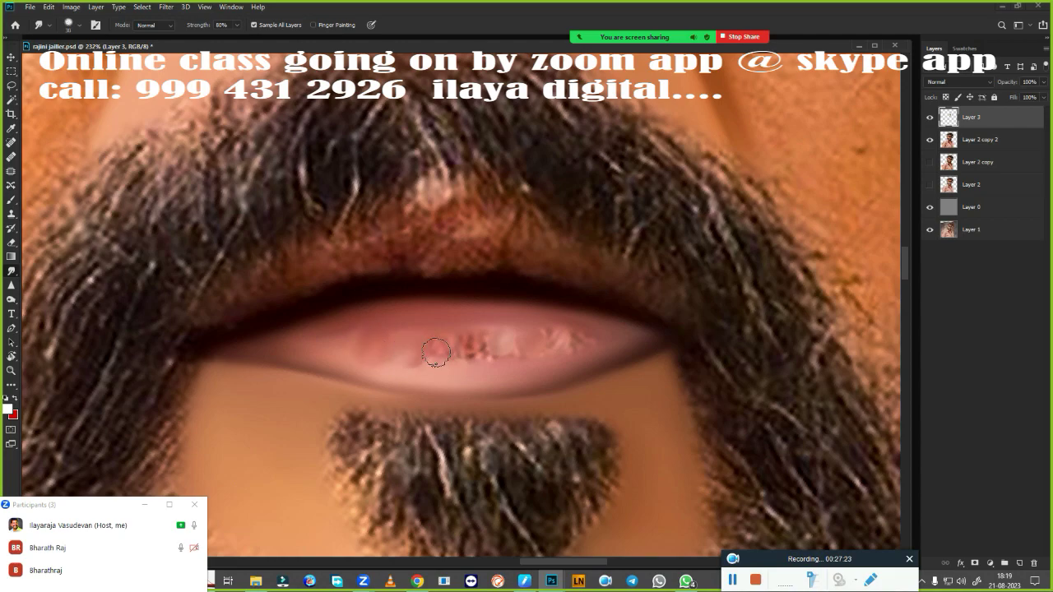
mouse_move(398, 357)
left_mouse_down()
mouse_move(501, 341)
mouse_move(272, 337)
mouse_move(449, 330)
left_mouse_up()
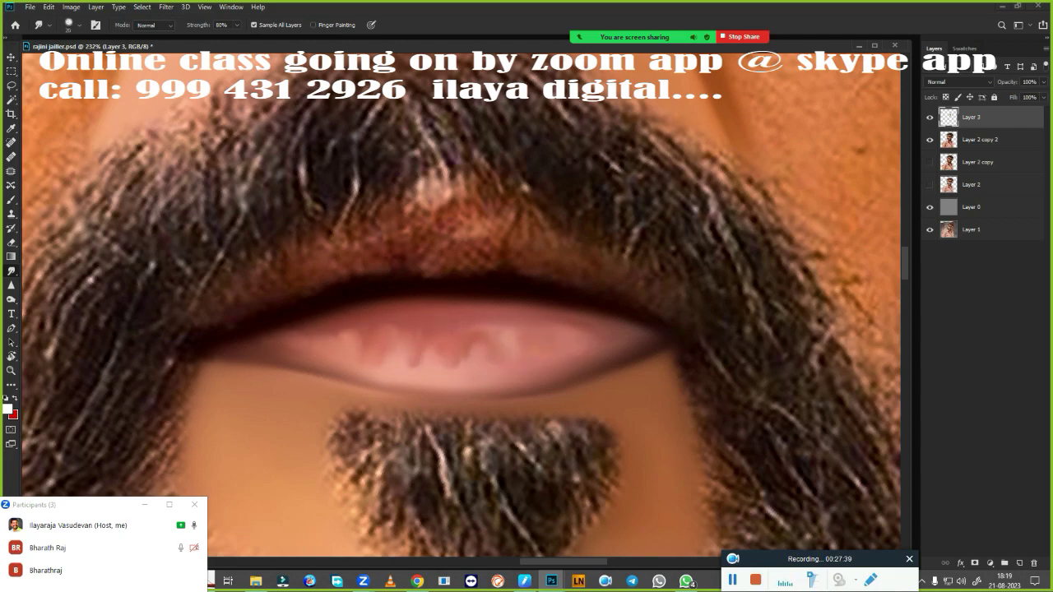
Smooth the upper lip and the skin above it, removing dark spots.
mouse_move(473, 229)
left_mouse_down()
mouse_move(436, 207)
mouse_move(446, 264)
mouse_move(483, 231)
left_mouse_up()
mouse_move(608, 283)
left_mouse_down()
mouse_move(275, 301)
mouse_move(246, 313)
left_mouse_up()
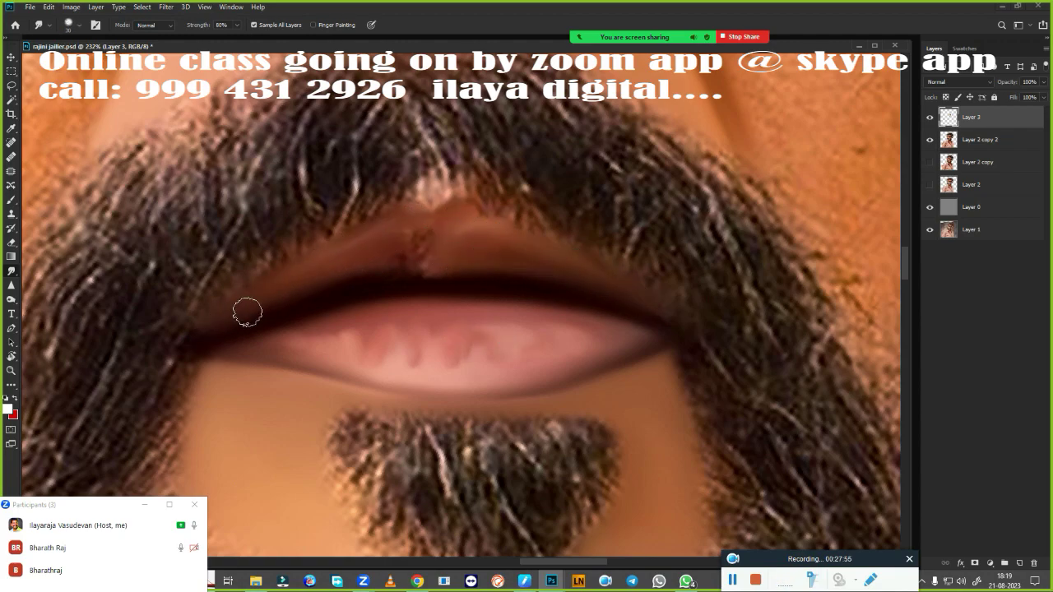
mouse_move(411, 228)
left_mouse_down()
mouse_move(418, 271)
mouse_move(513, 256)
left_mouse_up()
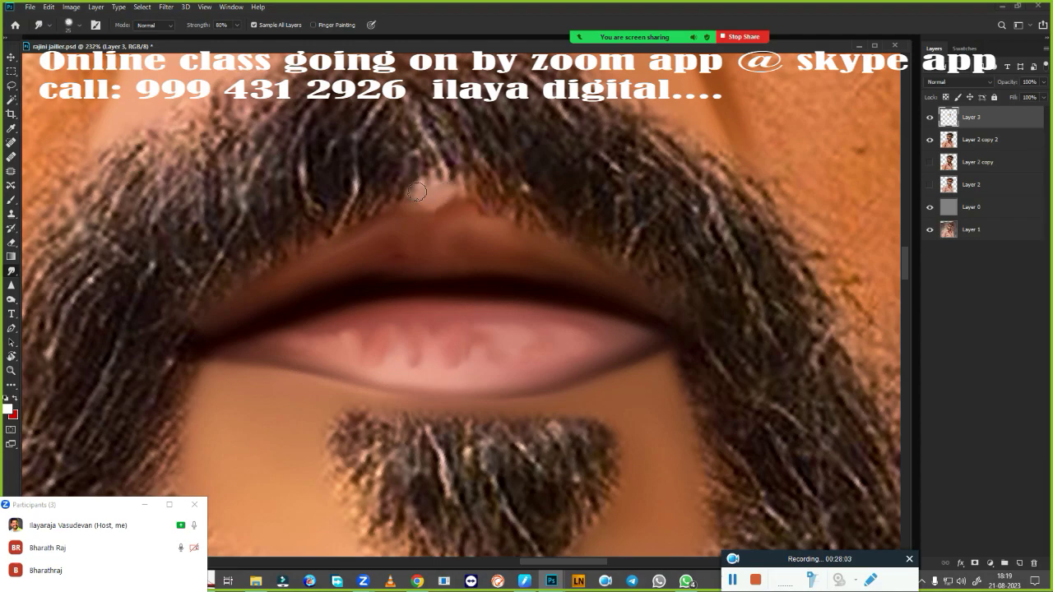
left_click_drag(417, 192, 491, 275)
left_click_drag(346, 277, 503, 256)
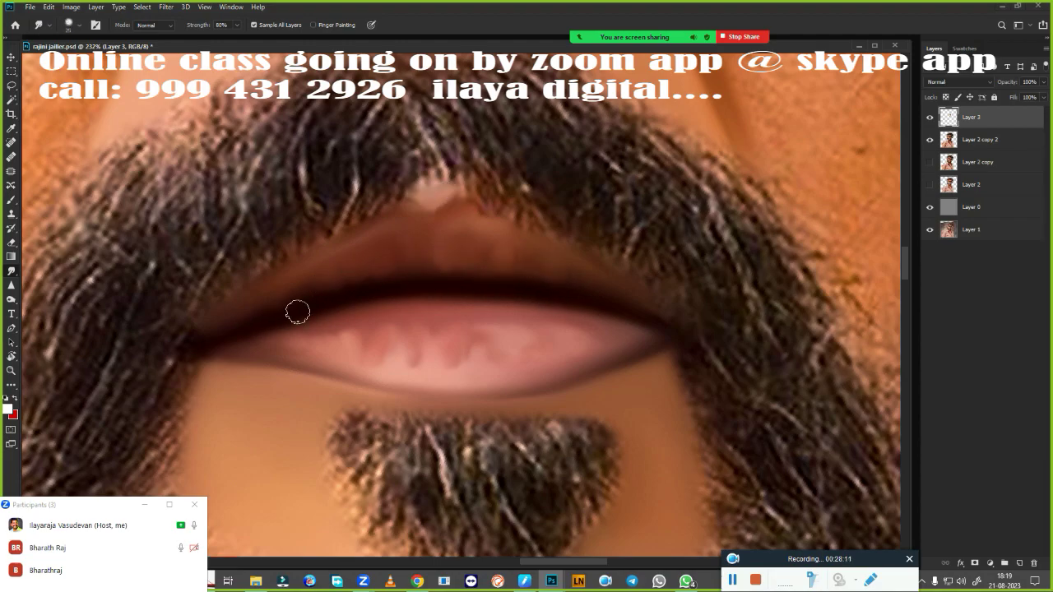
scroll(298, 312, "down", 10)
scroll(619, 313, "up", 10)
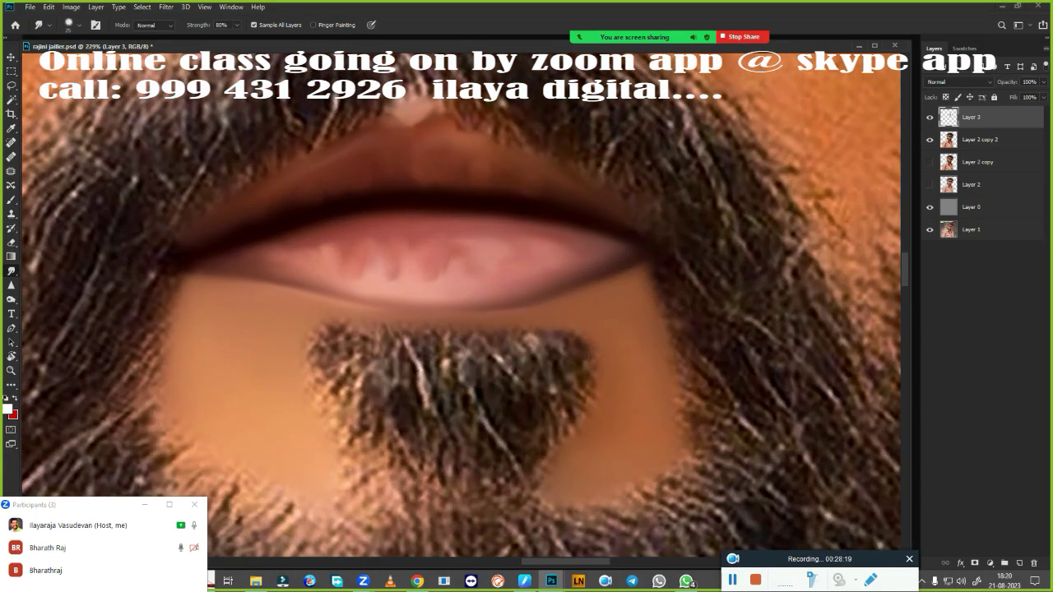
Darken the lower lip's edge with wet Mixer Brush strokes.
key("b")
left_click_drag(210, 266, 421, 306)
mouse_move(600, 276)
left_mouse_down()
mouse_move(417, 306)
mouse_move(513, 304)
left_mouse_up()
key("r")
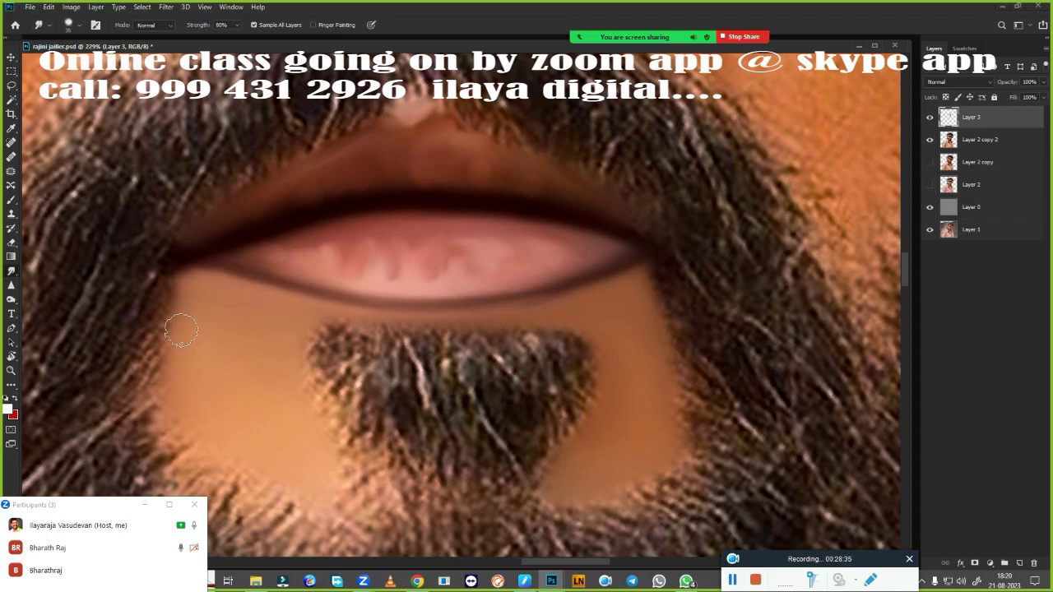
key("ctrl+1")
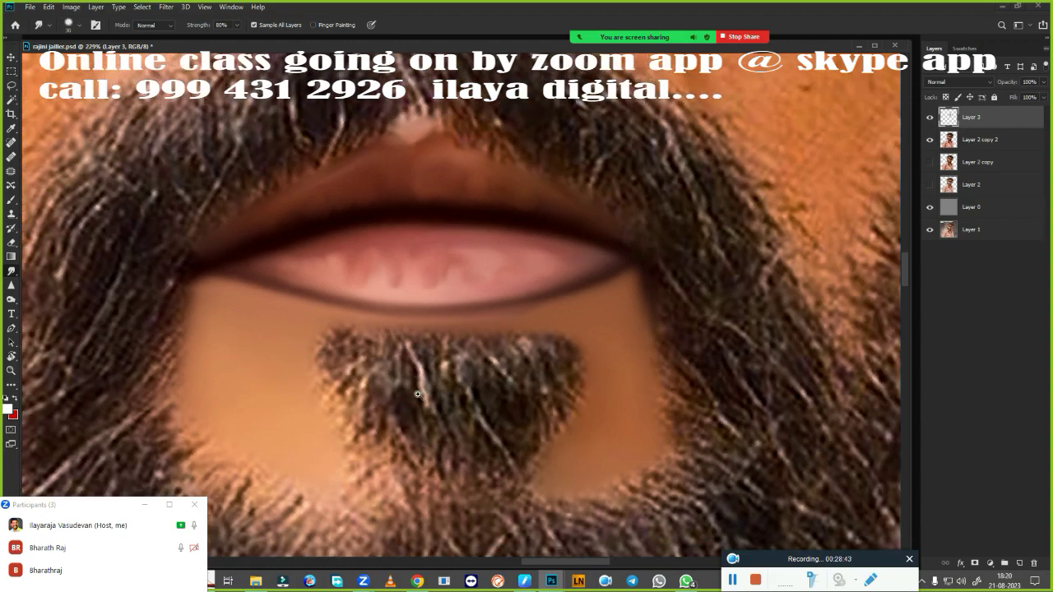
scroll(554, 275, "up", 2)
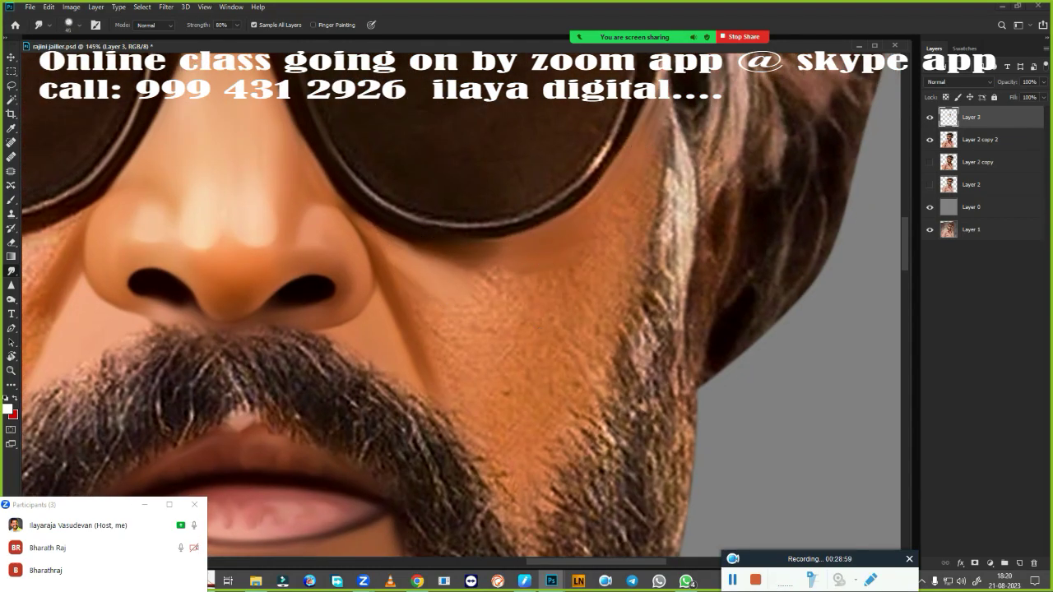
Smudge the hair beside the glasses and the stubbly cheek below into smooth skin.
left_click_drag(611, 177, 663, 116)
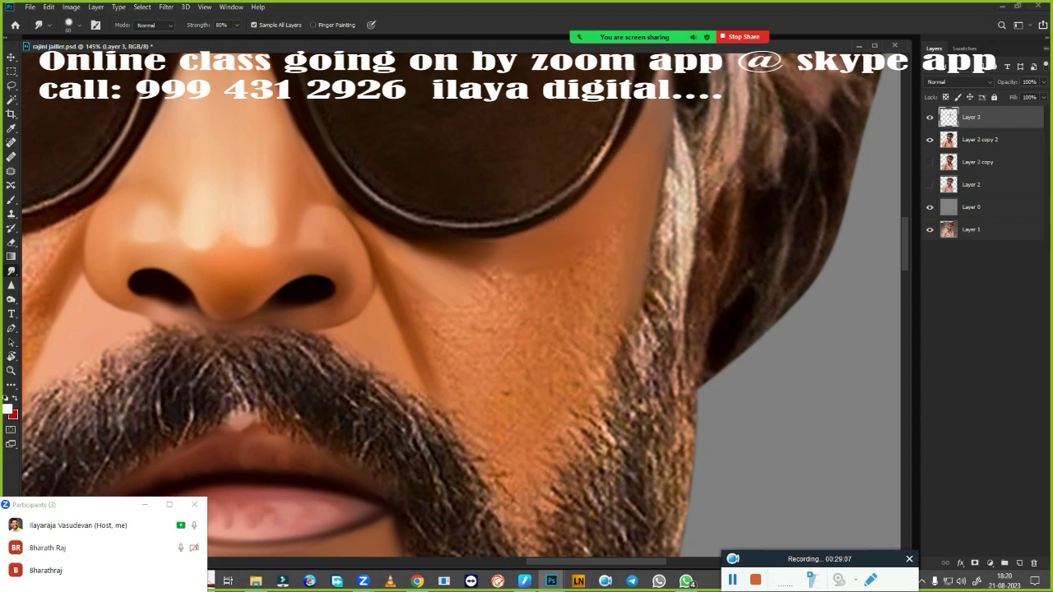
mouse_move(445, 332)
left_mouse_down()
mouse_move(611, 322)
mouse_move(500, 261)
left_mouse_up()
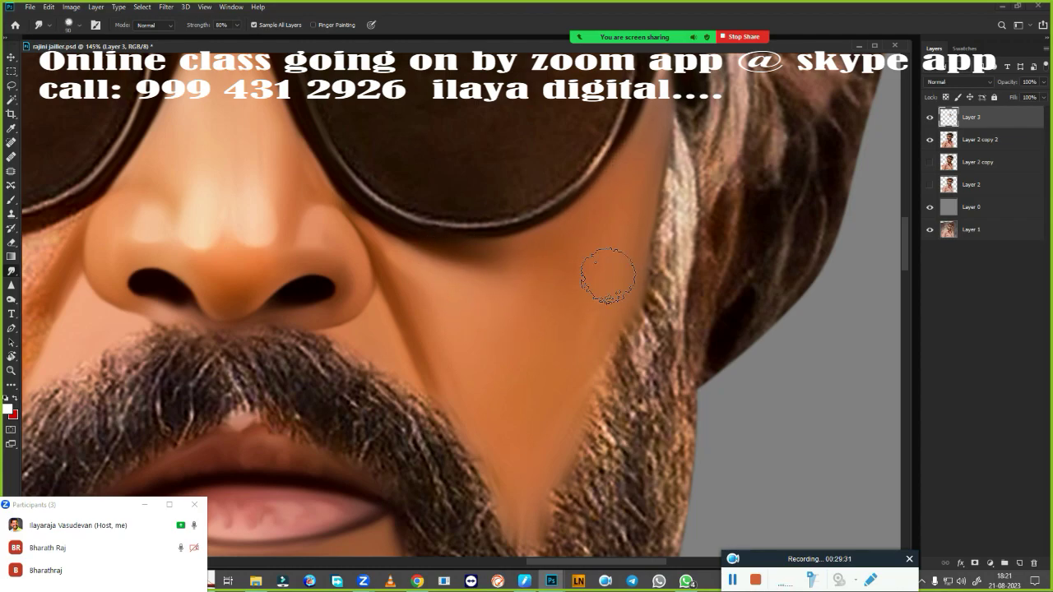
mouse_move(609, 274)
left_mouse_down()
mouse_move(491, 346)
mouse_move(512, 467)
left_mouse_up()
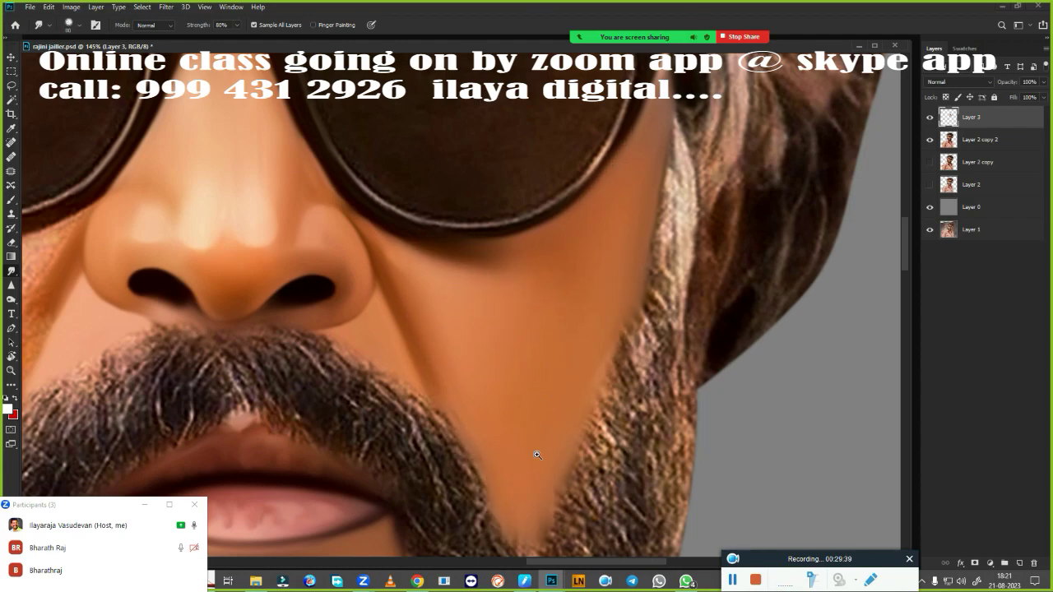
scroll(537, 455, "down", 5)
key("e")
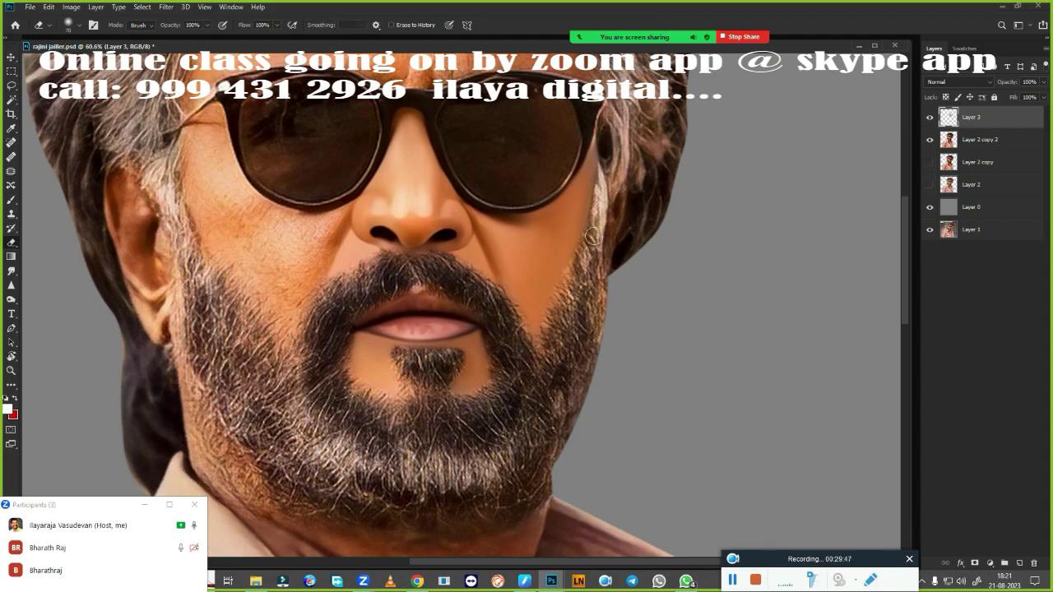
scroll(454, 484, "up", 3)
key("r")
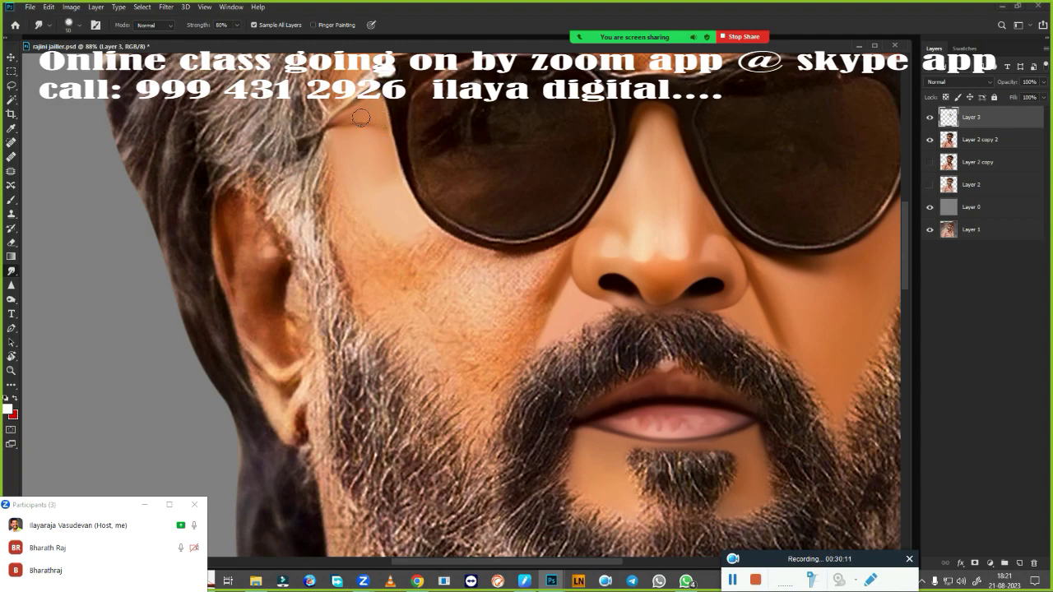
Smooth the upper cheek under the sunglasses and soften its beard edge, brush size 125.
mouse_move(347, 258)
left_mouse_down()
mouse_move(348, 221)
mouse_move(390, 257)
left_mouse_up()
mouse_move(461, 256)
left_mouse_down()
mouse_move(385, 308)
mouse_move(409, 303)
mouse_move(475, 355)
mouse_move(447, 313)
mouse_move(489, 263)
mouse_move(552, 246)
mouse_move(536, 307)
mouse_move(494, 305)
mouse_move(413, 341)
mouse_move(478, 436)
mouse_move(438, 333)
left_mouse_up()
key("bracketright")
key("bracketleft")
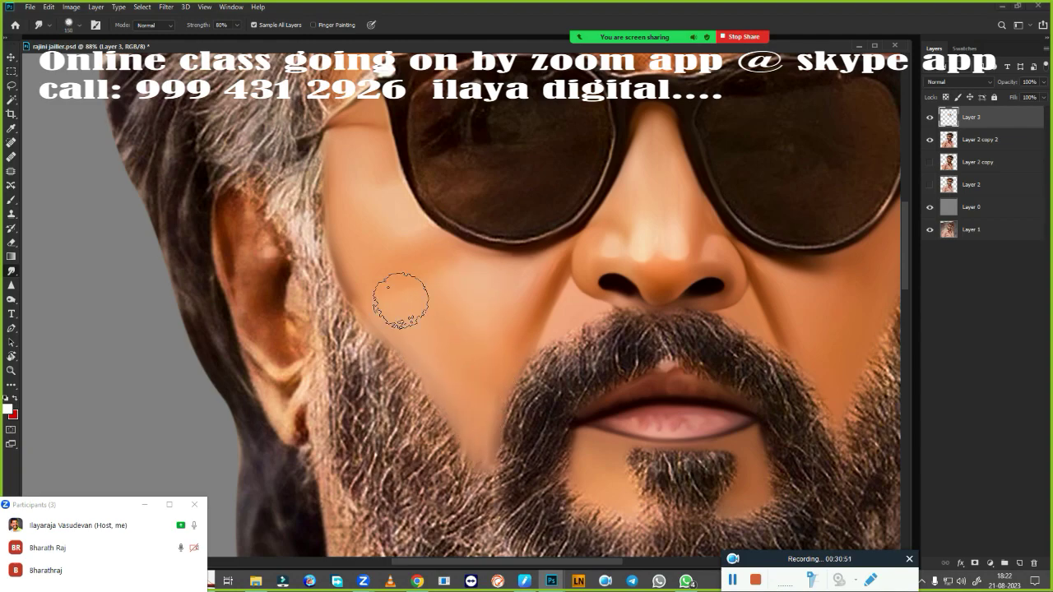
left_click_drag(360, 222, 415, 248)
key("bracketleft")
Erase along the cheek edge to restore the beard's hair detail.
key("e")
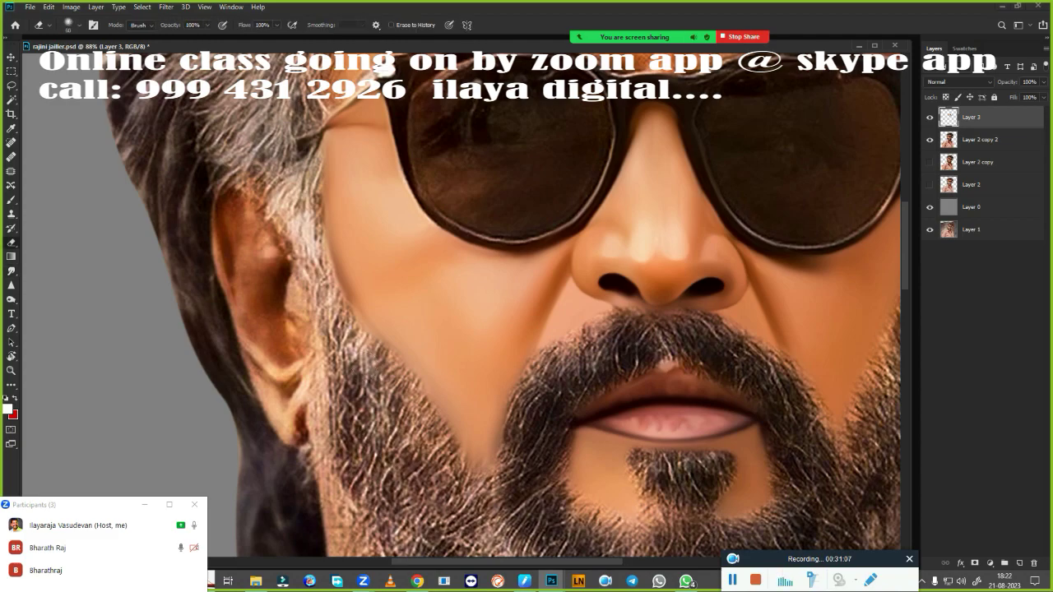
left_click_drag(312, 121, 322, 232)
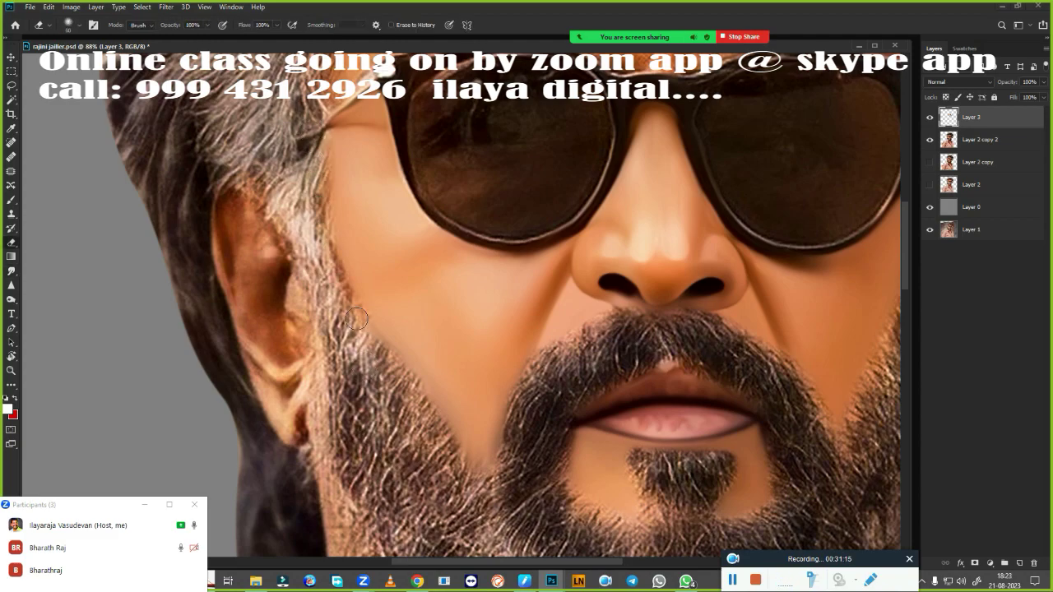
left_click_drag(365, 328, 509, 416)
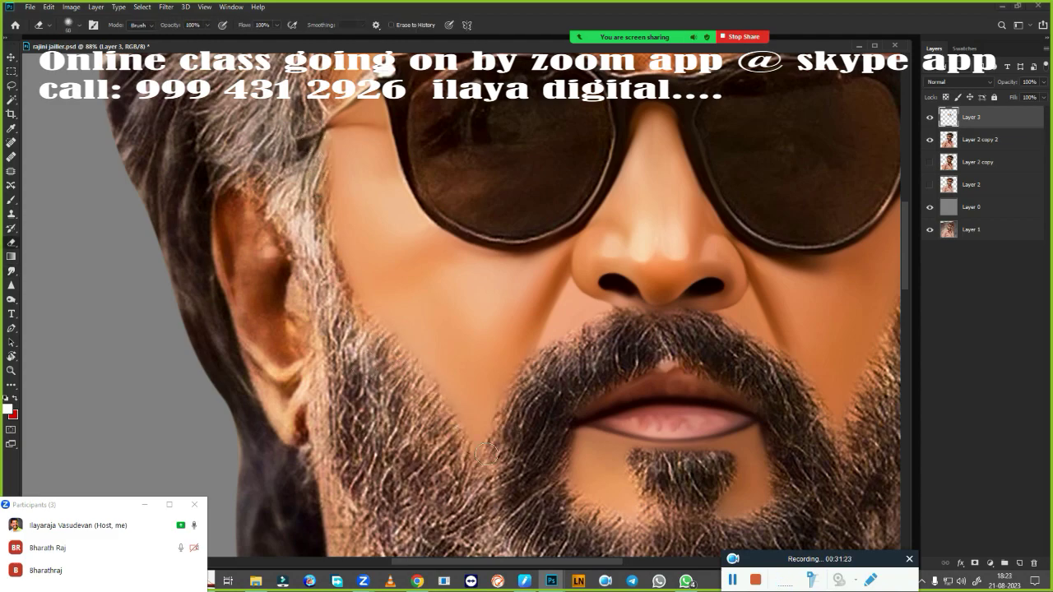
scroll(494, 304, "down", 3)
scroll(494, 304, "up", 3)
key("r")
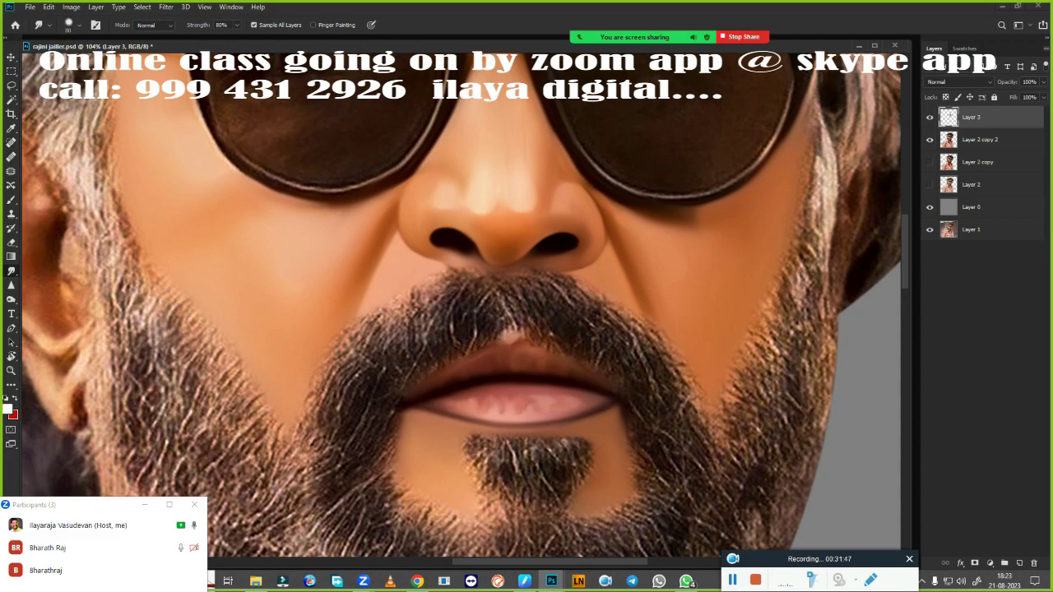
scroll(459, 304, "down", 2)
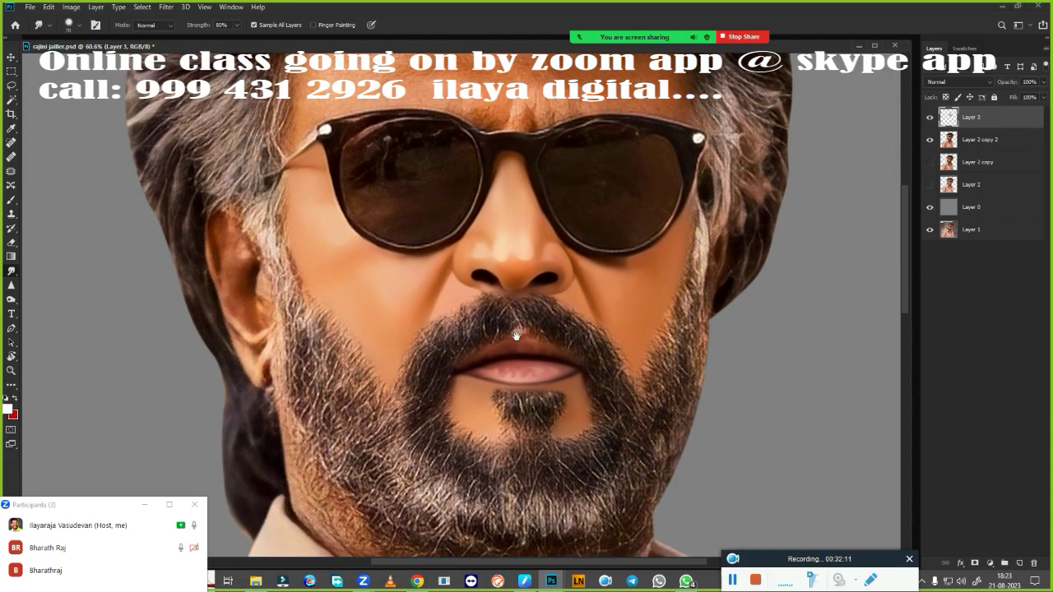
Smudge the forehead skin above the glasses bridge, blending its dark patch.
scroll(522, 264, "up", 3)
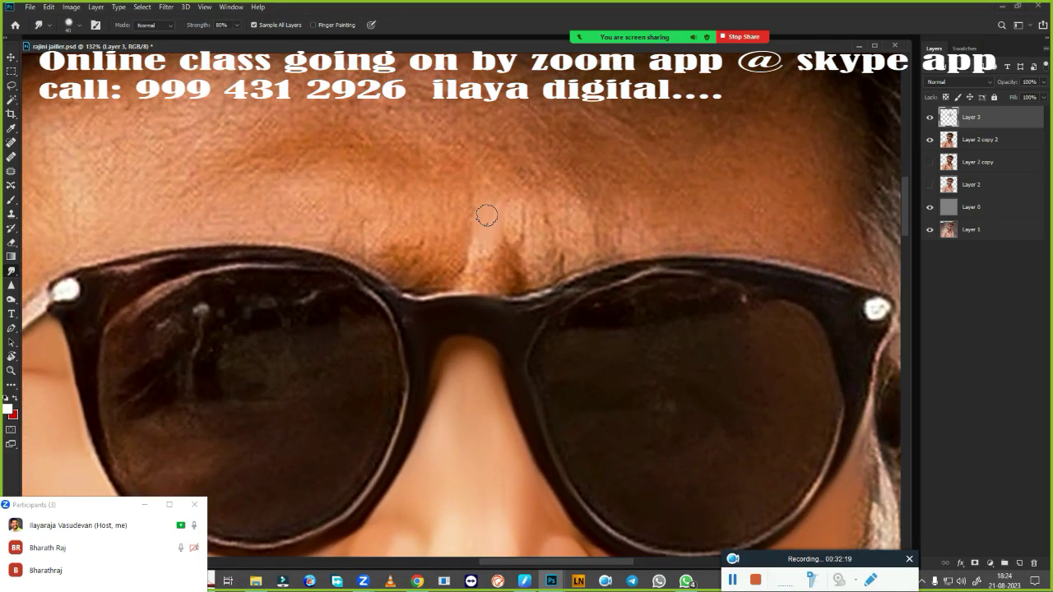
left_click_drag(535, 222, 578, 251)
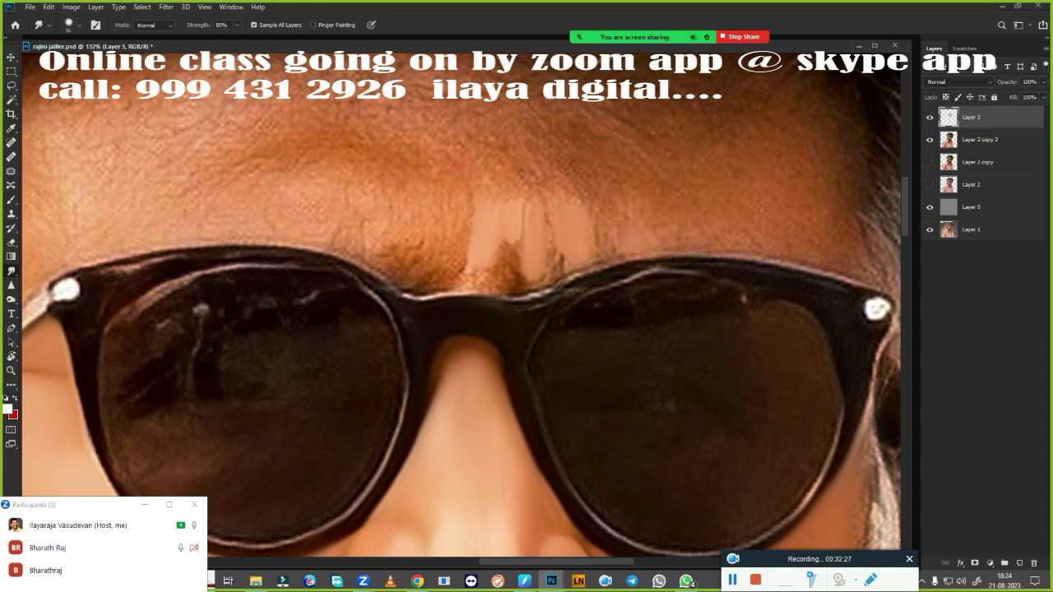
left_click_drag(378, 209, 444, 247)
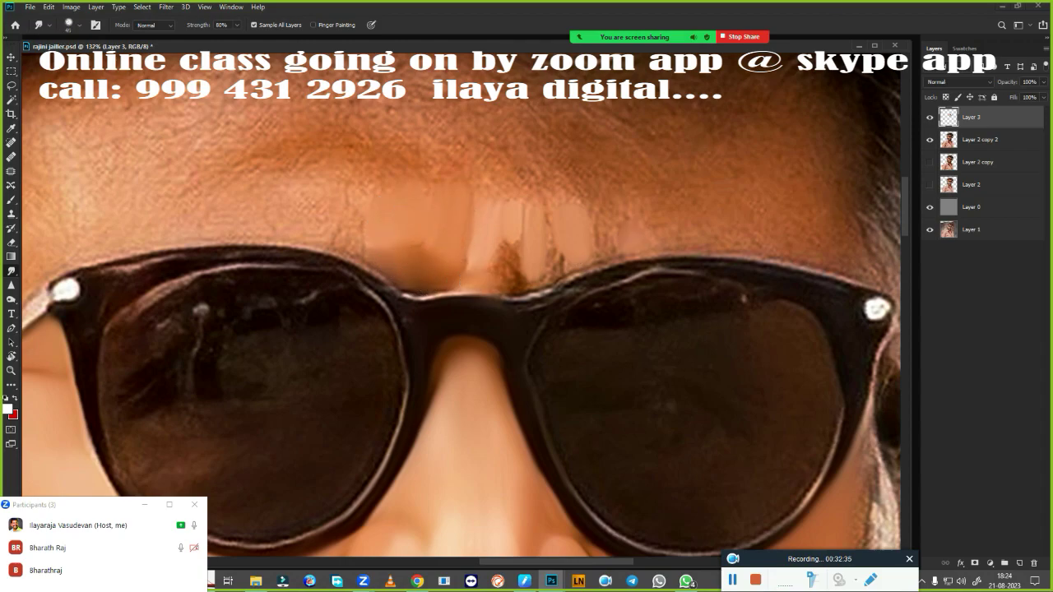
left_click_drag(506, 290, 510, 242)
left_click_drag(496, 301, 576, 283)
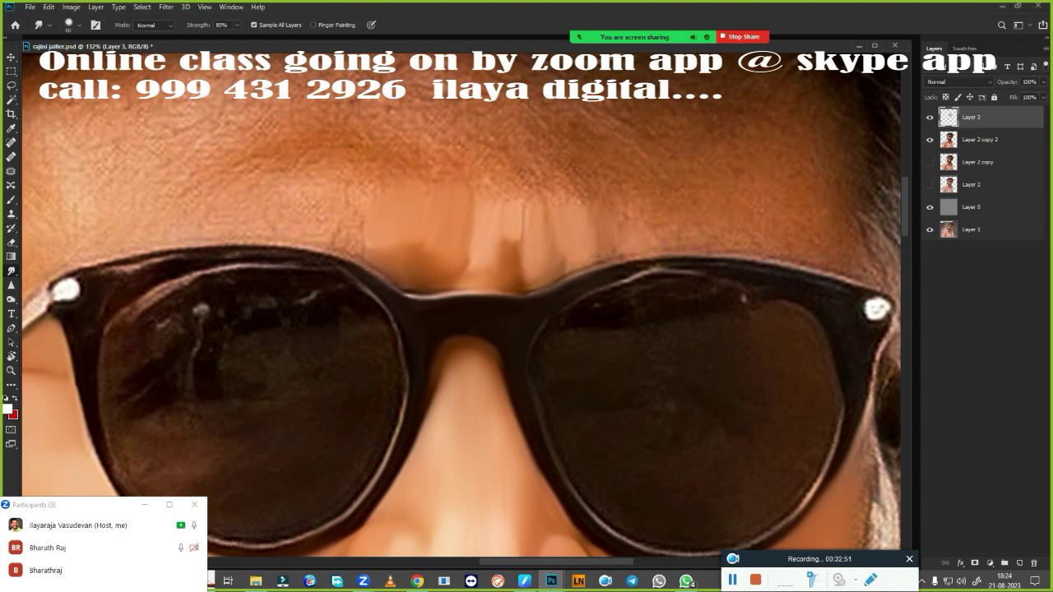
Smooth the remaining forehead dark patches and orange blotches using brush sizes 125 and 175.
key("bracketright")
key("bracketright")
key("bracketright")
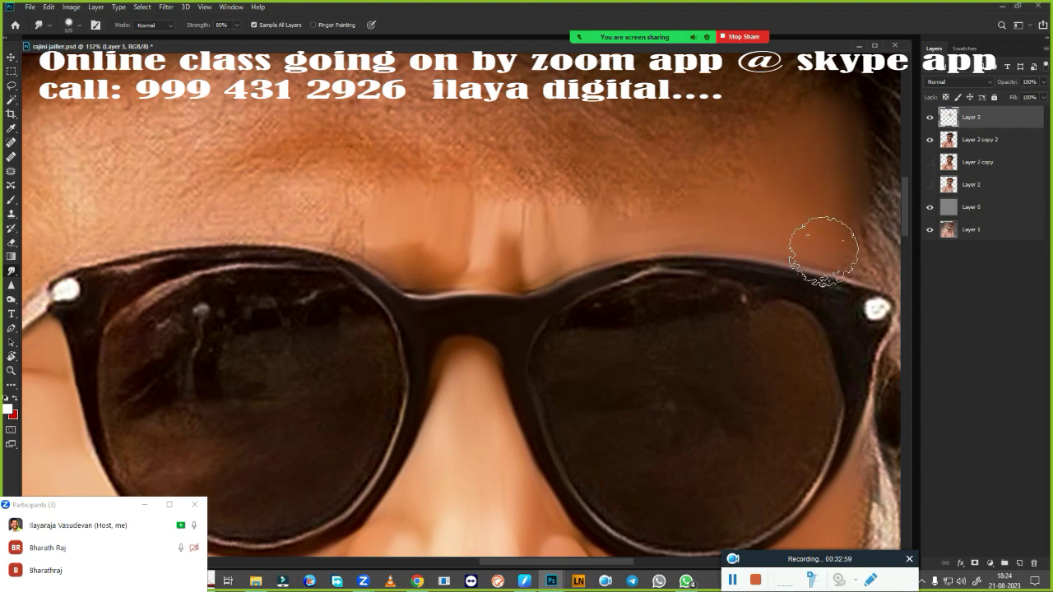
scroll(823, 251, "down", 2)
scroll(359, 254, "down", 1)
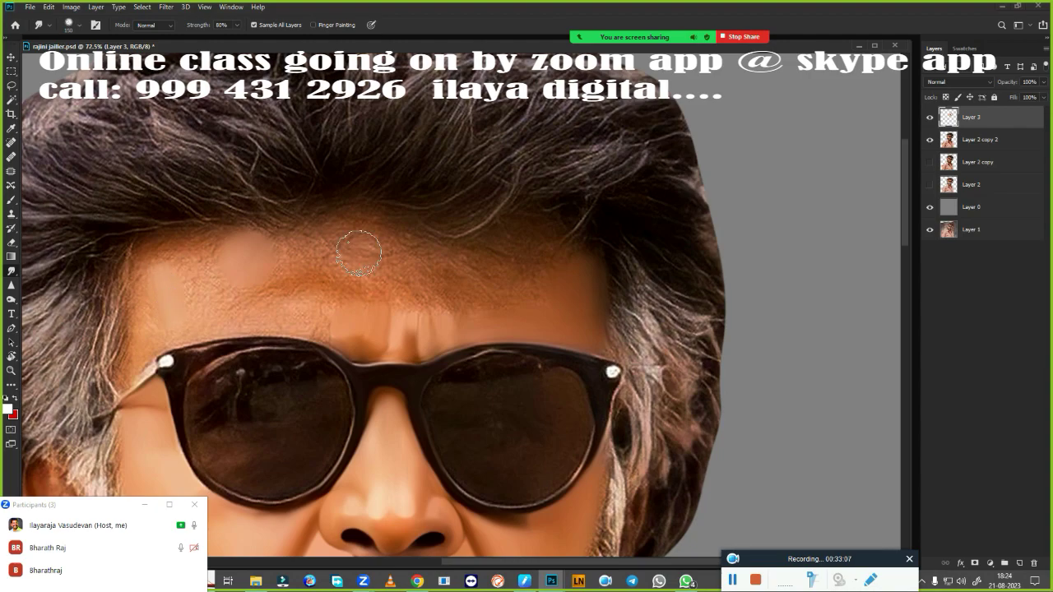
key("bracketleft")
left_click_drag(358, 254, 461, 271)
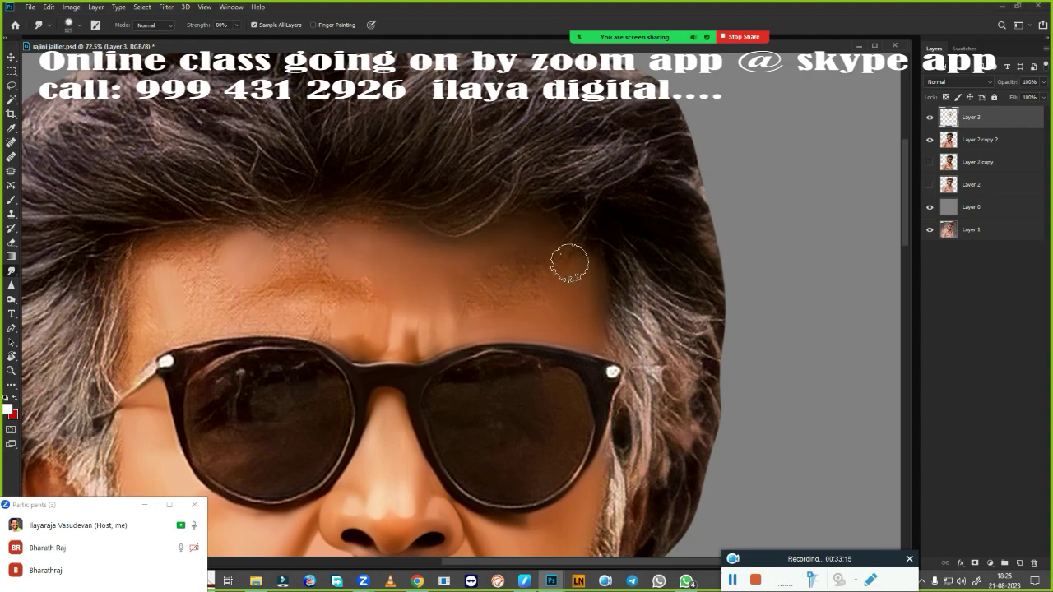
key("bracketright")
key("bracketright")
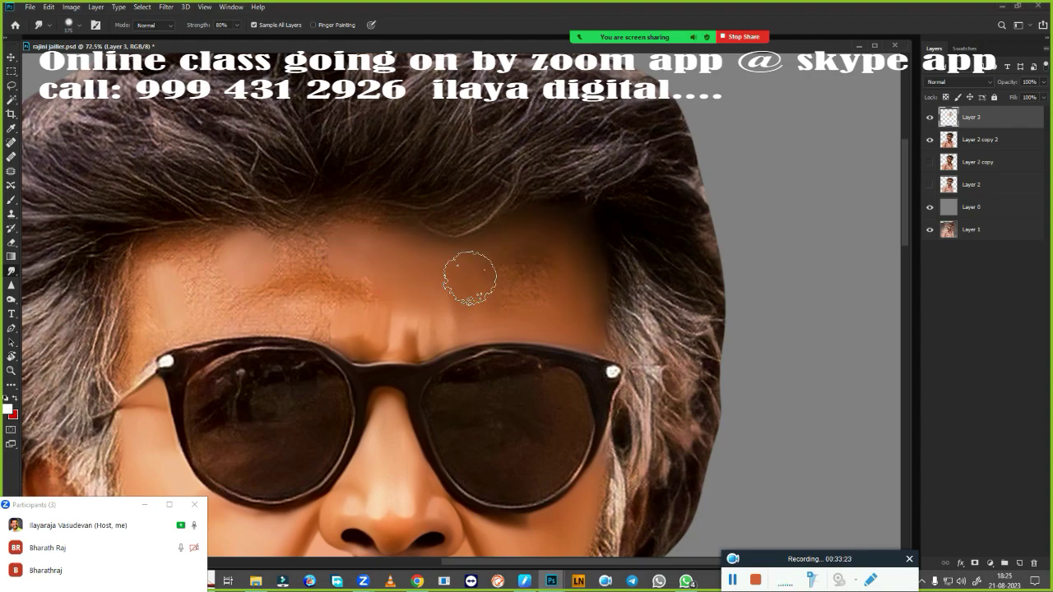
left_click_drag(470, 278, 592, 280)
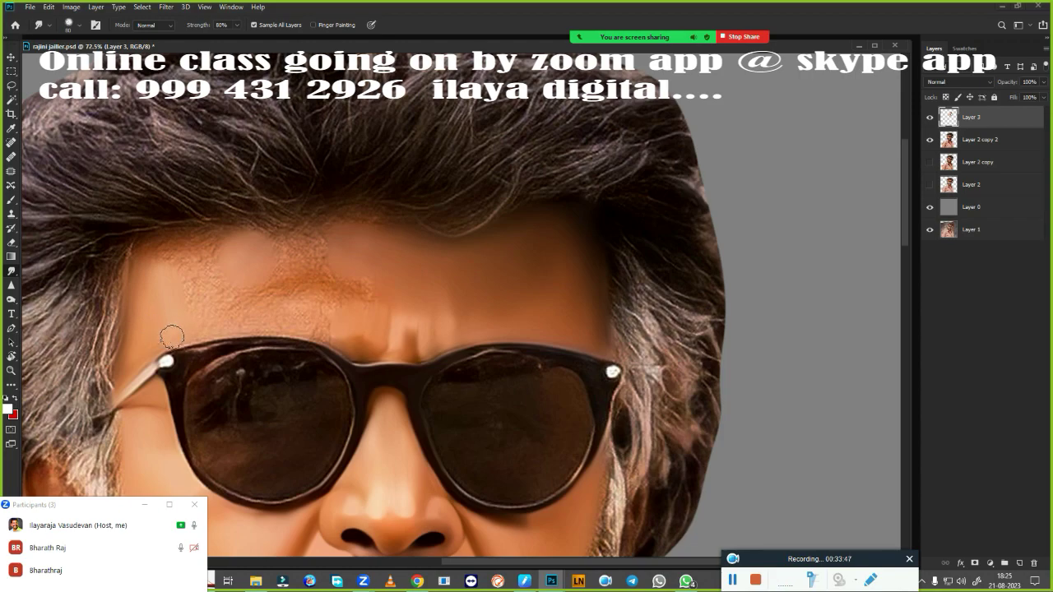
mouse_move(148, 253)
left_mouse_down()
mouse_move(204, 236)
mouse_move(217, 243)
left_mouse_up()
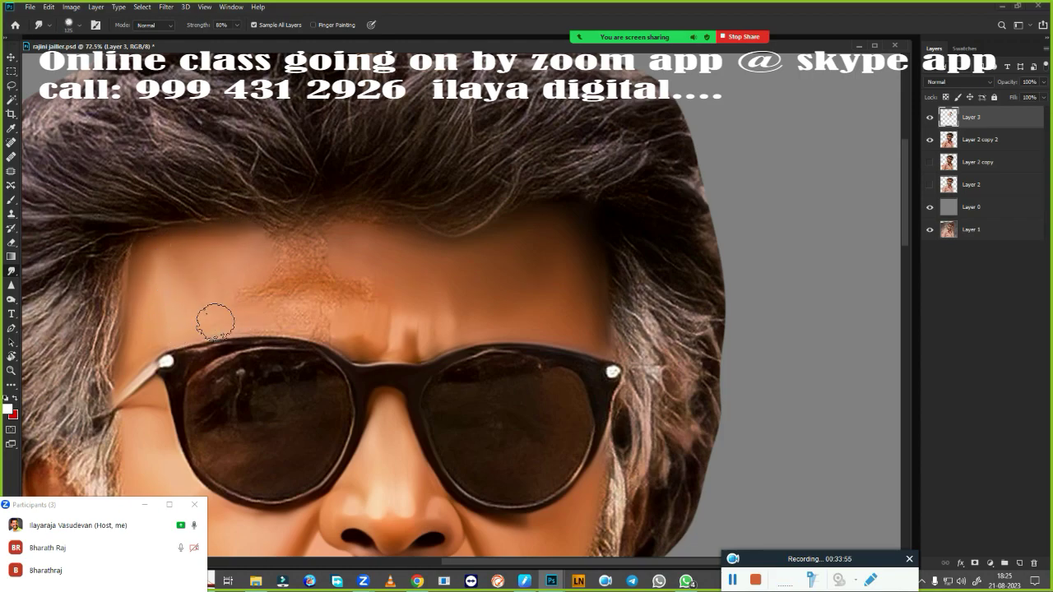
mouse_move(276, 260)
left_mouse_down()
mouse_move(333, 216)
mouse_move(317, 247)
left_mouse_up()
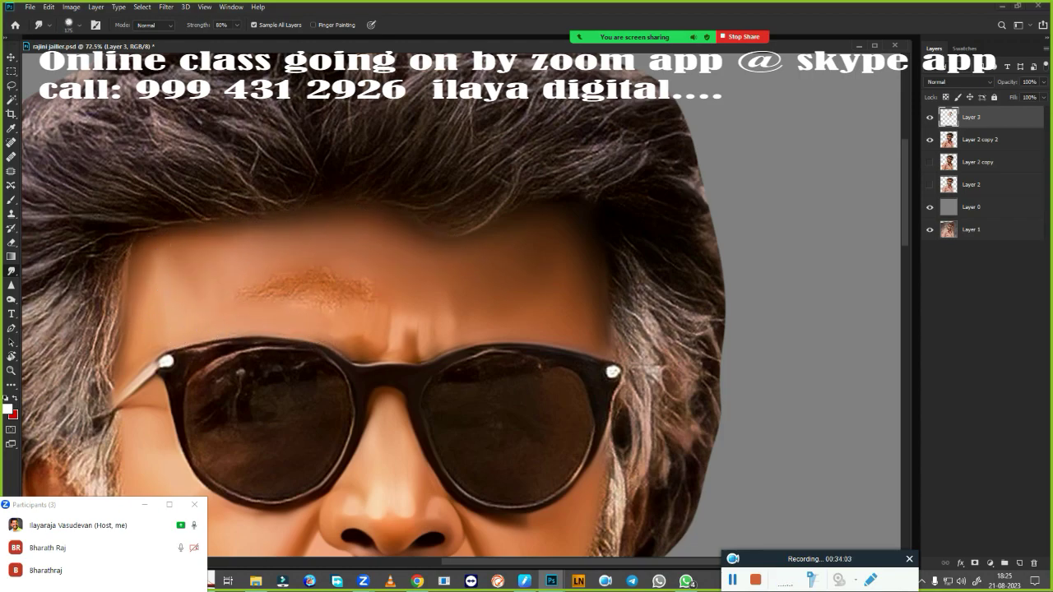
mouse_move(183, 271)
left_mouse_down()
mouse_move(340, 293)
mouse_move(276, 294)
left_mouse_up()
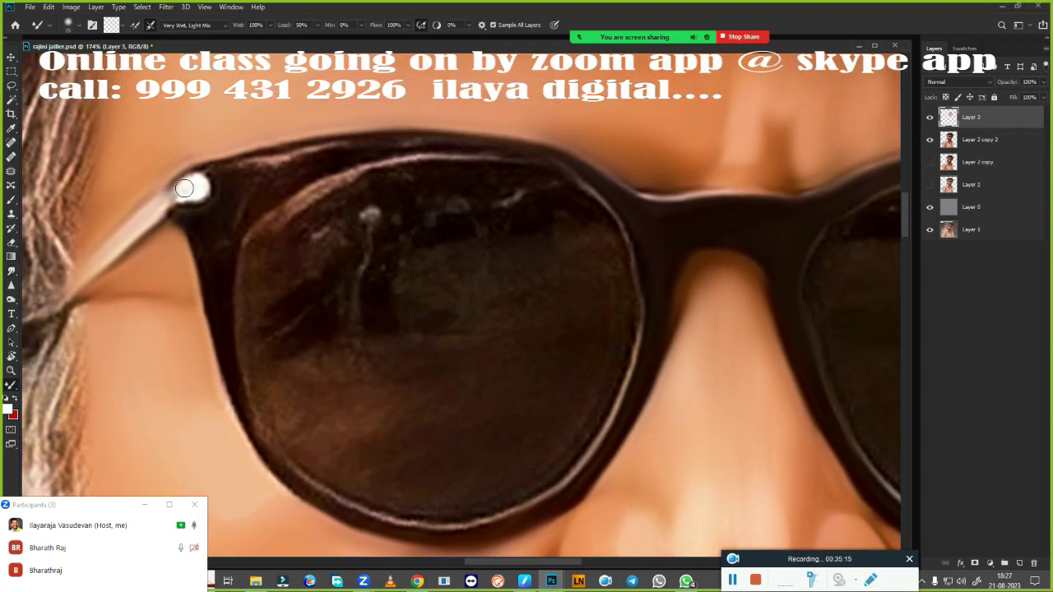
Repaint the temple arm and the left lens's lower rims darker and smoother.
left_click_drag(184, 189, 33, 313)
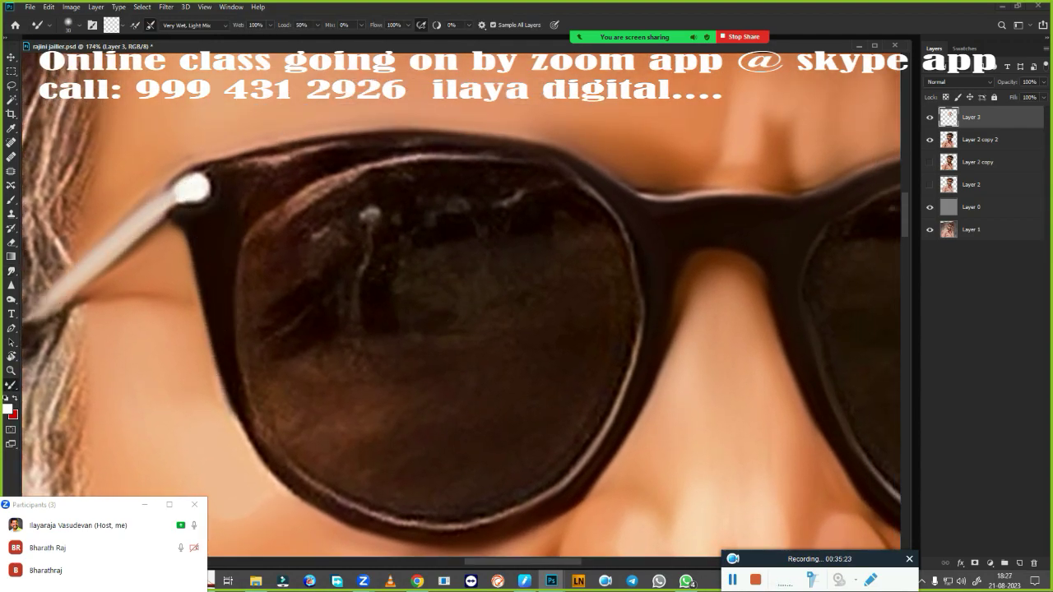
mouse_move(247, 338)
left_mouse_down()
mouse_move(246, 436)
mouse_move(305, 494)
mouse_move(395, 516)
left_mouse_up()
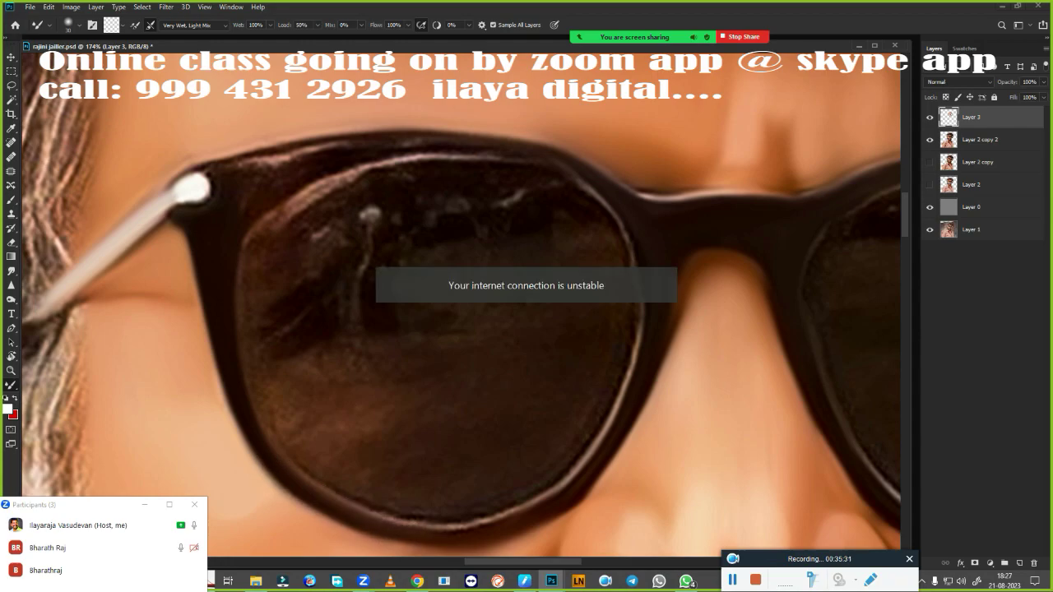
mouse_move(642, 362)
left_mouse_down()
mouse_move(639, 381)
mouse_move(524, 523)
mouse_move(420, 529)
left_mouse_up()
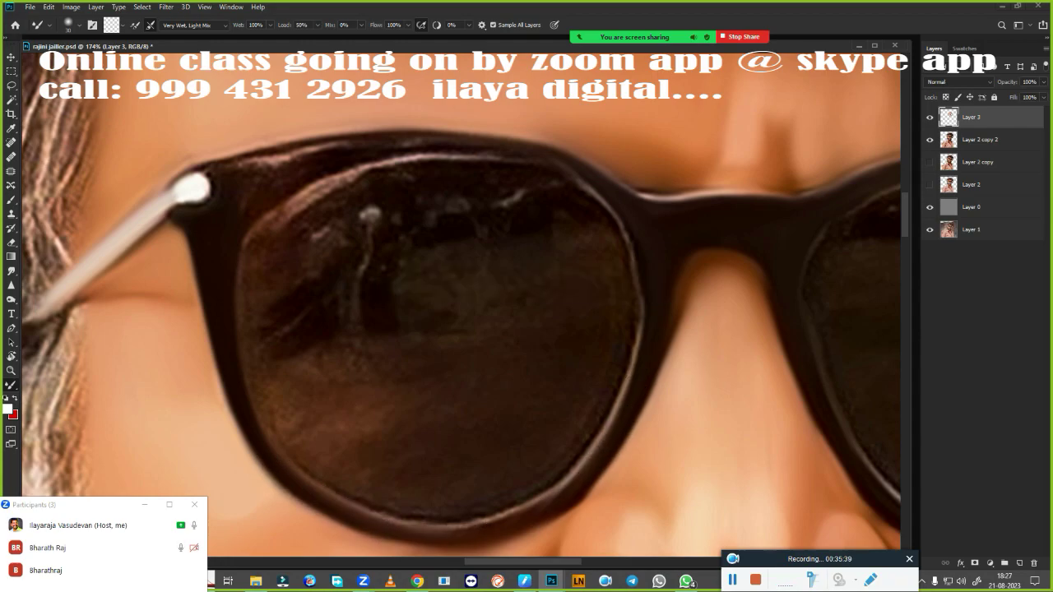
scroll(383, 400, "down", 3)
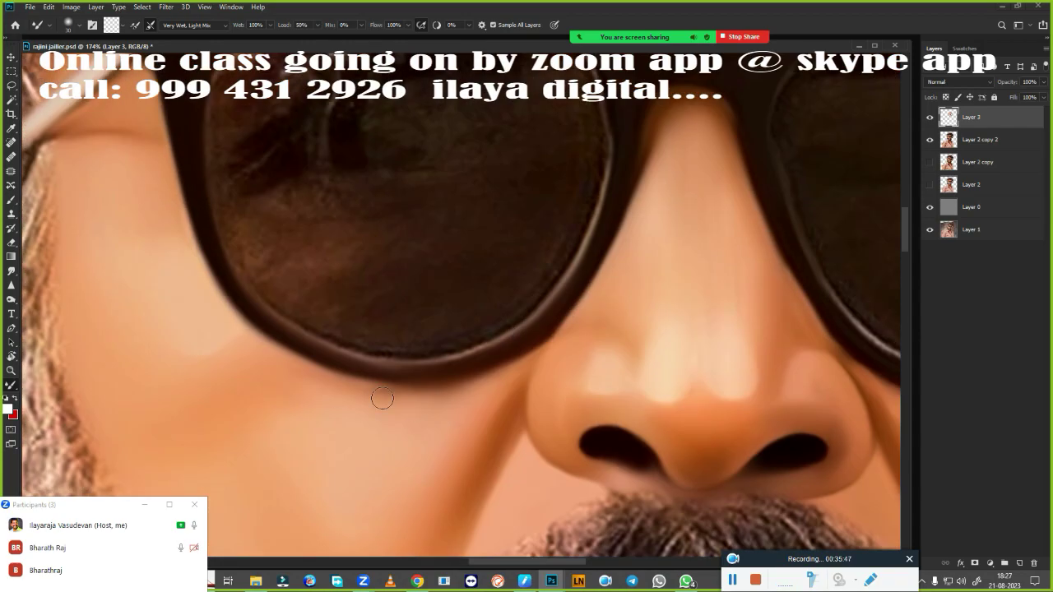
scroll(497, 357, "up", 4)
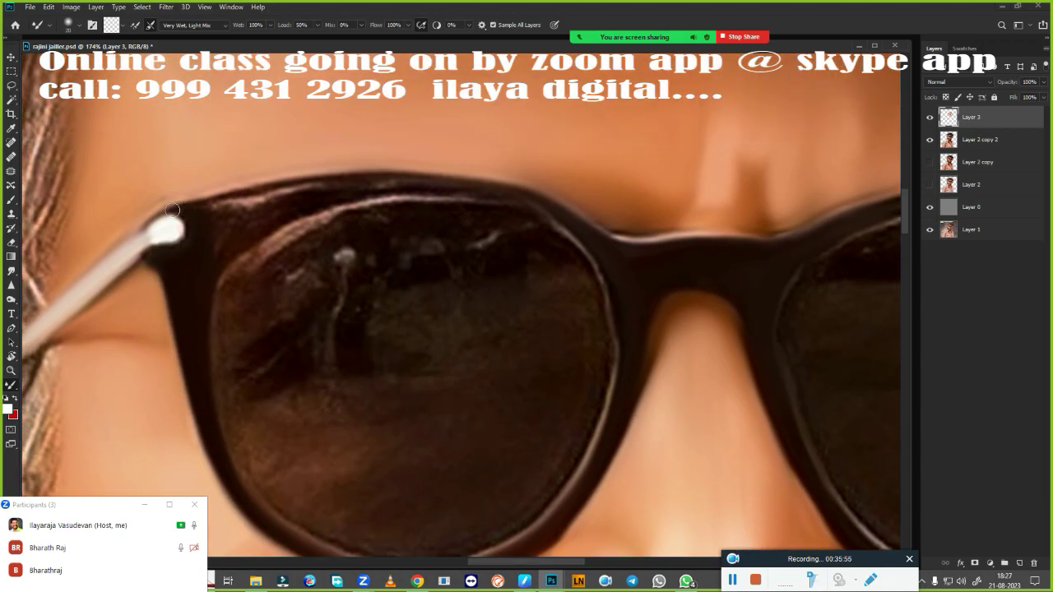
Smooth the top rim, bridge edge, right hinge highlight and lower-right frame edge.
left_click_drag(138, 224, 173, 213)
mouse_move(213, 186)
left_mouse_down()
mouse_move(445, 175)
mouse_move(568, 210)
left_mouse_up()
left_click_drag(212, 242, 362, 205)
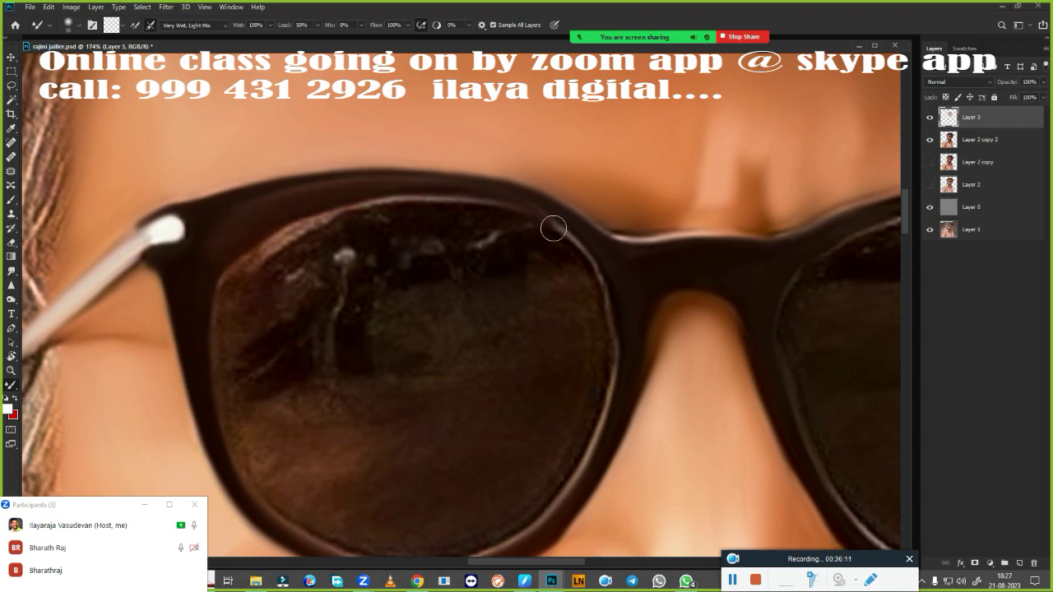
left_click_drag(555, 228, 346, 317)
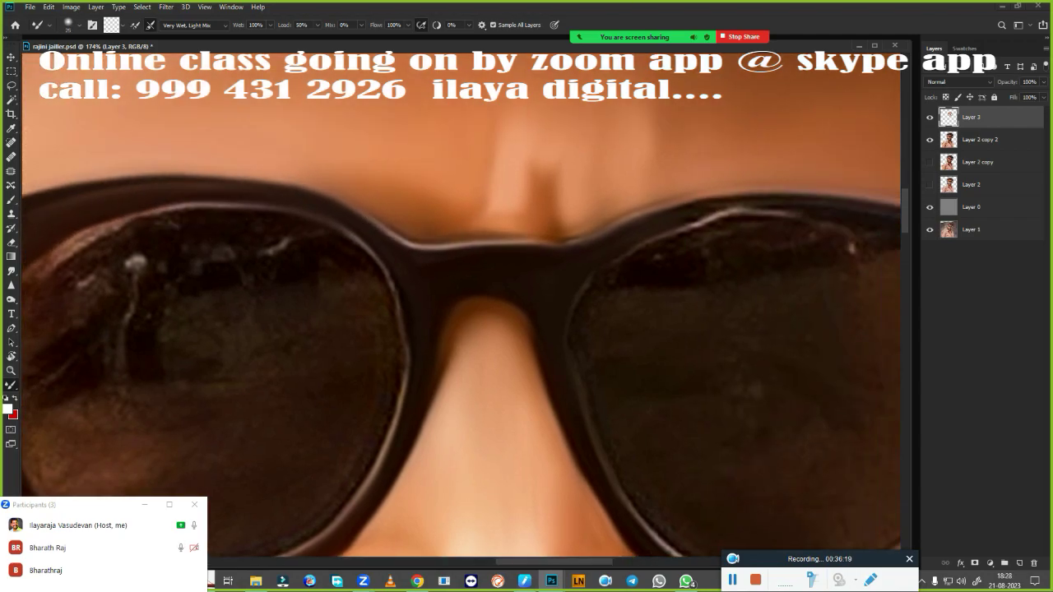
mouse_move(427, 239)
left_mouse_down()
mouse_move(558, 251)
mouse_move(355, 265)
mouse_move(601, 231)
left_mouse_up()
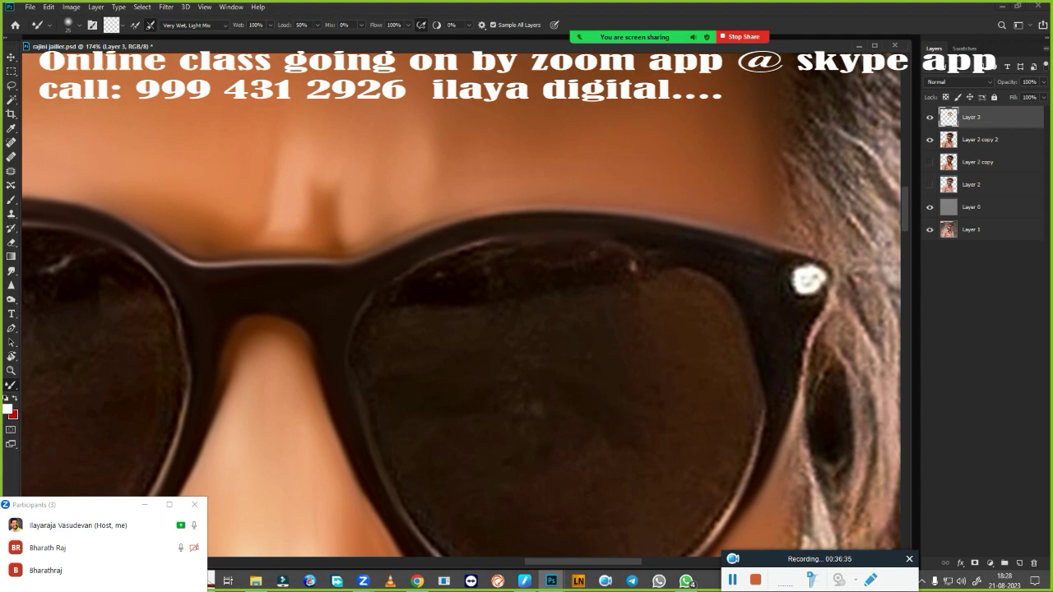
mouse_move(809, 281)
left_mouse_down()
mouse_move(790, 294)
mouse_move(799, 357)
mouse_move(747, 223)
mouse_move(769, 135)
left_mouse_up()
left_click_drag(709, 301, 687, 325)
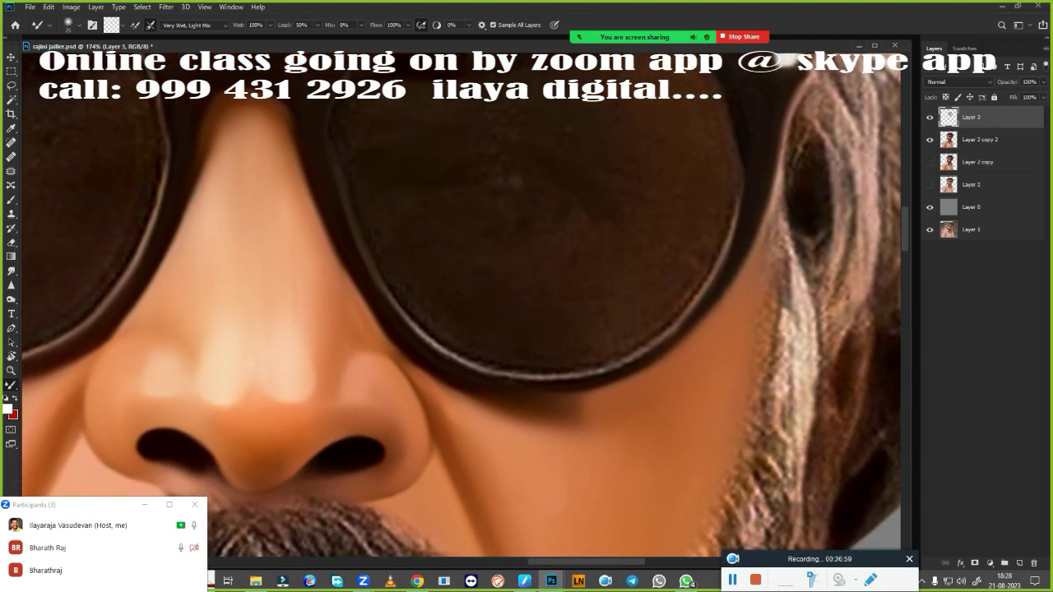
left_click_drag(646, 356, 593, 272)
Smudge the left and right lenses to blend away their speckled reflections.
key("r")
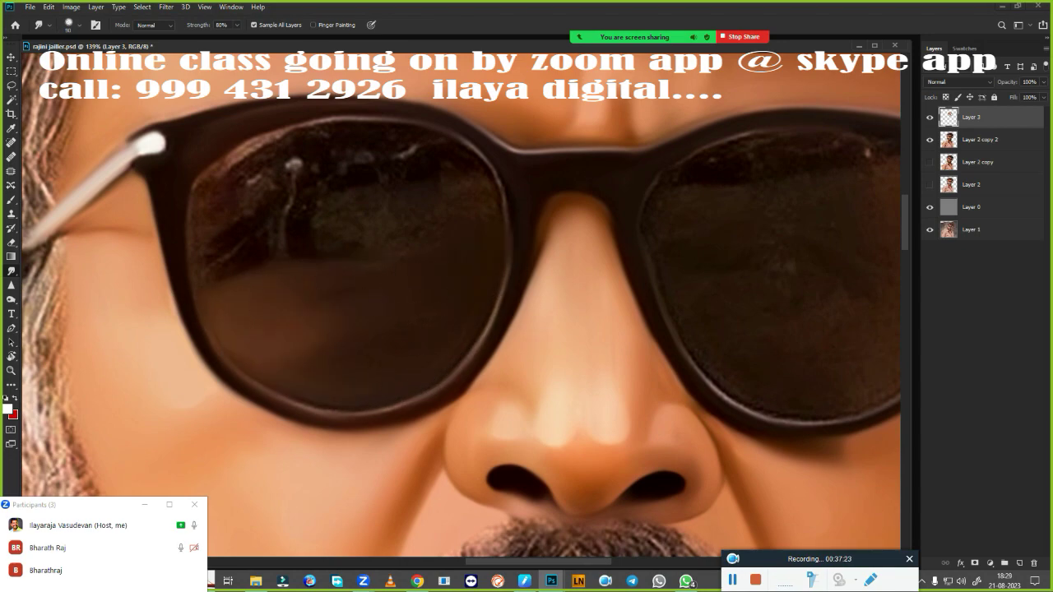
mouse_move(288, 144)
left_mouse_down()
mouse_move(280, 181)
mouse_move(475, 200)
mouse_move(306, 223)
mouse_move(333, 219)
left_mouse_up()
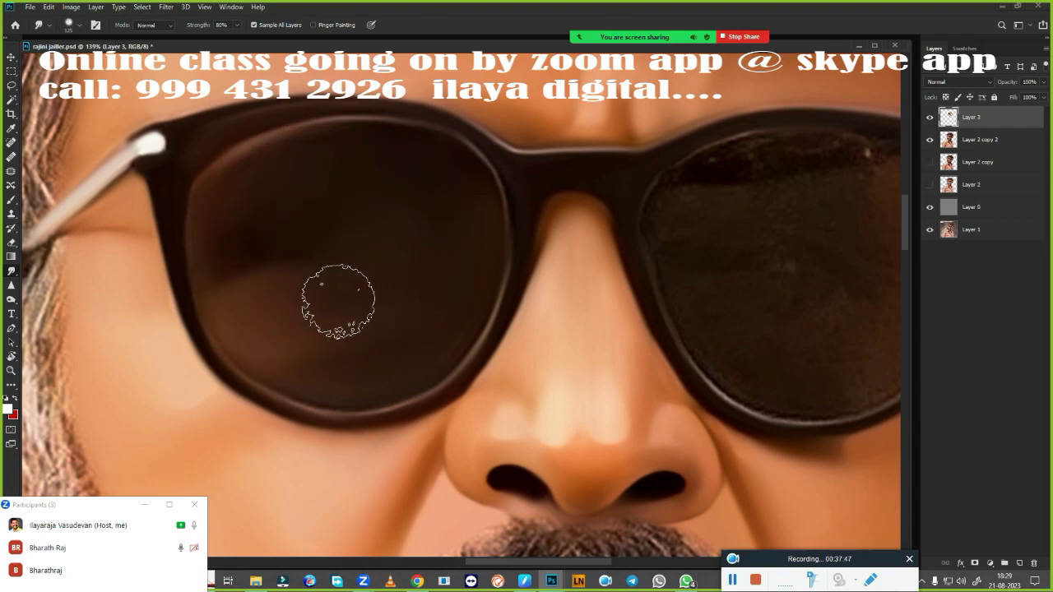
left_click_drag(740, 214, 303, 260)
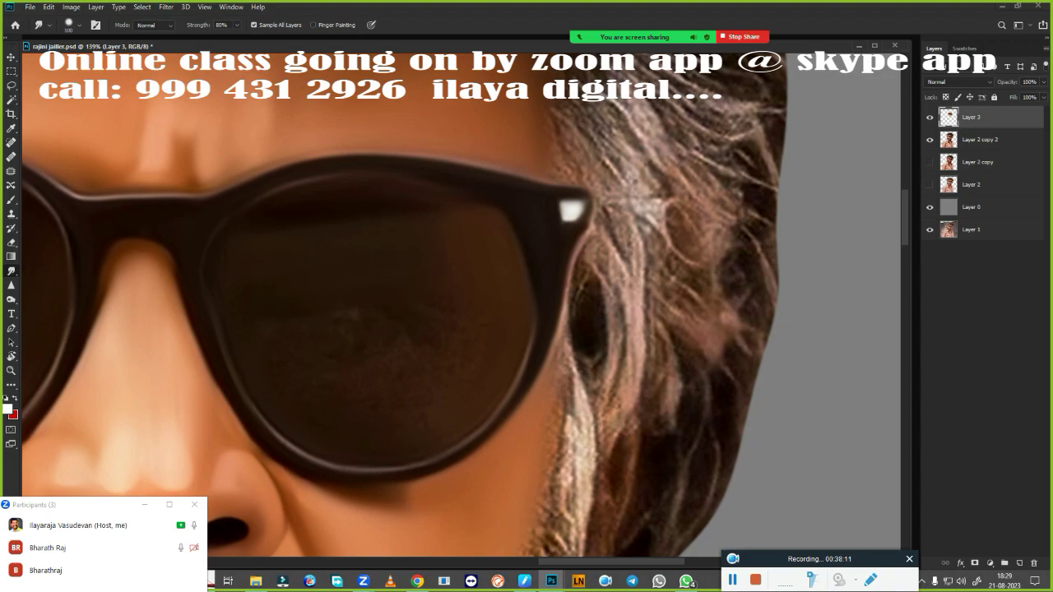
left_click_drag(355, 316, 303, 397)
scroll(460, 304, "down", 5)
scroll(461, 304, "up", 3)
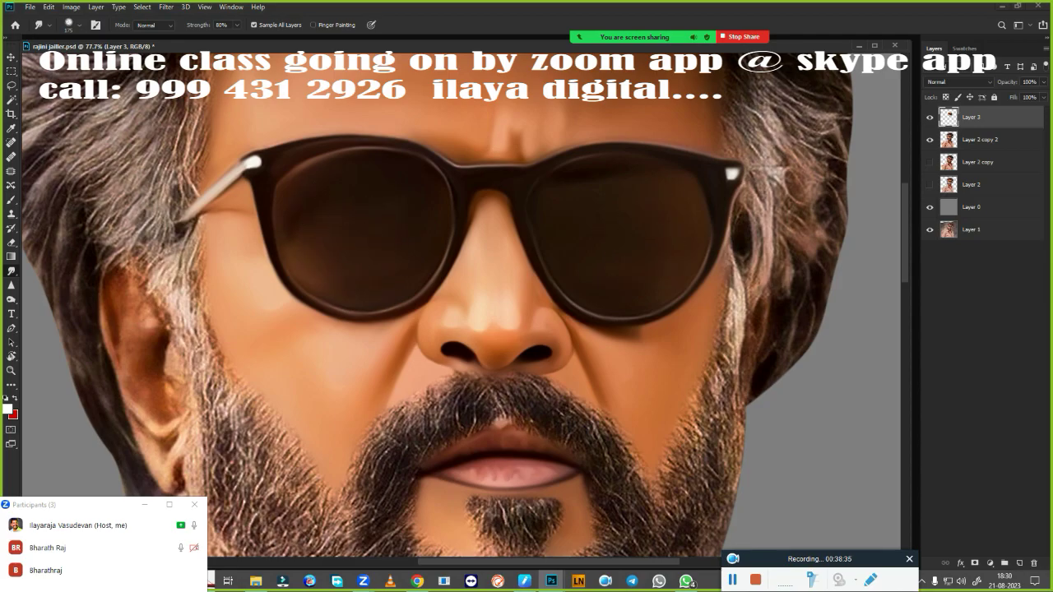
Smudge the skin around the ear smooth.
scroll(623, 283, "down", 2)
scroll(623, 306, "up", 2)
scroll(623, 305, "up", 1)
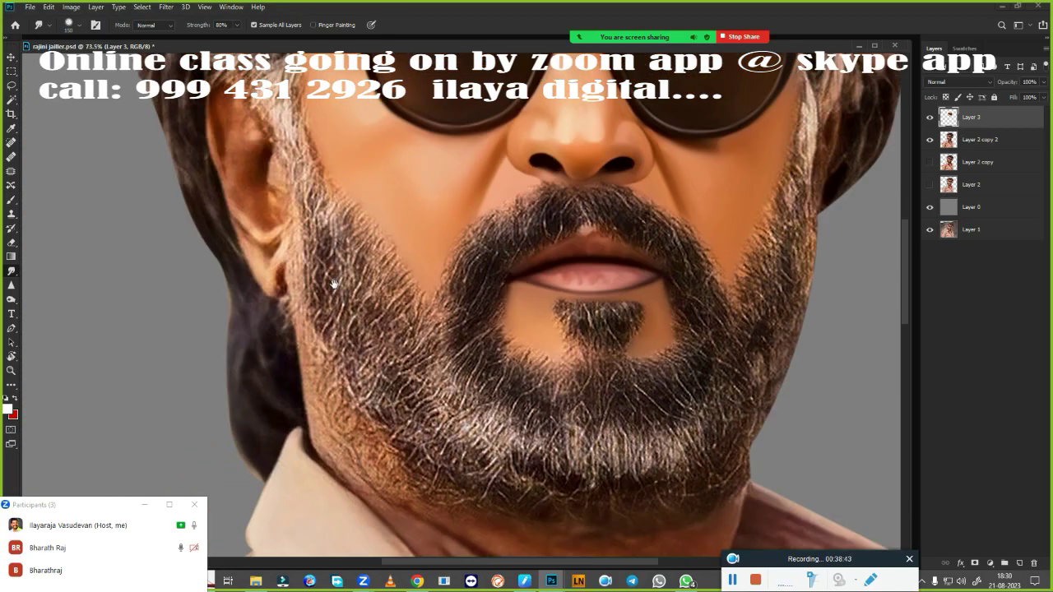
scroll(261, 384, "up", 1)
left_click_drag(282, 205, 306, 353)
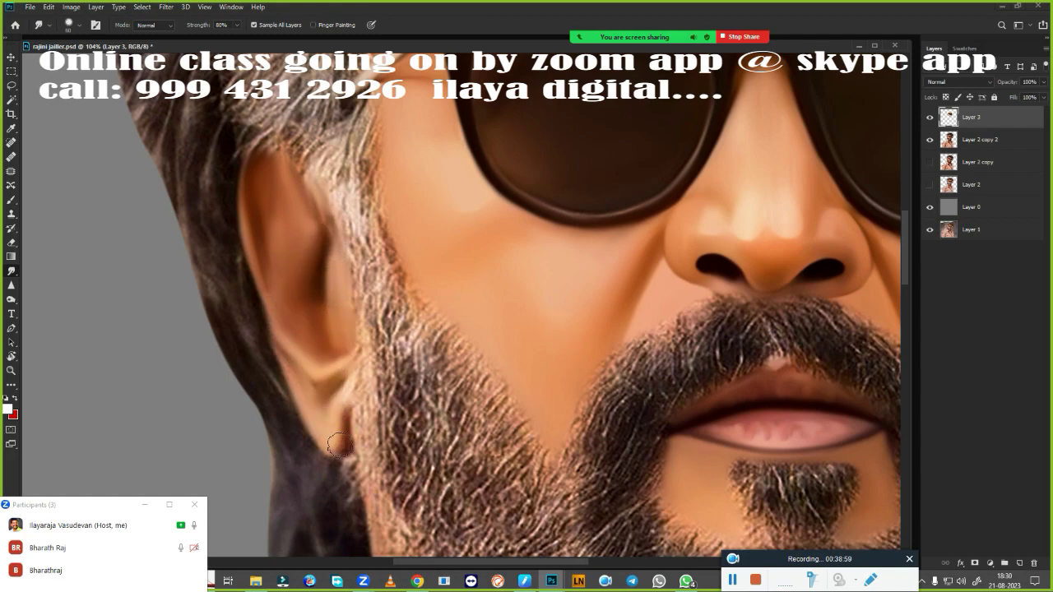
With a larger smudge brush, smooth the neck shading below the beard.
scroll(353, 346, "down", 3)
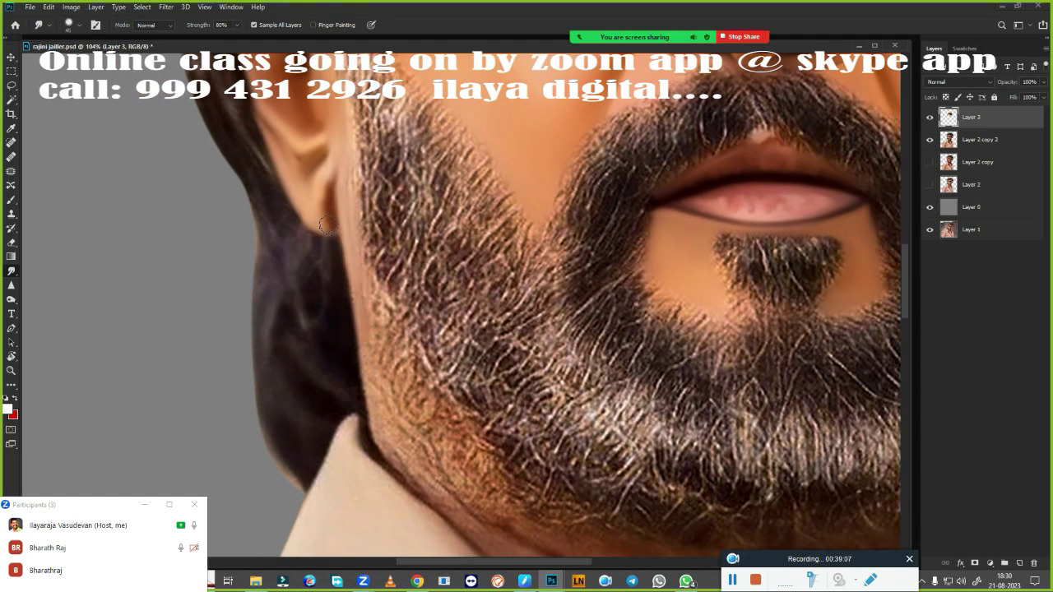
scroll(356, 421, "down", 2)
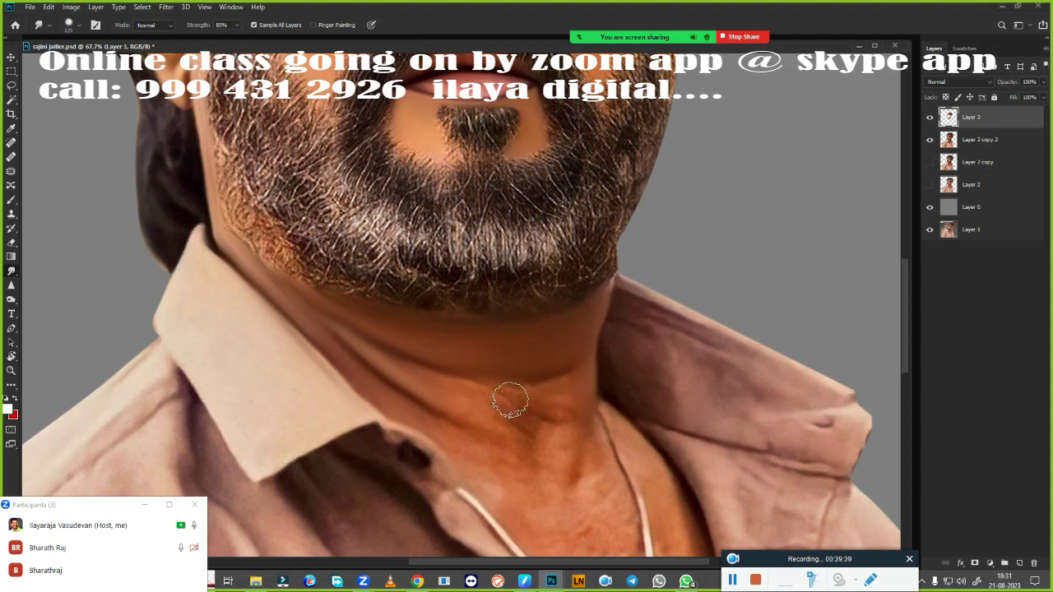
key("bracketright")
left_click_drag(510, 401, 525, 388)
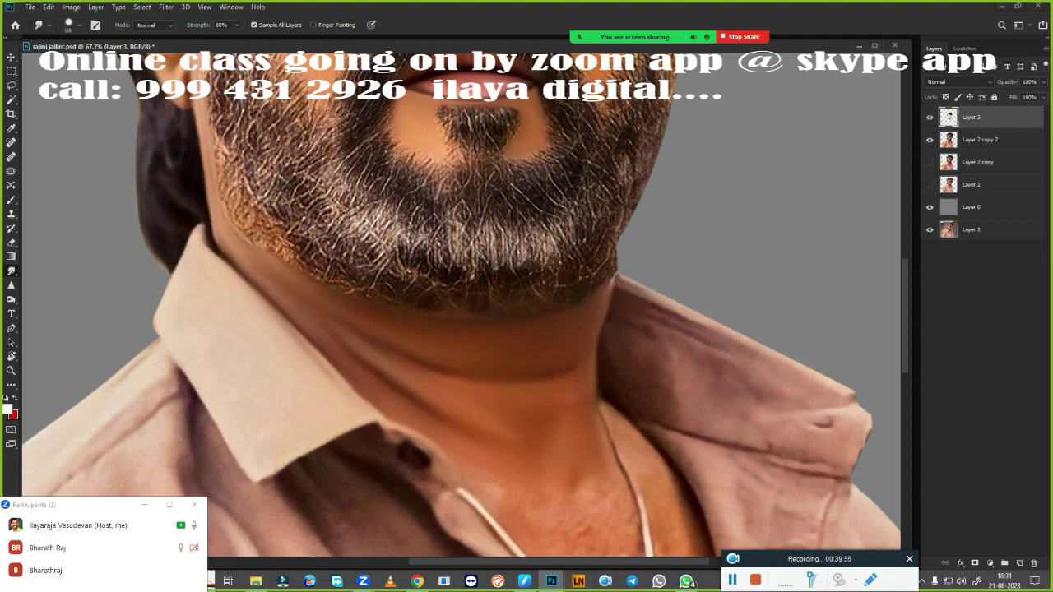
scroll(510, 428, "down", 3)
scroll(510, 428, "up", 2)
scroll(568, 407, "up", 1)
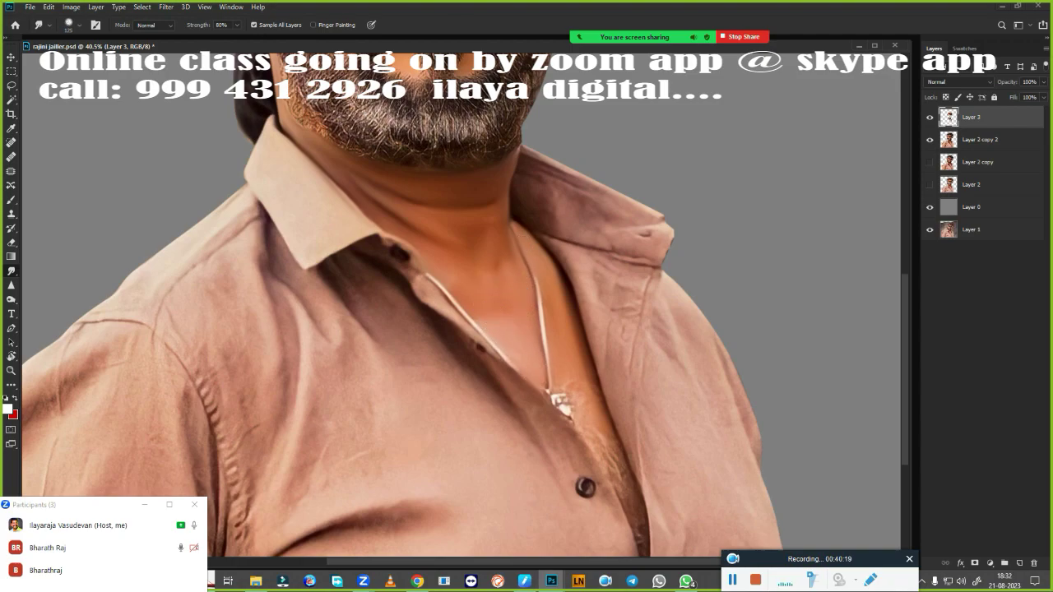
Smudge the lower shirt folds, chest creases, shoulder seam, collar and sleeve texture smooth.
left_click_drag(577, 418, 470, 307)
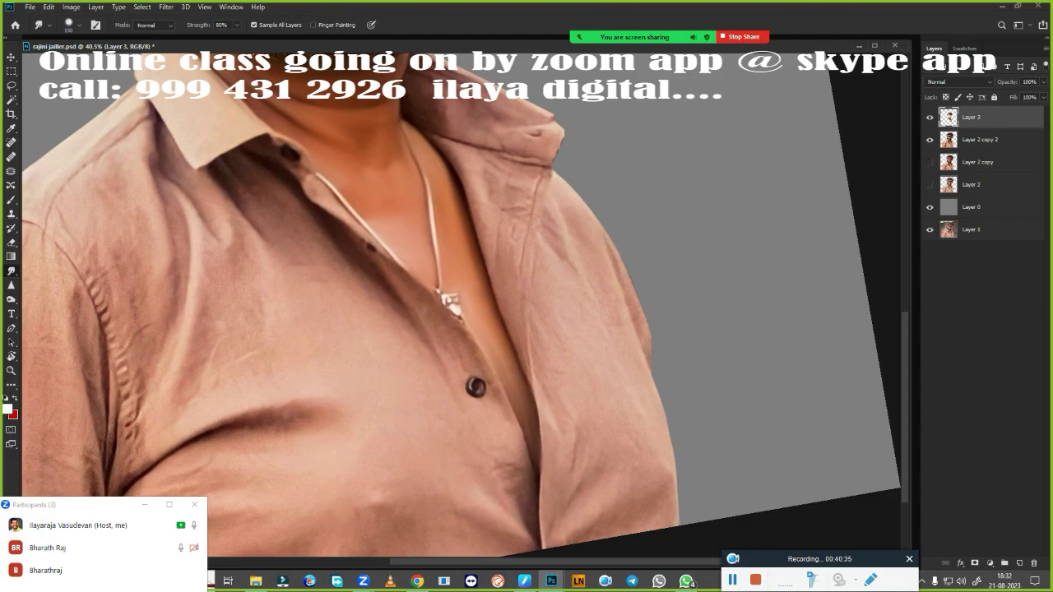
scroll(484, 350, "down", 2)
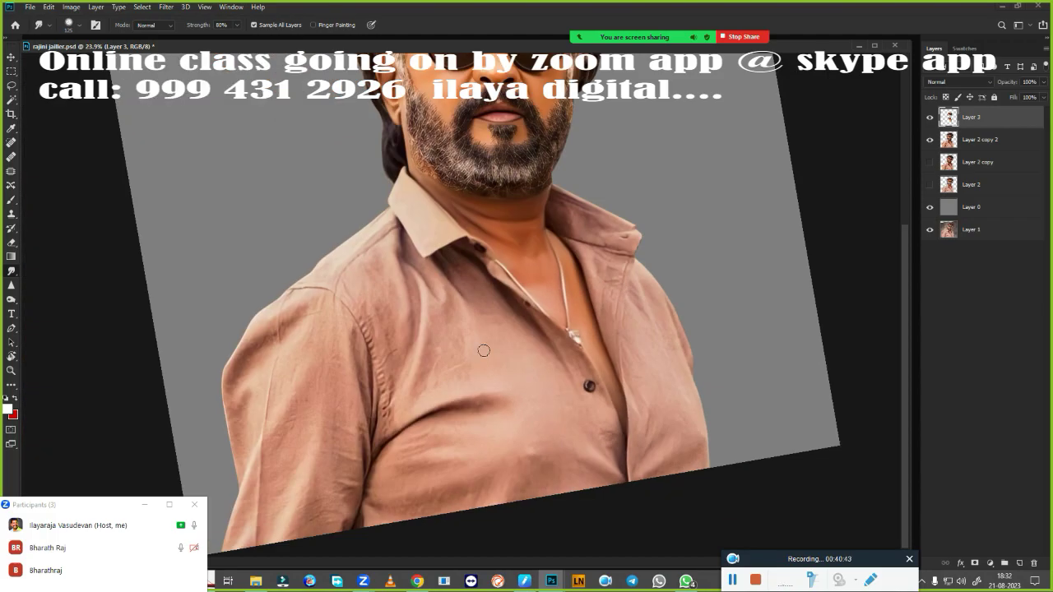
scroll(484, 351, "down", 2)
scroll(486, 292, "up", 2)
scroll(485, 292, "up", 2)
scroll(486, 291, "up", 1)
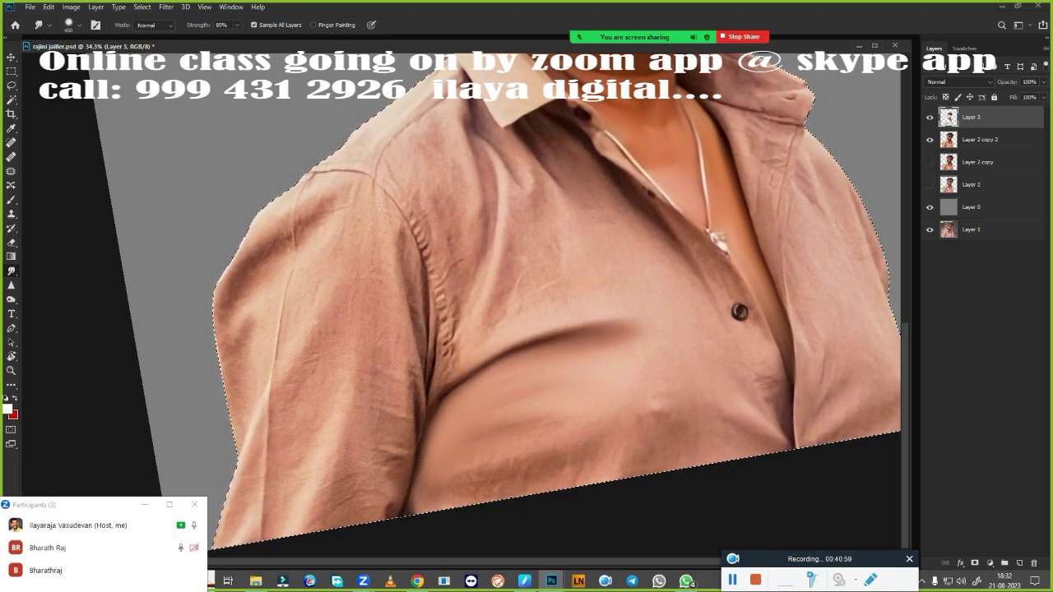
left_click_drag(494, 415, 667, 423)
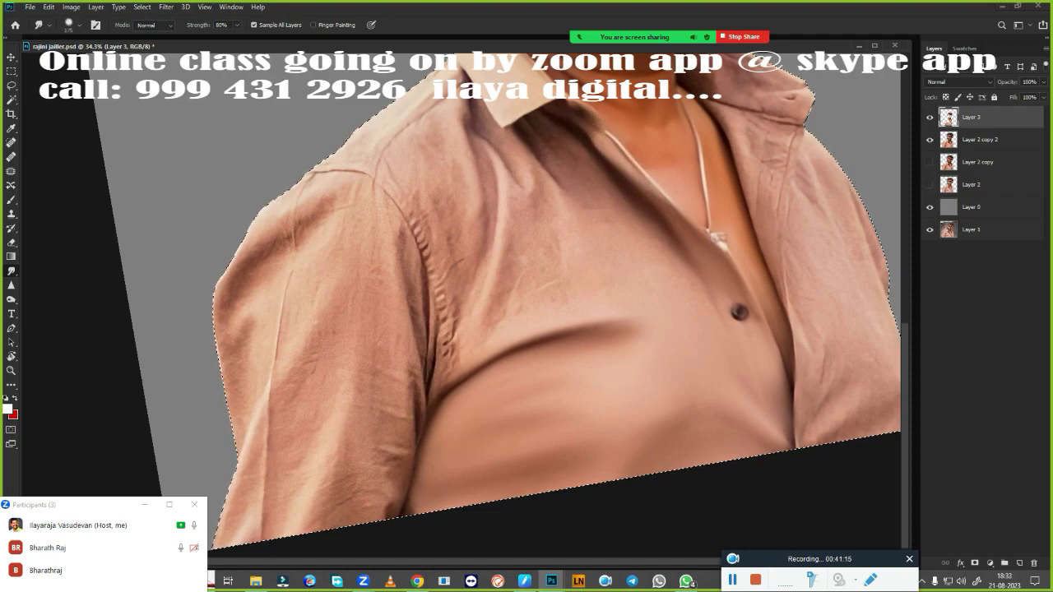
left_click_drag(531, 131, 609, 218)
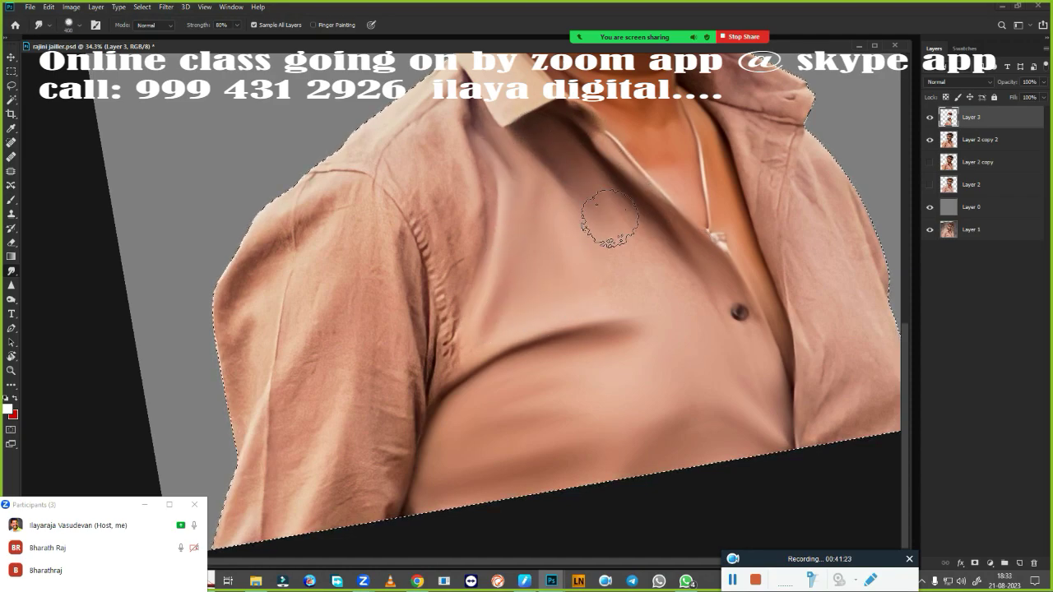
left_click_drag(444, 354, 430, 242)
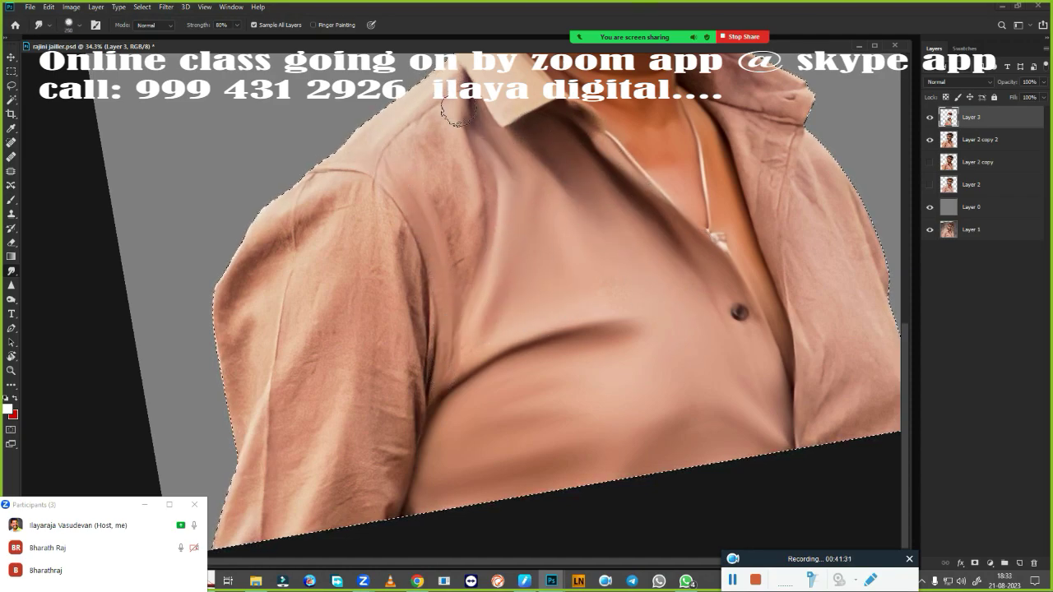
mouse_move(457, 116)
left_mouse_down()
mouse_move(404, 160)
mouse_move(470, 172)
mouse_move(400, 278)
mouse_move(304, 188)
mouse_move(216, 404)
mouse_move(271, 247)
mouse_move(465, 105)
left_mouse_up()
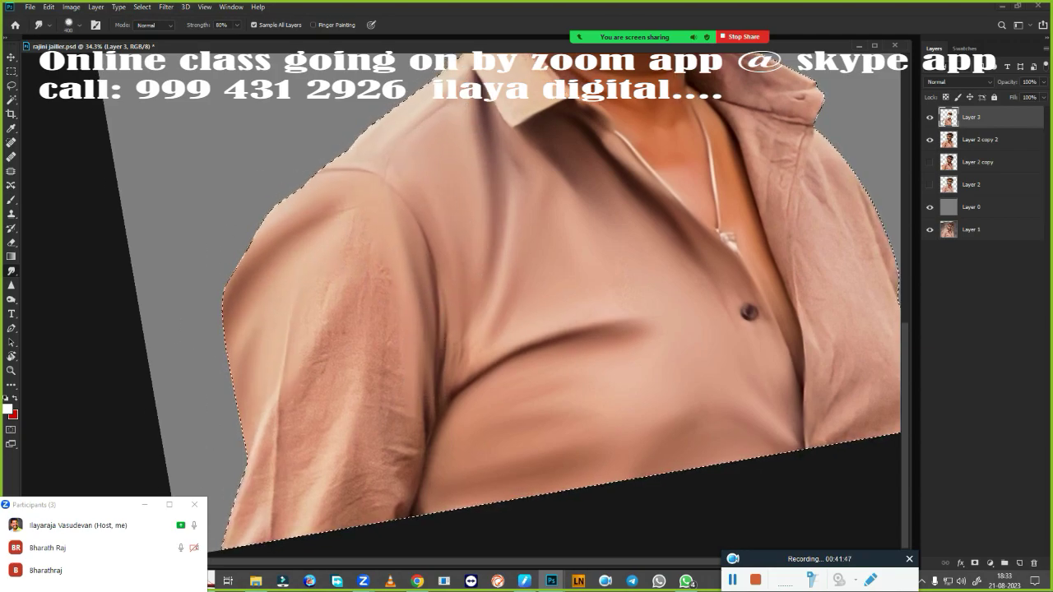
mouse_move(392, 189)
left_mouse_down()
mouse_move(271, 486)
mouse_move(364, 340)
mouse_move(407, 395)
left_mouse_up()
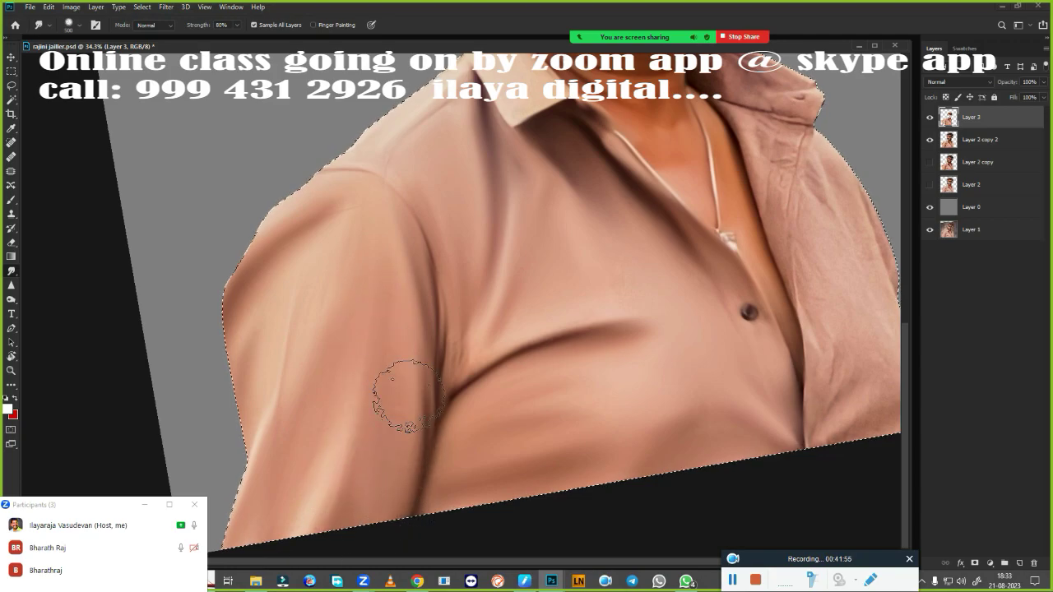
Enlarge the smudge brush to 300 and smooth the wrinkles on the shirt's right side.
mouse_move(788, 344)
left_mouse_down()
mouse_move(596, 343)
mouse_move(580, 420)
left_mouse_up()
key("bracketright")
key("bracketright")
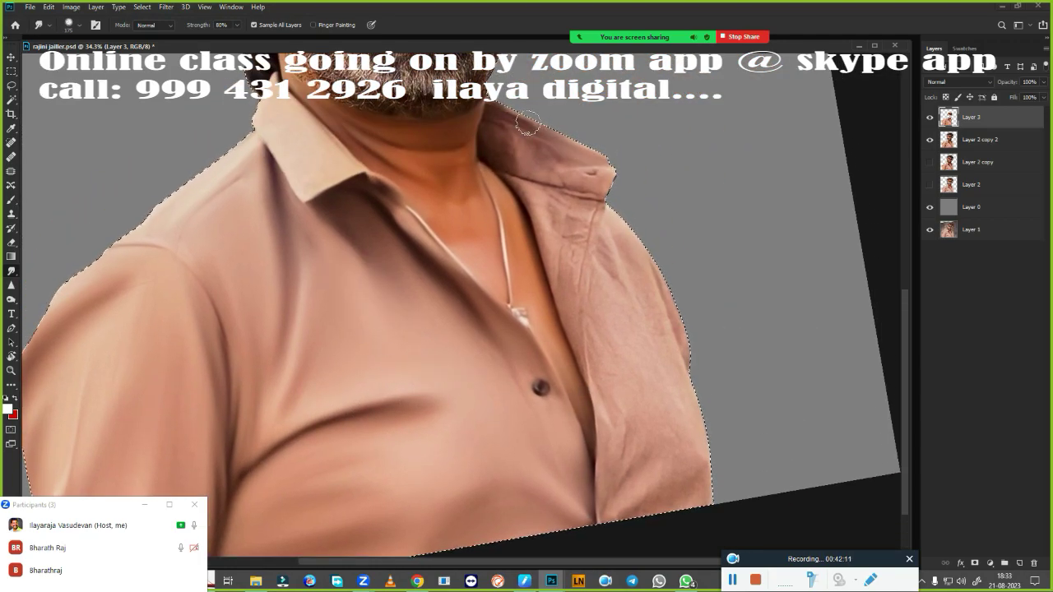
key("bracketright")
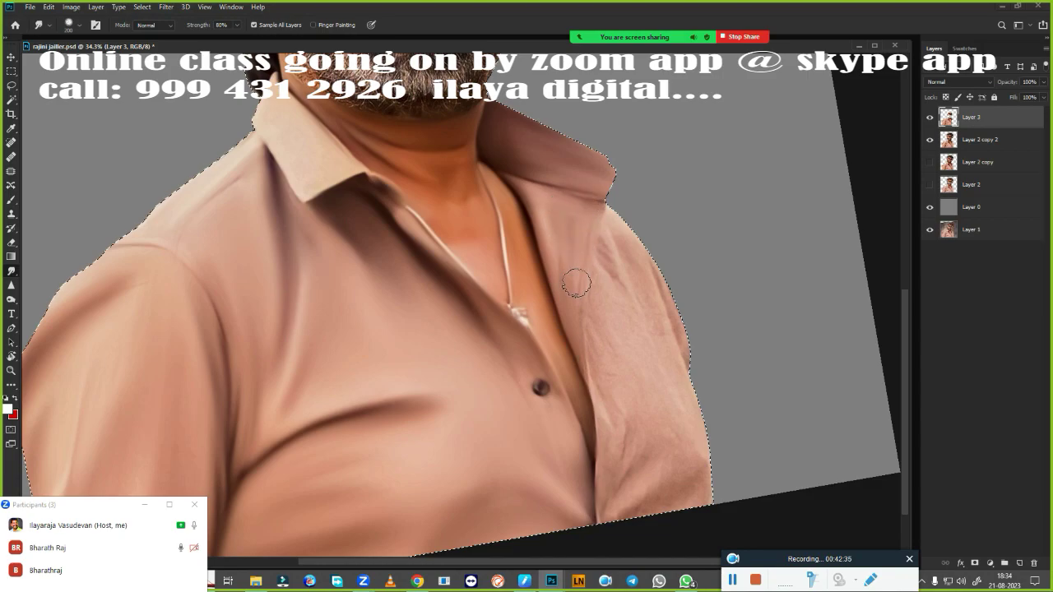
mouse_move(666, 296)
left_mouse_down()
mouse_move(616, 371)
mouse_move(670, 489)
left_mouse_up()
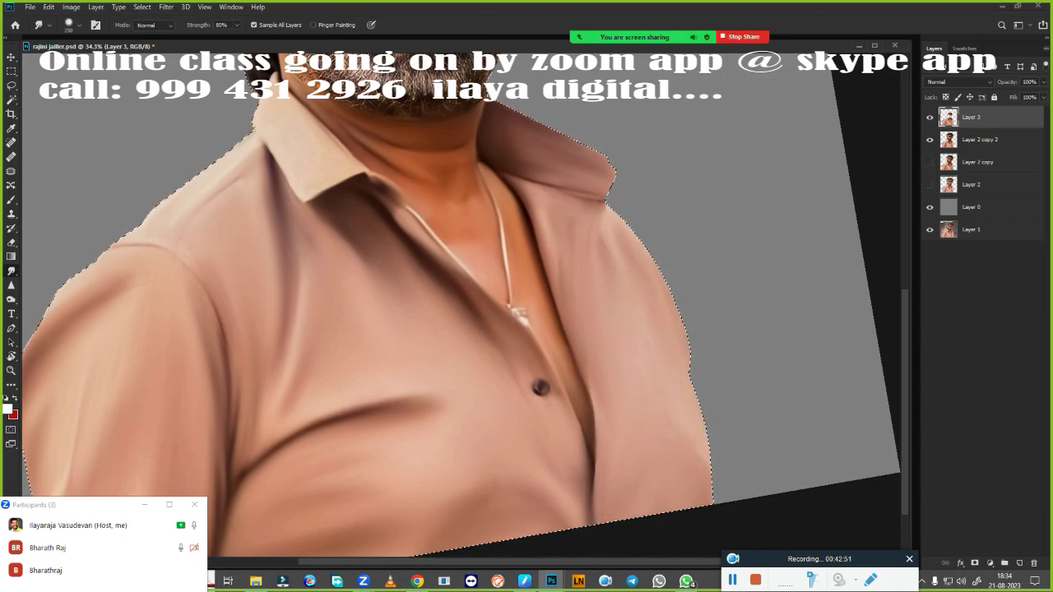
Add a new empty Layer 4 at the top of the layer stack.
scroll(471, 302, "down", 3)
scroll(495, 282, "down", 2)
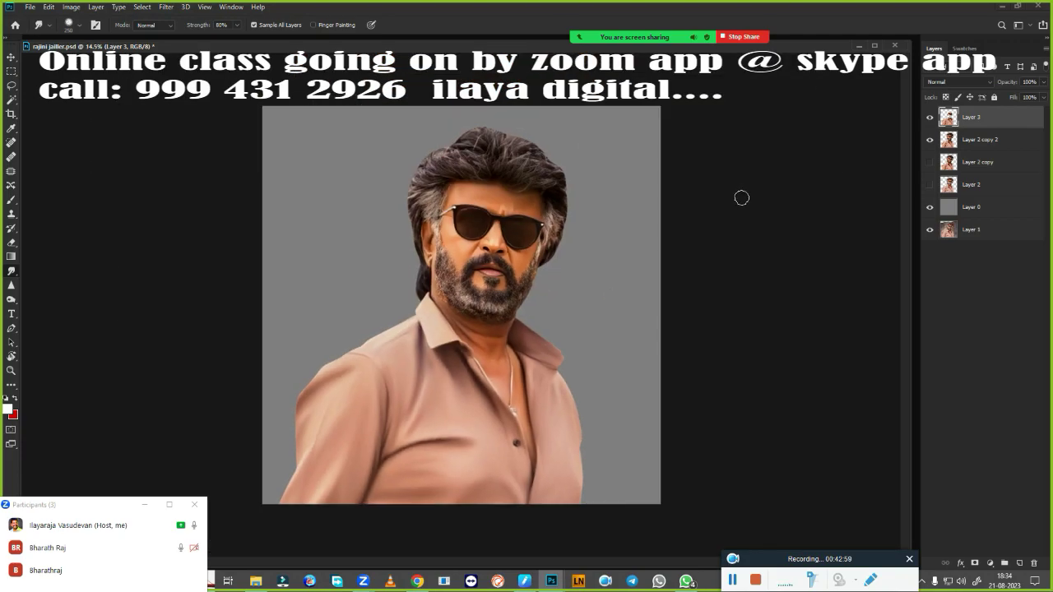
left_click(1020, 563)
scroll(475, 239, "up", 5)
scroll(475, 240, "down", 4)
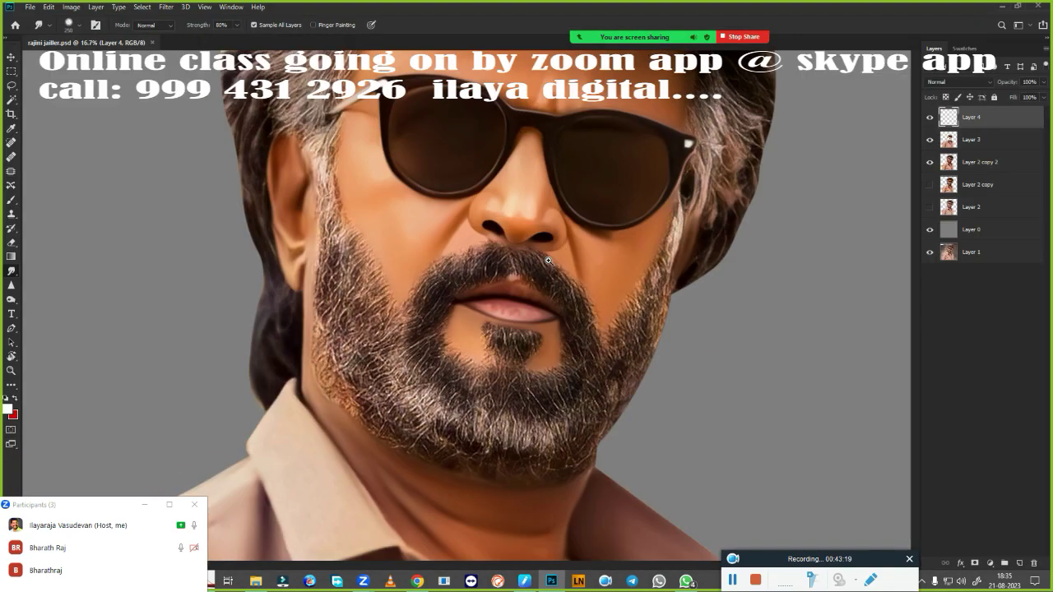
Tilt the portrait view slightly and cycle through tools, ending on the Burn tool.
left_click_drag(463, 305, 494, 296)
scroll(609, 328, "up", 3)
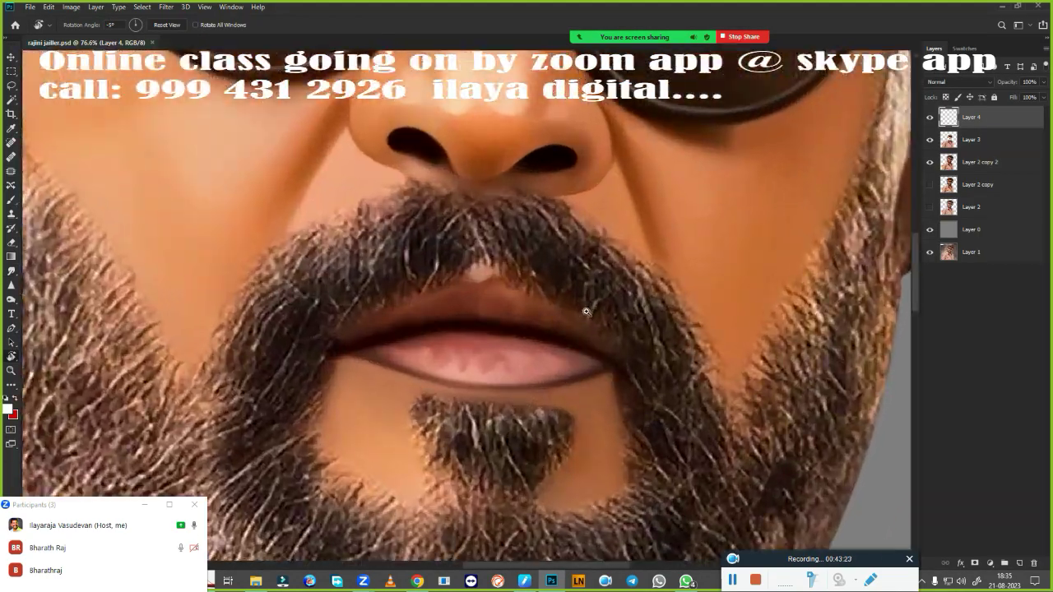
key("r")
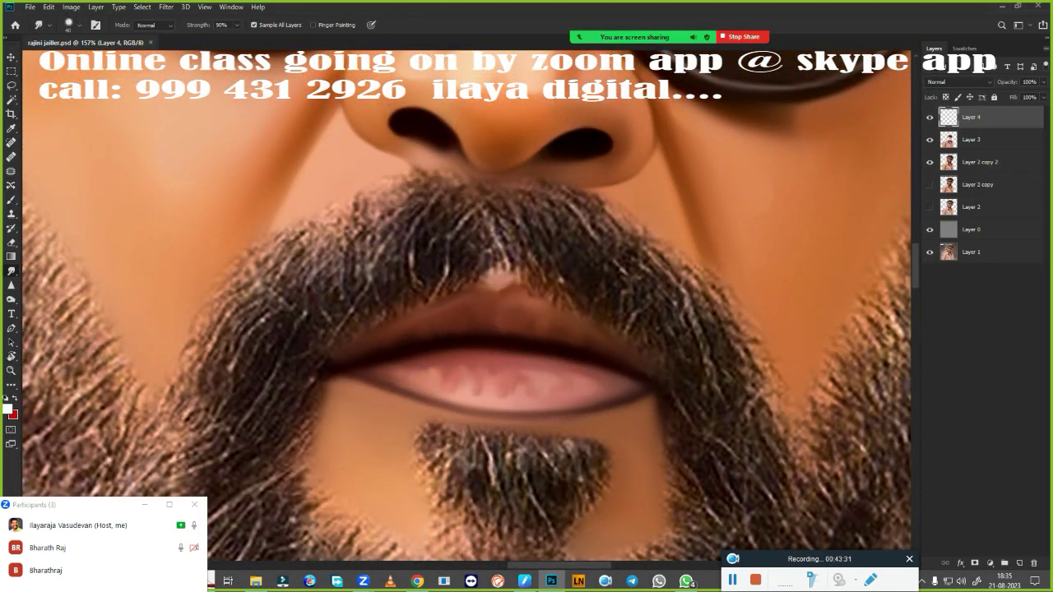
key("j")
scroll(721, 301, "down", 5)
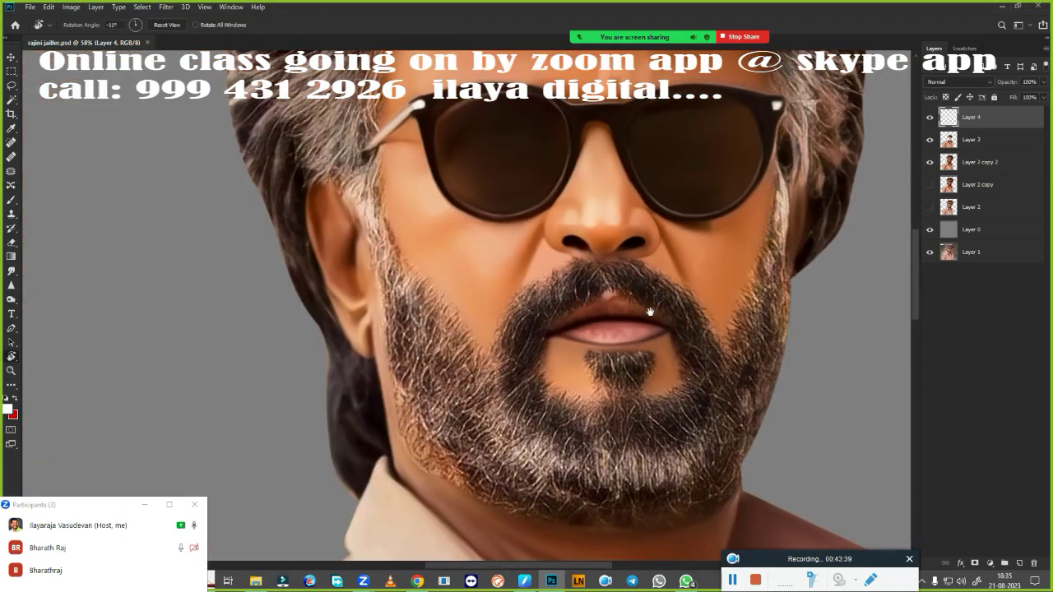
key("r")
key("o")
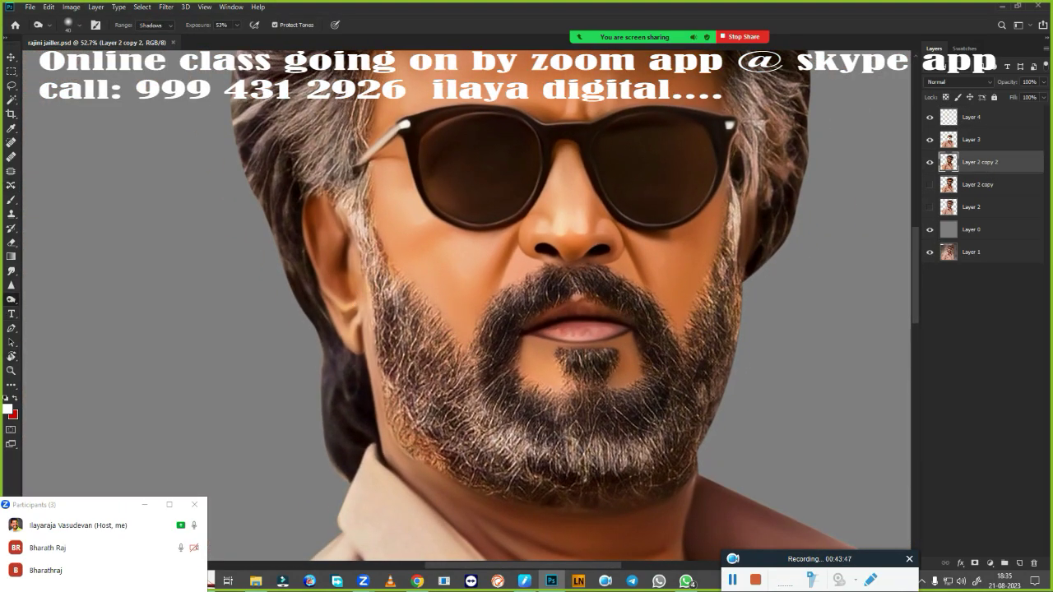
Burn darker the shadows of the lower beard, left cheek and top of the hair.
key("bracketright")
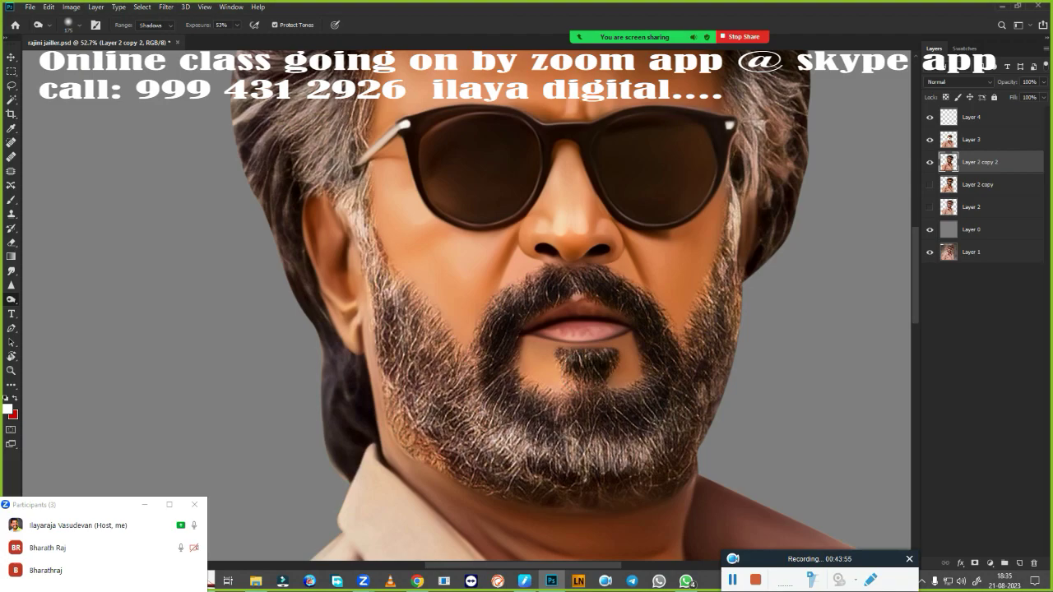
left_click_drag(415, 424, 625, 485)
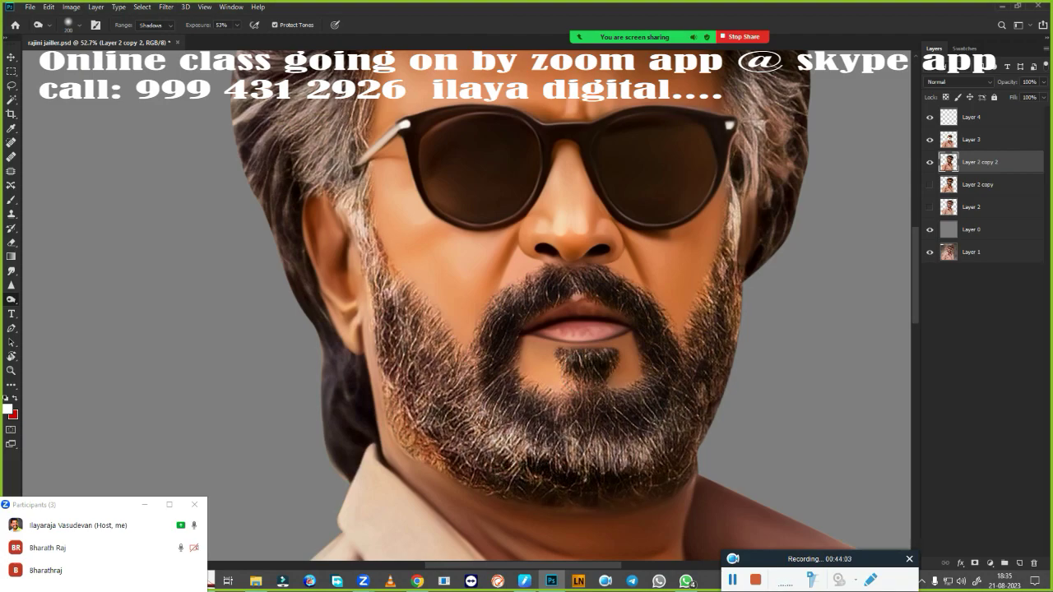
key("bracketleft")
left_click_drag(348, 409, 341, 461)
scroll(342, 461, "up", 5)
scroll(535, 329, "down", 3)
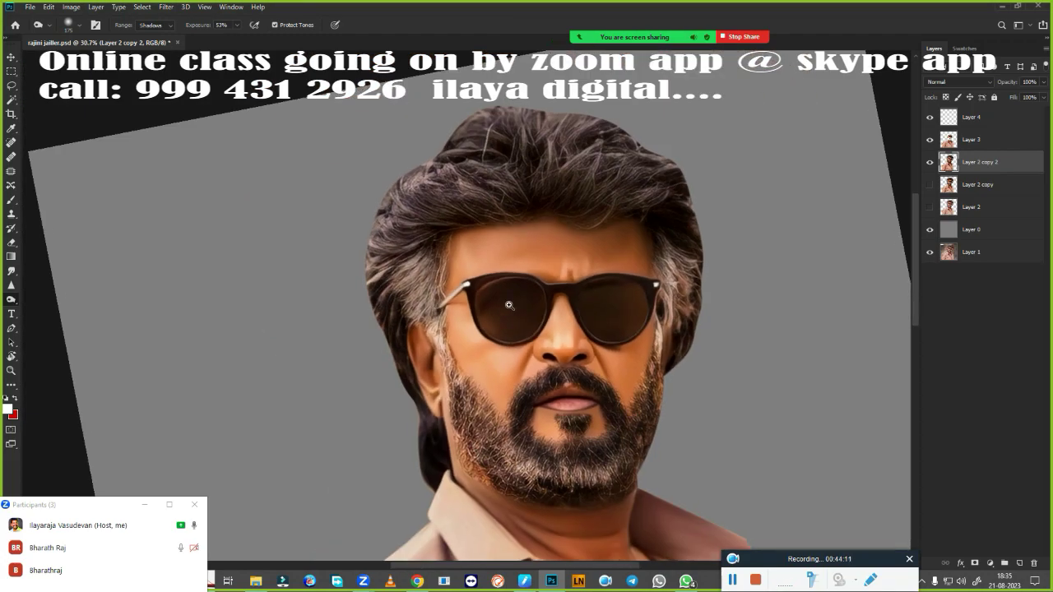
left_click_drag(687, 317, 375, 264)
key("bracketleft")
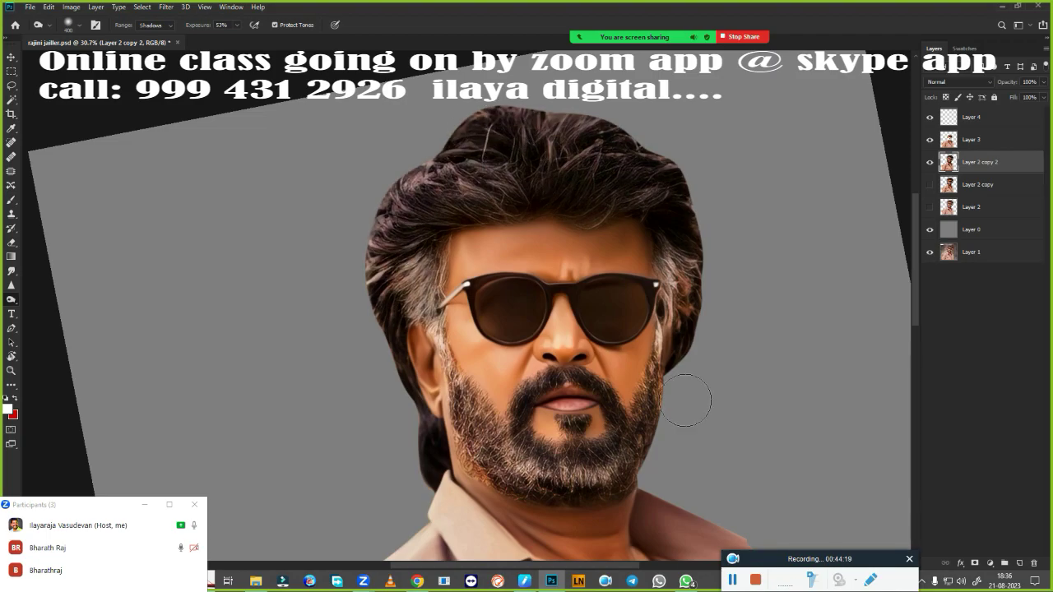
left_click(971, 117)
Smudge the mustache's central and right-side strands down and outward.
key("r")
scroll(625, 278, "up", 5)
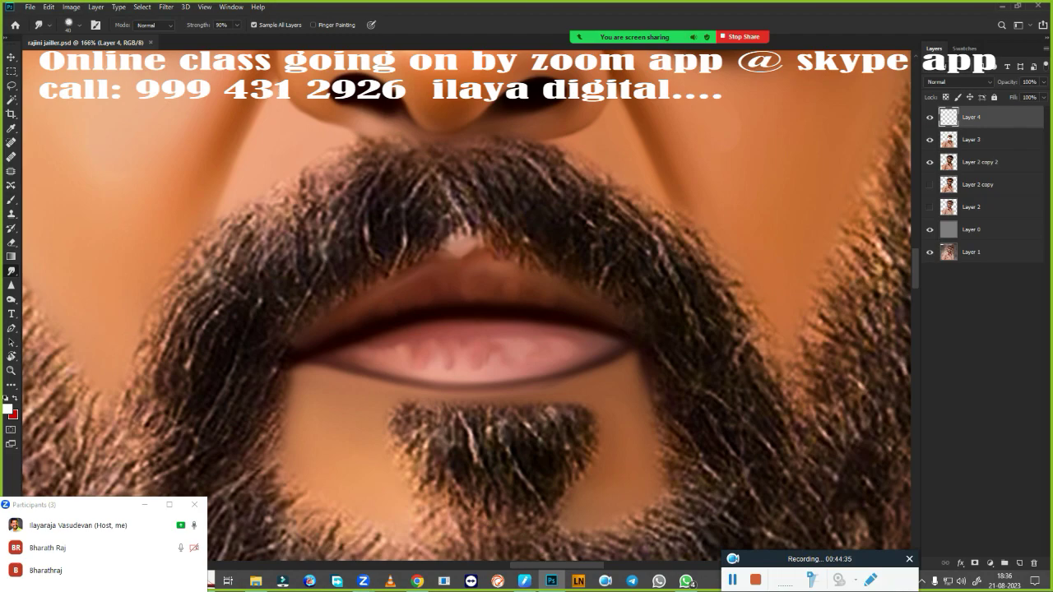
left_click_drag(603, 264, 689, 329)
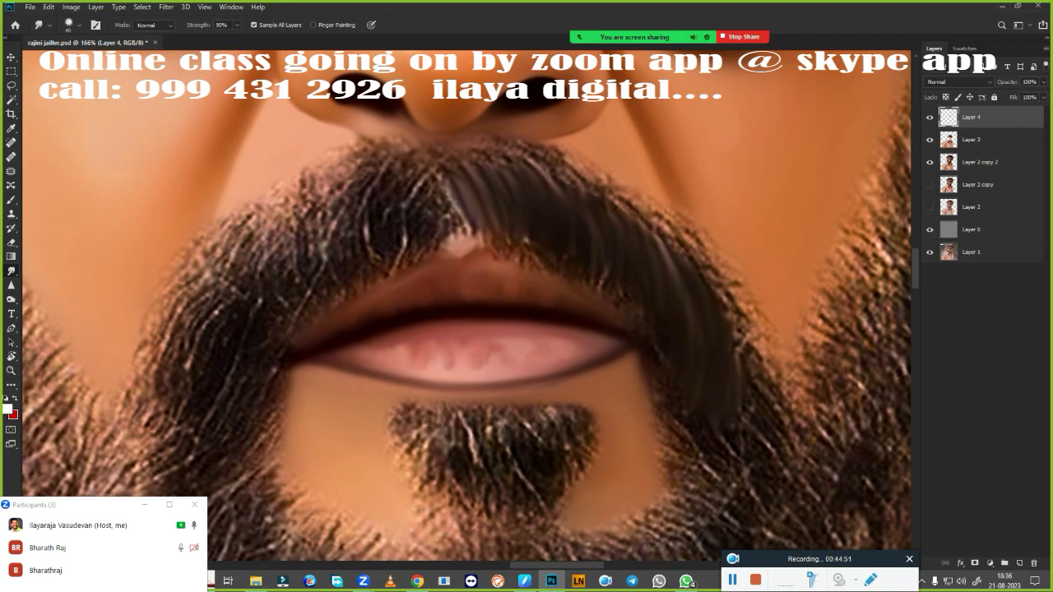
mouse_move(544, 148)
left_mouse_down()
mouse_move(630, 198)
mouse_move(711, 271)
mouse_move(753, 346)
mouse_move(750, 379)
left_mouse_up()
left_click_drag(448, 177, 453, 238)
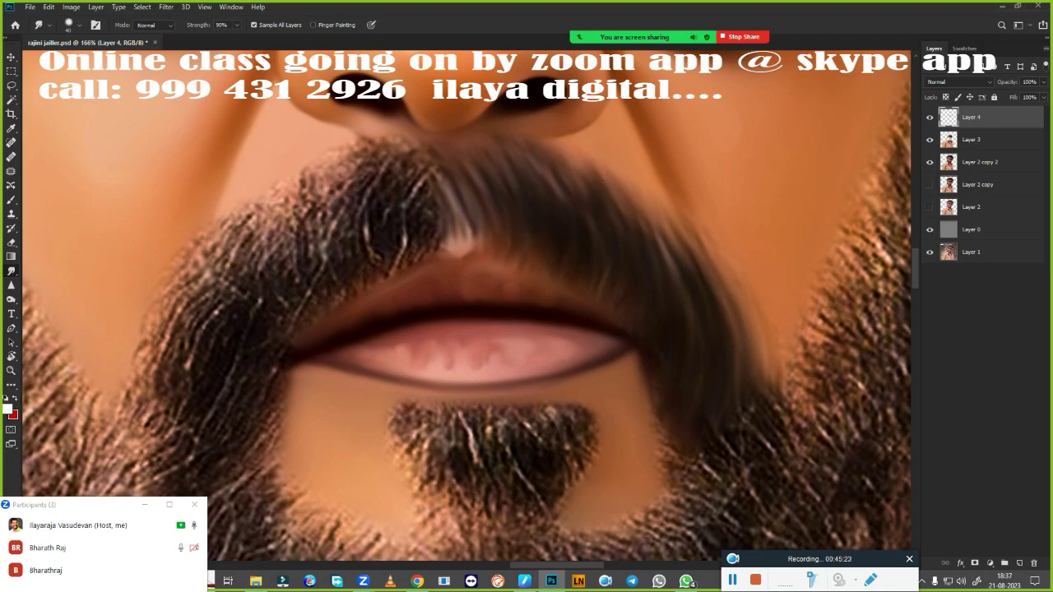
left_click_drag(671, 415, 720, 473)
Smooth the mustache's left side, upper edge and ragged edge above the lip.
scroll(571, 352, "up", 2)
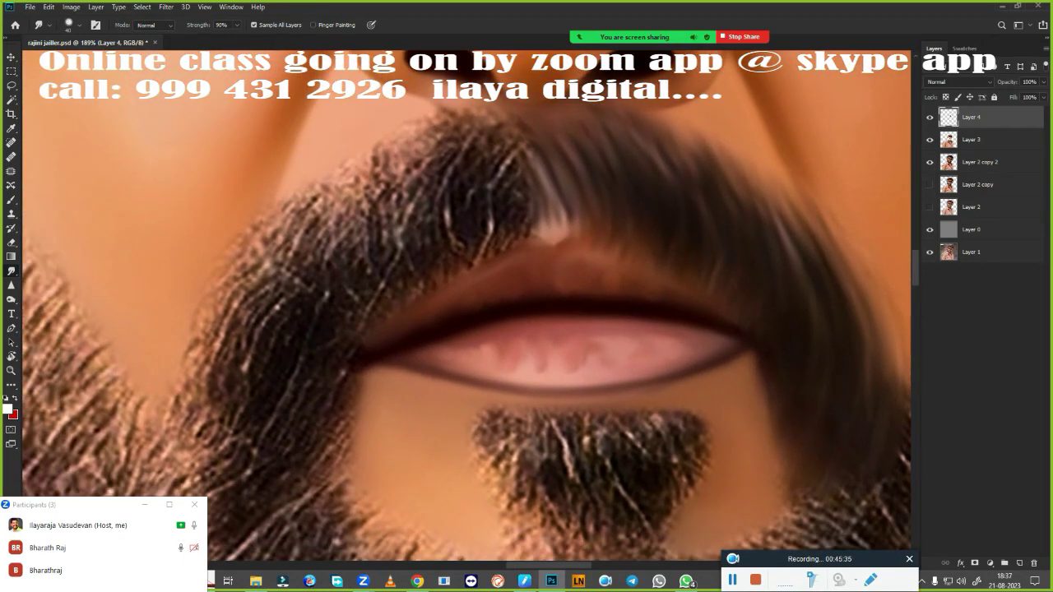
mouse_move(247, 292)
left_mouse_down()
mouse_move(257, 398)
mouse_move(299, 294)
mouse_move(388, 212)
mouse_move(526, 161)
left_mouse_up()
left_click_drag(198, 379, 304, 181)
left_click_drag(247, 296, 321, 177)
mouse_move(296, 246)
left_mouse_down()
mouse_move(379, 172)
mouse_move(485, 124)
left_mouse_up()
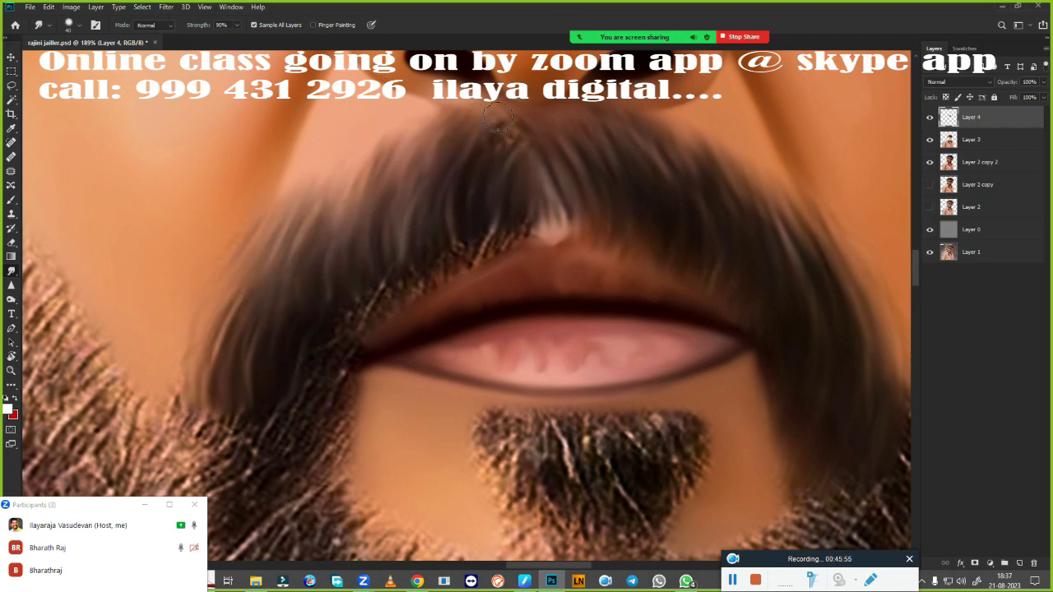
left_click_drag(325, 222, 362, 177)
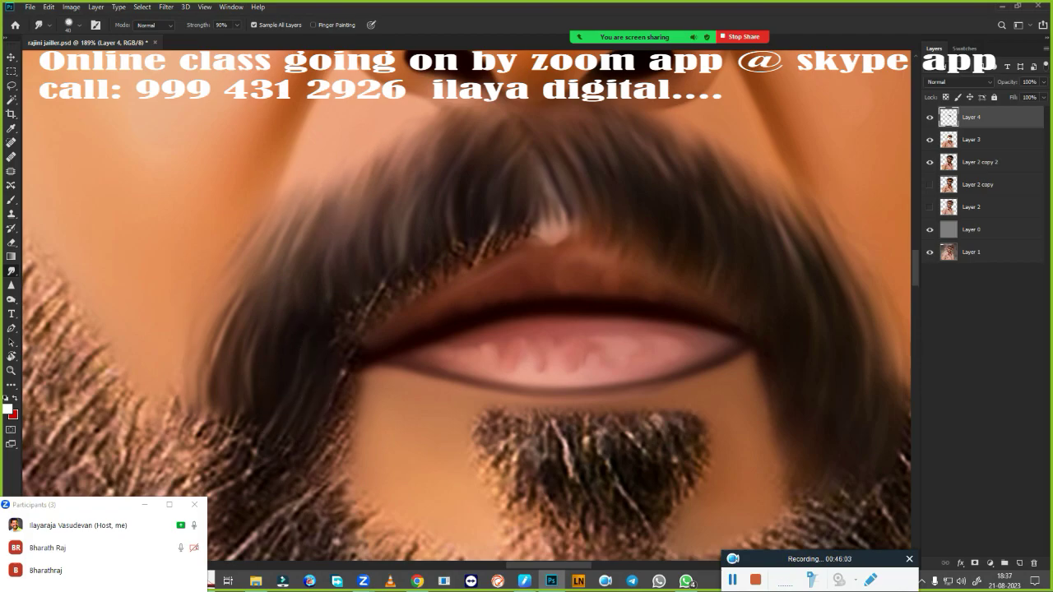
mouse_move(388, 301)
left_mouse_down()
mouse_move(458, 231)
mouse_move(522, 224)
left_mouse_up()
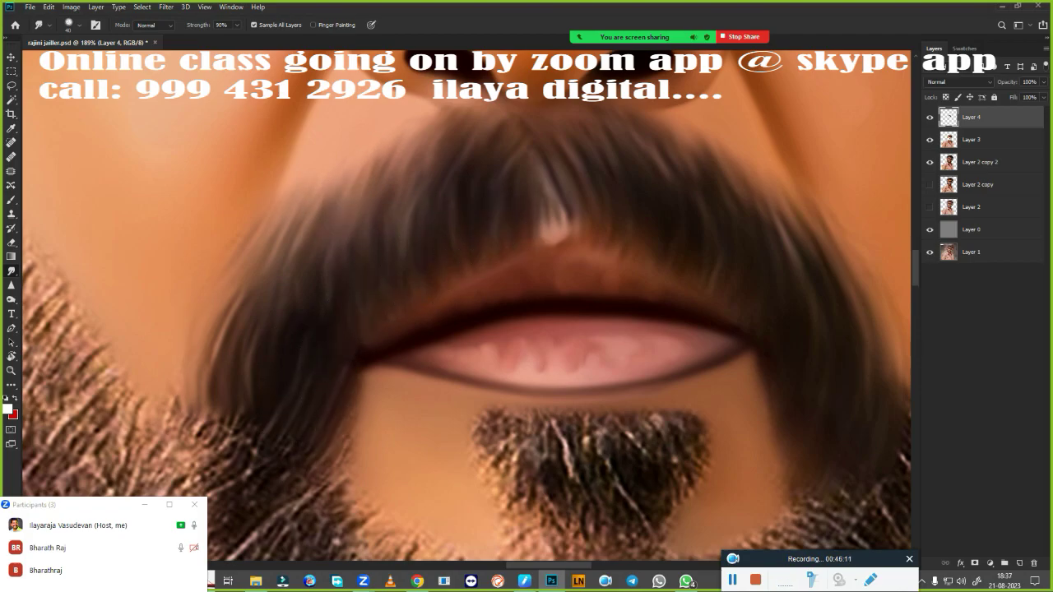
key("ctrl+0")
scroll(502, 153, "up", 5)
scroll(502, 152, "up", 4)
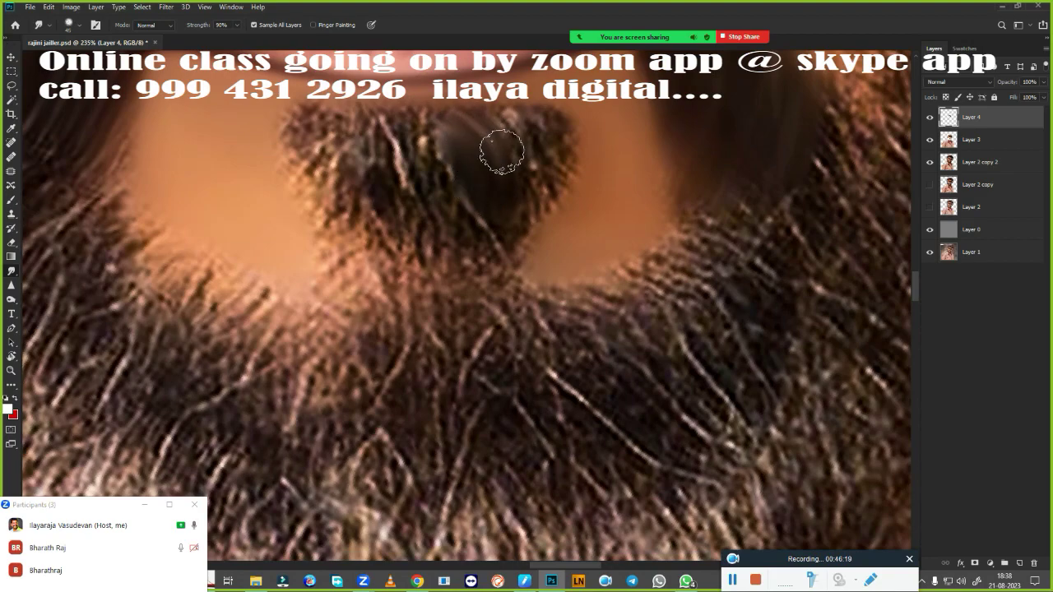
Smudge the chin tuft into smooth vertical streaks, pulling its lower edge down.
left_click_drag(502, 152, 568, 140)
left_click_drag(444, 214, 340, 153)
left_click_drag(330, 214, 296, 131)
left_click_drag(411, 148, 502, 121)
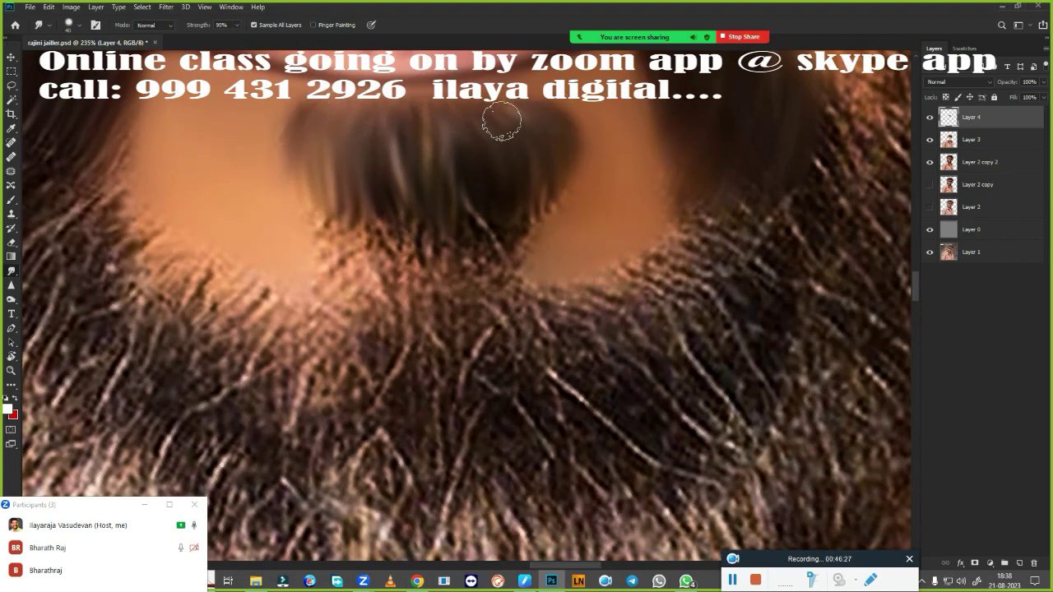
left_click_drag(313, 173, 354, 329)
mouse_move(379, 189)
left_mouse_down()
mouse_move(470, 199)
mouse_move(568, 337)
left_mouse_up()
left_click(732, 581)
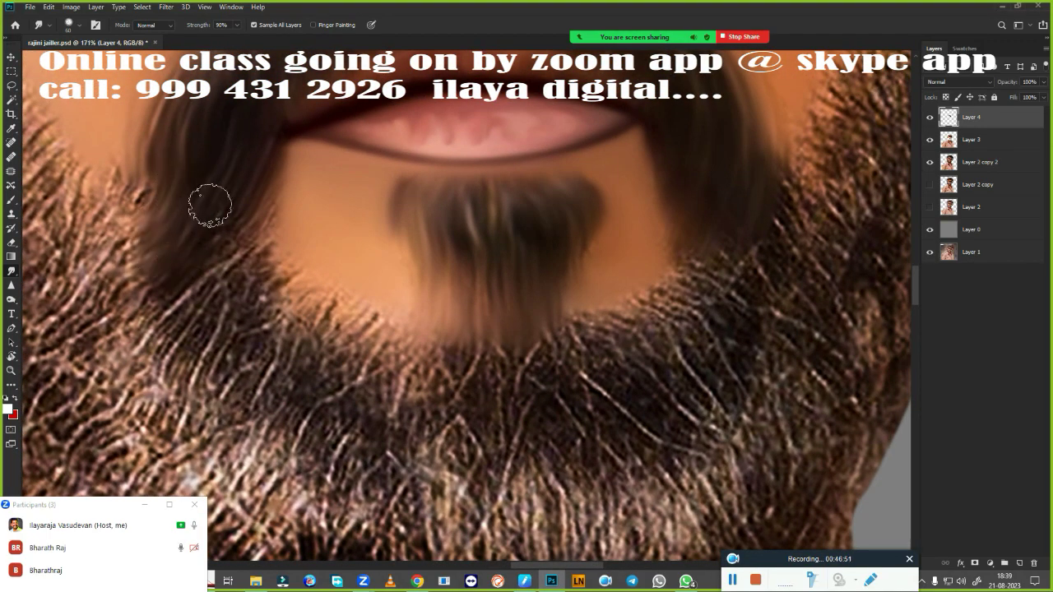
Blend the beard below the lower lip into the chin.
mouse_move(210, 204)
left_mouse_down()
mouse_move(236, 305)
mouse_move(313, 378)
left_mouse_up()
left_click_drag(272, 239, 321, 337)
mouse_move(346, 296)
left_mouse_down()
mouse_move(383, 333)
mouse_move(445, 354)
mouse_move(640, 324)
mouse_move(745, 247)
left_mouse_up()
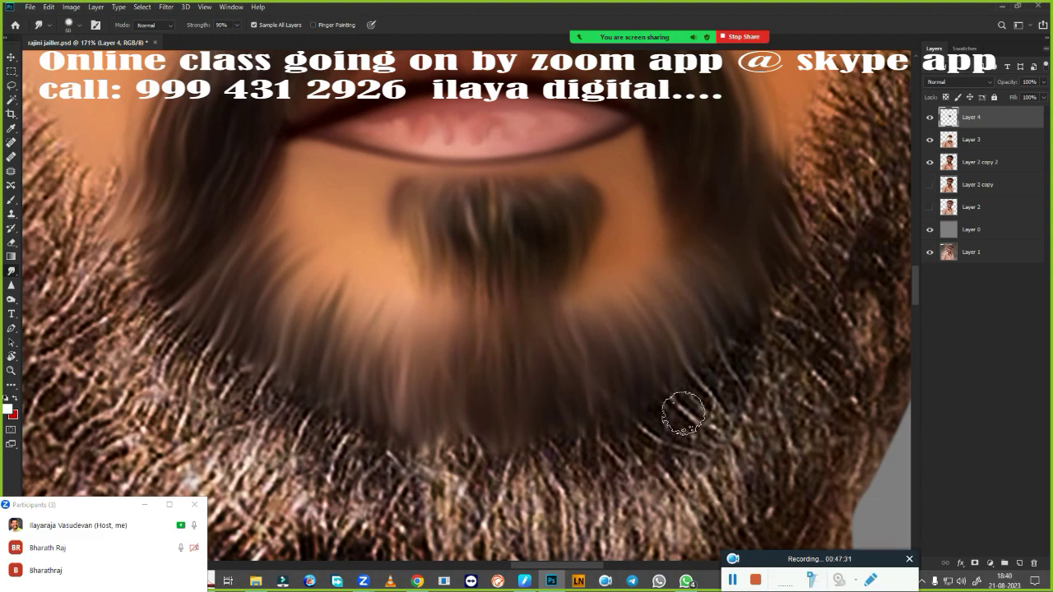
scroll(683, 415, "down", 5)
scroll(341, 301, "up", 5)
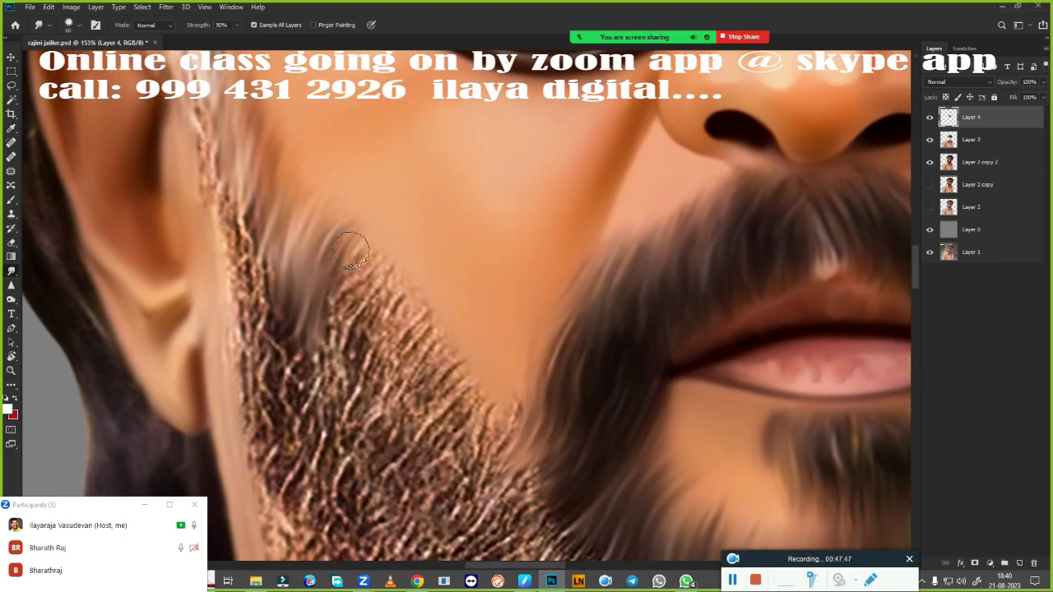
Smudge the left jawline beard down toward the chin, softening its bright edges.
mouse_move(350, 250)
left_mouse_down()
mouse_move(387, 330)
mouse_move(469, 436)
mouse_move(516, 431)
left_mouse_up()
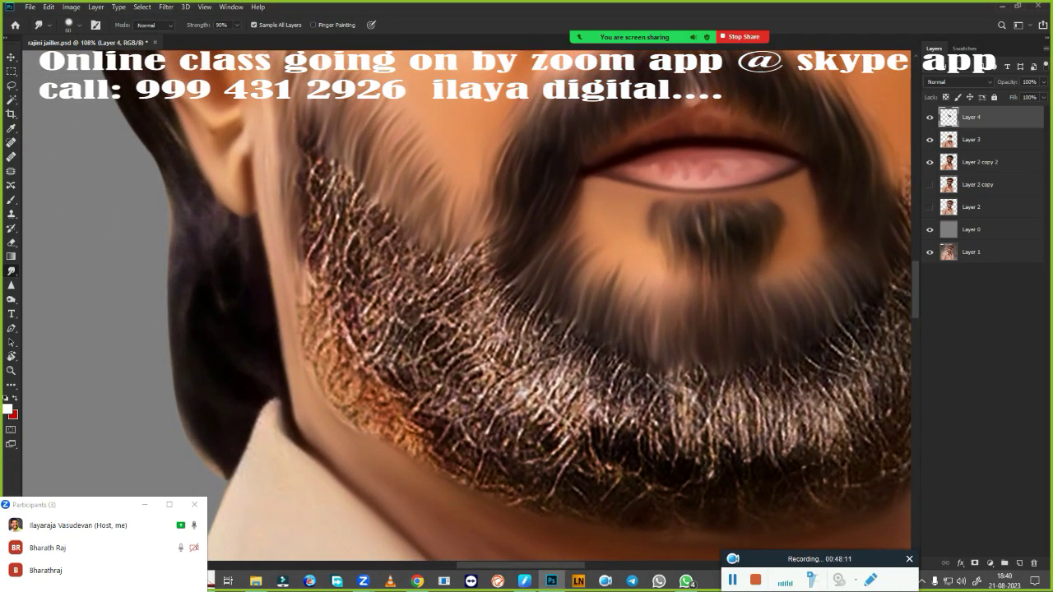
mouse_move(301, 199)
left_mouse_down()
mouse_move(328, 321)
mouse_move(363, 399)
mouse_move(444, 460)
mouse_move(611, 444)
left_mouse_up()
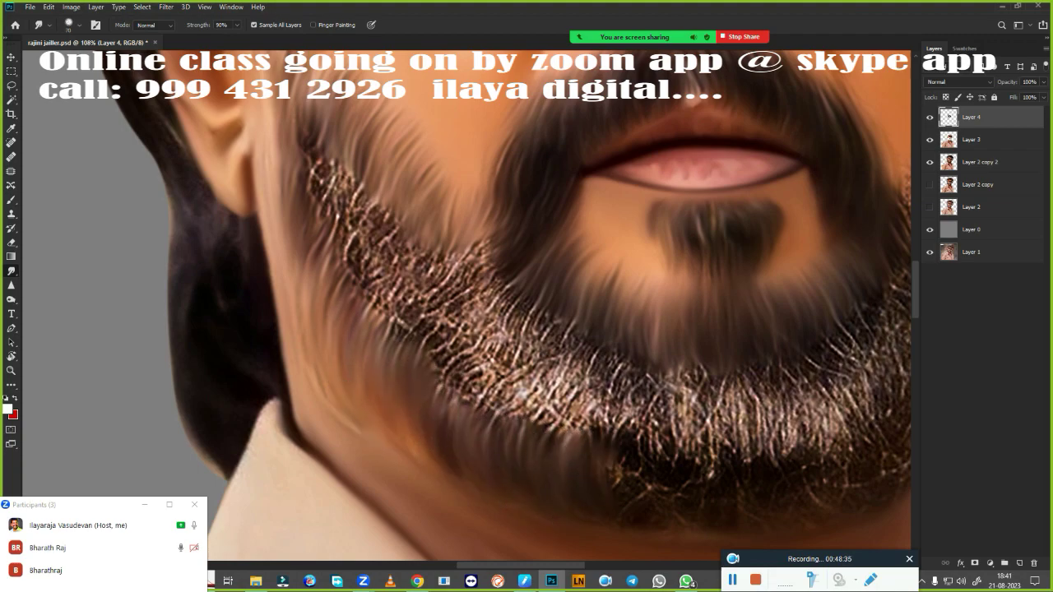
scroll(526, 312, "up", 2)
left_click_drag(339, 261, 405, 461)
scroll(405, 461, "up", 2)
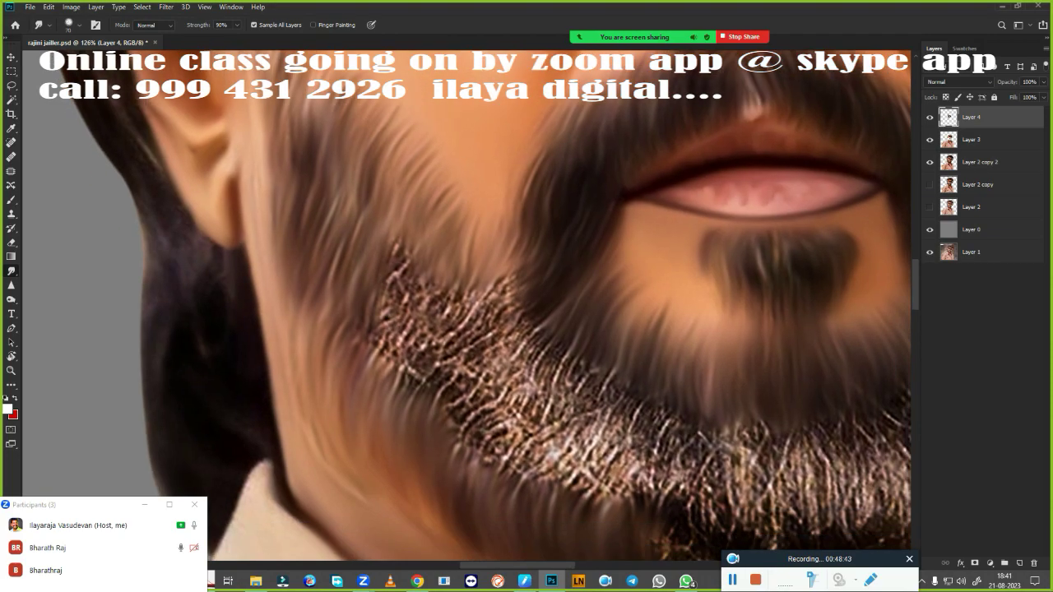
mouse_move(378, 222)
left_mouse_down()
mouse_move(387, 363)
mouse_move(436, 403)
mouse_move(502, 379)
left_mouse_up()
left_click_drag(510, 444, 388, 379)
mouse_move(342, 263)
left_mouse_down()
mouse_move(375, 321)
mouse_move(444, 338)
mouse_move(551, 387)
left_mouse_up()
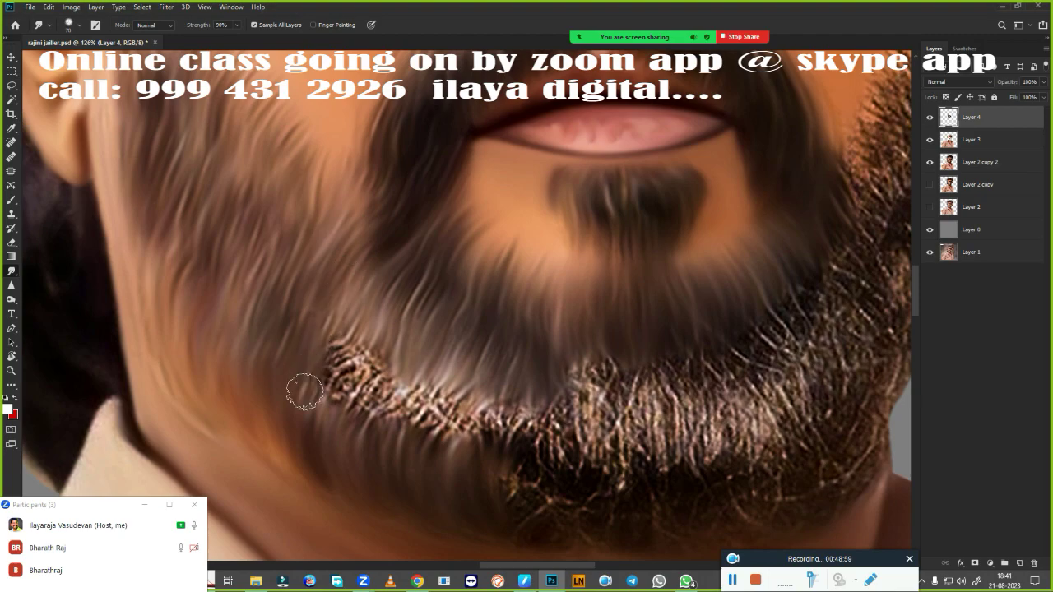
mouse_move(305, 393)
left_mouse_down()
mouse_move(359, 416)
mouse_move(519, 428)
mouse_move(562, 265)
left_mouse_up()
mouse_move(551, 216)
left_mouse_down()
mouse_move(506, 502)
mouse_move(489, 535)
left_mouse_up()
left_click_drag(564, 438, 630, 245)
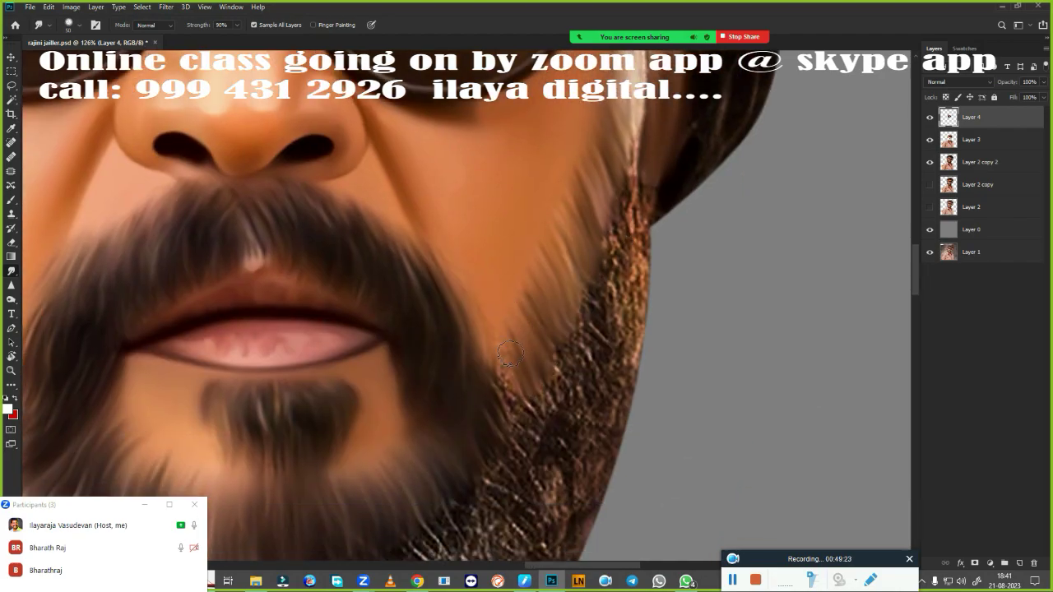
Smear the beard on the right jaw, both chin sides and lower chin into smooth strokes.
left_click_drag(519, 387, 485, 416)
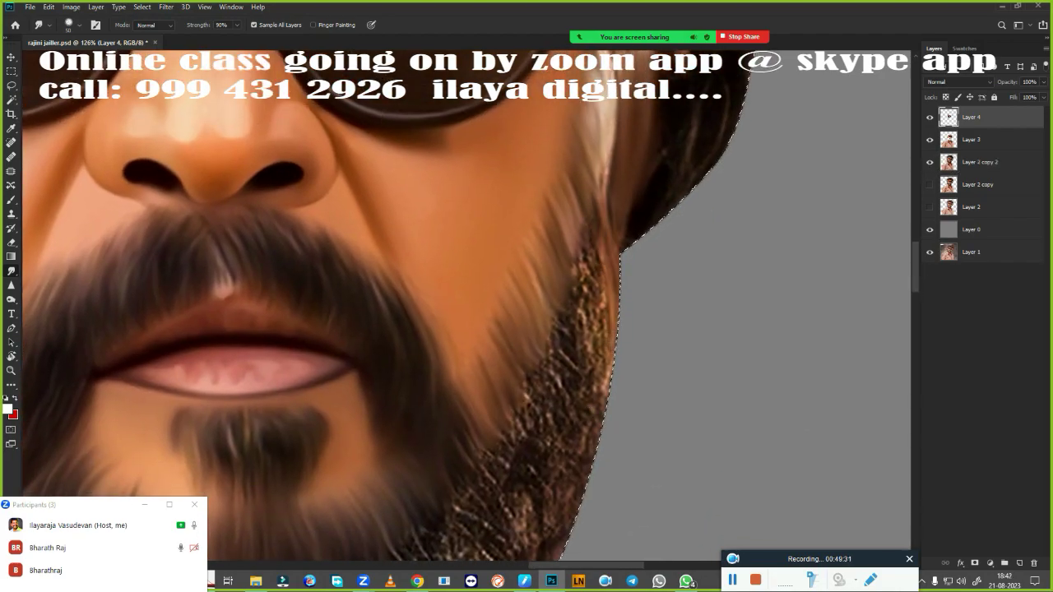
left_click_drag(609, 411, 658, 215)
left_click_drag(568, 424, 530, 485)
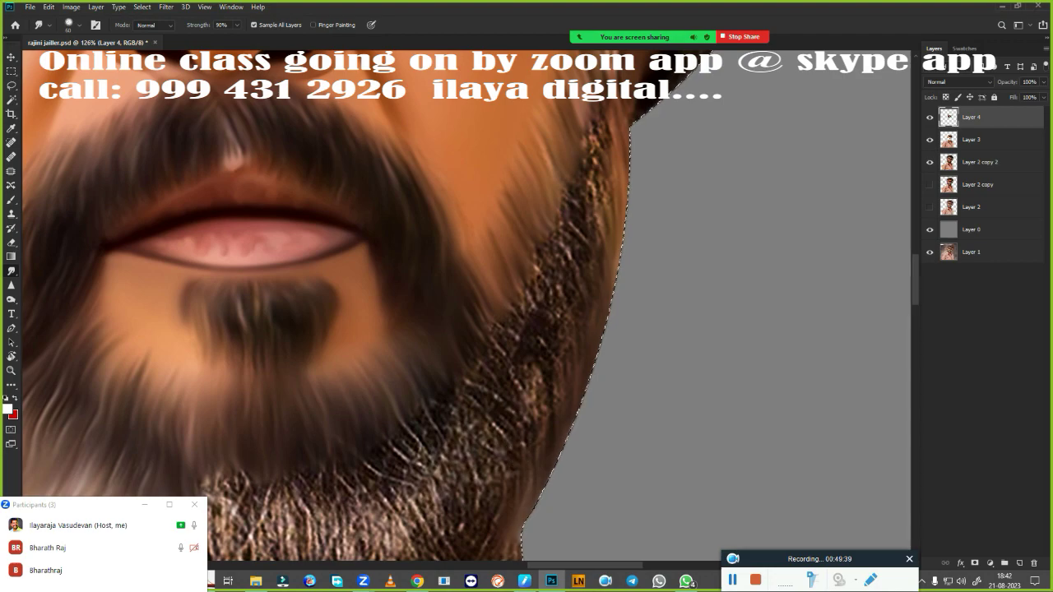
mouse_move(581, 280)
left_mouse_down()
mouse_move(559, 272)
mouse_move(512, 376)
left_mouse_up()
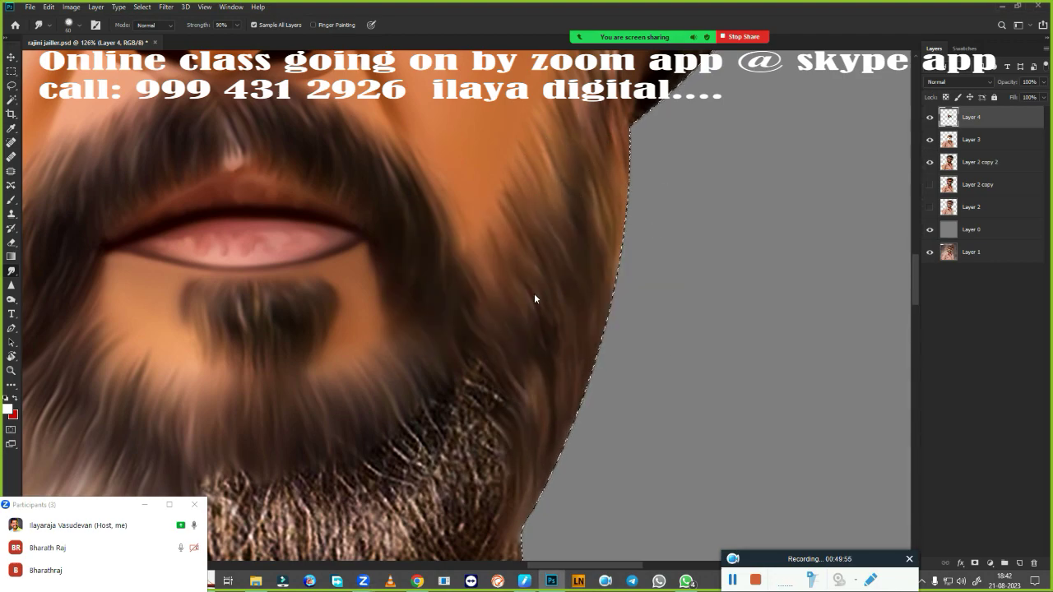
scroll(565, 331, "down", 5)
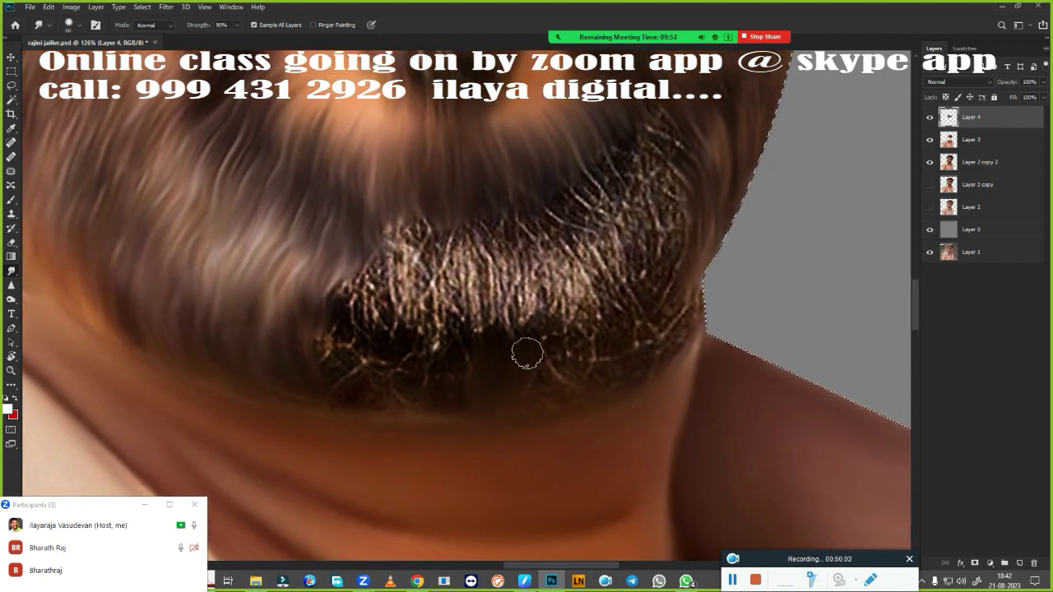
mouse_move(528, 354)
left_mouse_down()
mouse_move(693, 236)
mouse_move(745, 165)
mouse_move(646, 356)
left_mouse_up()
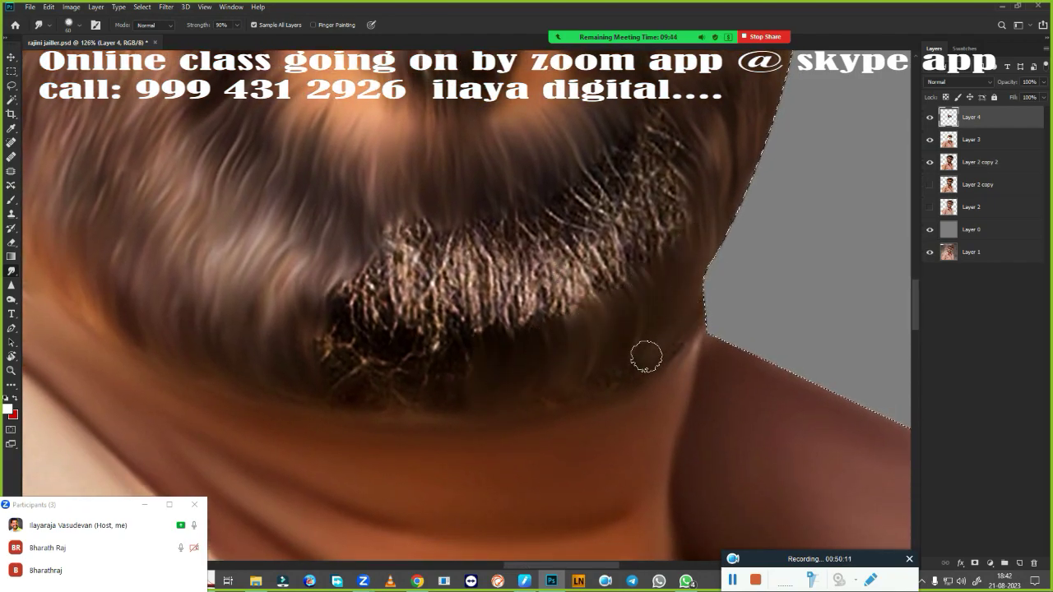
mouse_move(302, 368)
left_mouse_down()
mouse_move(325, 279)
mouse_move(364, 340)
mouse_move(451, 337)
mouse_move(539, 305)
mouse_move(627, 209)
mouse_move(647, 108)
left_mouse_up()
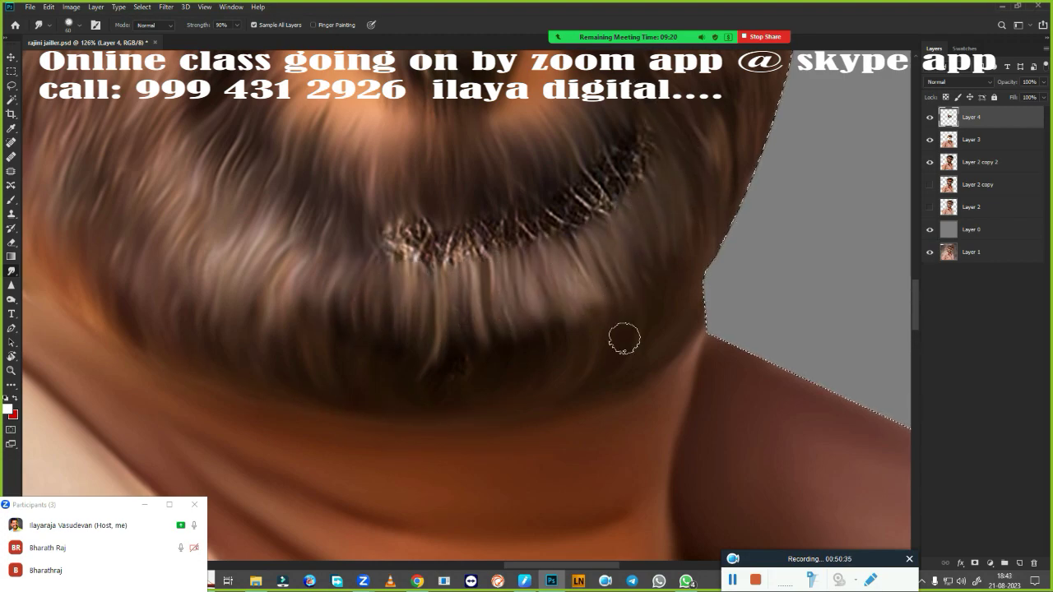
left_click_drag(624, 338, 465, 349)
mouse_move(409, 222)
left_mouse_down()
mouse_move(607, 216)
mouse_move(646, 127)
left_mouse_up()
key("ctrl+0")
Smudge the edge pixels along the left jaw beard.
left_click_drag(601, 283, 485, 361)
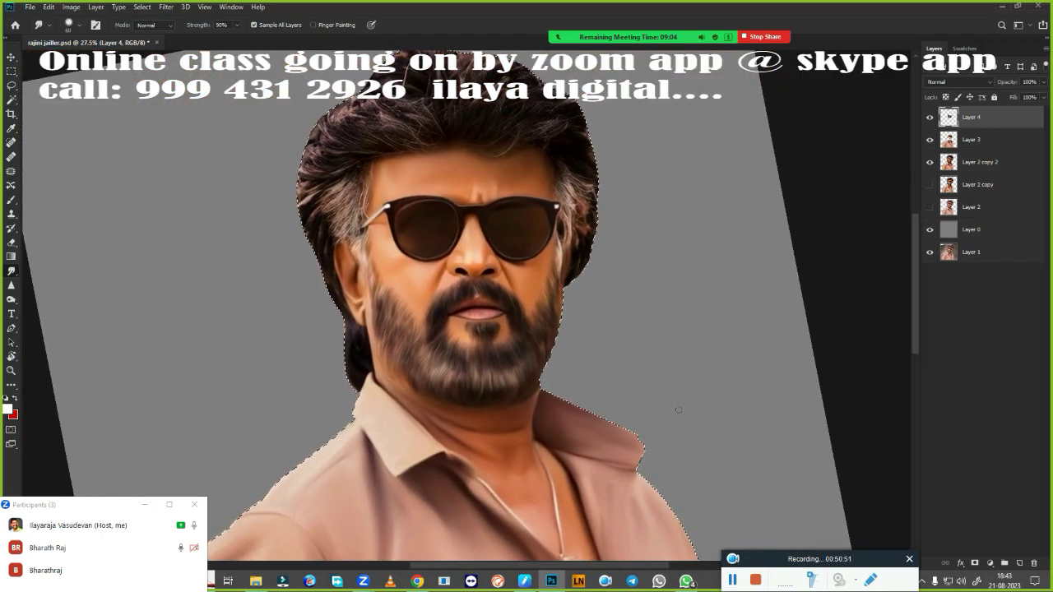
mouse_move(346, 185)
left_mouse_down()
mouse_move(409, 162)
mouse_move(423, 330)
left_mouse_up()
scroll(247, 271, "down", 5)
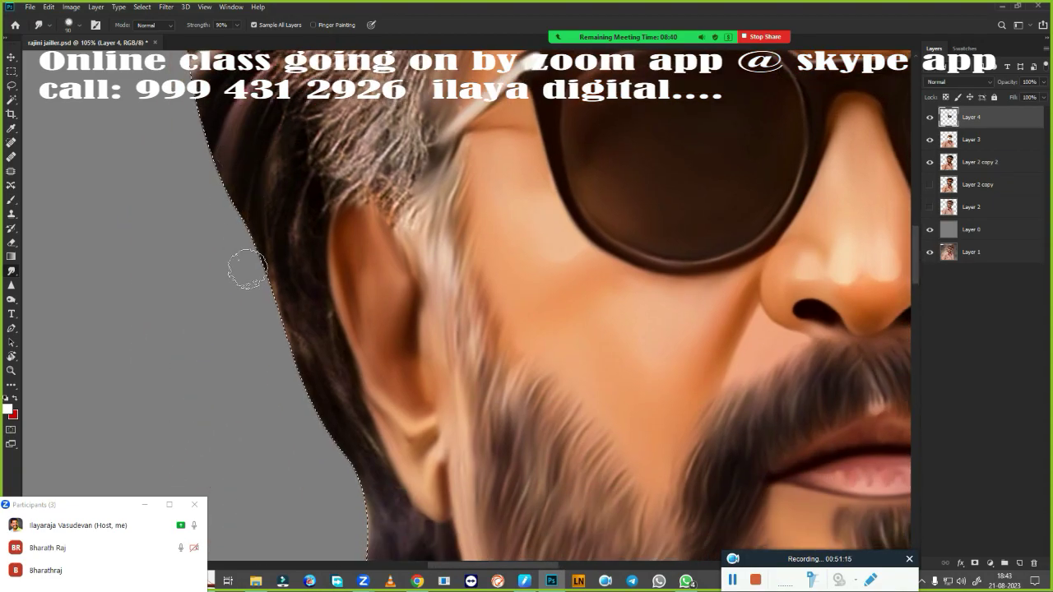
scroll(324, 329, "down", 2)
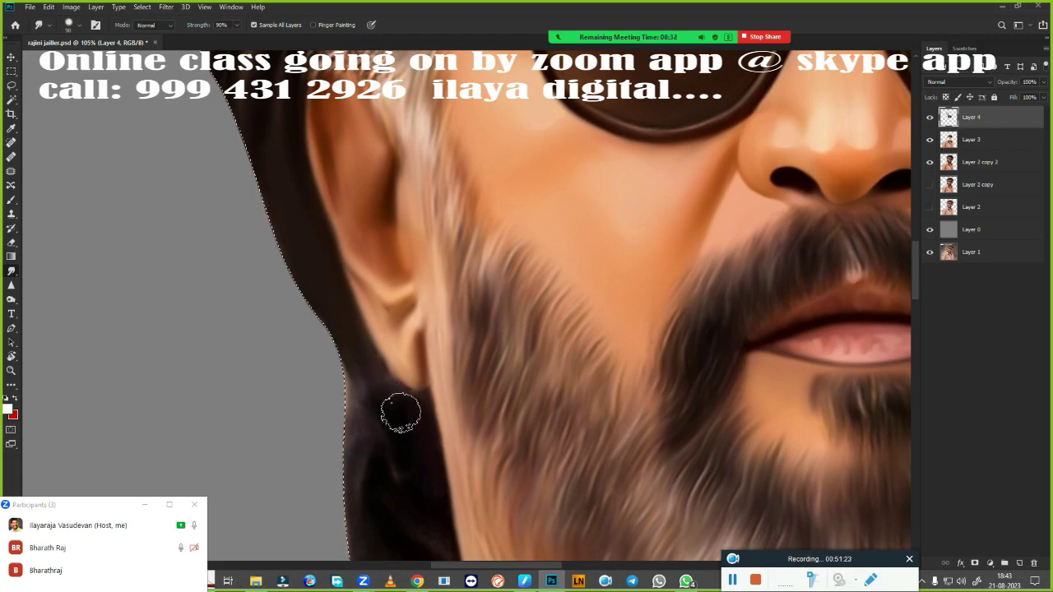
mouse_move(352, 387)
left_mouse_down()
mouse_move(379, 206)
mouse_move(445, 342)
left_mouse_up()
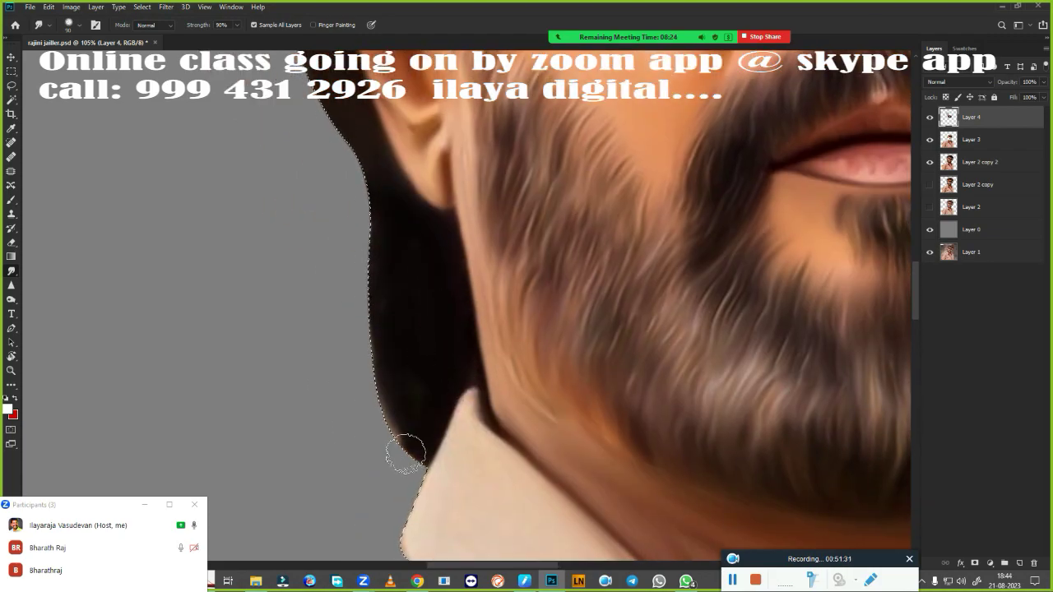
left_click_drag(405, 452, 428, 477)
scroll(437, 482, "up", 5)
Smooth the hair along the left edge of the head and beside the temple into strands.
left_click_drag(230, 190, 212, 283)
scroll(351, 166, "up", 2)
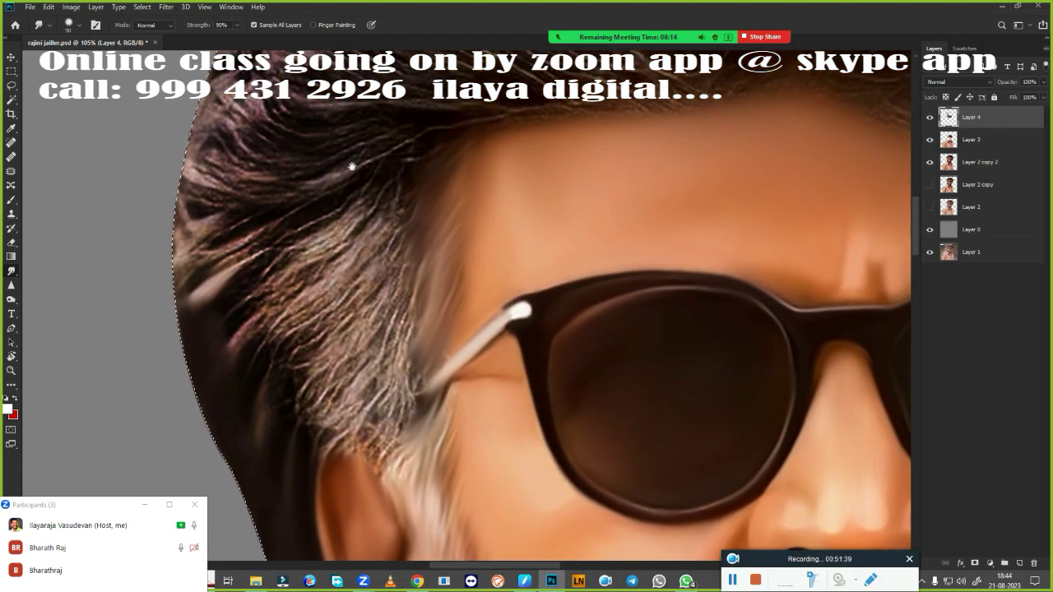
left_click_drag(351, 167, 325, 259)
mouse_move(258, 176)
left_mouse_down()
mouse_move(259, 263)
mouse_move(213, 347)
mouse_move(222, 132)
mouse_move(156, 223)
mouse_move(288, 128)
left_mouse_up()
mouse_move(287, 164)
left_mouse_down()
mouse_move(278, 365)
mouse_move(181, 413)
left_mouse_up()
mouse_move(280, 346)
left_mouse_down()
mouse_move(387, 312)
mouse_move(329, 395)
mouse_move(411, 362)
left_mouse_up()
mouse_move(345, 412)
left_mouse_down()
mouse_move(344, 299)
mouse_move(325, 257)
left_mouse_up()
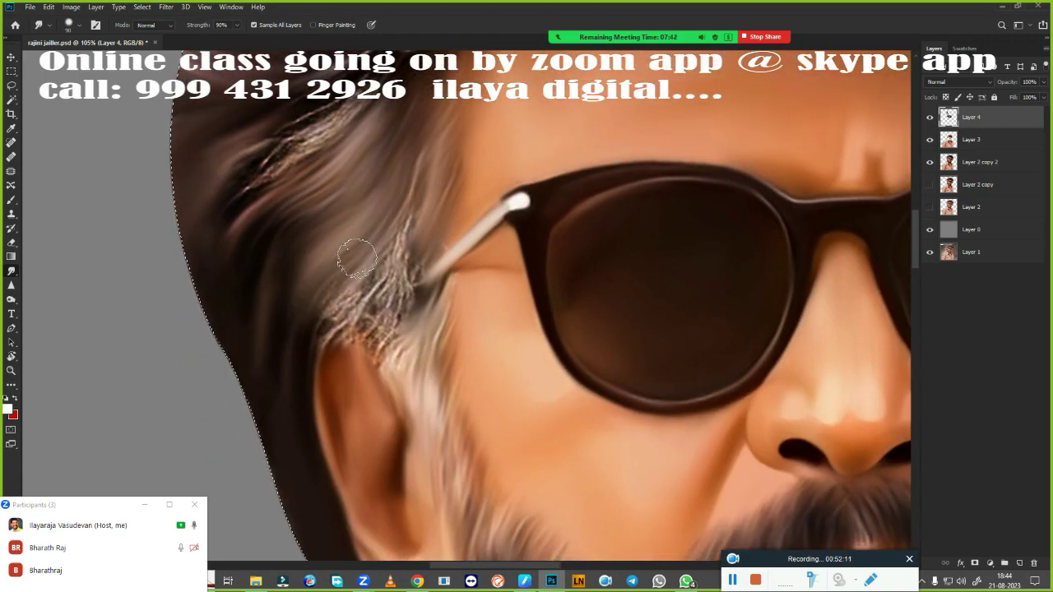
left_click_drag(411, 198, 346, 345)
left_click_drag(313, 230, 337, 466)
mouse_move(346, 321)
left_mouse_down()
mouse_move(437, 259)
mouse_move(348, 329)
mouse_move(423, 370)
left_mouse_up()
key("ctrl+0")
Smudge the hair beside the right lens and along the right hair edge.
scroll(507, 272, "up", 5)
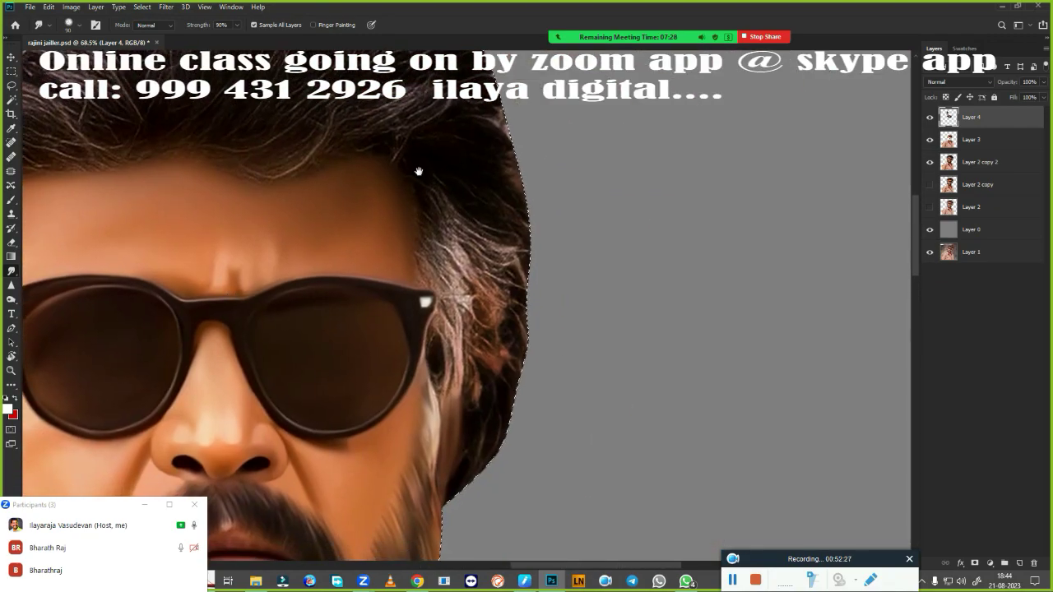
scroll(418, 169, "up", 1)
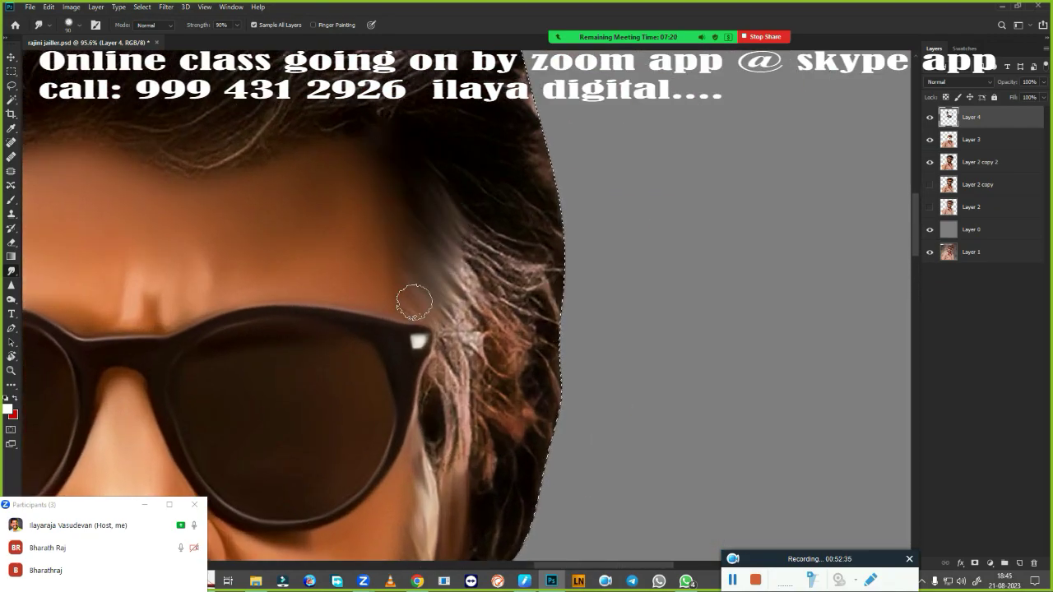
left_click_drag(414, 302, 441, 486)
left_click_drag(589, 340, 658, 183)
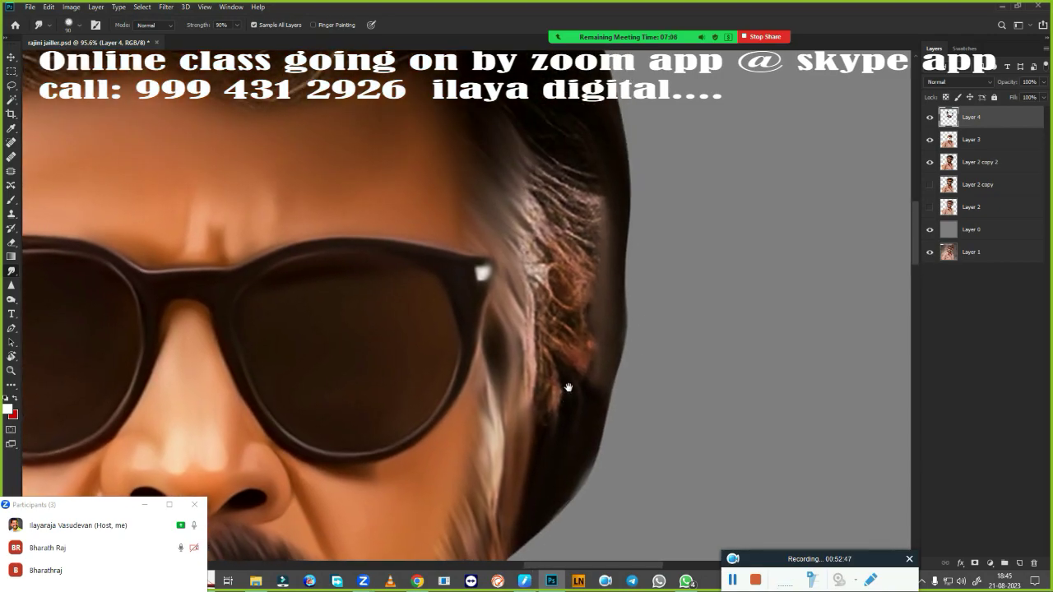
mouse_move(569, 354)
left_mouse_down()
mouse_move(561, 437)
mouse_move(543, 280)
mouse_move(510, 131)
mouse_move(600, 282)
mouse_move(571, 483)
left_mouse_up()
scroll(534, 401, "up", 3)
scroll(533, 400, "down", 3)
scroll(500, 294, "up", 4)
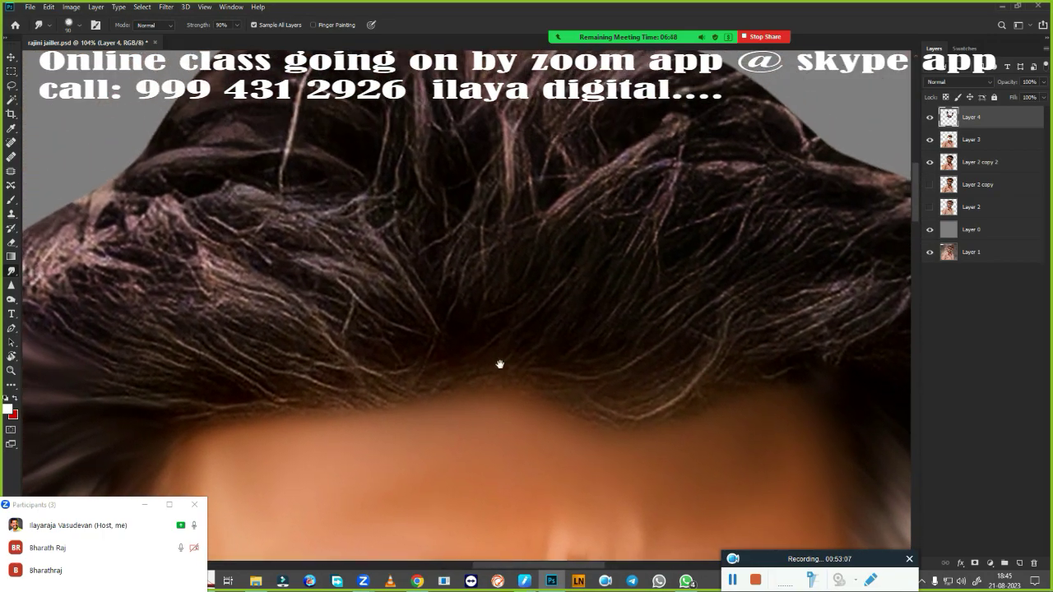
With a larger brush, streak the hair across the top of the head into smooth strokes.
mouse_move(50, 264)
left_mouse_down()
mouse_move(115, 206)
mouse_move(230, 181)
mouse_move(348, 206)
mouse_move(435, 290)
mouse_move(289, 341)
mouse_move(395, 303)
mouse_move(436, 247)
mouse_move(207, 296)
left_mouse_up()
key("bracketright")
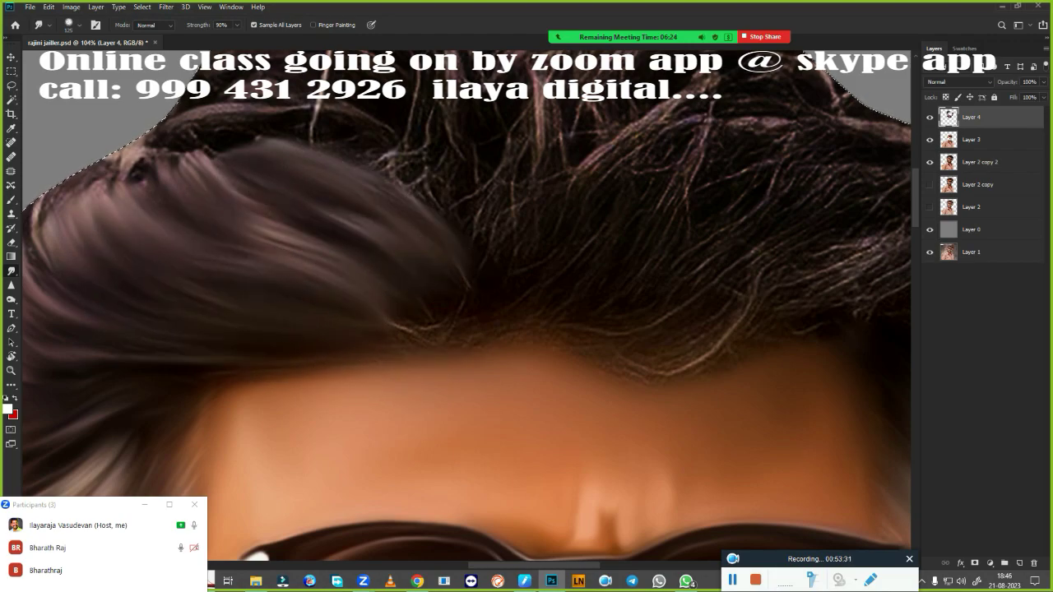
scroll(467, 310, "up", 2)
mouse_move(246, 246)
left_mouse_down()
mouse_move(597, 260)
mouse_move(774, 337)
mouse_move(691, 354)
left_mouse_up()
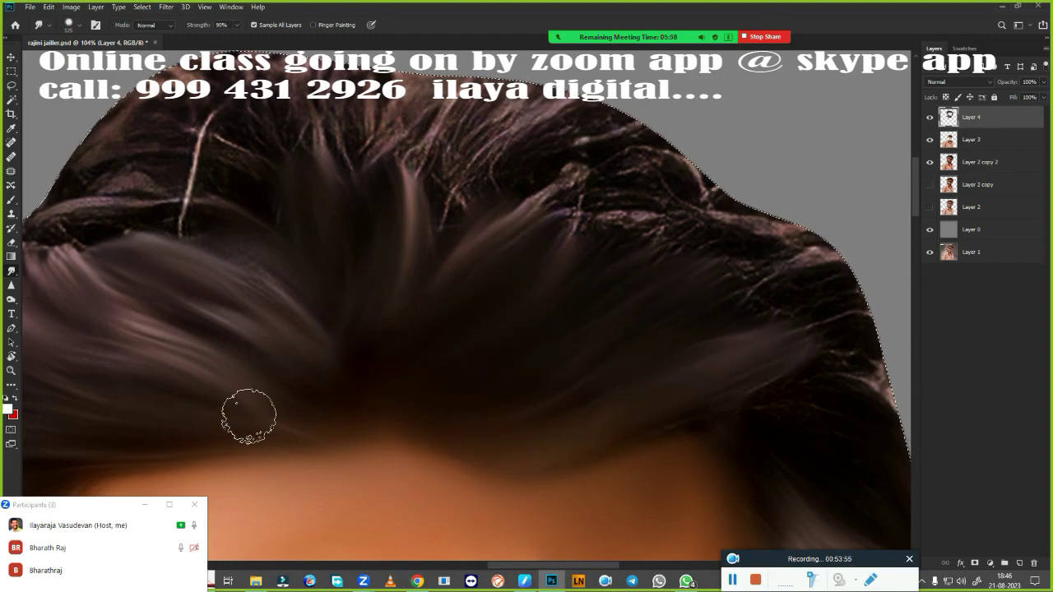
left_click_drag(680, 359, 676, 395)
scroll(676, 395, "down", 3)
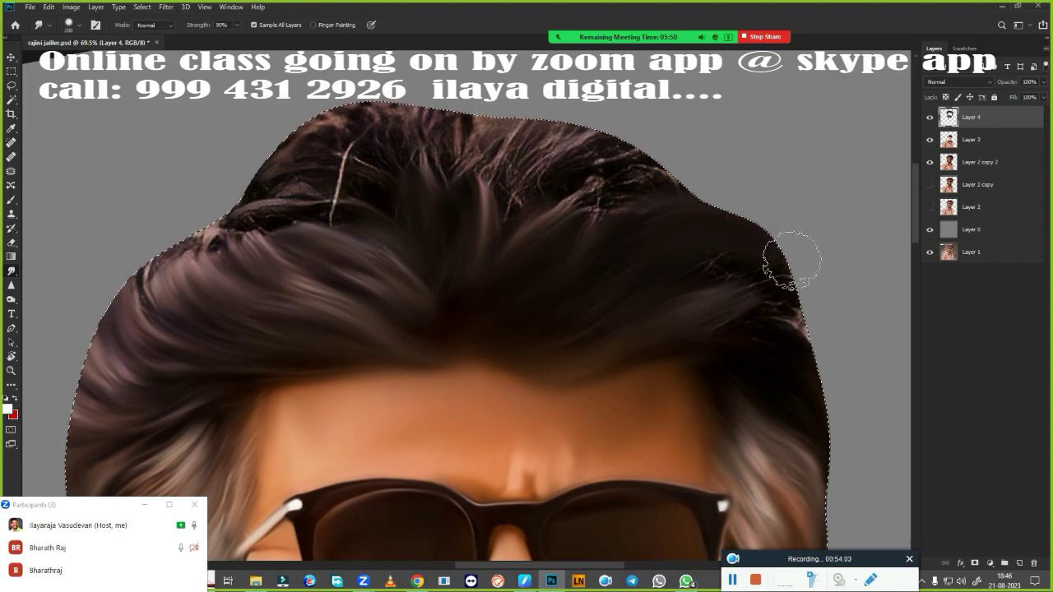
left_click_drag(505, 132, 188, 236)
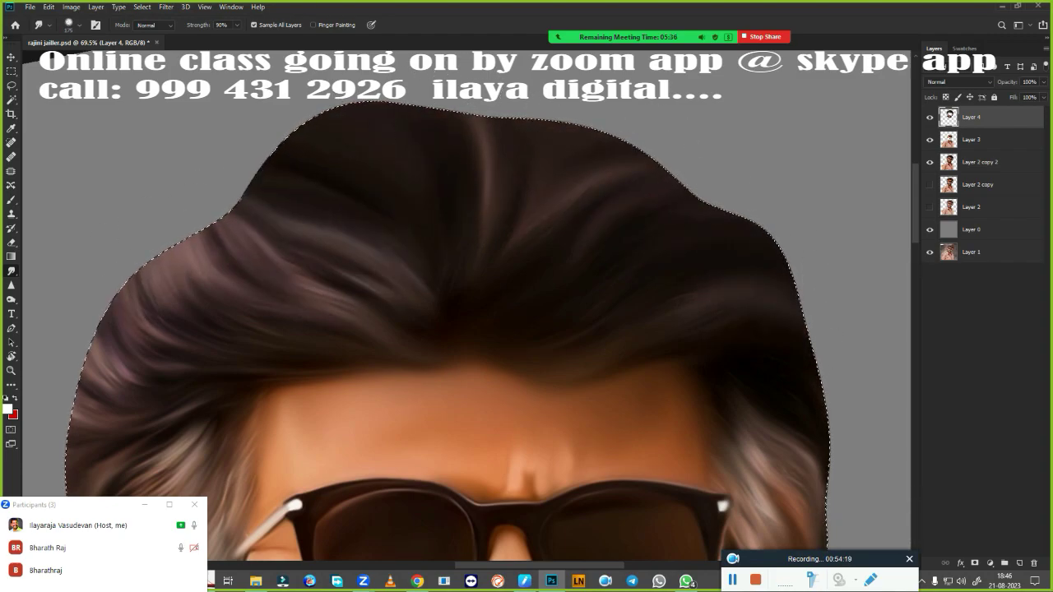
scroll(541, 329, "down", 5)
Save the document and merge the painted layers into Layer 4.
key("ctrl+s")
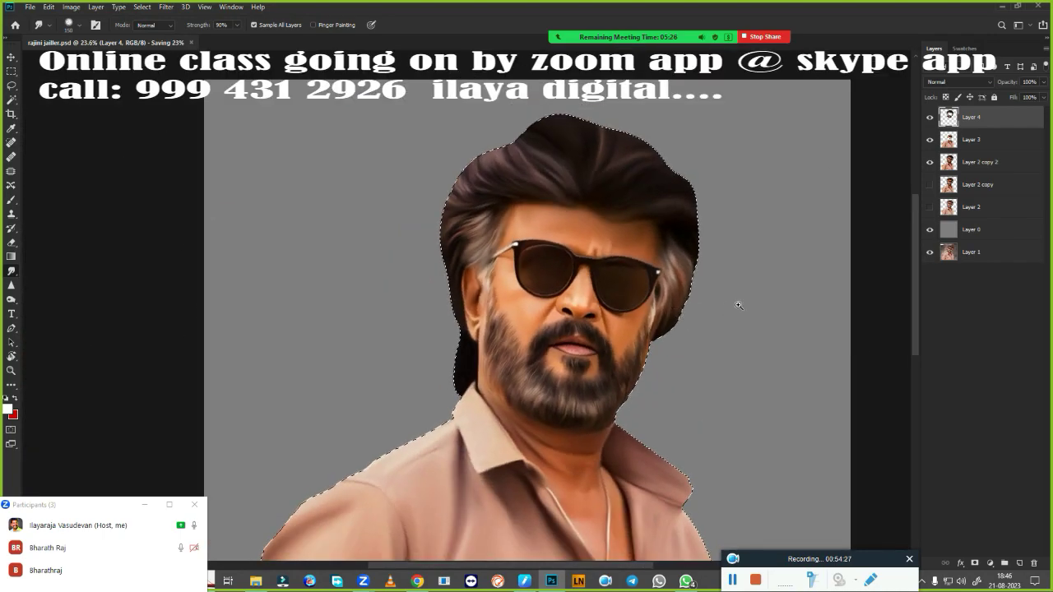
scroll(358, 354, "down", 2)
left_click(946, 162, "shift")
key("ctrl+e")
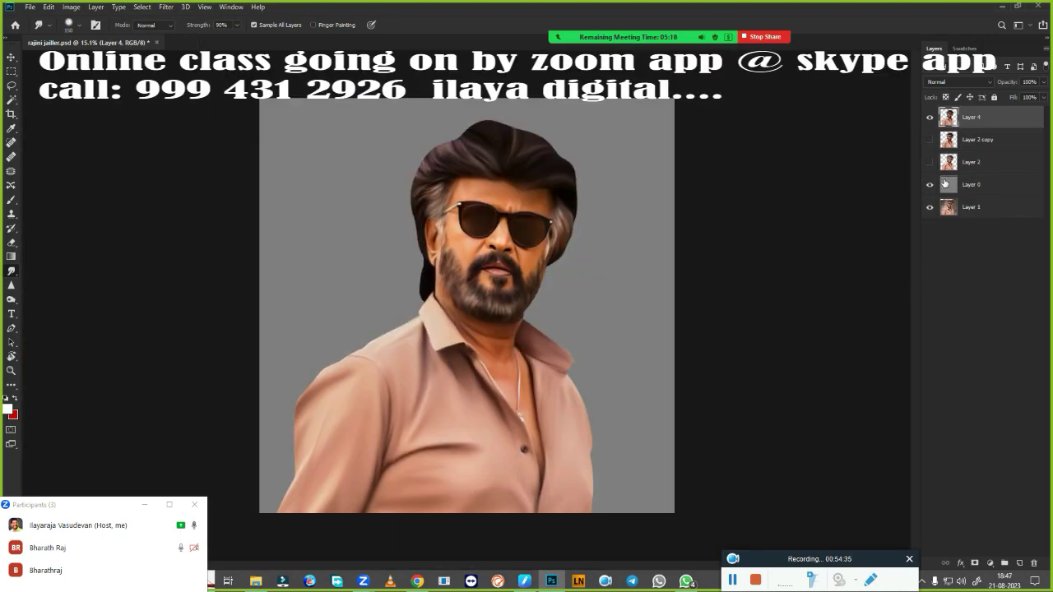
Toggle layer visibility to compare the painted version with the original photo.
left_click(929, 162)
left_click(930, 117)
left_click(930, 184)
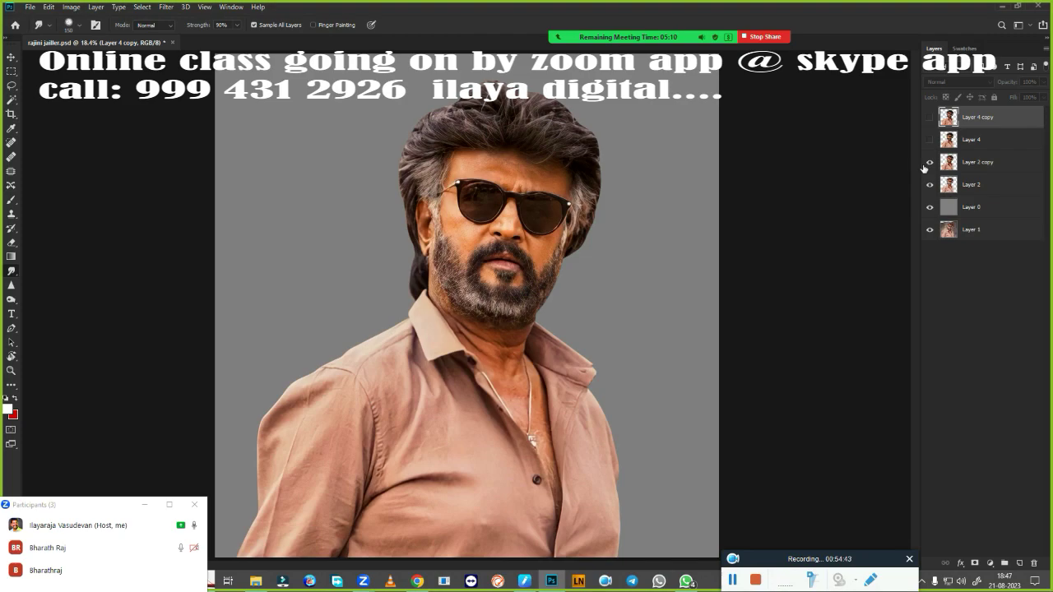
scroll(627, 225, "up", 2)
left_click(929, 139)
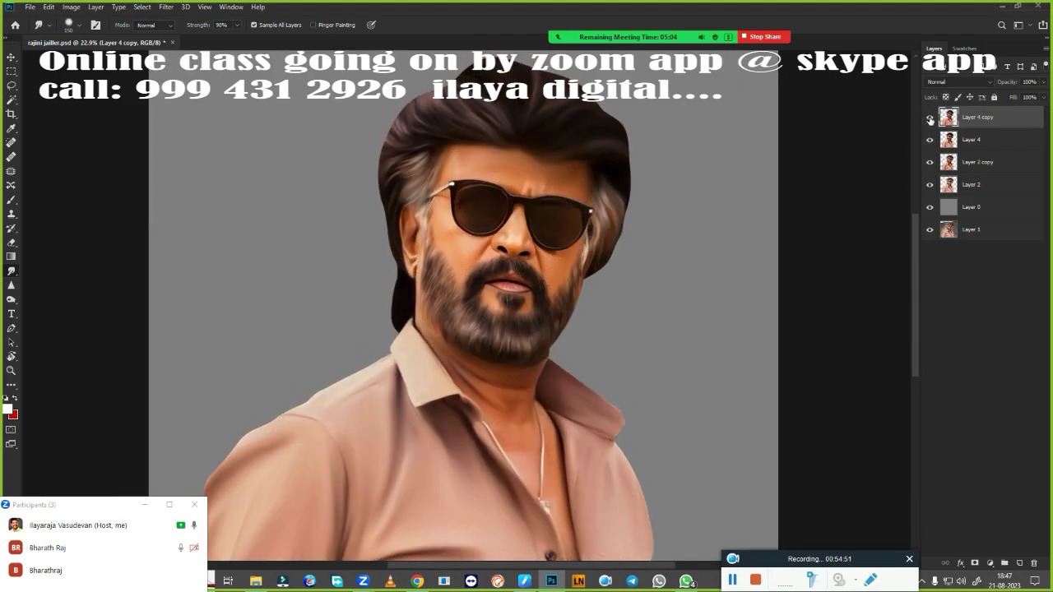
Raise the portrait's saturation to +17 with Hue/Saturation.
key("ctrl+u")
scroll(578, 212, "up", 2)
left_click_drag(773, 240, 725, 106)
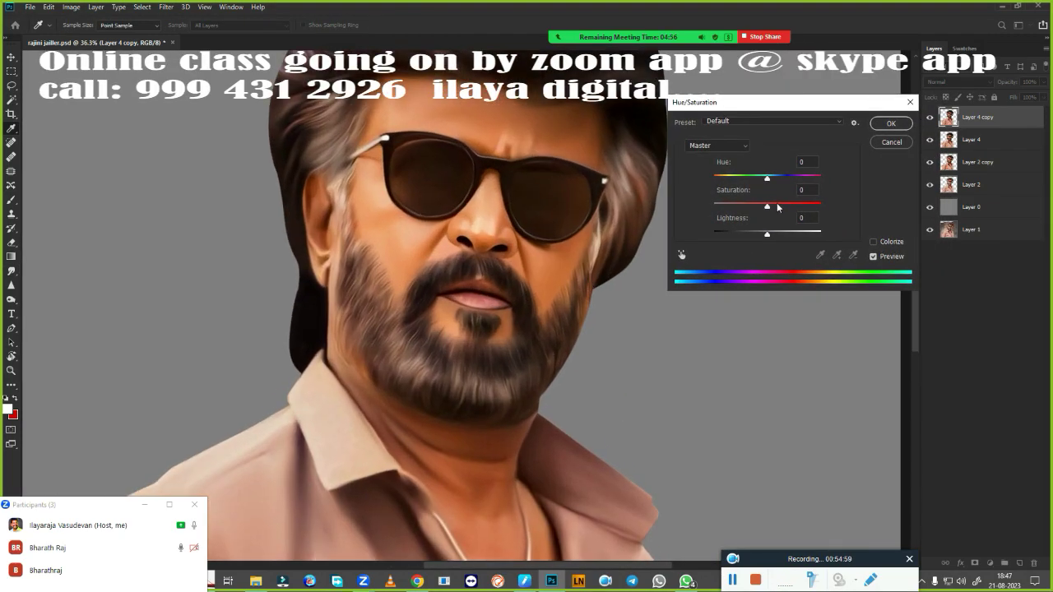
mouse_move(783, 209)
left_mouse_down()
mouse_move(806, 206)
mouse_move(724, 211)
mouse_move(743, 211)
left_mouse_up()
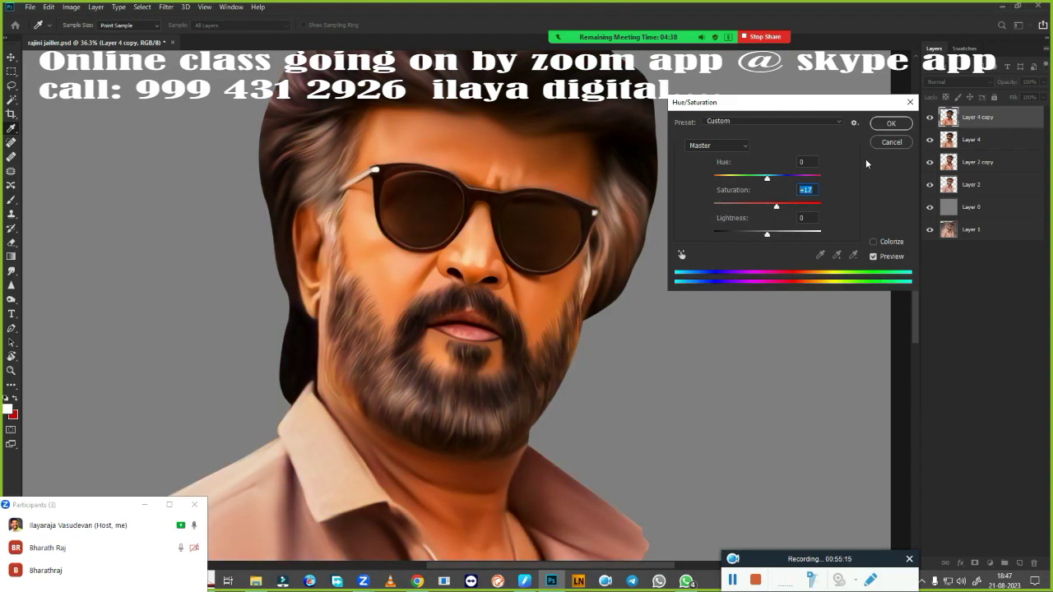
left_click(891, 123)
Start a Color Range selection and show its list of presets.
left_click(142, 6)
left_click(152, 110)
left_click(724, 100)
Select the Highlights via Color Range, apply a Color Balance, then deselect.
left_click(705, 202)
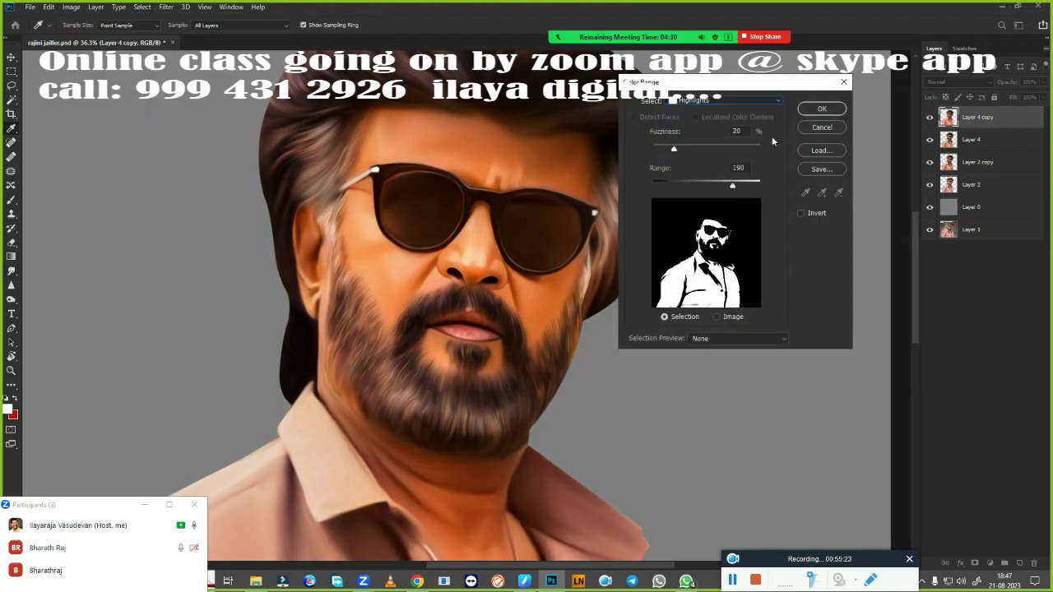
key("Return")
key("ctrl+b")
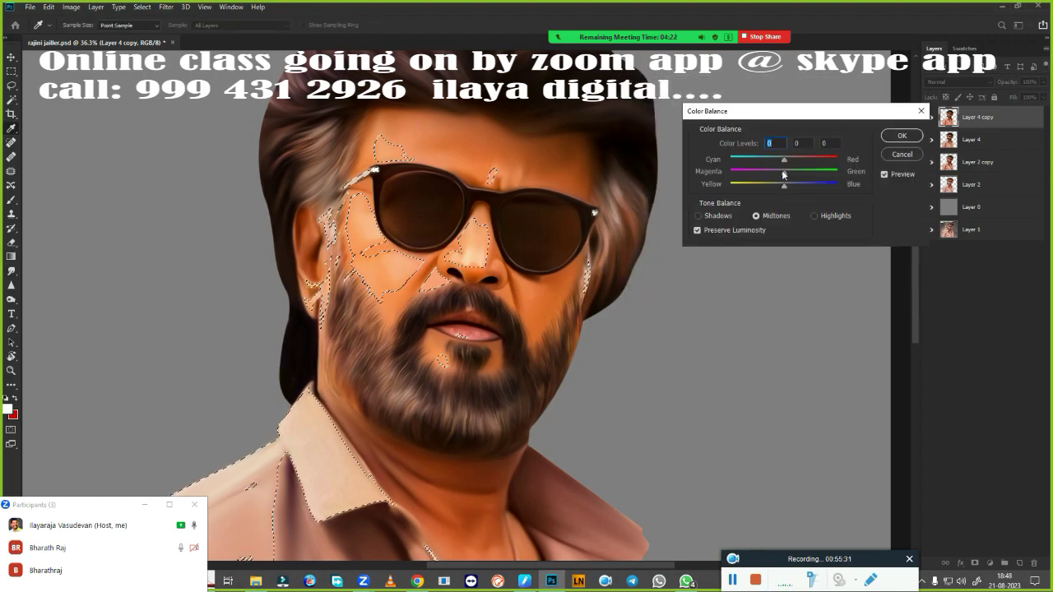
key("Return")
key("r")
key("ctrl+d")
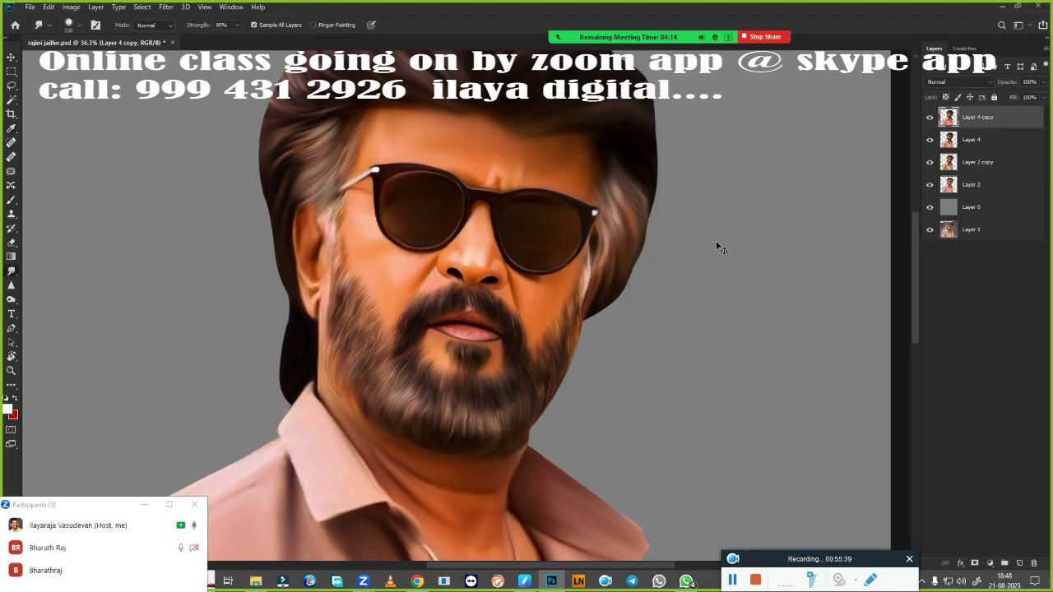
Shift the highlights toward blue (+44) with Color Balance.
key("ctrl+b")
left_click(780, 186)
left_click_drag(785, 175, 783, 175)
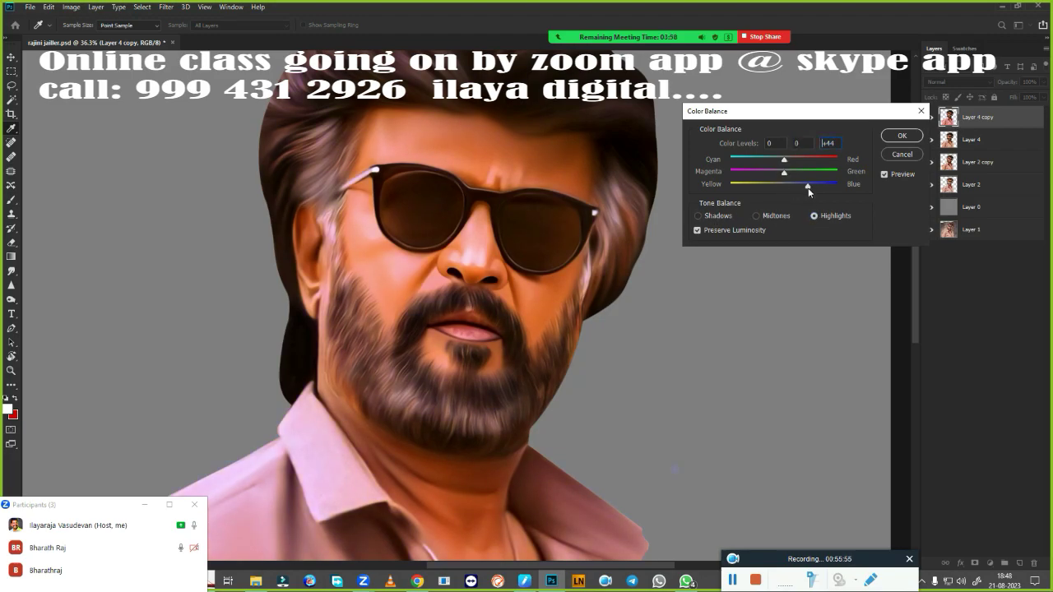
key("Return")
Apply Curves, slightly brightening highlights and raising one channel's black point to 10.
key("ctrl+m")
left_click_drag(814, 264, 811, 262)
key("alt+5")
left_click_drag(676, 260, 682, 260)
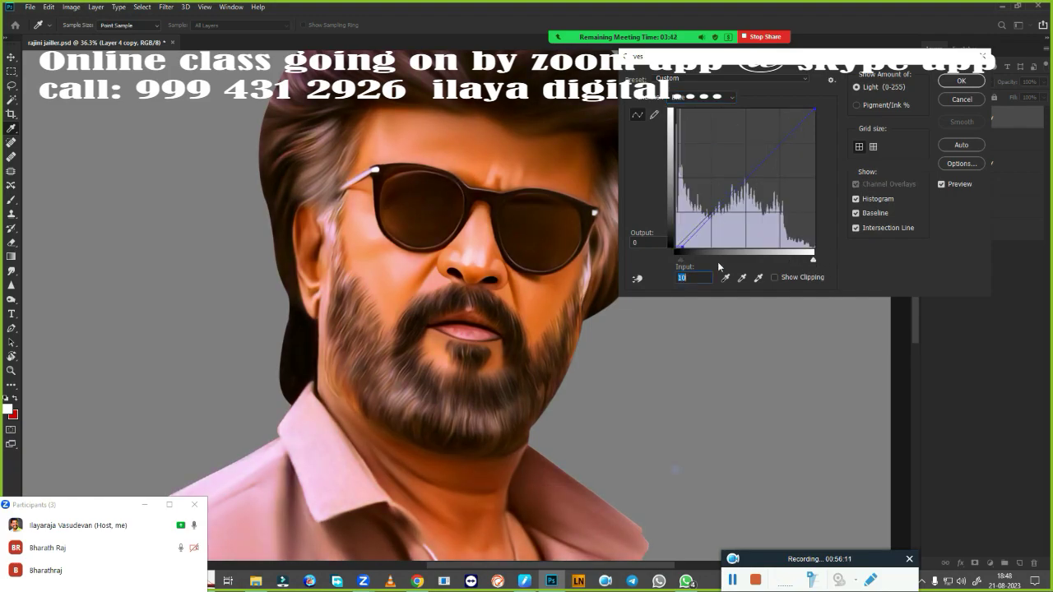
left_click(956, 104)
scroll(675, 344, "down", 2)
Lasso and feather the lips, copy them to a new layer, and boost saturation +26.
scroll(552, 274, "up", 3)
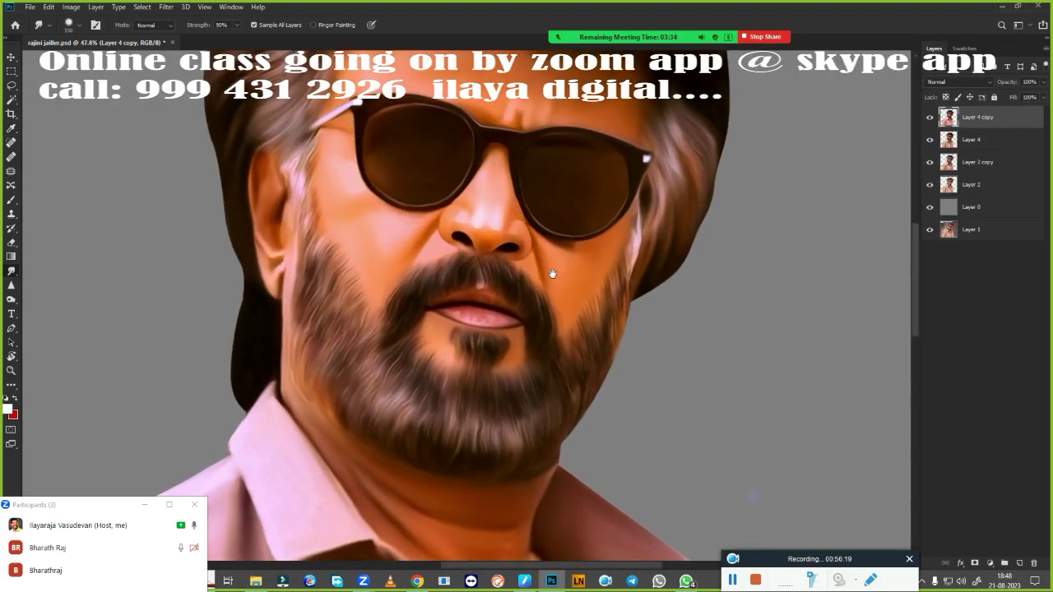
scroll(608, 243, "up", 2)
key("l")
left_click_drag(379, 300, 466, 274)
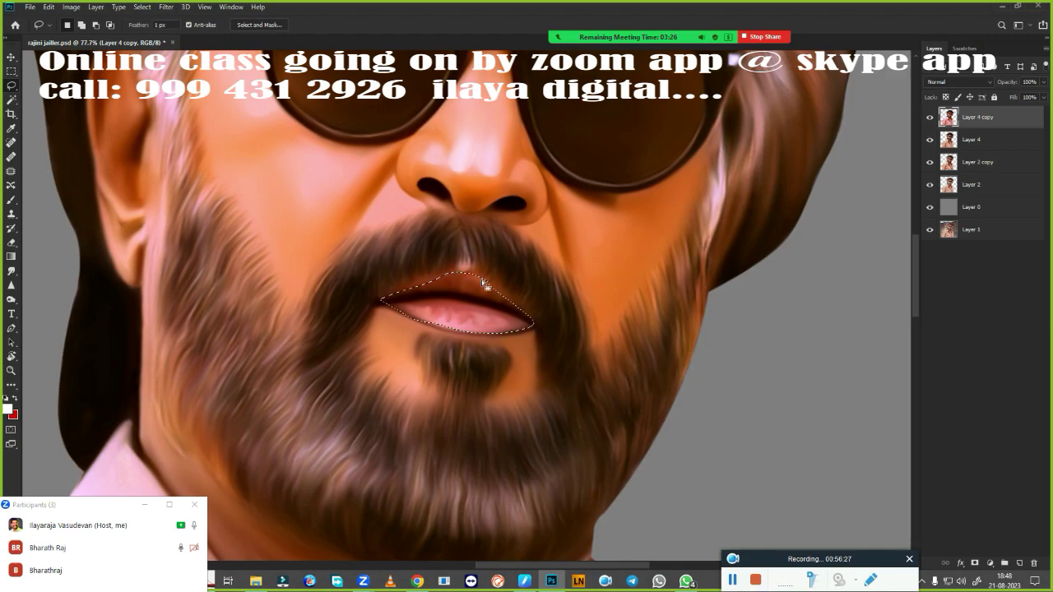
key("shift+F6")
key("Return")
key("ctrl+j")
scroll(485, 285, "down", 2)
key("ctrl+u")
left_click_drag(767, 204, 780, 209)
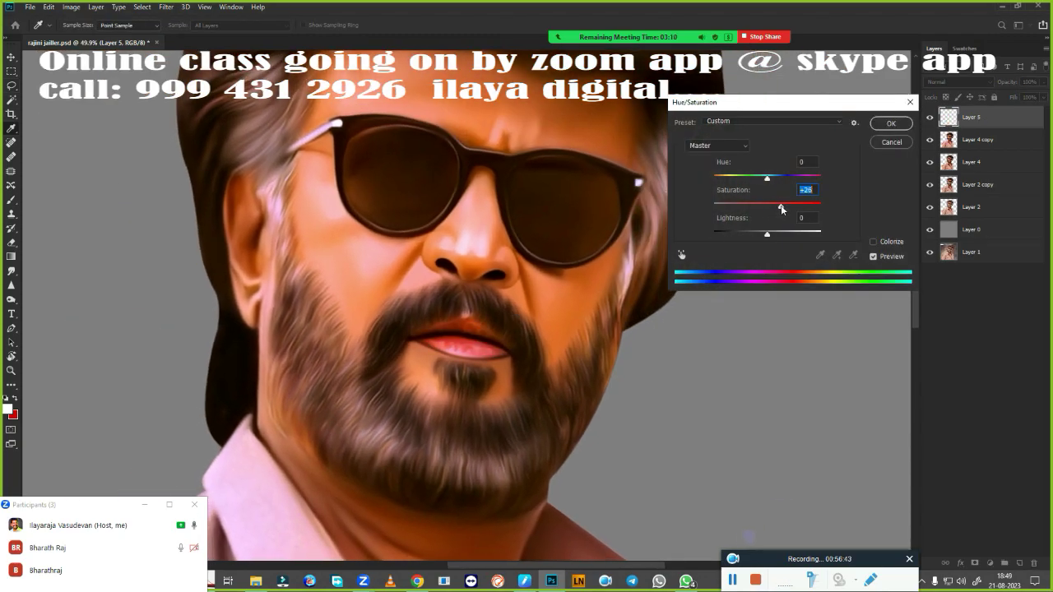
left_click(890, 123)
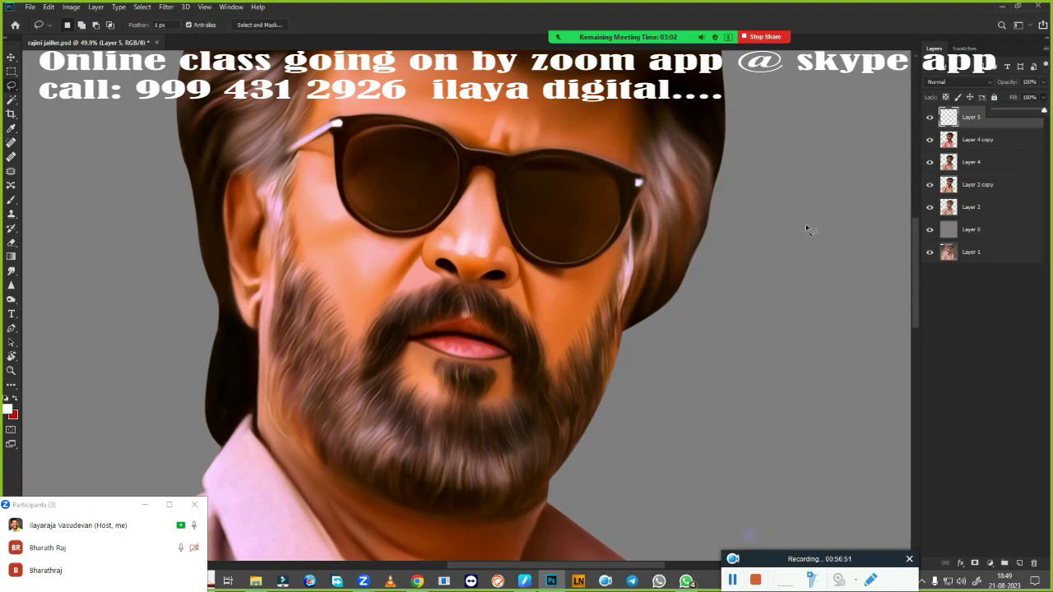
Lasso and feather the nose and cheeks, copy to a layer, and colour-balance them.
scroll(577, 301, "up", 1)
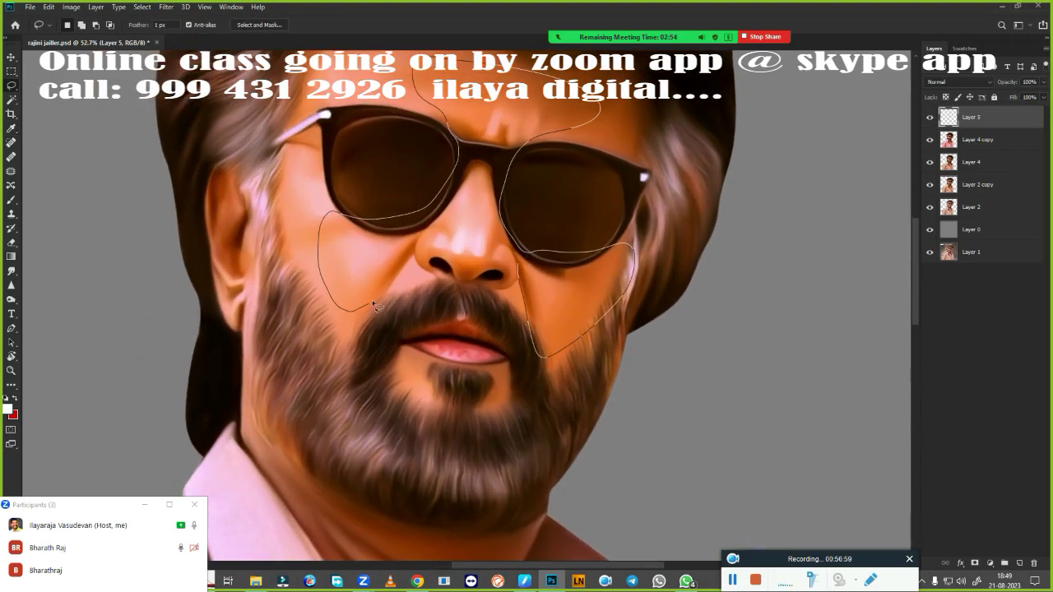
left_click_drag(373, 306, 516, 261)
key("shift+F6")
key("Return")
key("ctrl+j")
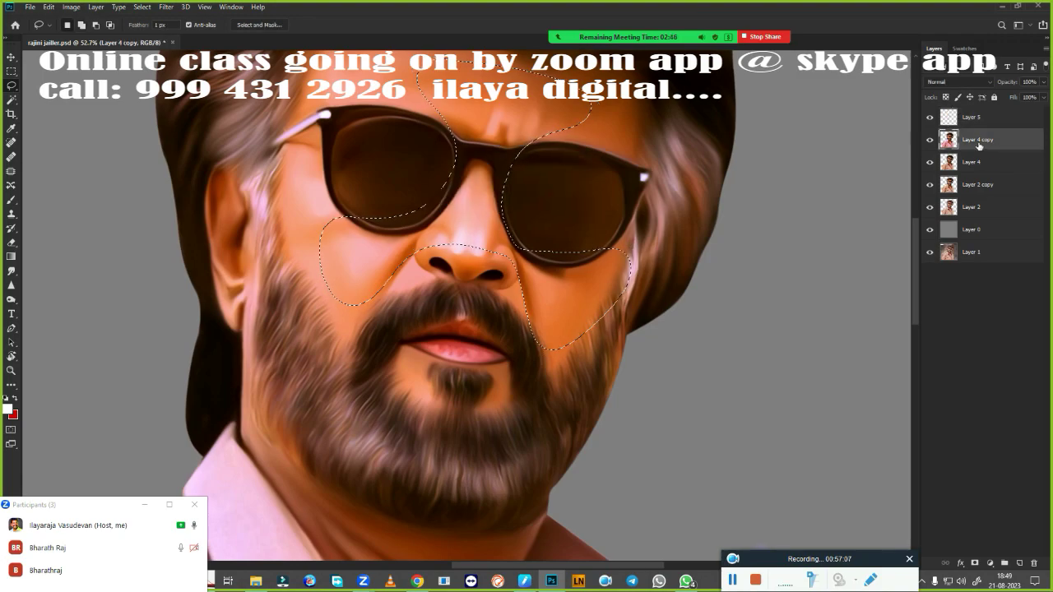
key("ctrl+b")
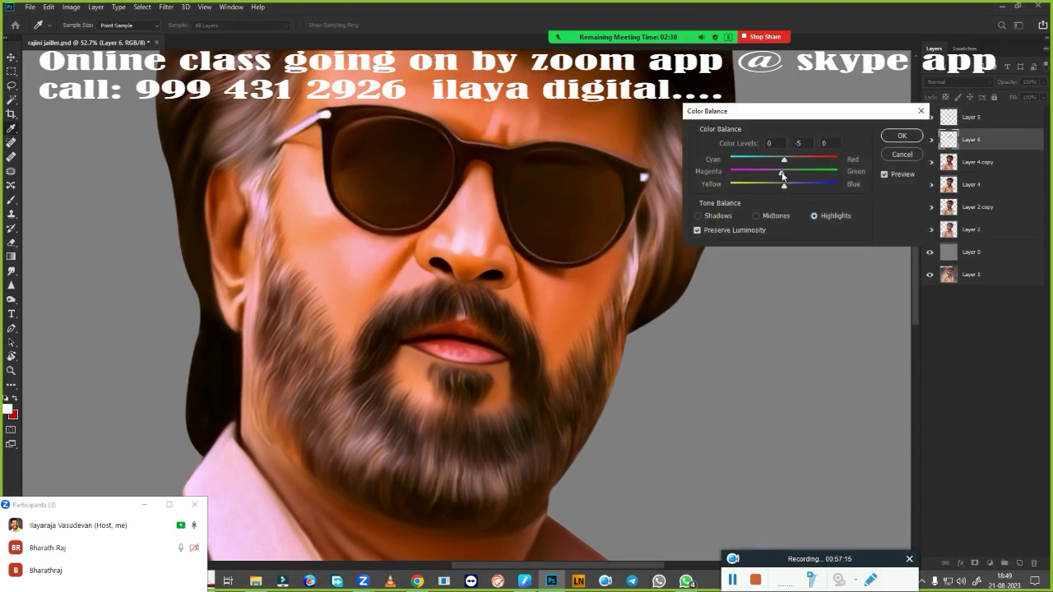
left_click(889, 143)
Erase excess from the cheek layer and merge it into the portrait.
key("ctrl+0")
key("e")
scroll(661, 228, "up", 3)
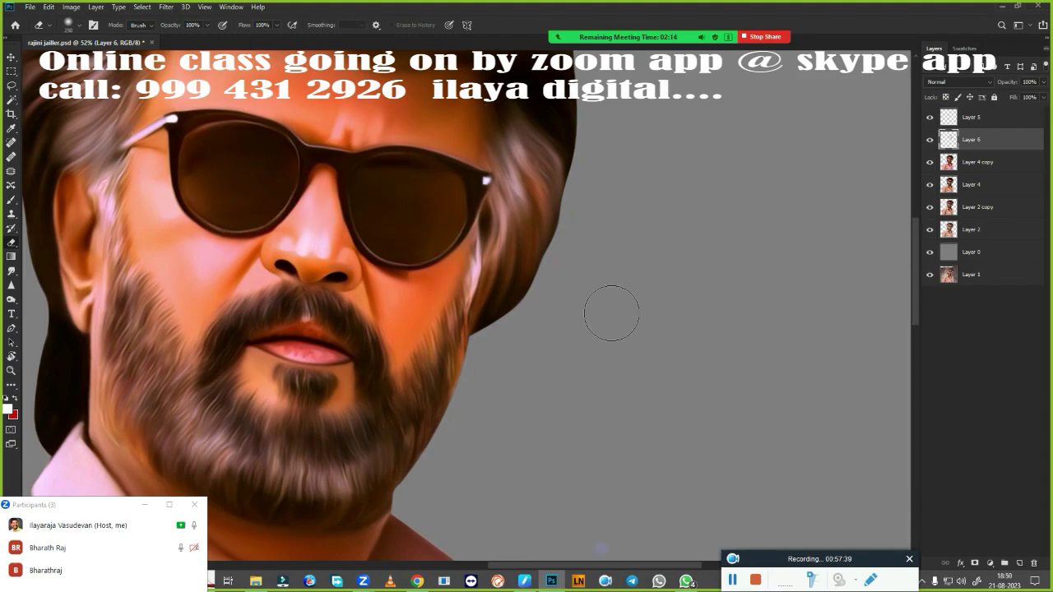
scroll(611, 313, "down", 3)
left_click(996, 123, "shift")
key("ctrl+e")
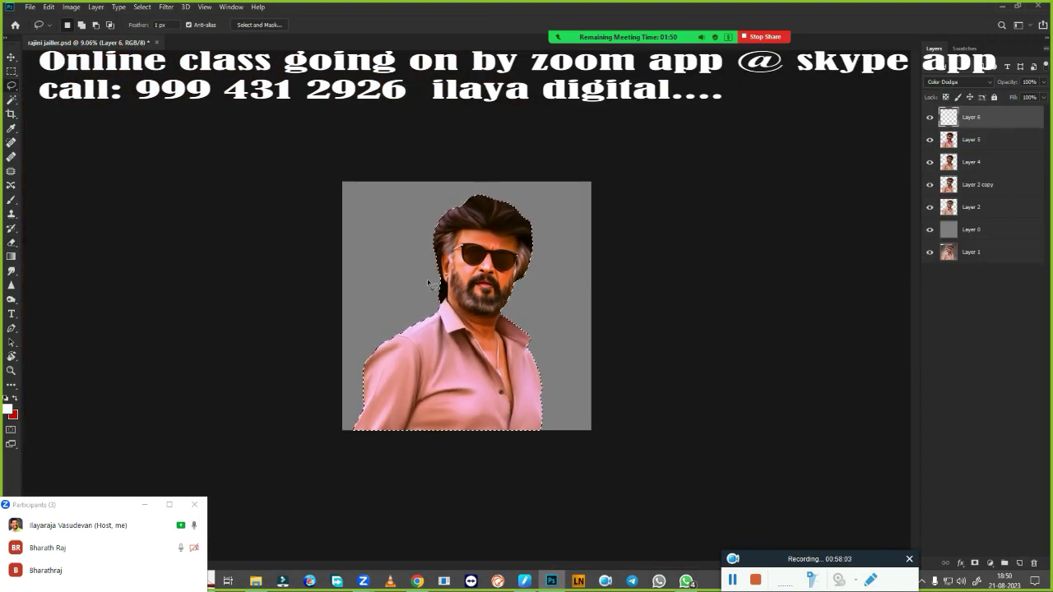
Paint yellow over the hair on an Overlay layer and shift its hue to blue.
left_click(10, 411)
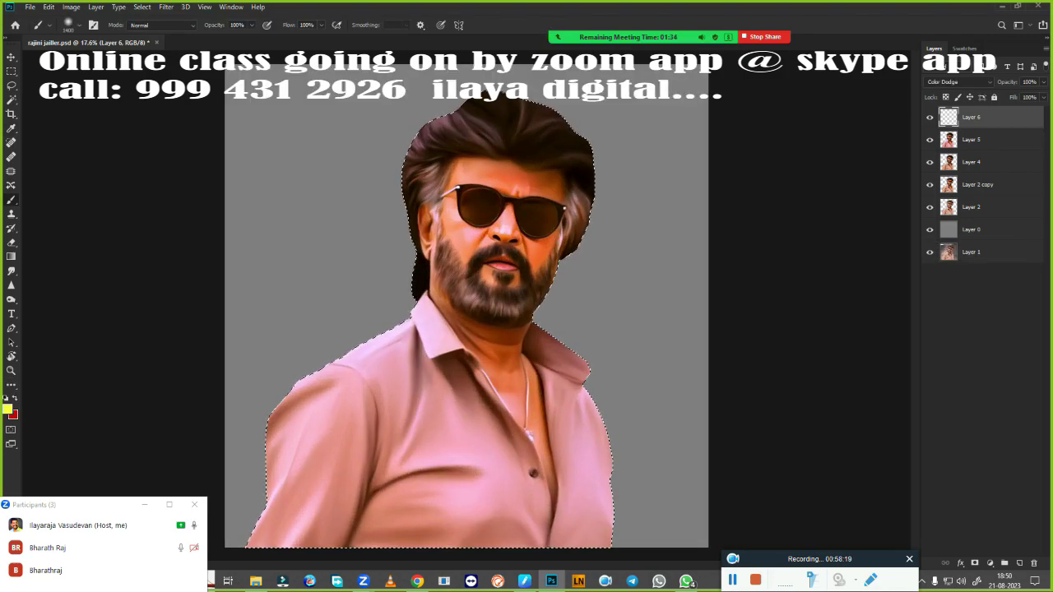
left_click_drag(576, 148, 236, 459)
left_click_drag(296, 387, 493, 206)
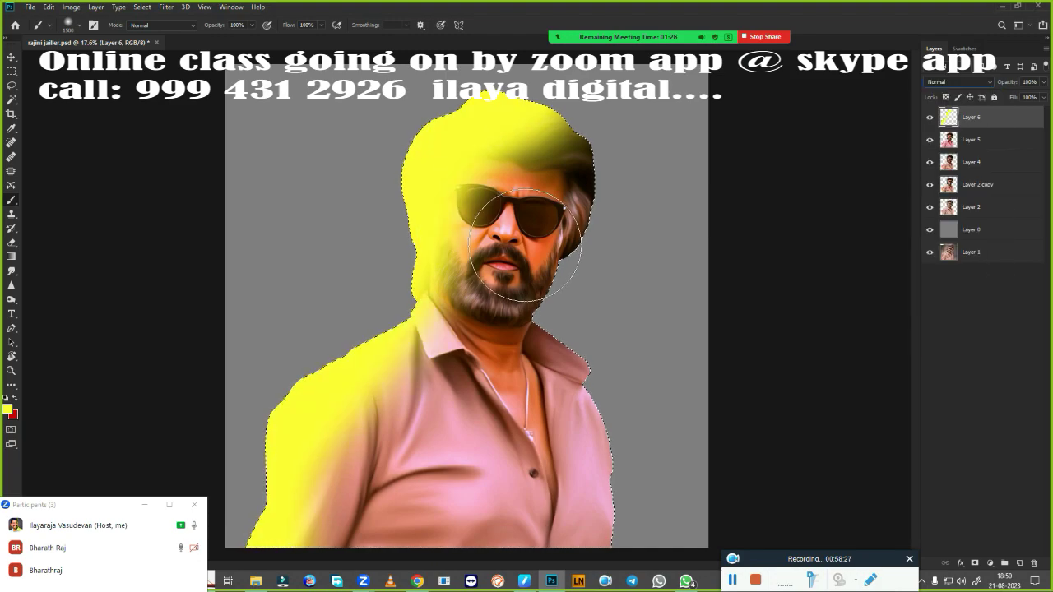
left_click(958, 82)
left_click(954, 221)
key("ctrl+u")
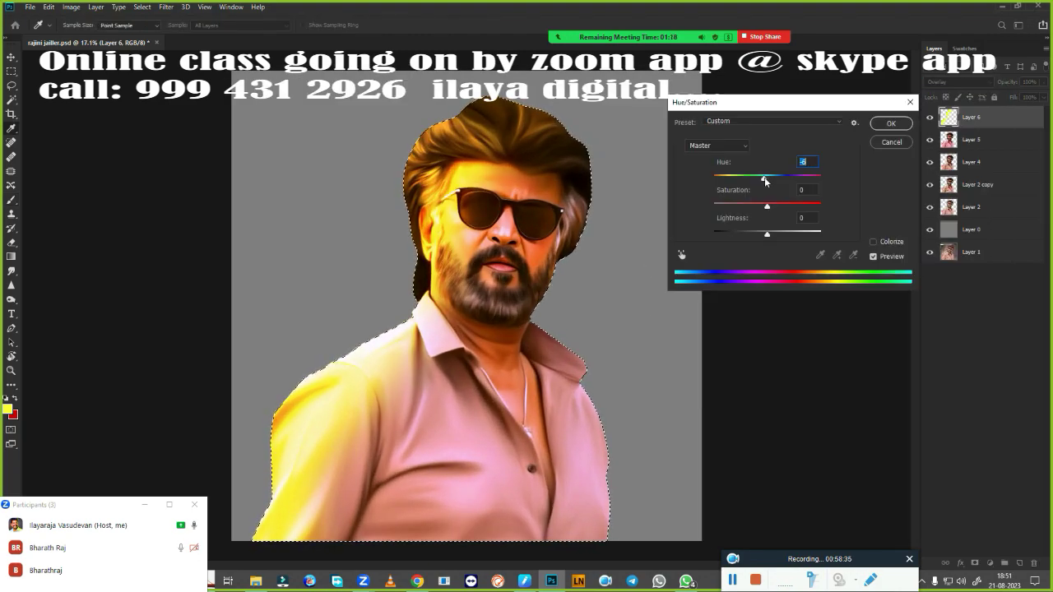
mouse_move(767, 176)
left_mouse_down()
mouse_move(715, 176)
mouse_move(816, 181)
left_mouse_up()
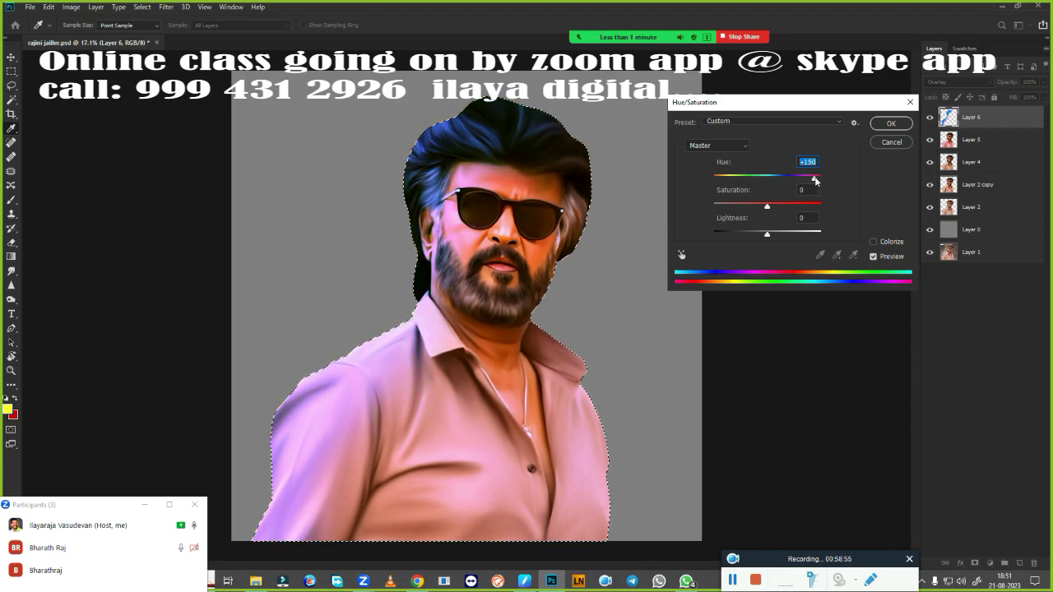
left_click(891, 123)
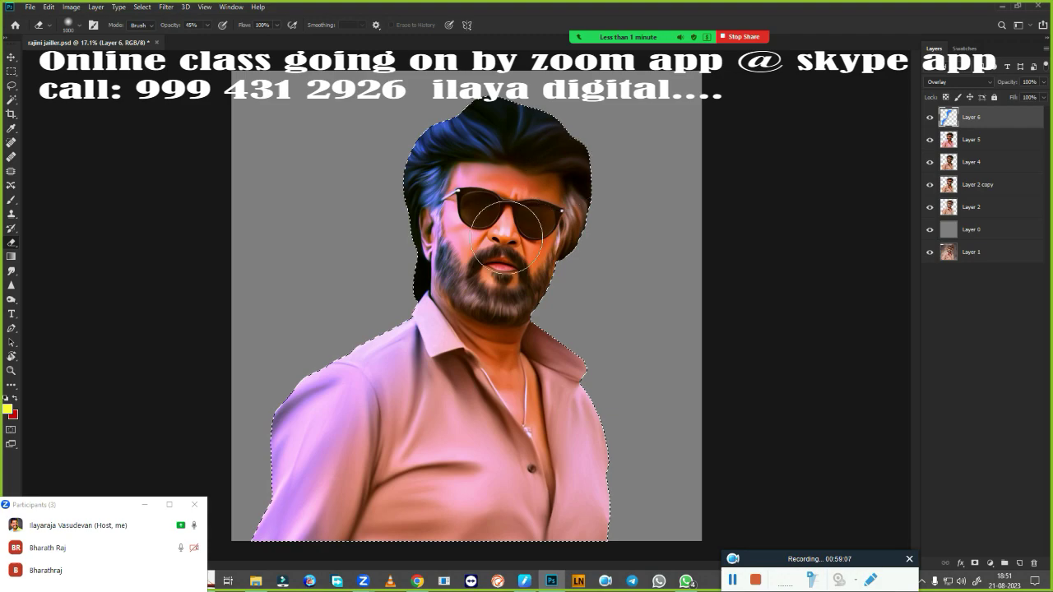
Paint a second Overlay yellow layer on the right side, shift it orange, erase hair spill.
key("b")
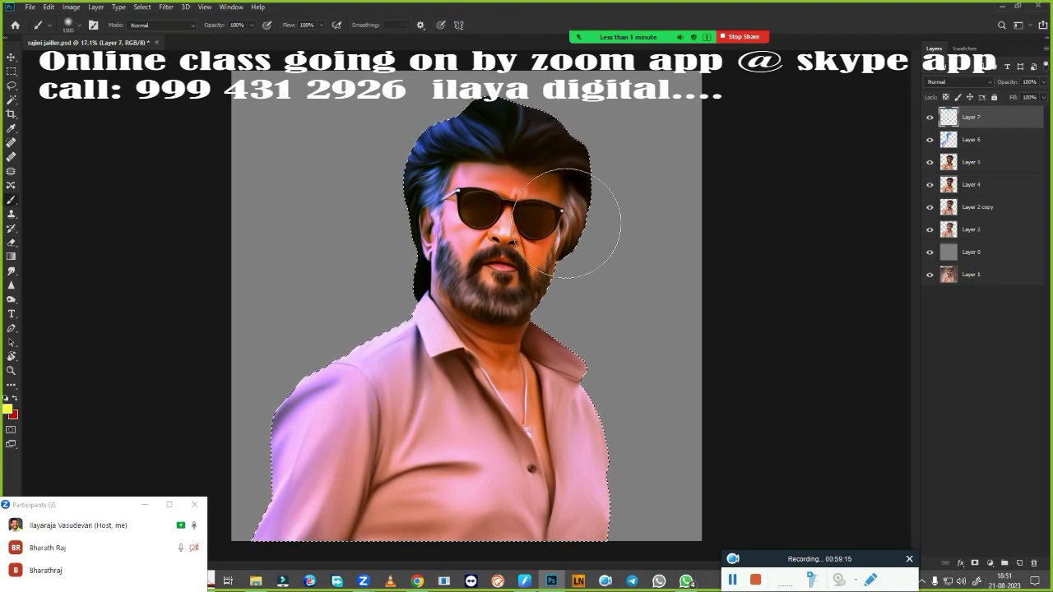
mouse_move(587, 223)
left_mouse_down()
mouse_move(639, 423)
mouse_move(576, 510)
left_mouse_up()
left_click(959, 82)
left_click(955, 206)
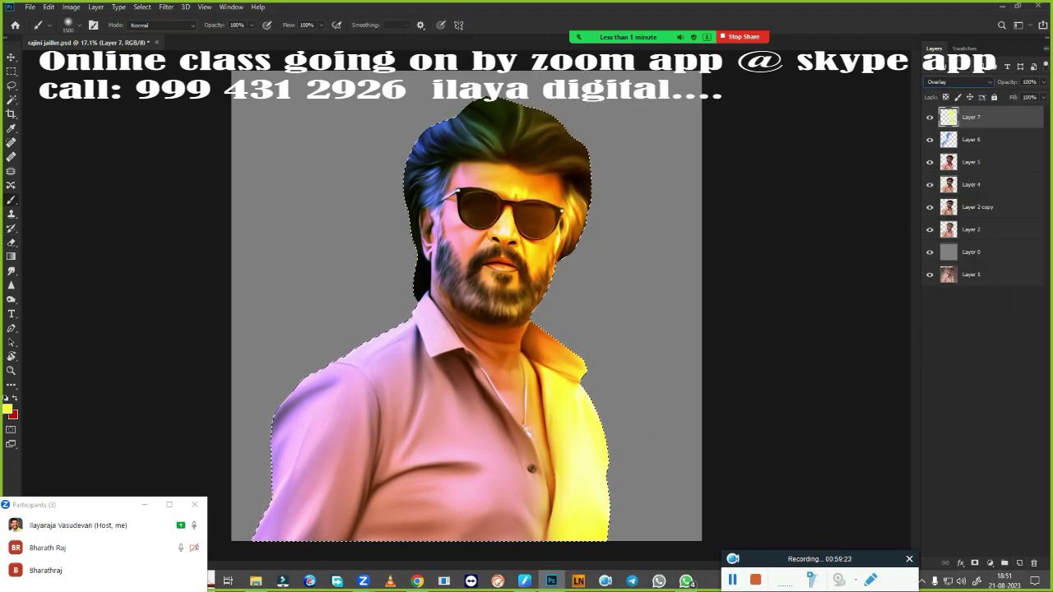
key("ctrl+u")
mouse_move(767, 177)
left_mouse_down()
mouse_move(719, 180)
mouse_move(757, 182)
left_mouse_up()
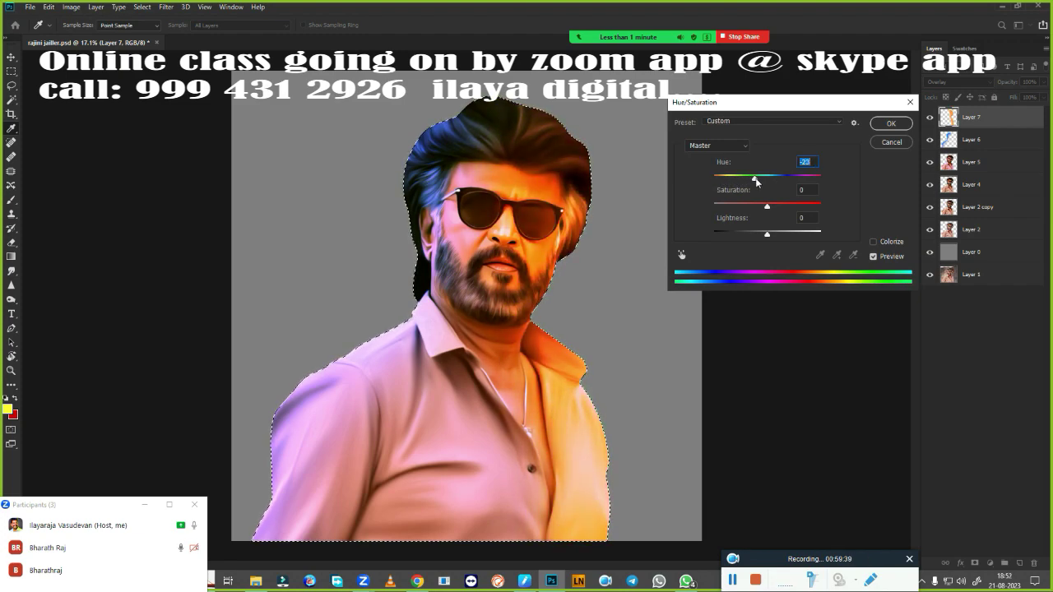
left_click(892, 124)
key("e")
mouse_move(511, 173)
left_mouse_down()
mouse_move(527, 231)
mouse_move(506, 148)
left_mouse_up()
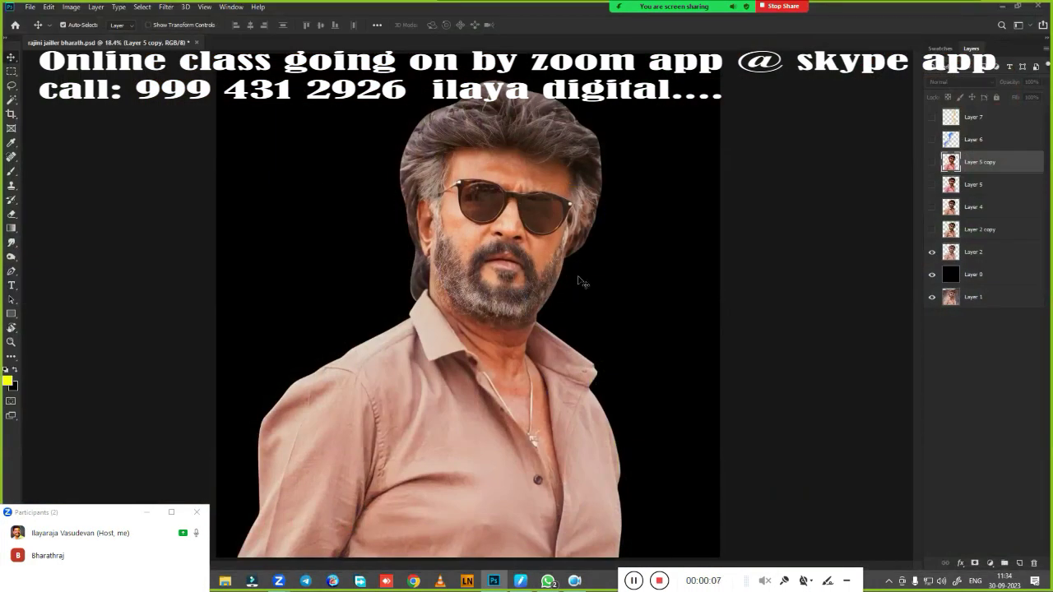
Toggle layer visibility to compare, ending with Layers 5, 4 and 2 hidden.
left_click(933, 274)
left_click(932, 252)
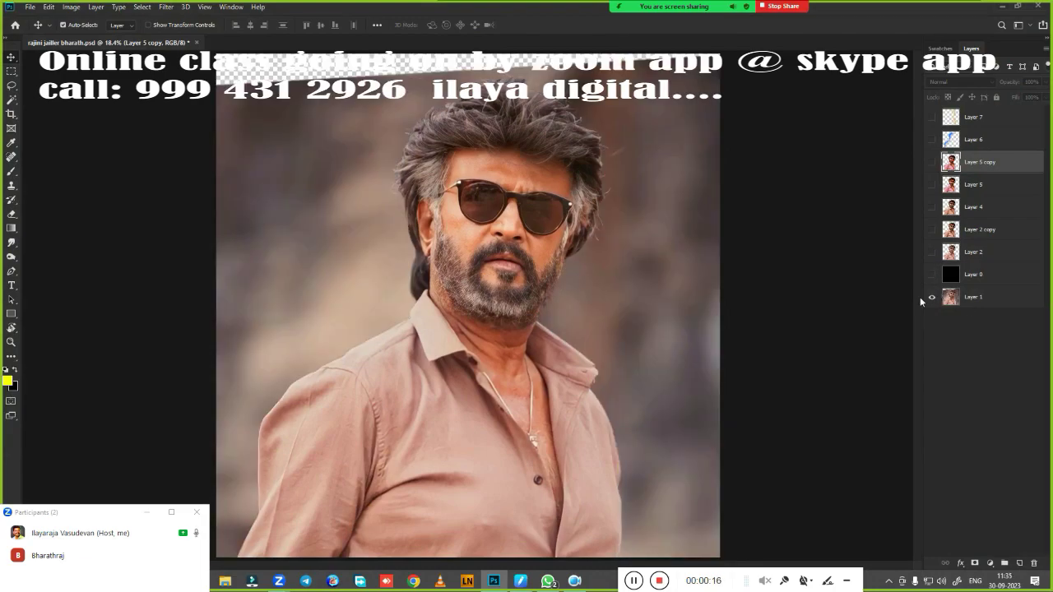
left_click(932, 274)
left_click(932, 252)
left_click(933, 230)
left_click(932, 207)
left_click(932, 184)
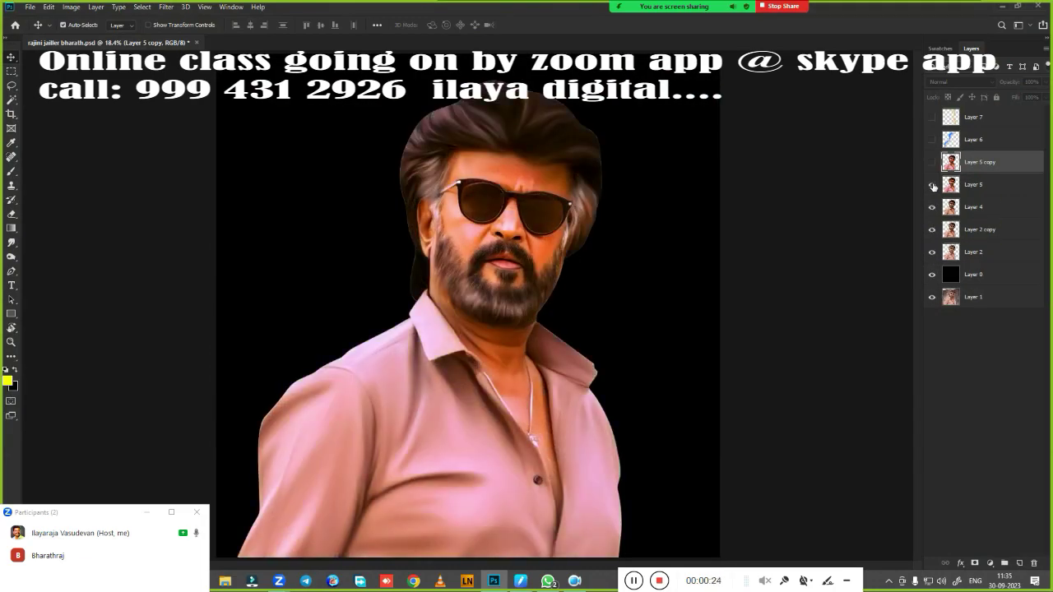
left_click(979, 184)
left_click(933, 184)
left_click(933, 207)
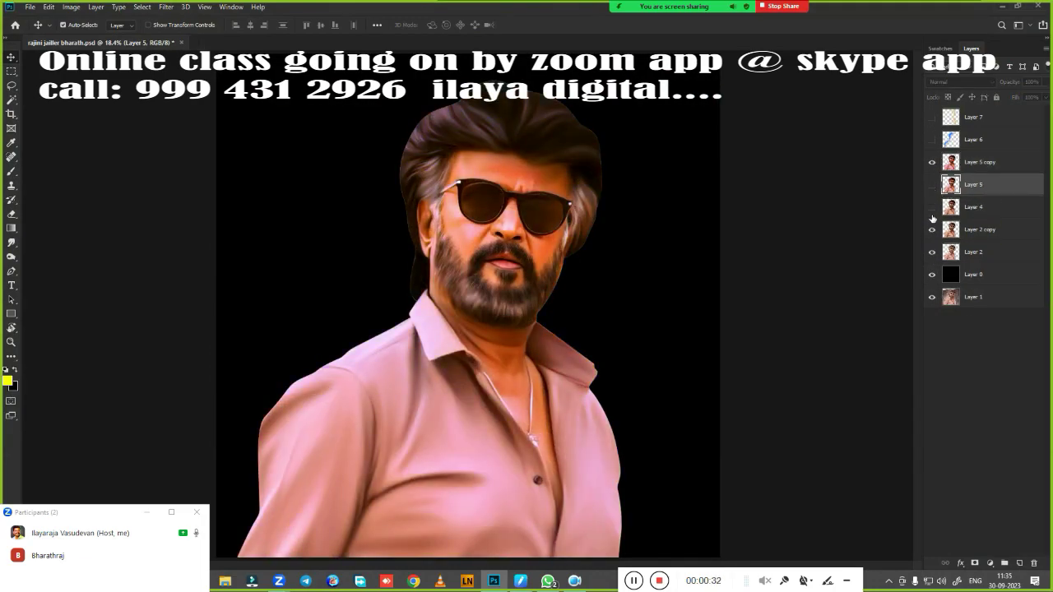
left_click(933, 252)
Add a new empty Layer 8 above Layer 5 copy with brush size 15.
left_click(1020, 564)
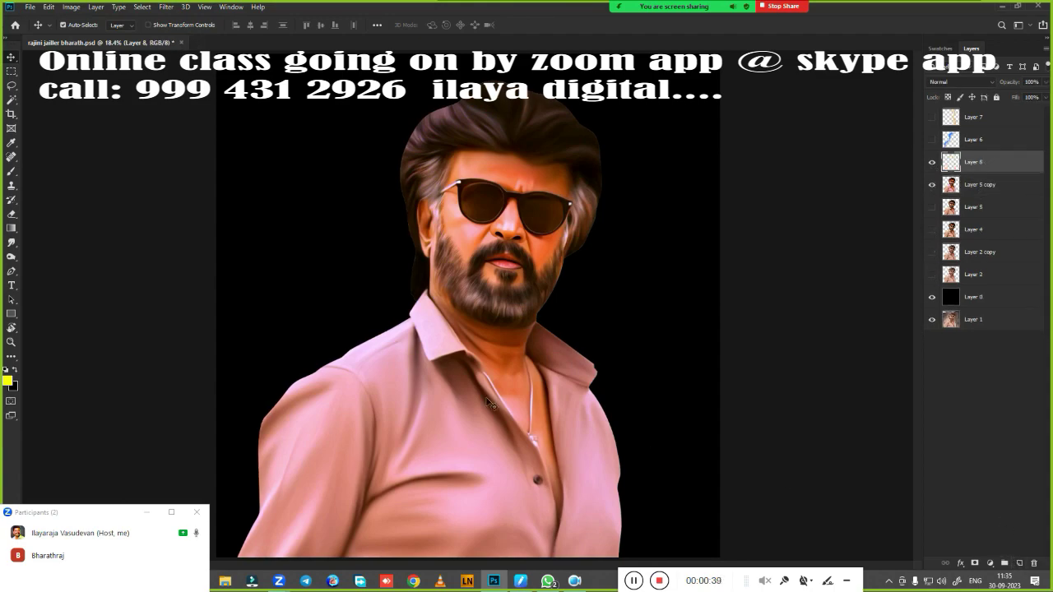
right_click(412, 306)
key("Escape")
right_click(422, 292)
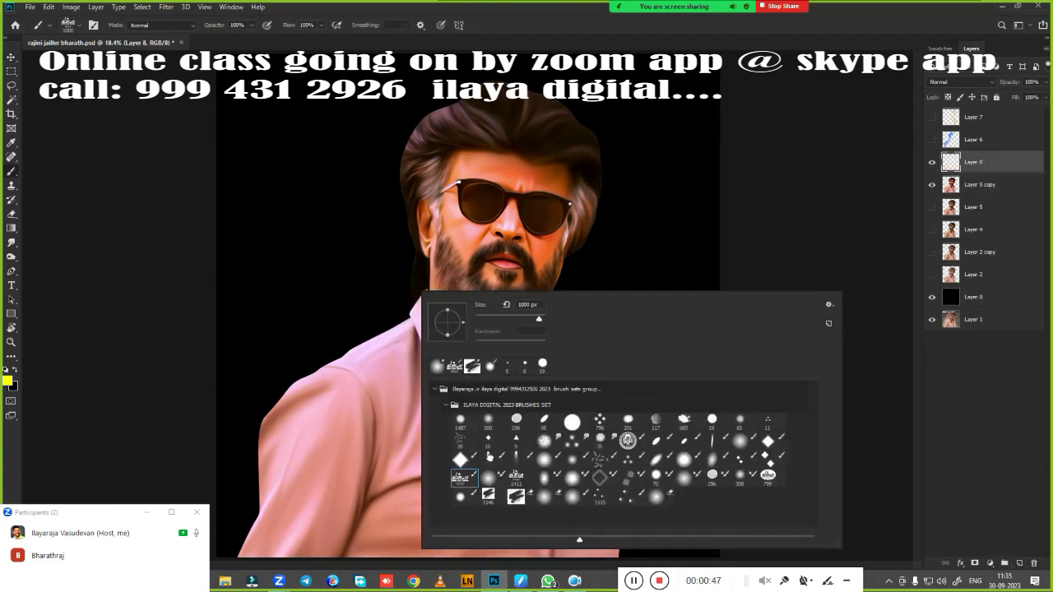
key("Escape")
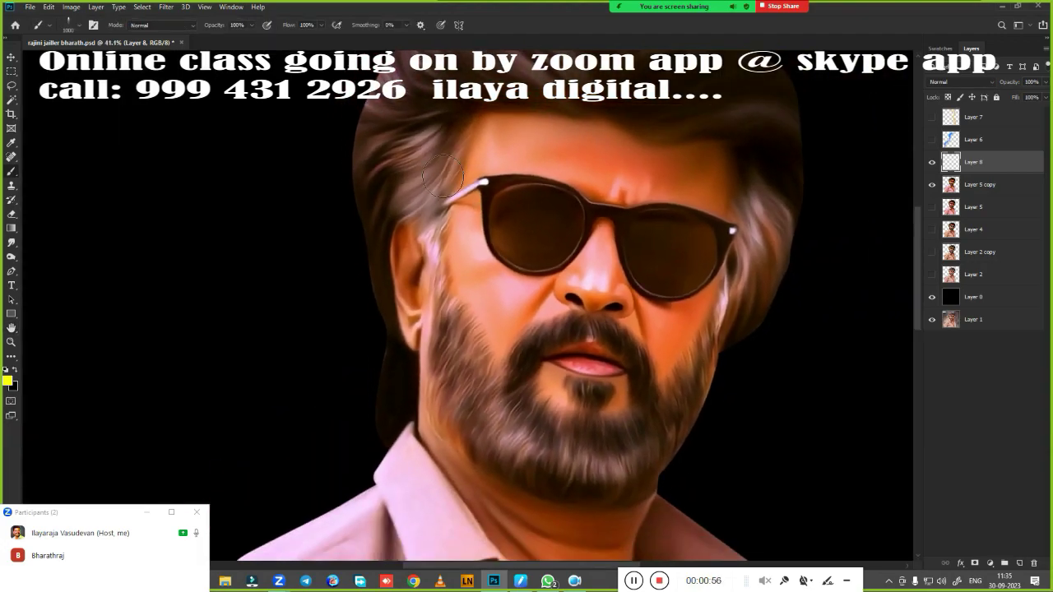
type("15")
left_click(568, 286)
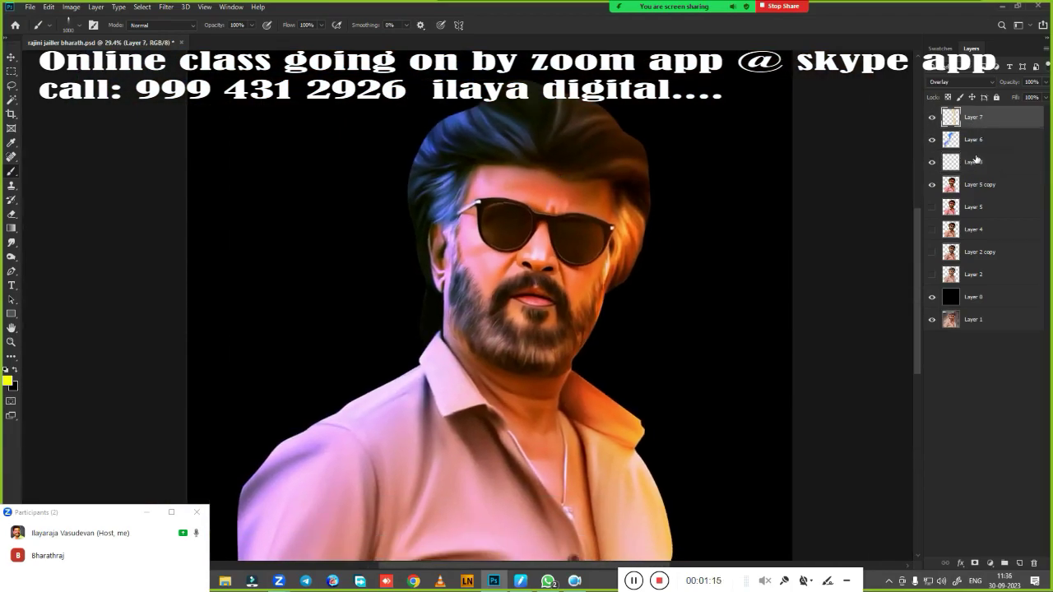
left_click(976, 161)
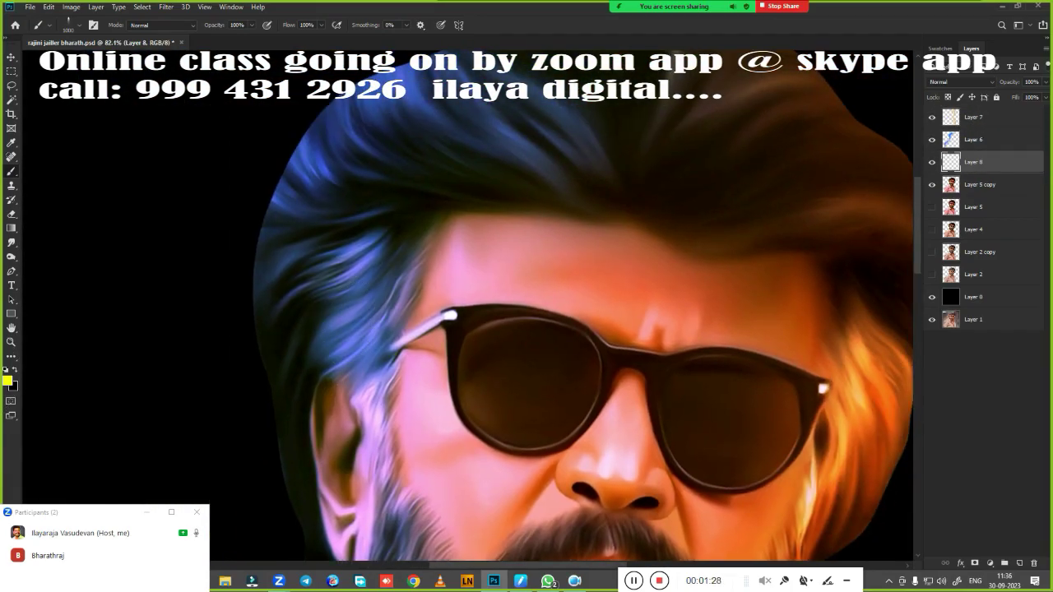
Set light lavender as the paint colour and rotate the view along the hair.
left_click(7, 380)
left_click(658, 322)
left_click(884, 301)
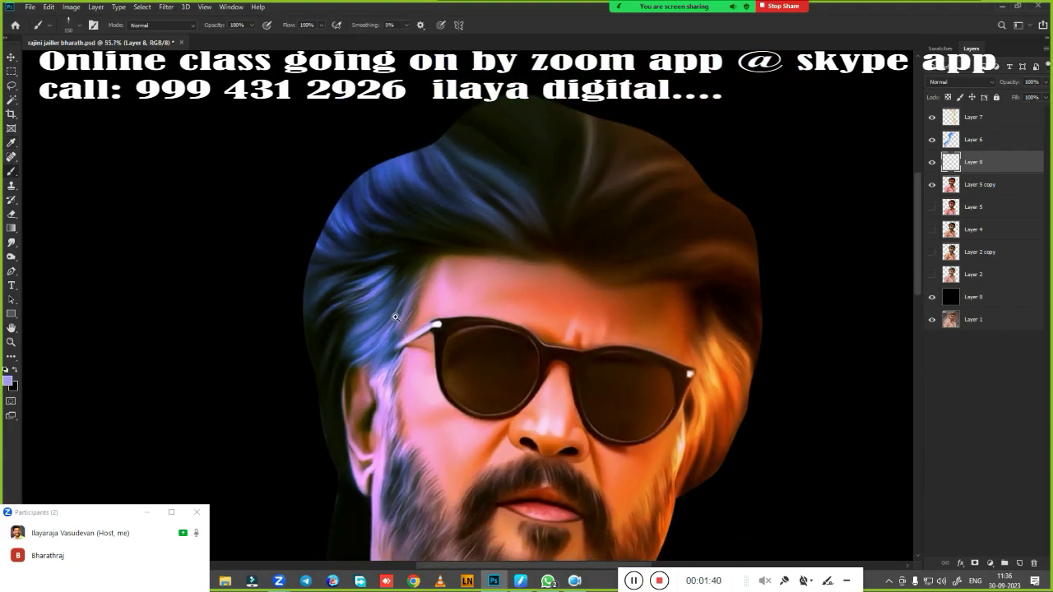
key("r")
left_click_drag(318, 228, 486, 254)
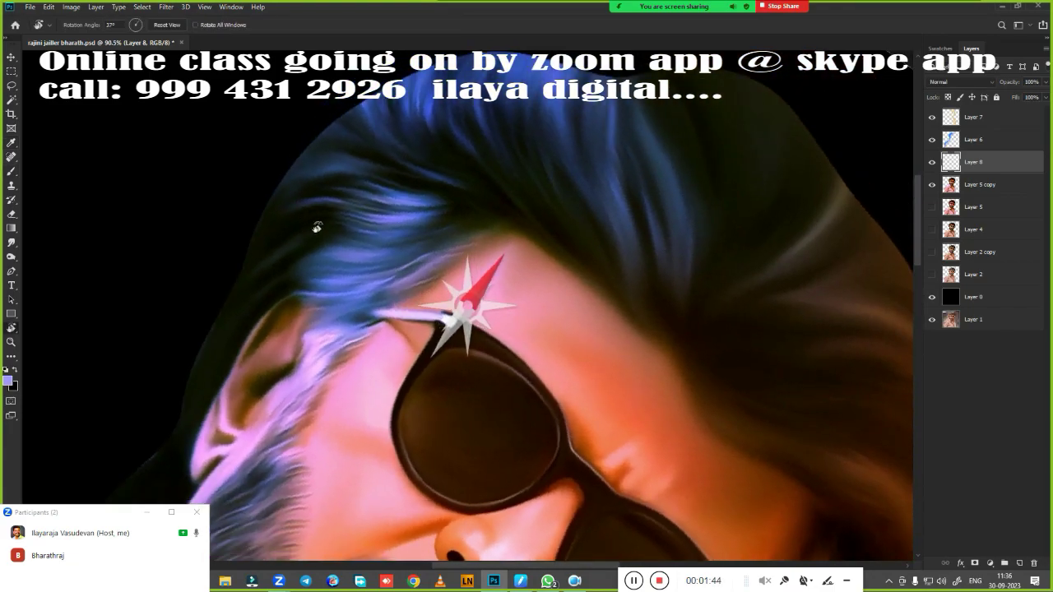
key("b")
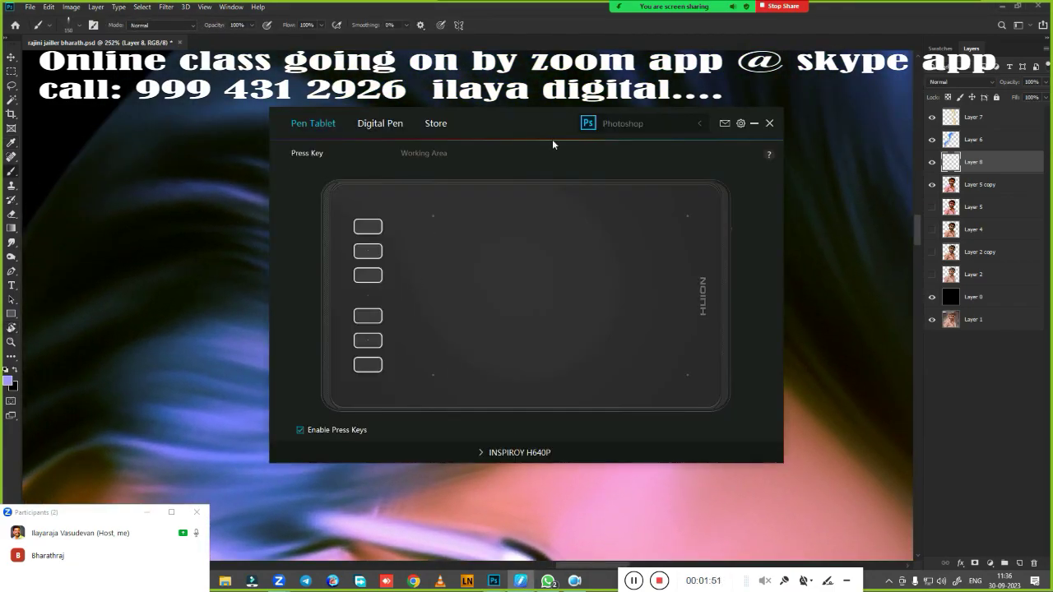
Check the pen pressure sensitivity curve in the Huion tablet driver.
left_click(380, 124)
left_click(417, 160)
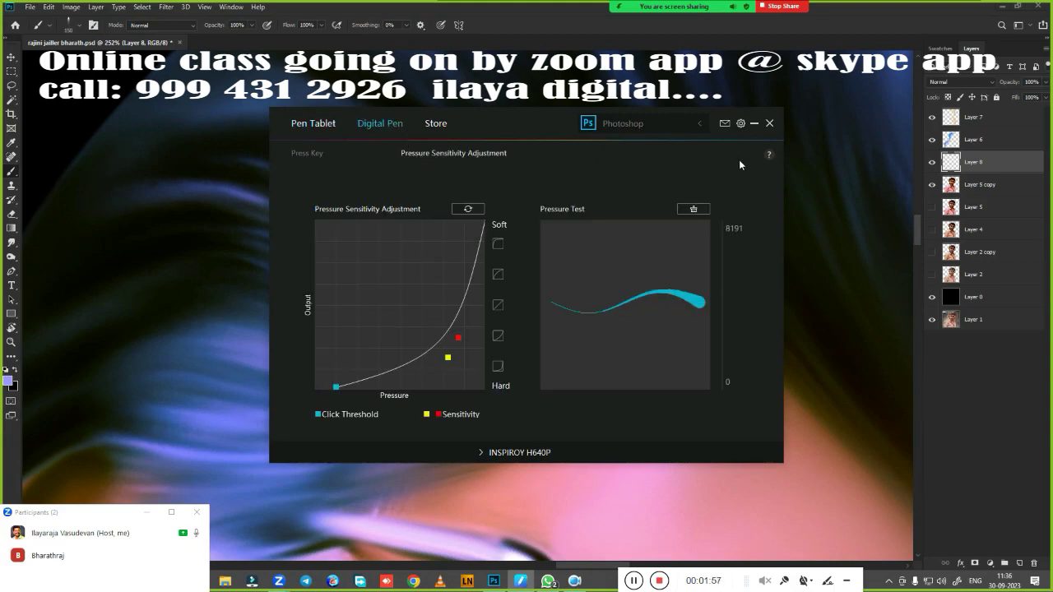
left_click(769, 124)
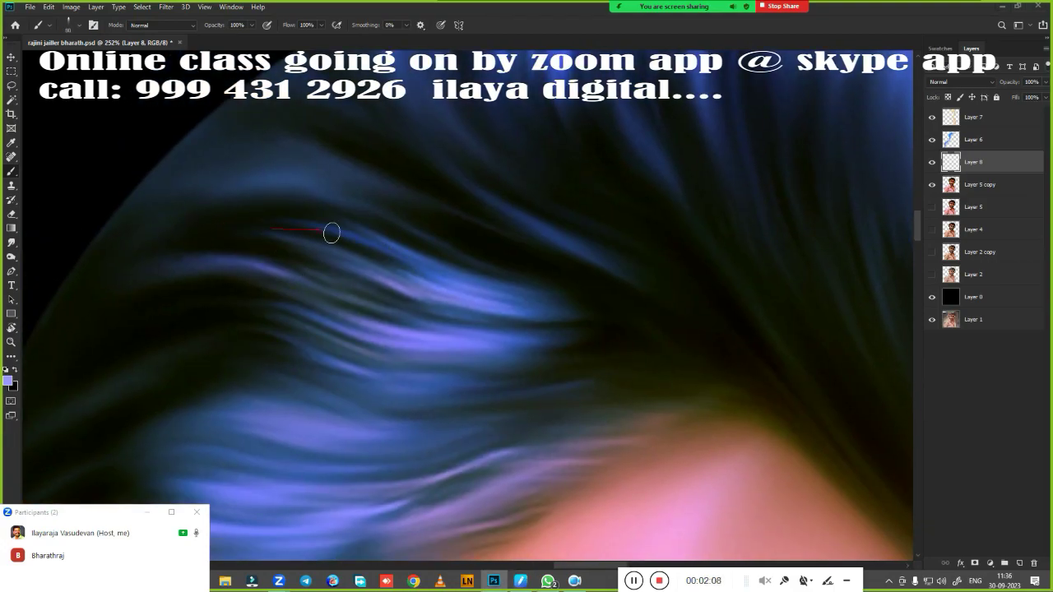
Paint three lavender highlight strokes along the hair strands on Layer 8.
left_click_drag(321, 284, 527, 325)
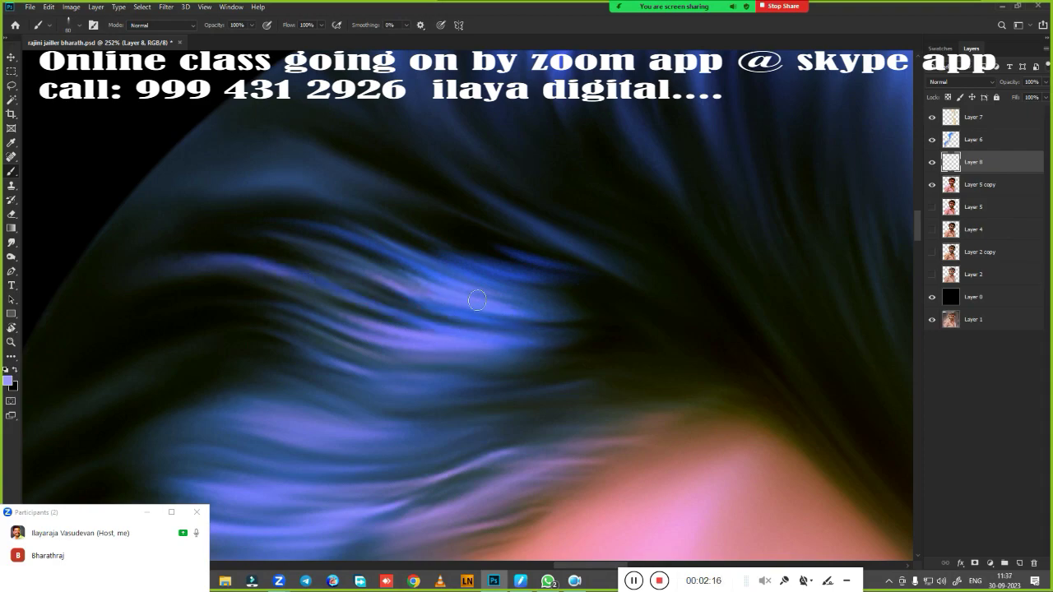
left_click_drag(206, 313, 489, 370)
left_click_drag(255, 416, 493, 358)
scroll(251, 289, "down", 5)
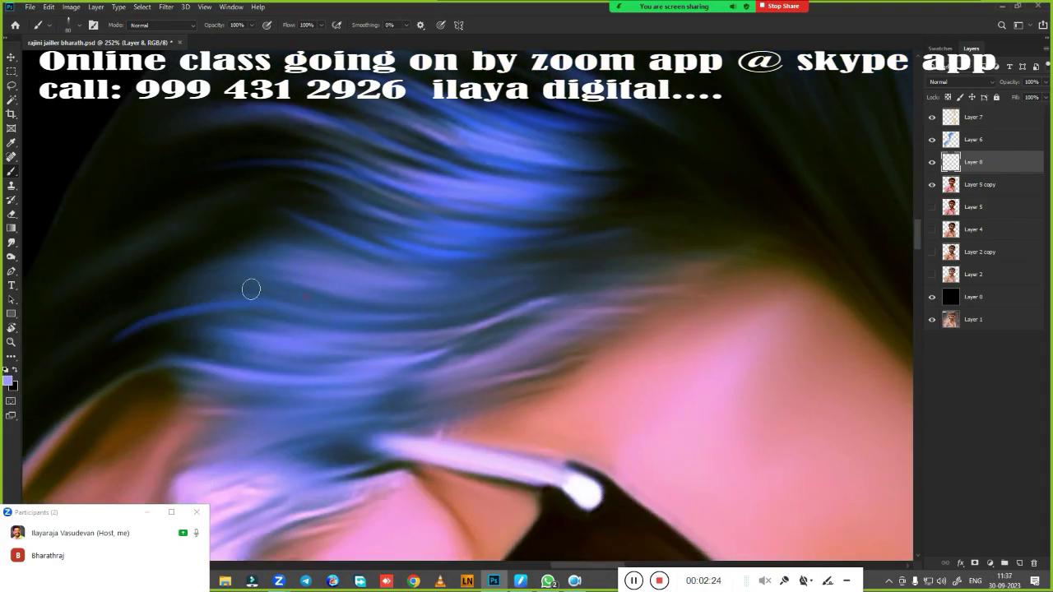
left_click_drag(221, 365, 199, 362)
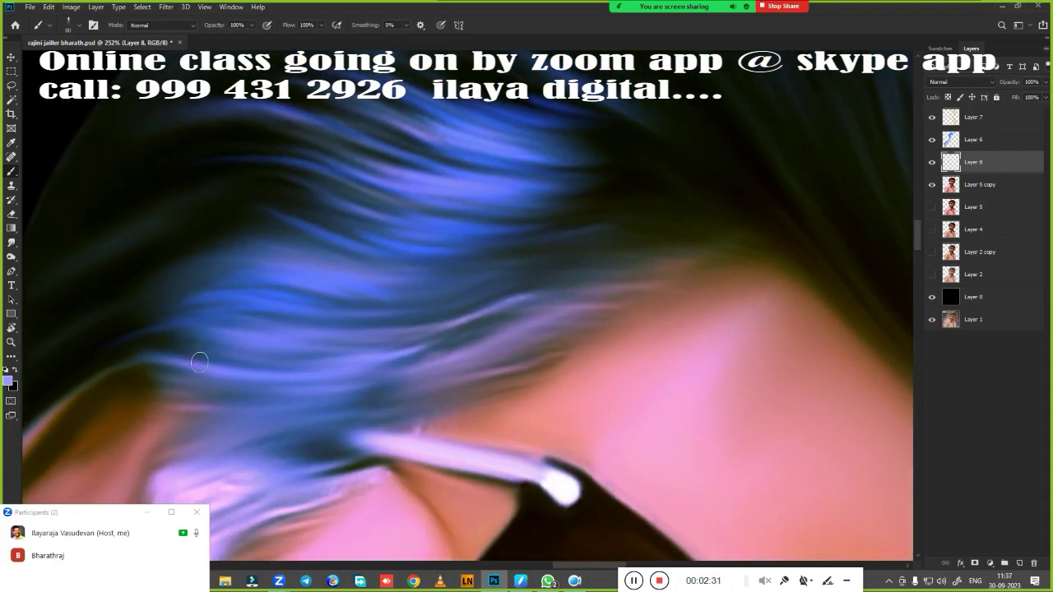
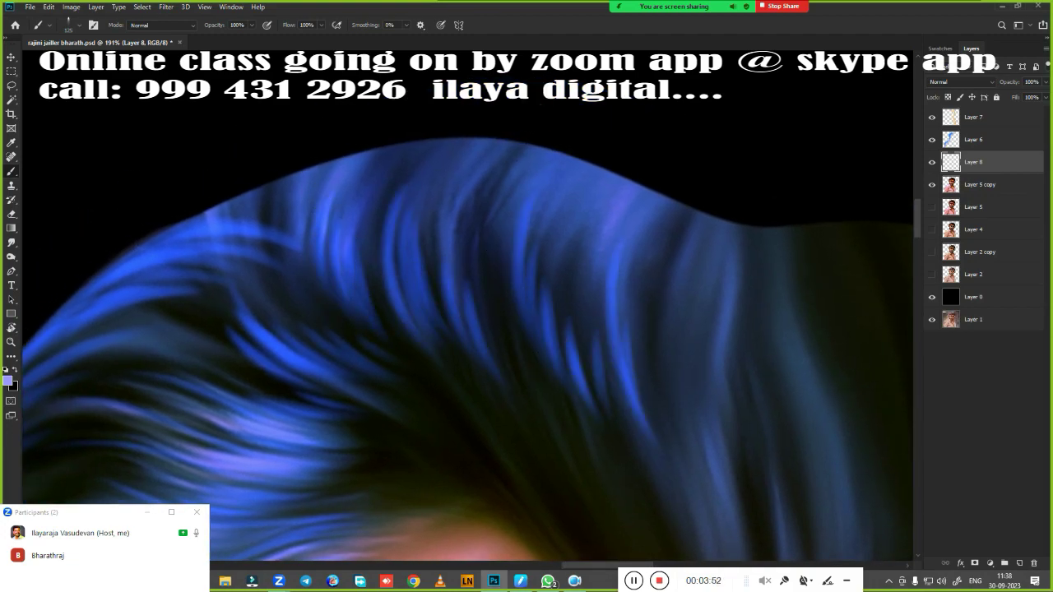
Paint bright blue strands sweeping upward across the hair on Layer 8.
left_click_drag(642, 416, 625, 243)
left_click_drag(540, 374, 544, 201)
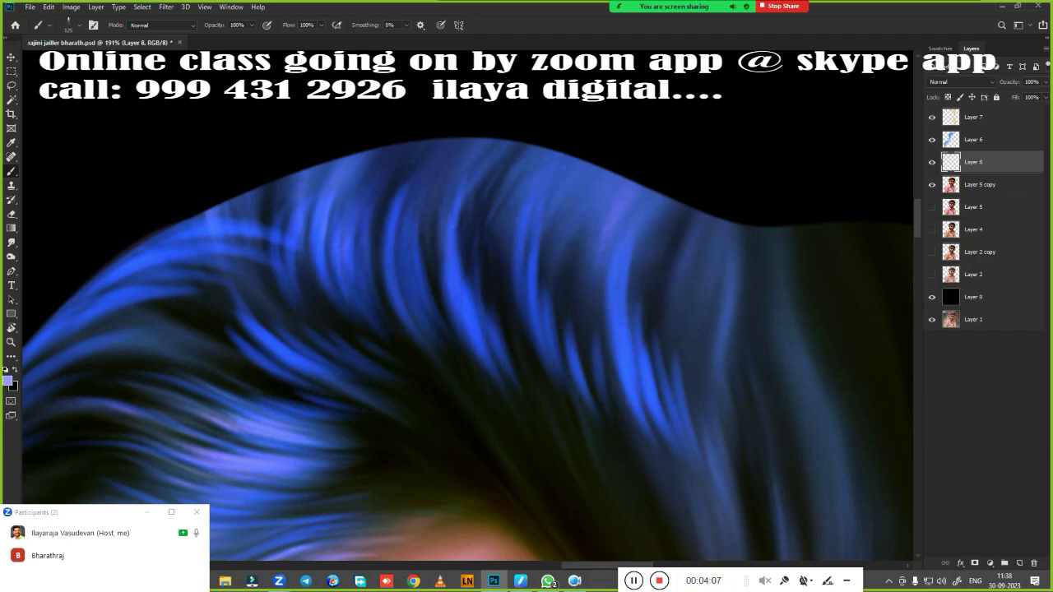
scroll(412, 416, "down", 3)
scroll(454, 313, "up", 4)
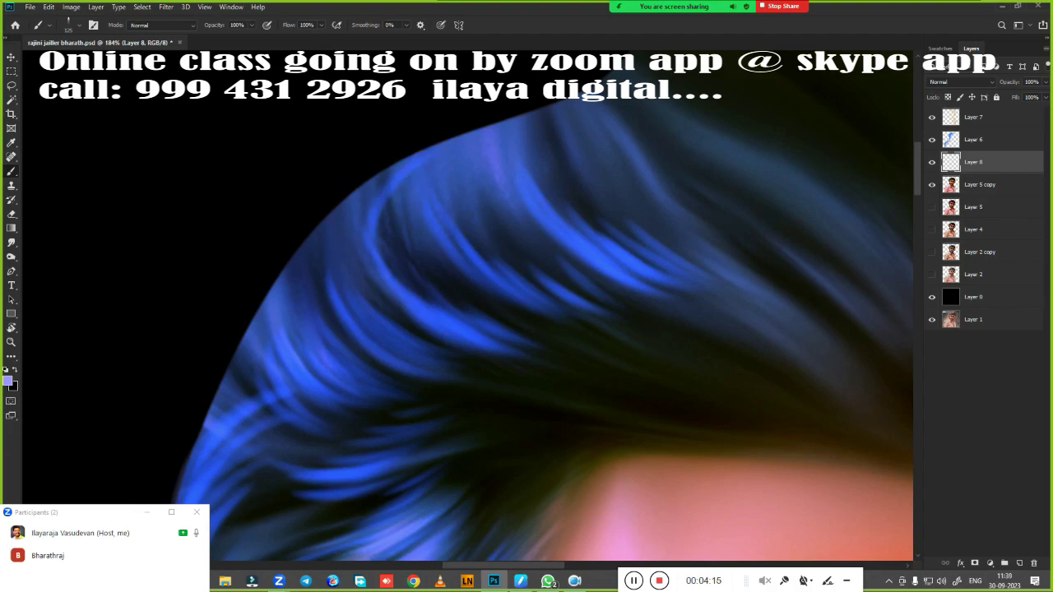
Tilt the canvas to follow the hair direction and paint a tapering blue strand across it.
key("r")
left_click_drag(284, 383, 321, 287)
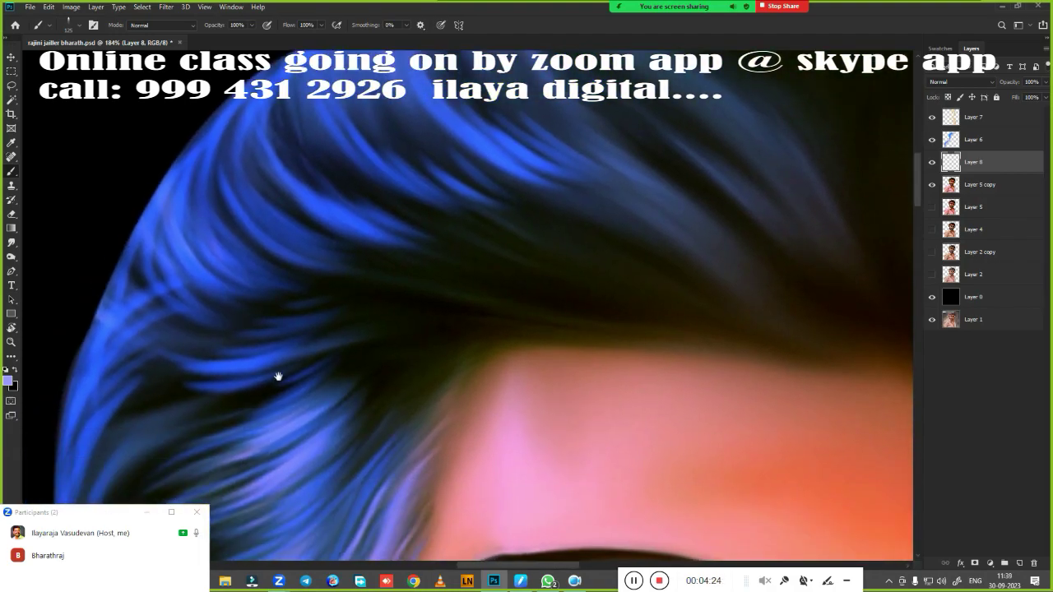
key("b")
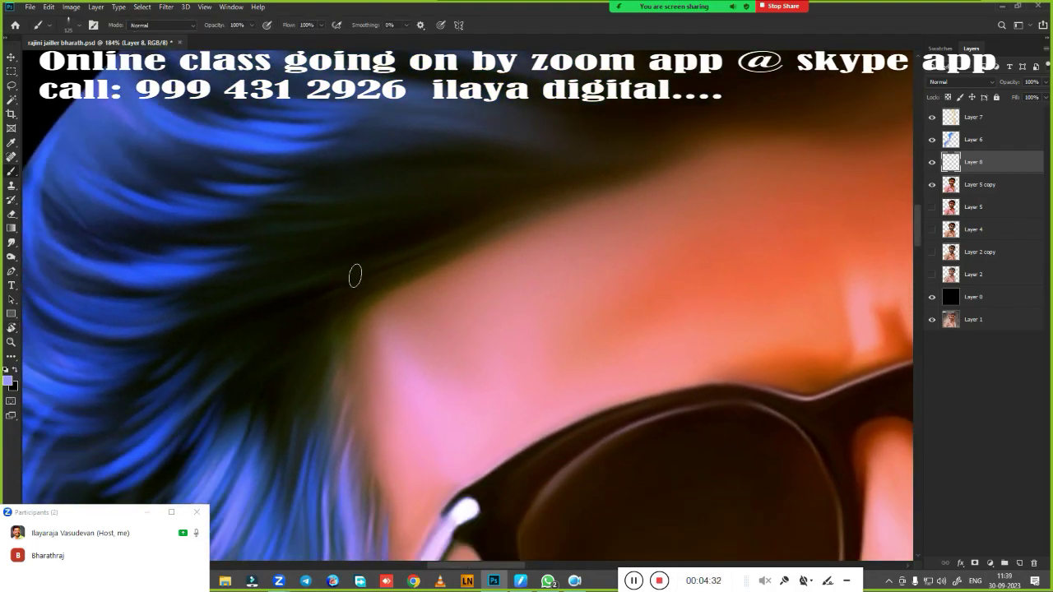
left_click_drag(355, 275, 298, 321)
scroll(435, 306, "up", 3)
key("r")
left_click_drag(435, 305, 451, 357)
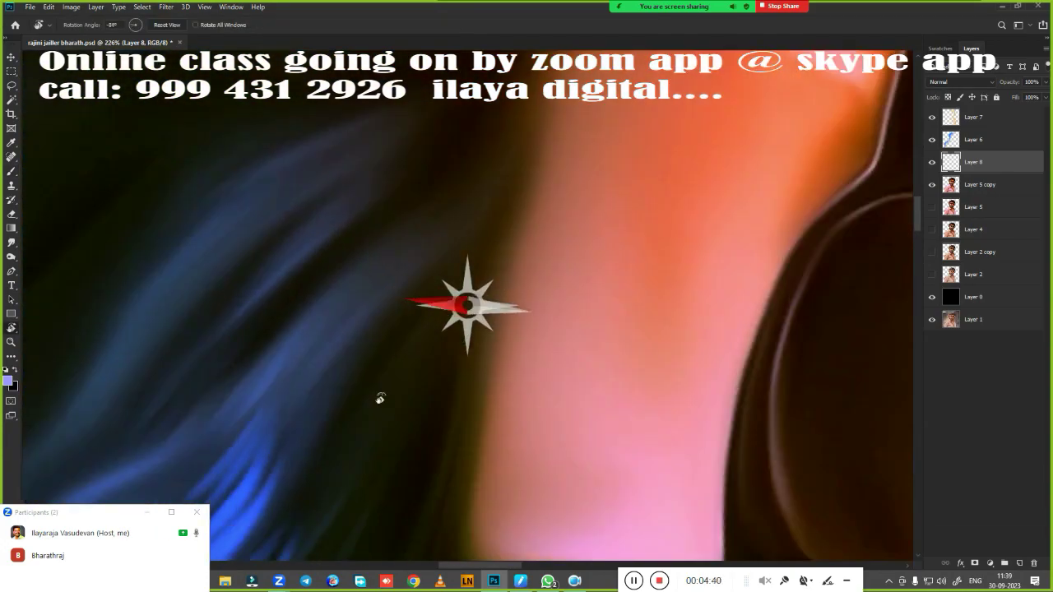
left_click_drag(339, 277, 571, 270)
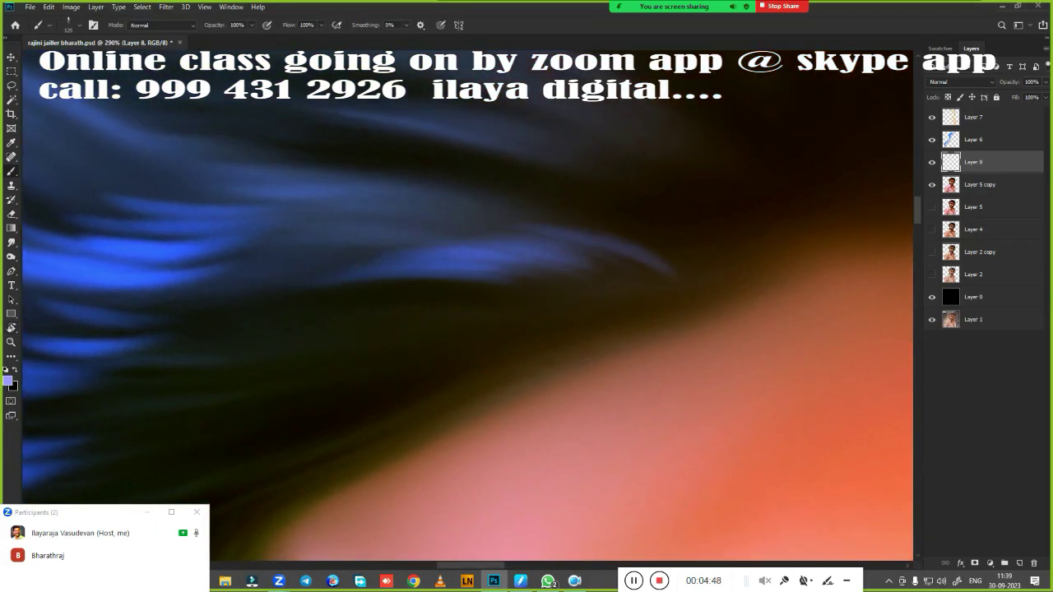
Paint light blue strands toward the skin edge and across the hair.
scroll(455, 192, "down", 3)
scroll(508, 353, "up", 3)
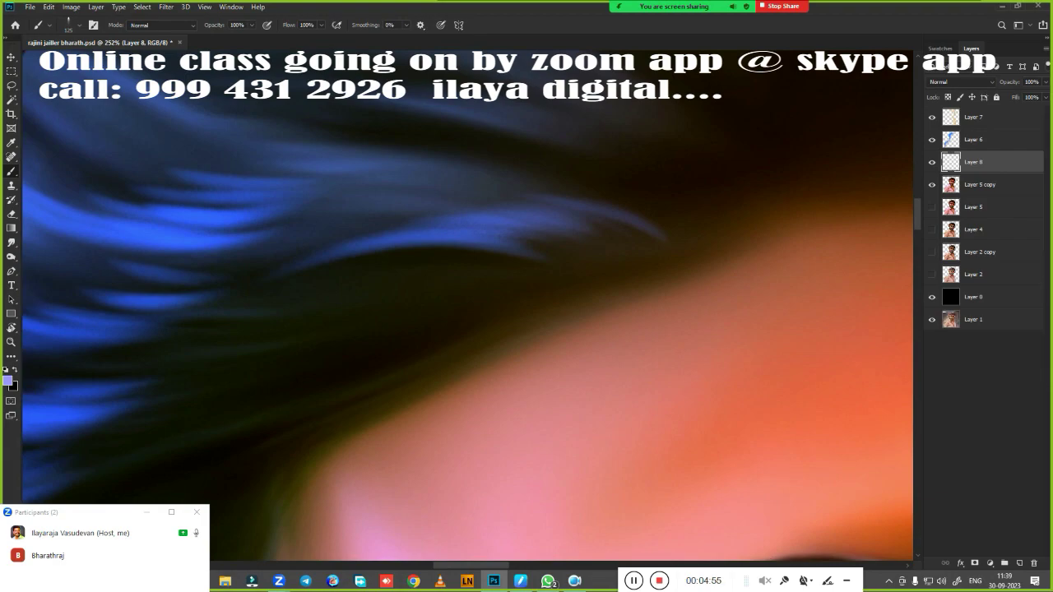
scroll(376, 315, "down", 4)
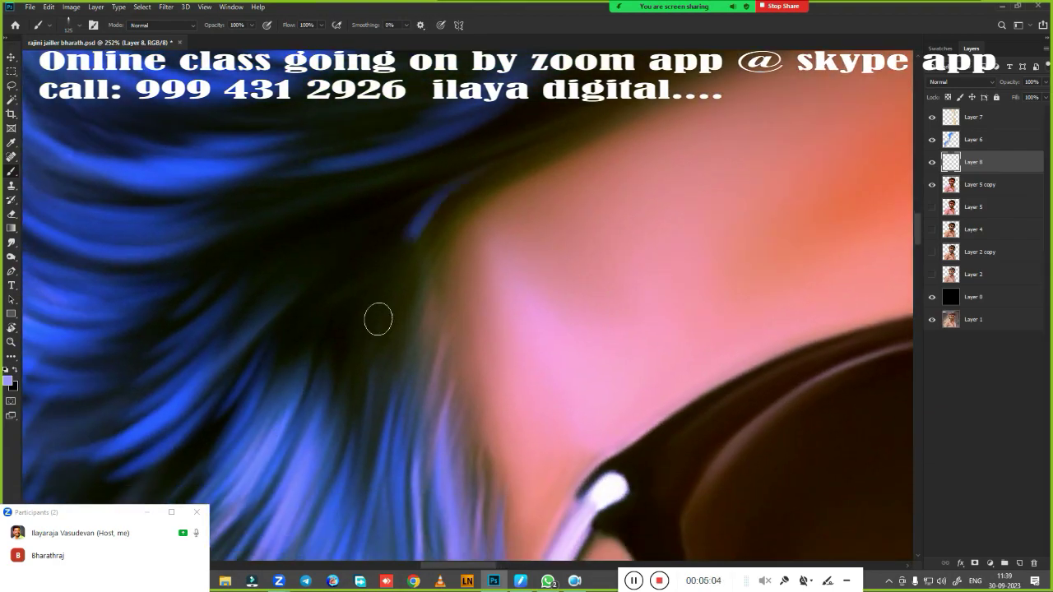
scroll(142, 444, "down", 3)
scroll(303, 272, "up", 4)
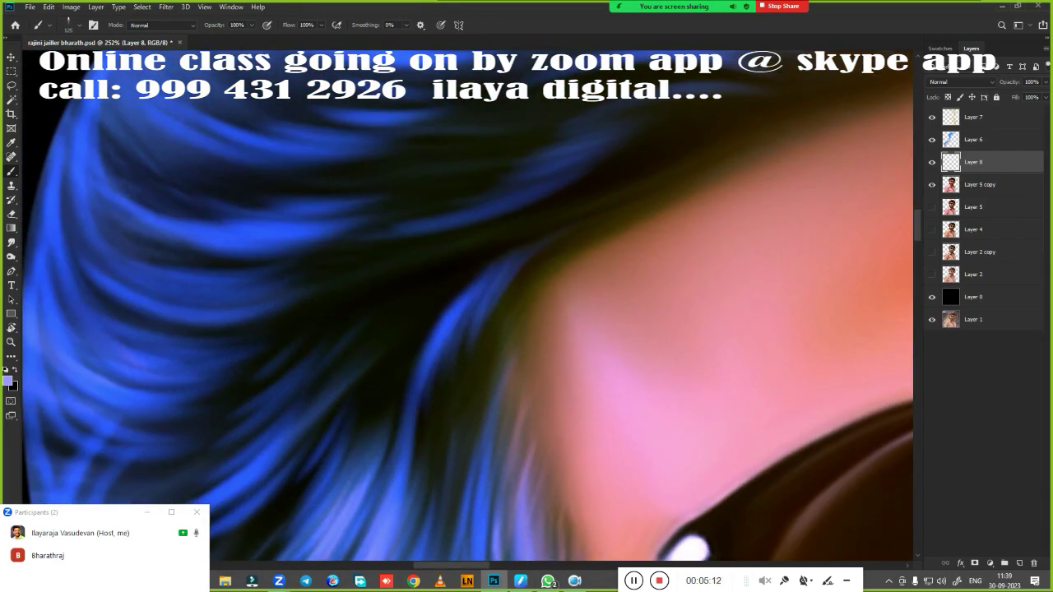
scroll(508, 294, "up", 3)
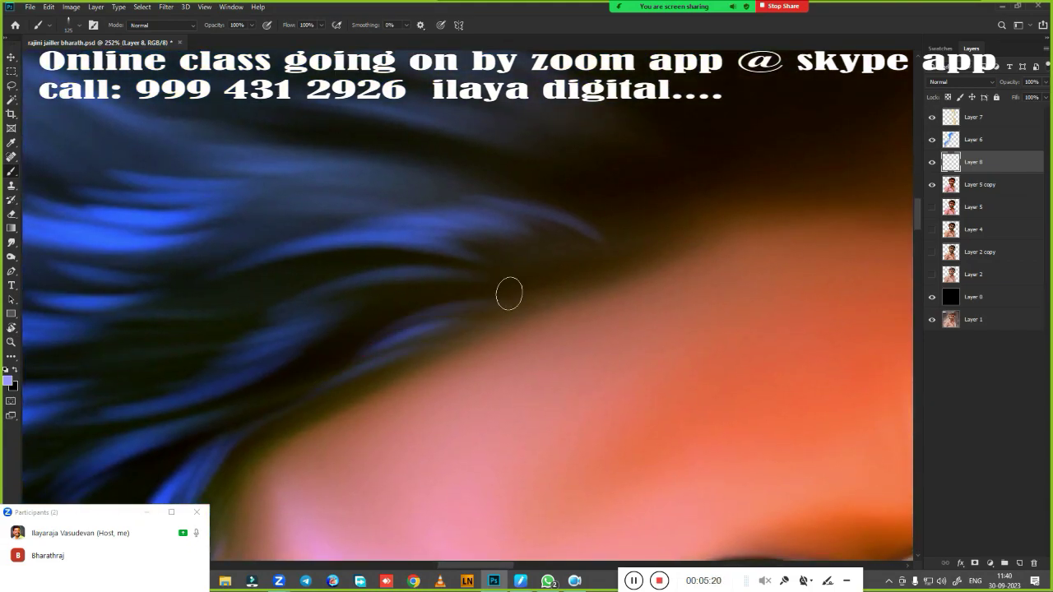
scroll(386, 358, "left", 3)
scroll(418, 209, "down", 2)
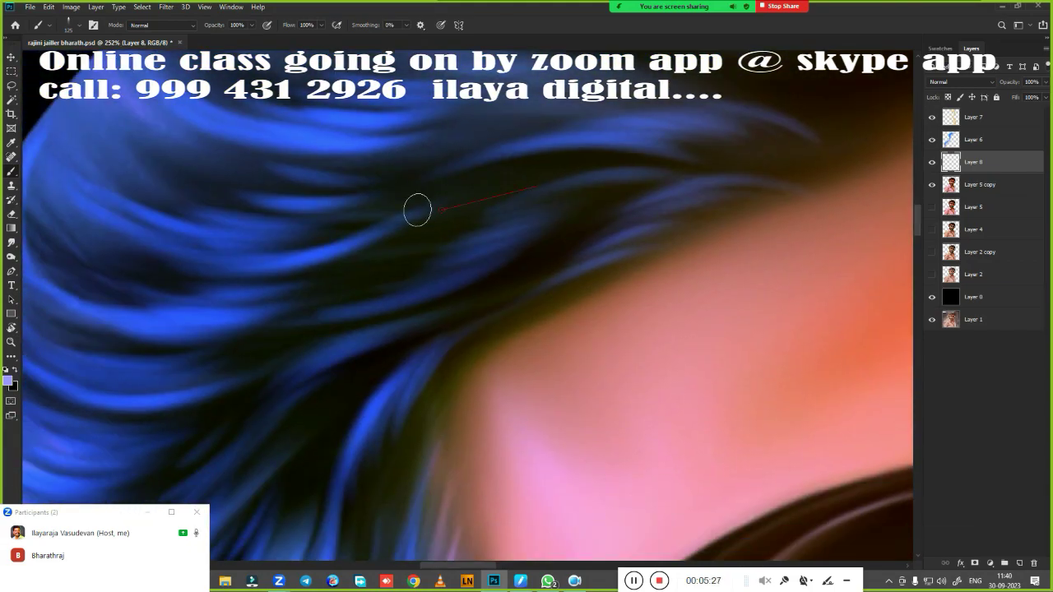
scroll(467, 304, "up", 3)
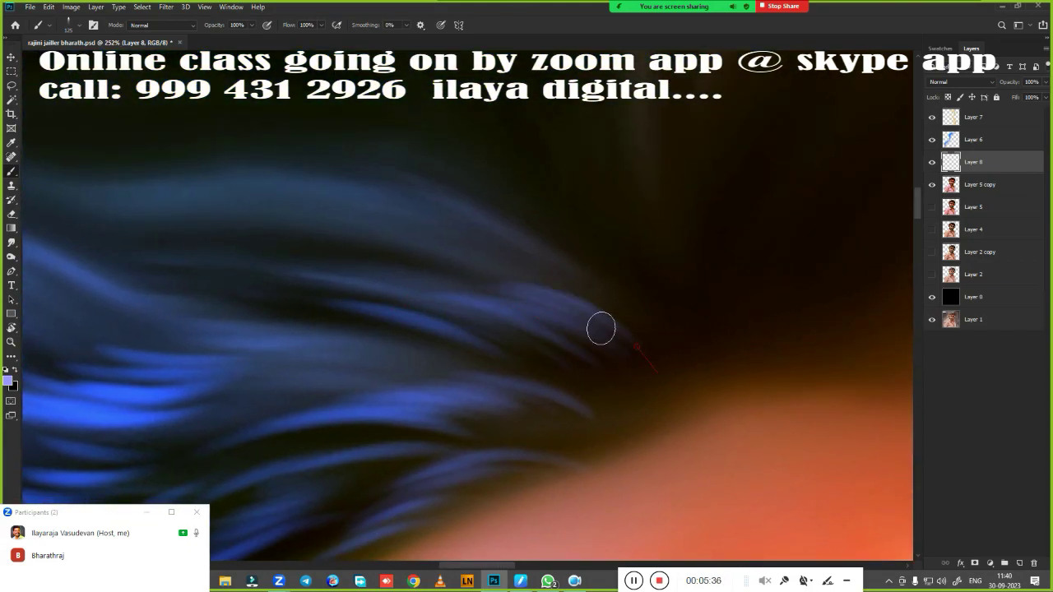
left_click_drag(559, 284, 716, 375)
scroll(468, 304, "down", 3)
left_click_drag(334, 238, 720, 294)
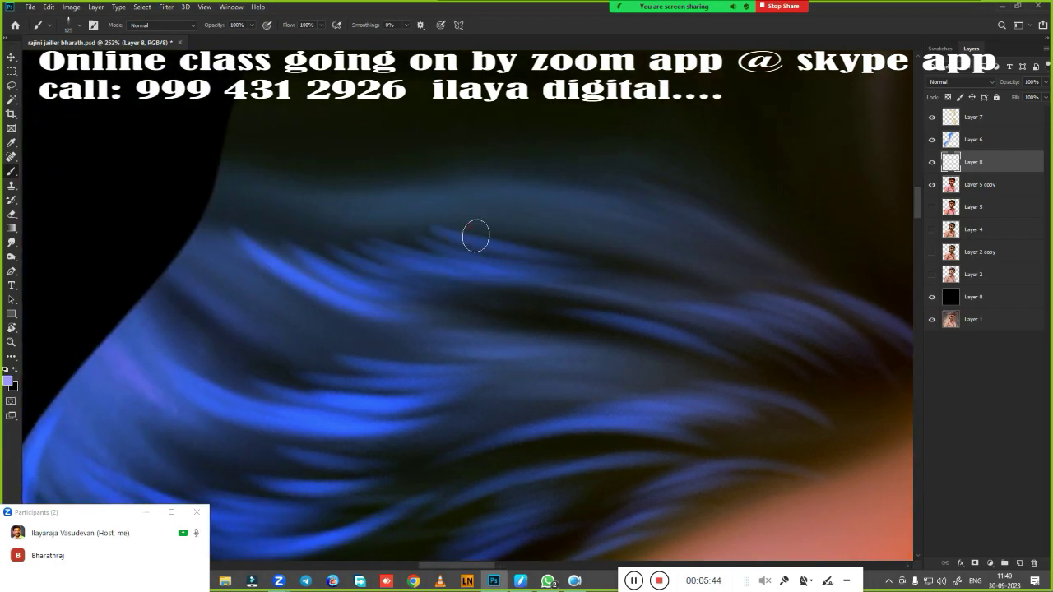
Paint blue strands over the top of the hair and down its right side.
scroll(388, 353, "left", 3)
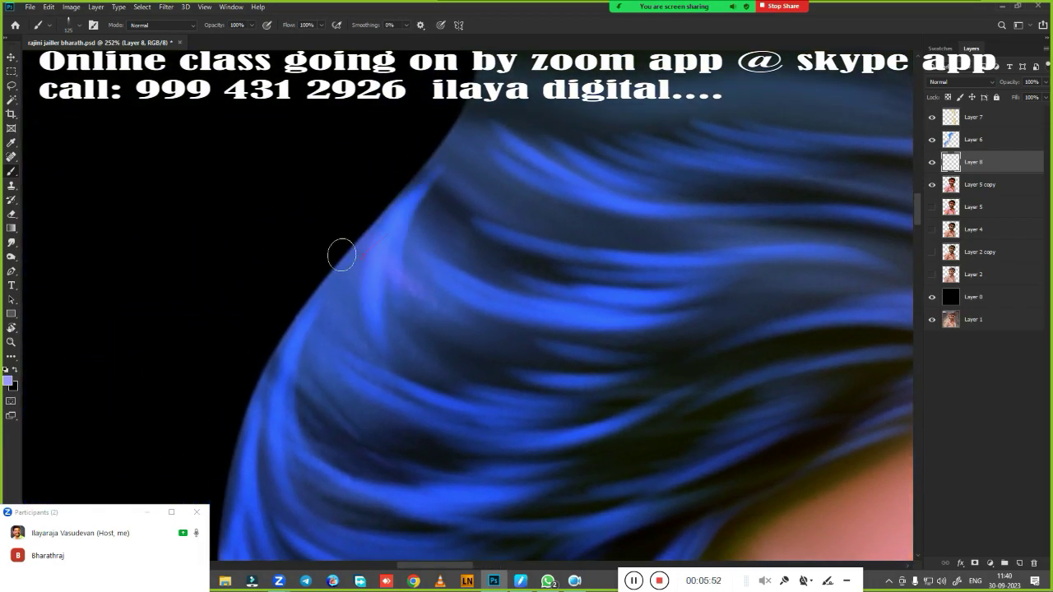
scroll(480, 357, "up", 2)
scroll(480, 357, "up", 3)
scroll(480, 357, "up", 3)
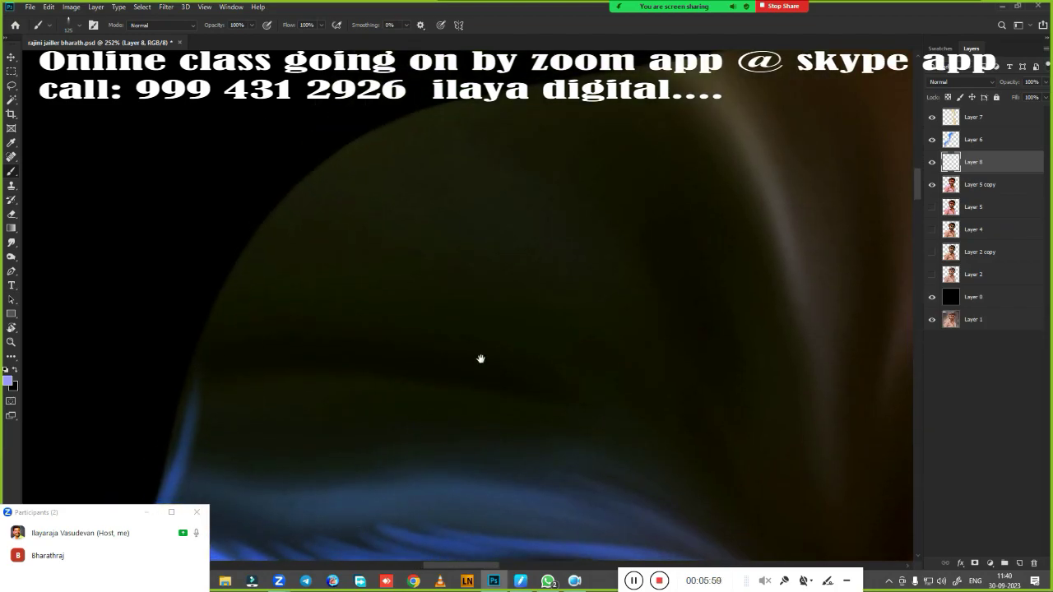
scroll(530, 325, "down", 5)
scroll(390, 200, "up", 4)
mouse_move(250, 188)
left_mouse_down()
mouse_move(398, 162)
mouse_move(519, 243)
left_mouse_up()
mouse_move(460, 169)
left_mouse_down()
mouse_move(567, 280)
mouse_move(638, 502)
left_mouse_up()
Add more blue strands along the hair's left edge and bright strokes near the top.
scroll(638, 502, "left", 3)
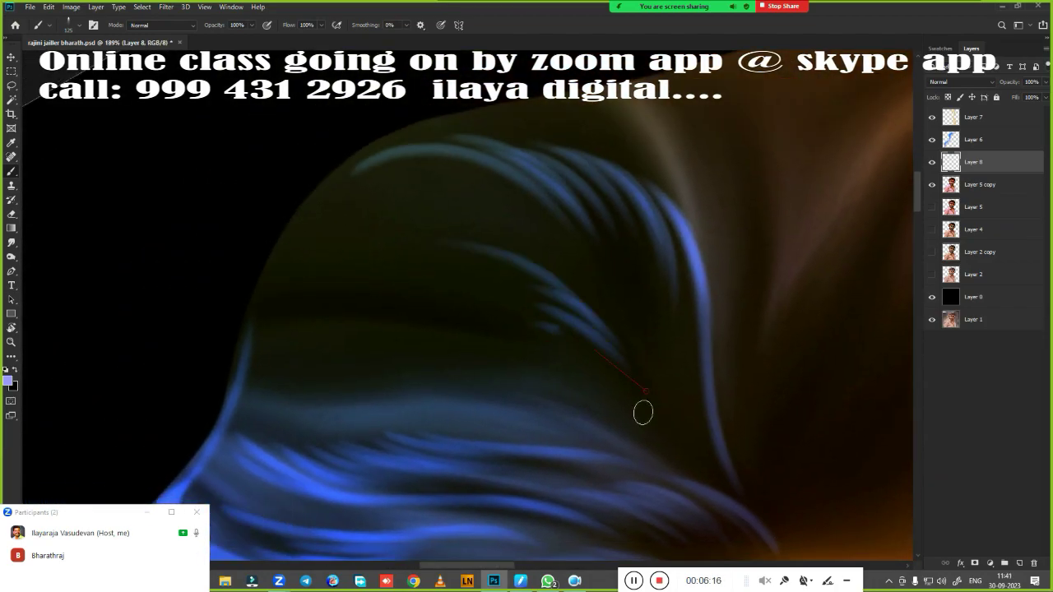
left_click_drag(643, 412, 461, 230)
scroll(387, 419, "left", 4)
mouse_move(388, 419)
left_mouse_down()
mouse_move(485, 321)
mouse_move(397, 309)
mouse_move(601, 173)
left_mouse_up()
scroll(290, 318, "right", 4)
scroll(341, 268, "right", 5)
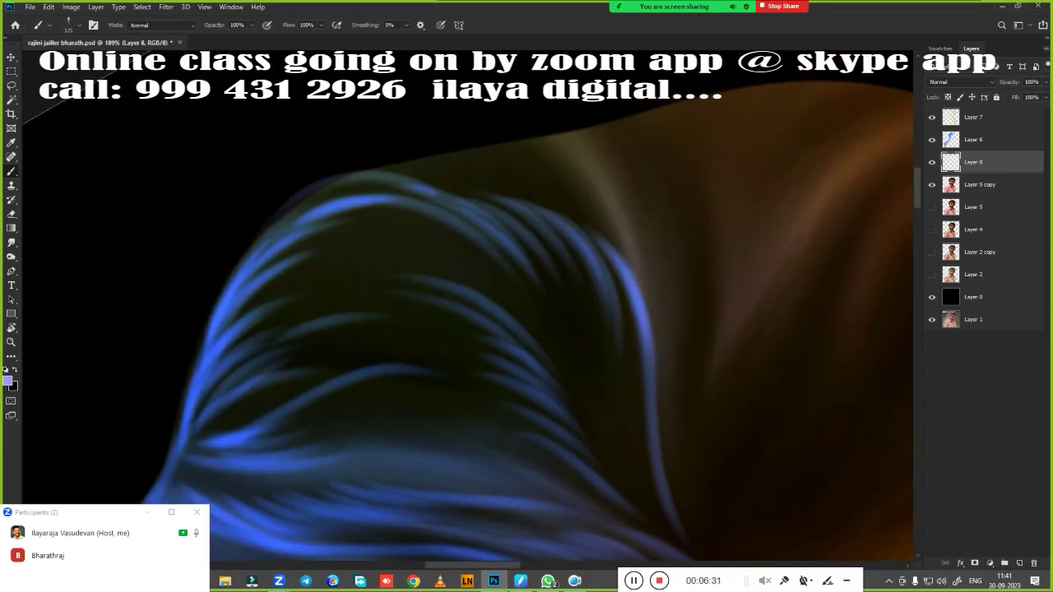
scroll(458, 461, "up", 5)
left_click_drag(247, 247, 402, 225)
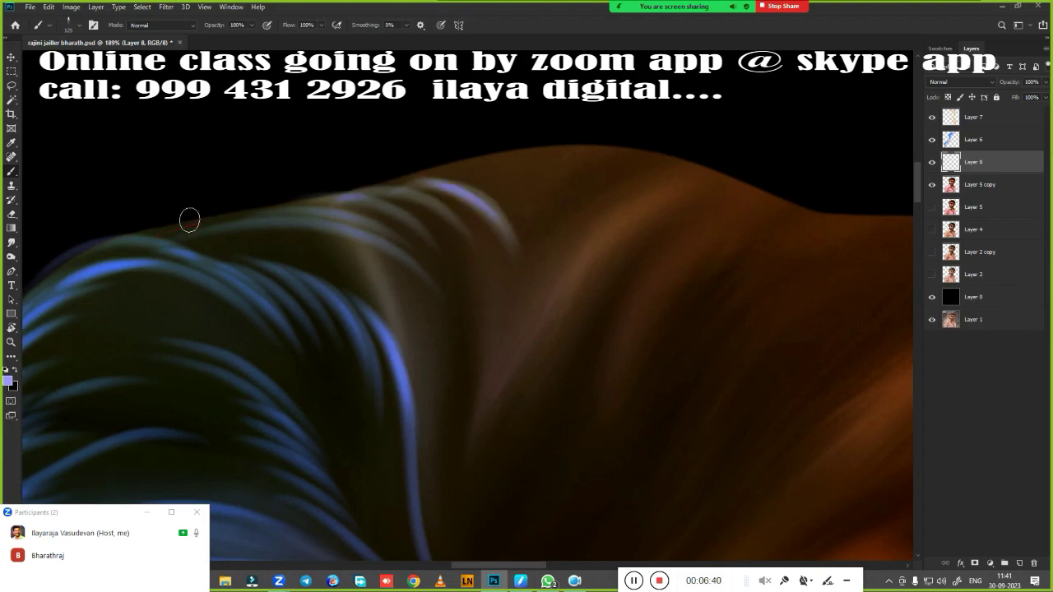
left_click_drag(189, 220, 477, 206)
scroll(477, 206, "down", 5)
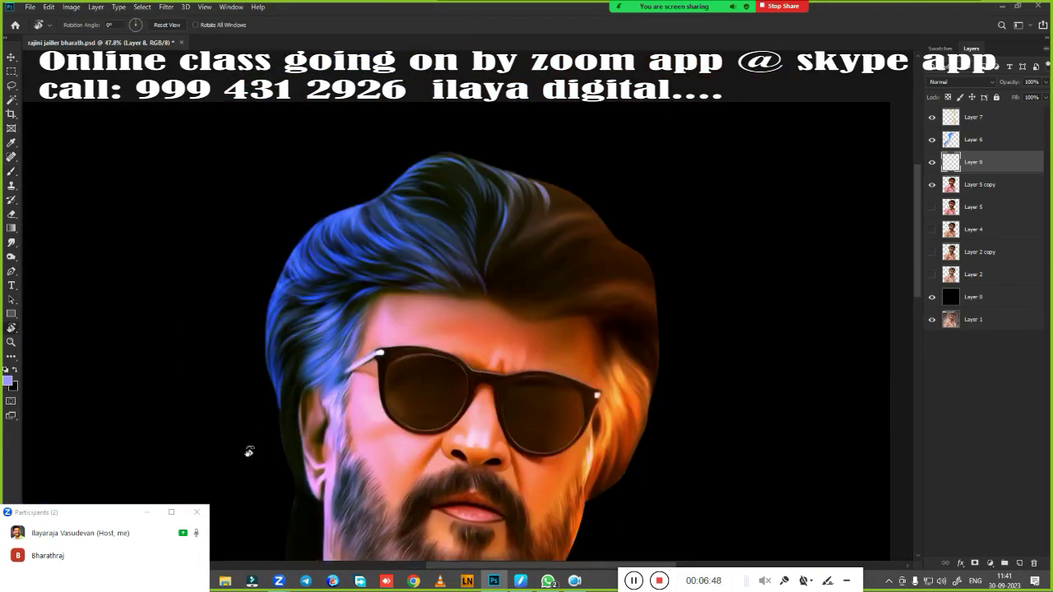
Paint blue strands into the dark area beside the ear and sideburn.
scroll(249, 452, "up", 5)
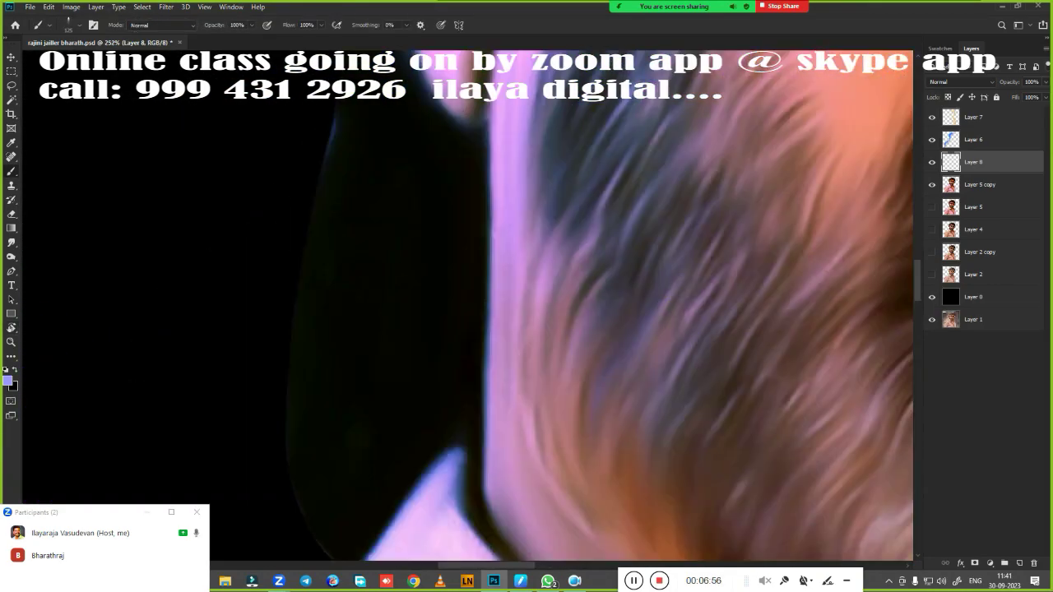
scroll(493, 304, "left", 3)
left_click_drag(428, 173, 404, 391)
mouse_move(471, 473)
left_mouse_down()
mouse_move(353, 369)
mouse_move(437, 334)
mouse_move(362, 346)
left_mouse_up()
scroll(353, 369, "down", 5)
scroll(470, 235, "up", 4)
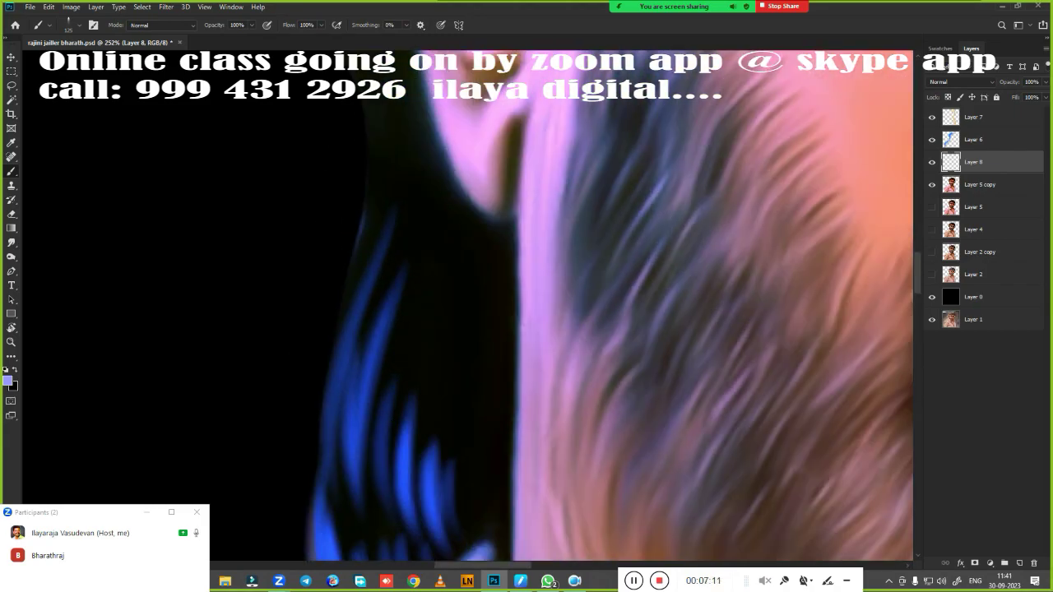
scroll(357, 463, "right", 2)
scroll(388, 184, "down", 3)
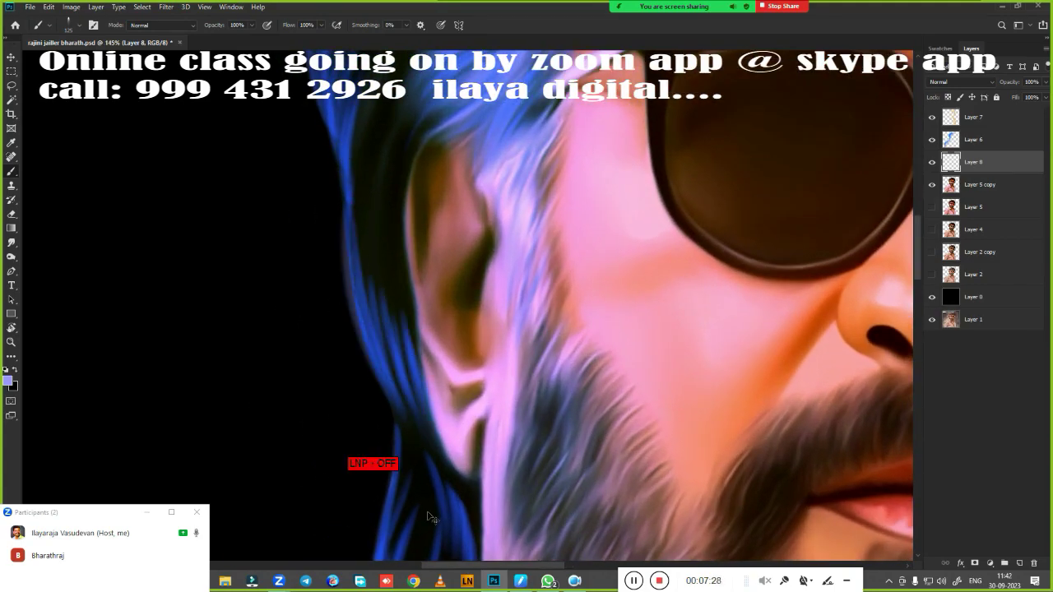
Turn off Lazy Nezumi stroke smoothing with Ctrl+Alt+Z and bring the hair above the ear into view.
key("ctrl+alt+z")
key("ctrl+alt+z")
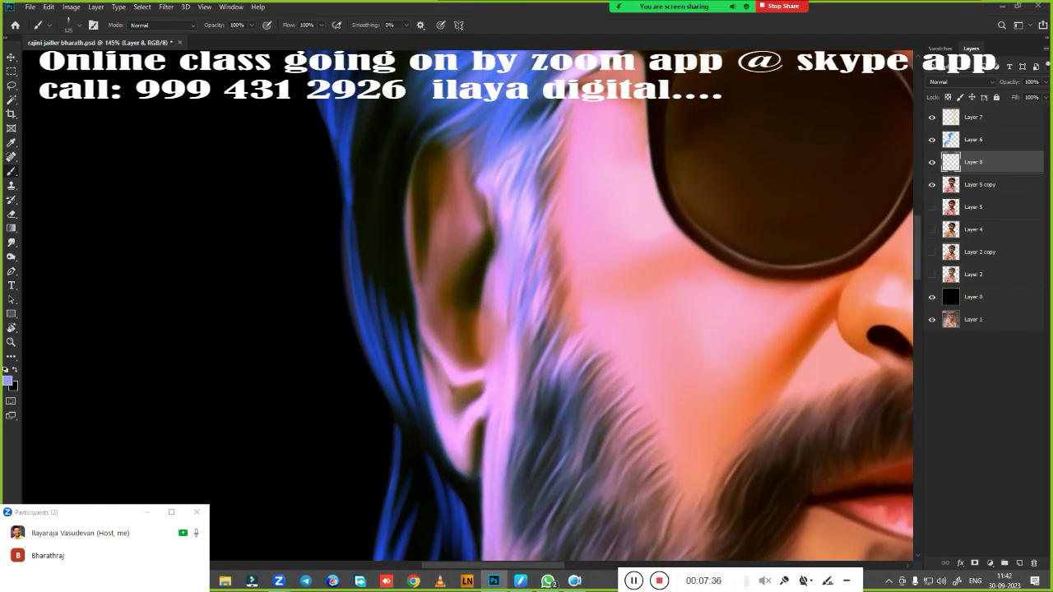
scroll(307, 195, "up", 2)
scroll(491, 353, "up", 2)
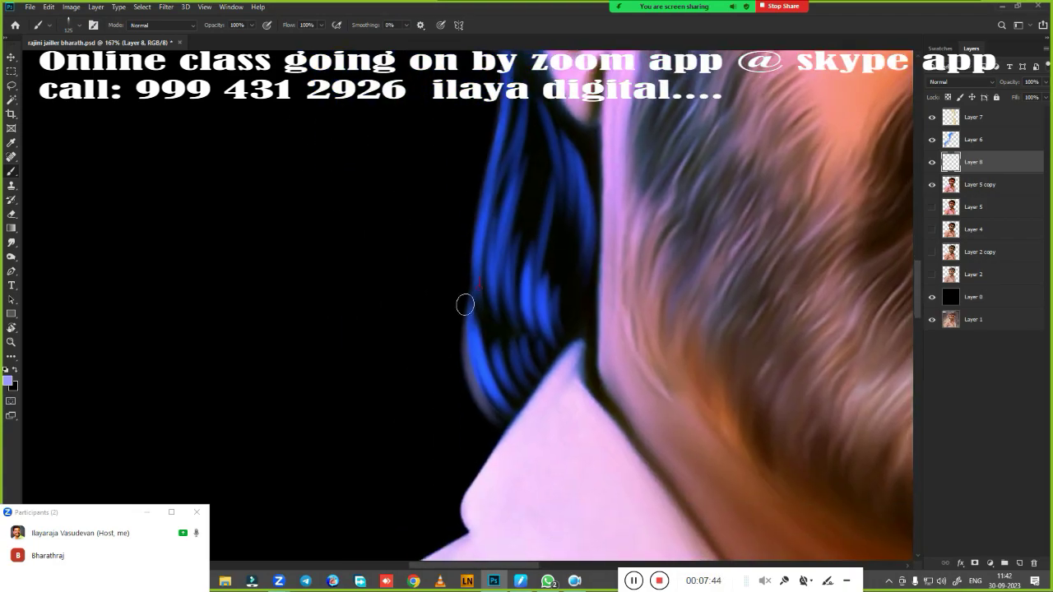
scroll(466, 301, "up", 2)
scroll(400, 203, "up", 2)
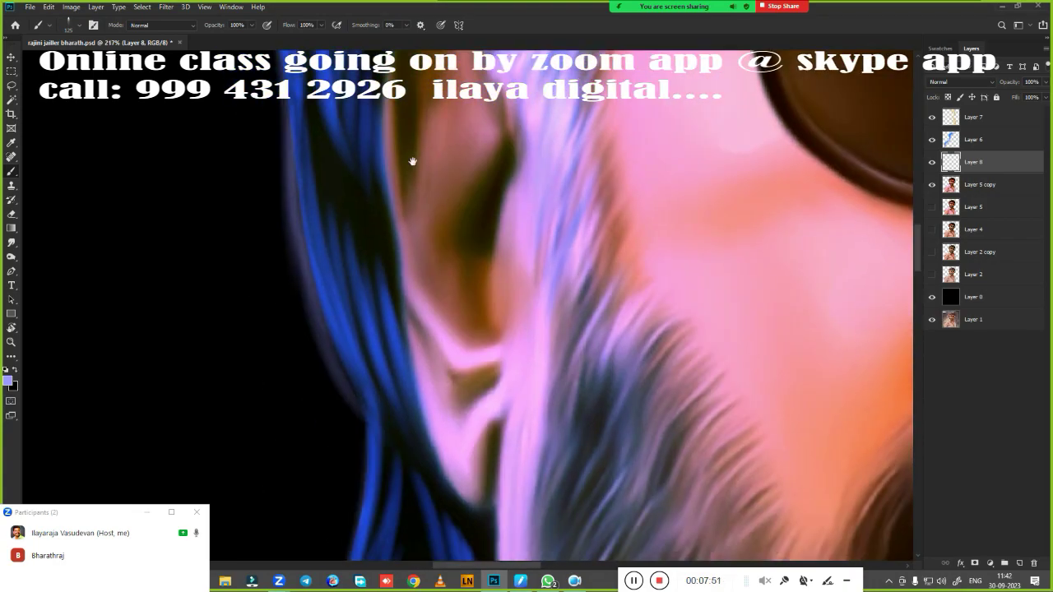
left_click_drag(340, 359, 341, 441)
scroll(445, 412, "up", 3)
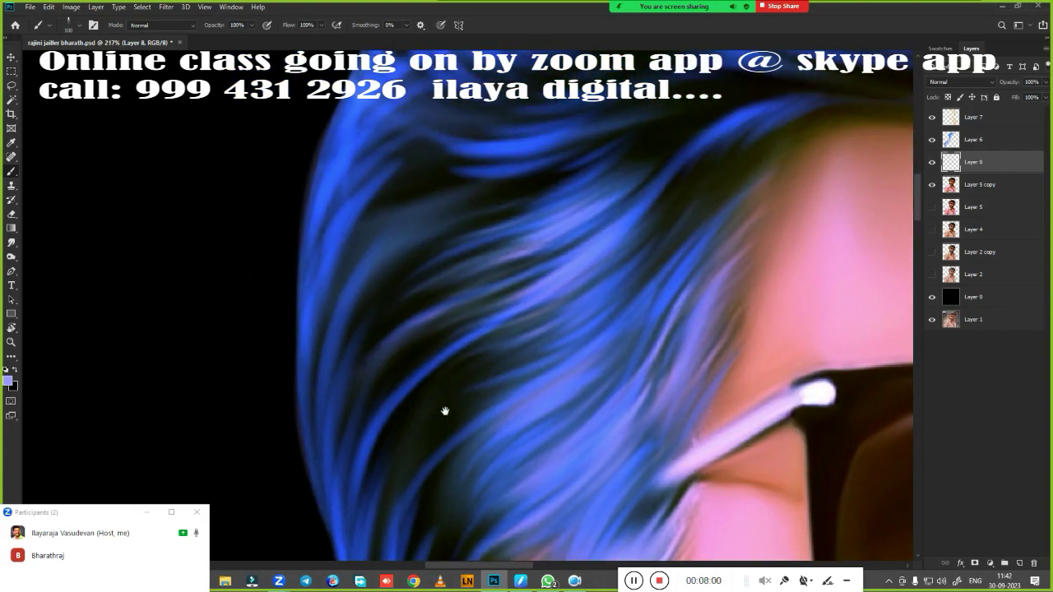
scroll(555, 263, "down", 2)
scroll(552, 217, "down", 2)
Rotate the canvas to follow the hair direction over the top of the head.
scroll(552, 217, "down", 2)
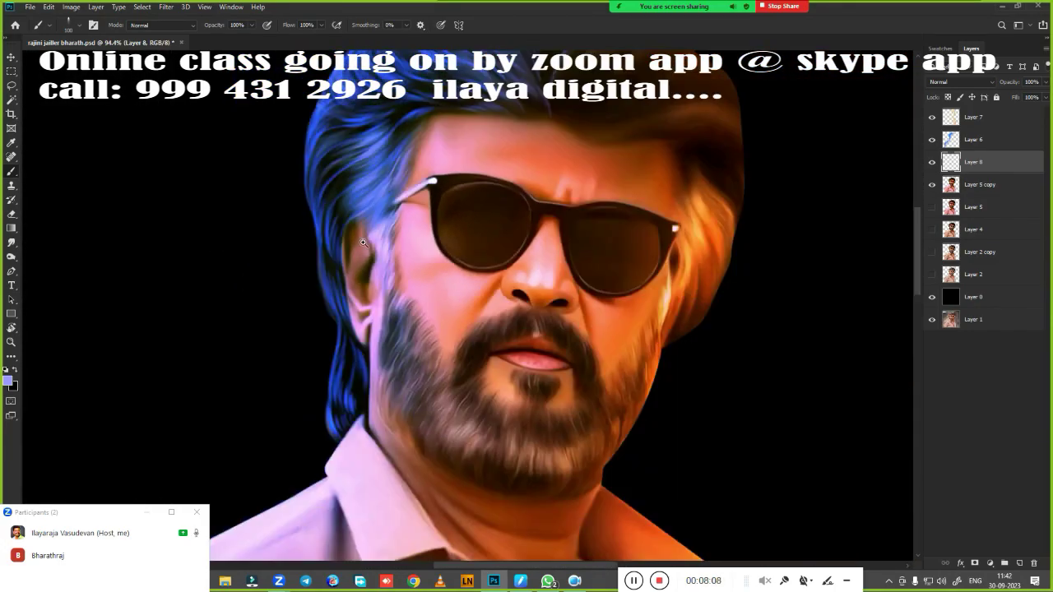
scroll(553, 217, "up", 2)
scroll(334, 259, "up", 1)
scroll(334, 258, "up", 2)
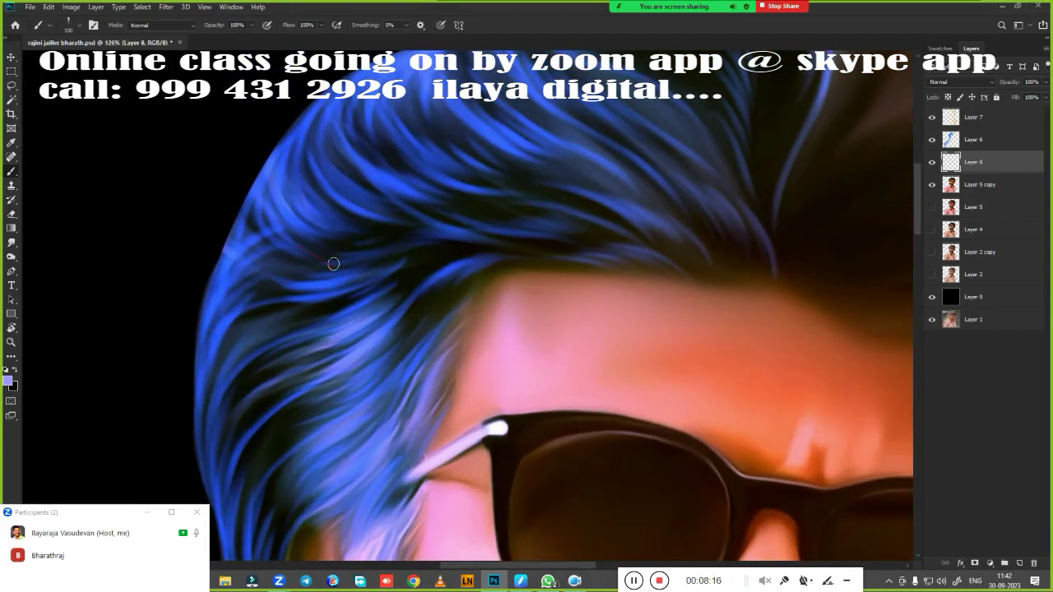
scroll(334, 258, "up", 1)
scroll(282, 407, "up", 2)
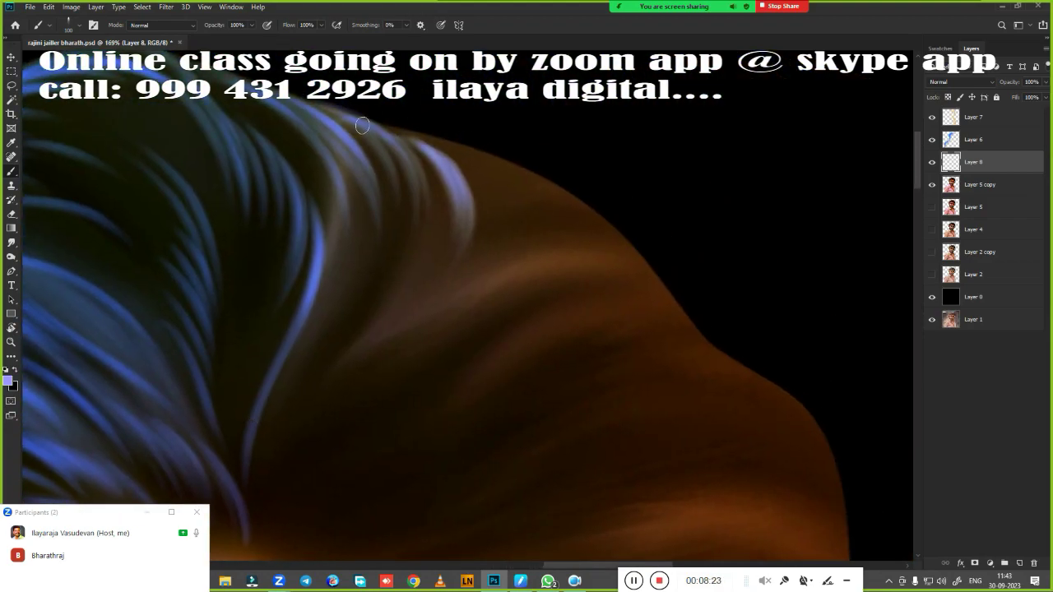
key("r")
left_click_drag(391, 344, 365, 365)
scroll(365, 364, "down", 2)
scroll(299, 370, "up", 3)
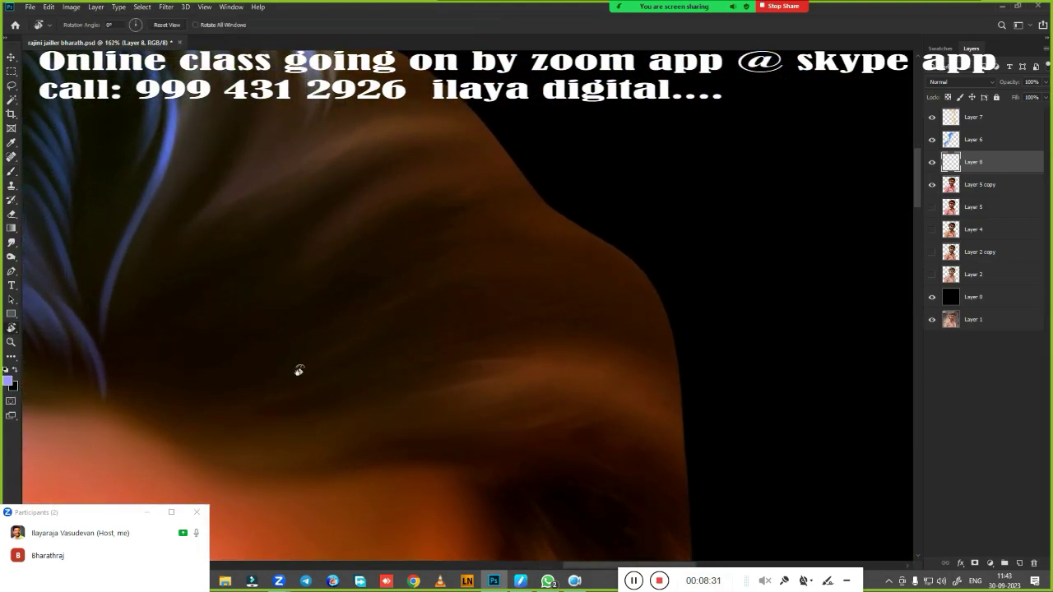
left_click_drag(353, 431, 355, 446)
key("b")
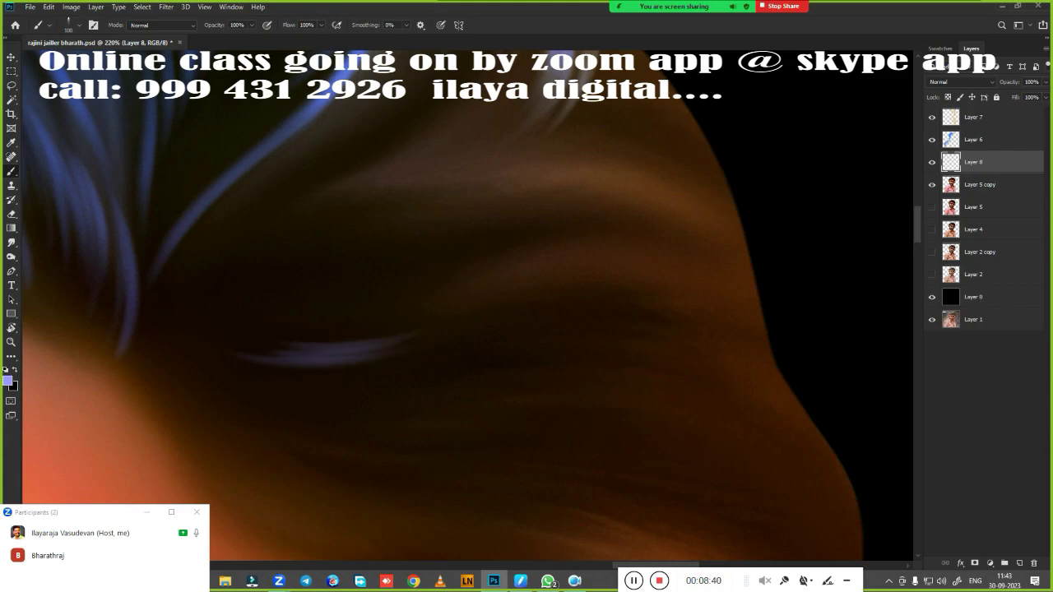
Paint several thin bluish strands across the top of the hair.
left_click_drag(213, 361, 427, 387)
left_click_drag(229, 298, 89, 397)
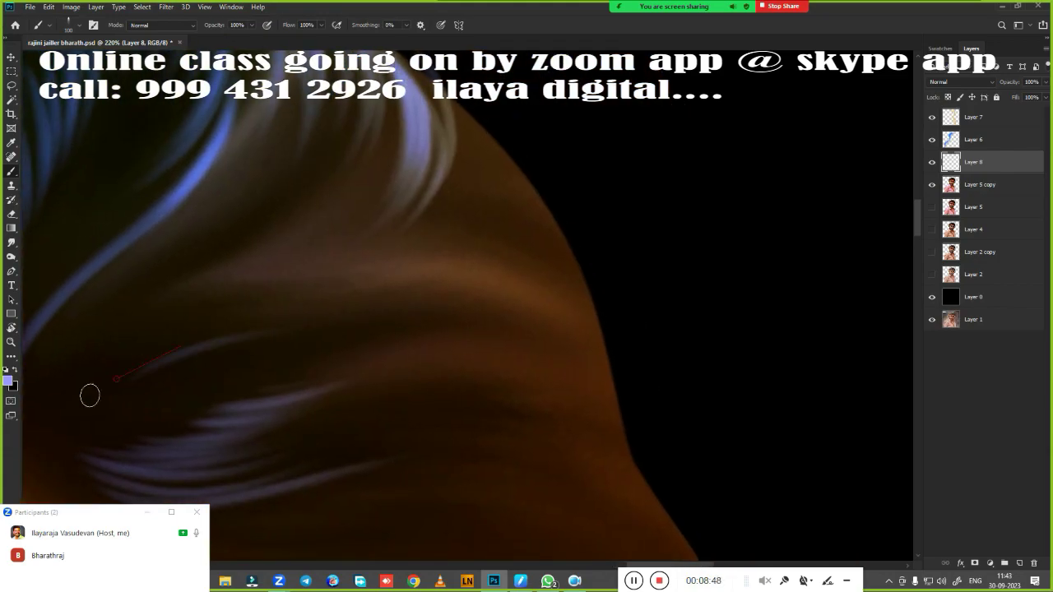
left_click_drag(153, 329, 370, 282)
left_click_drag(222, 271, 432, 266)
left_click_drag(140, 383, 483, 350)
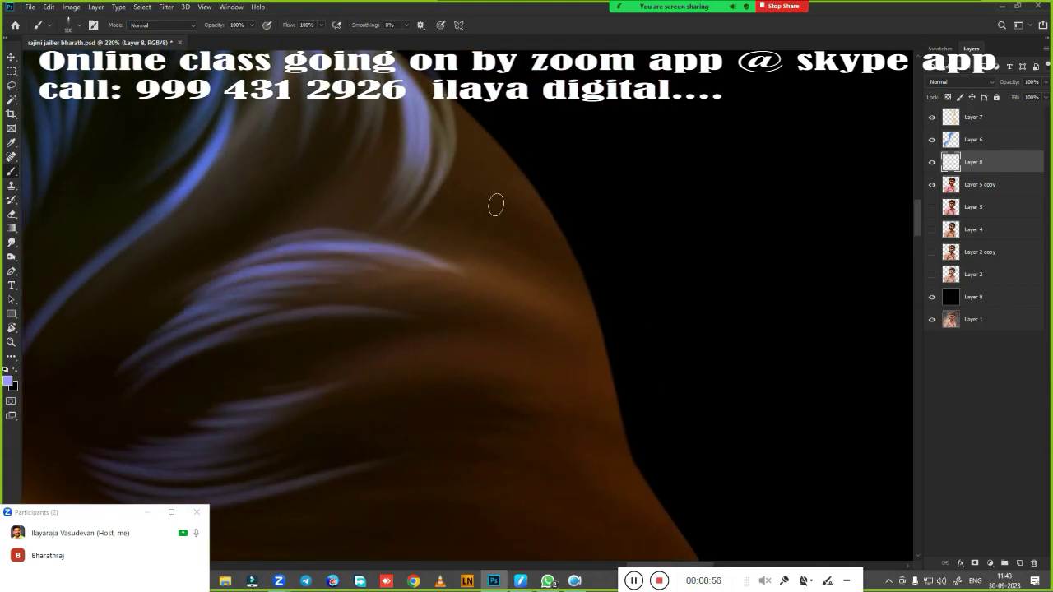
left_click_drag(496, 205, 567, 239)
left_click_drag(251, 350, 376, 250)
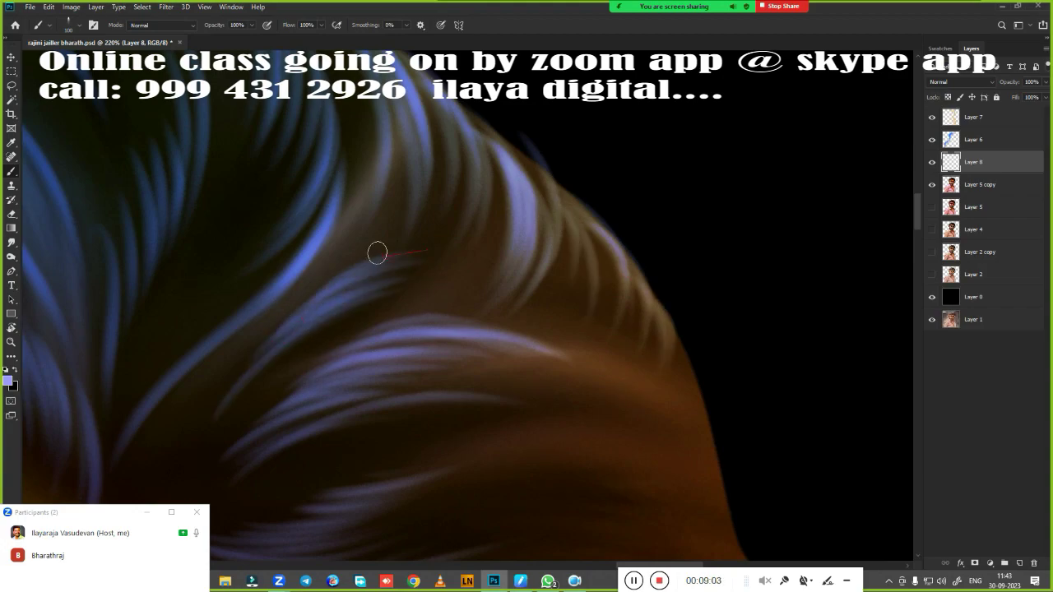
left_click_drag(461, 206, 386, 49)
scroll(461, 313, "up", 2)
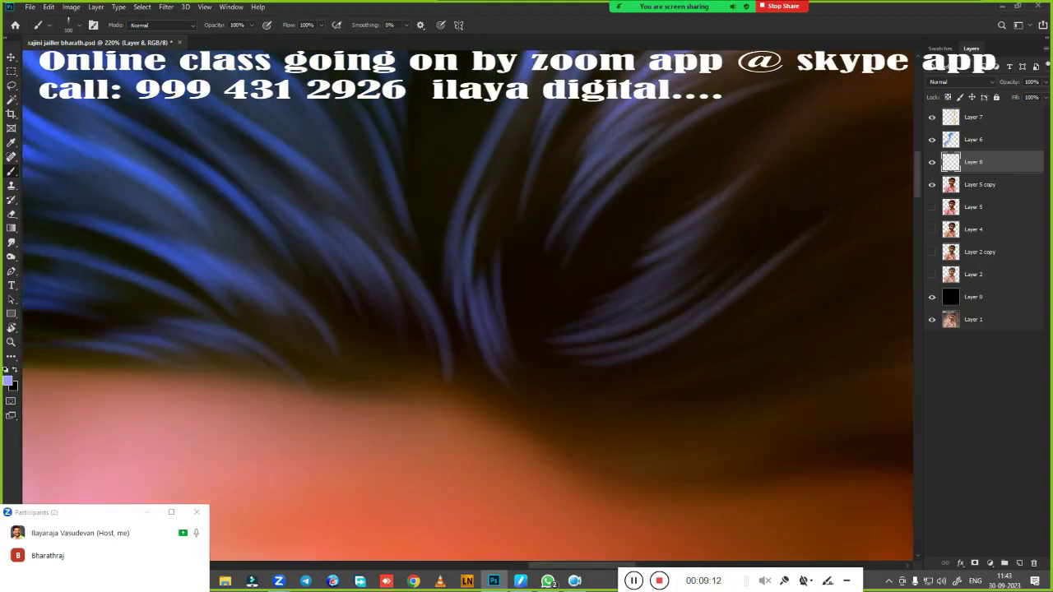
Paint a bluish strand along the hairline and brighter strands toward the right.
left_click_drag(444, 356, 243, 295)
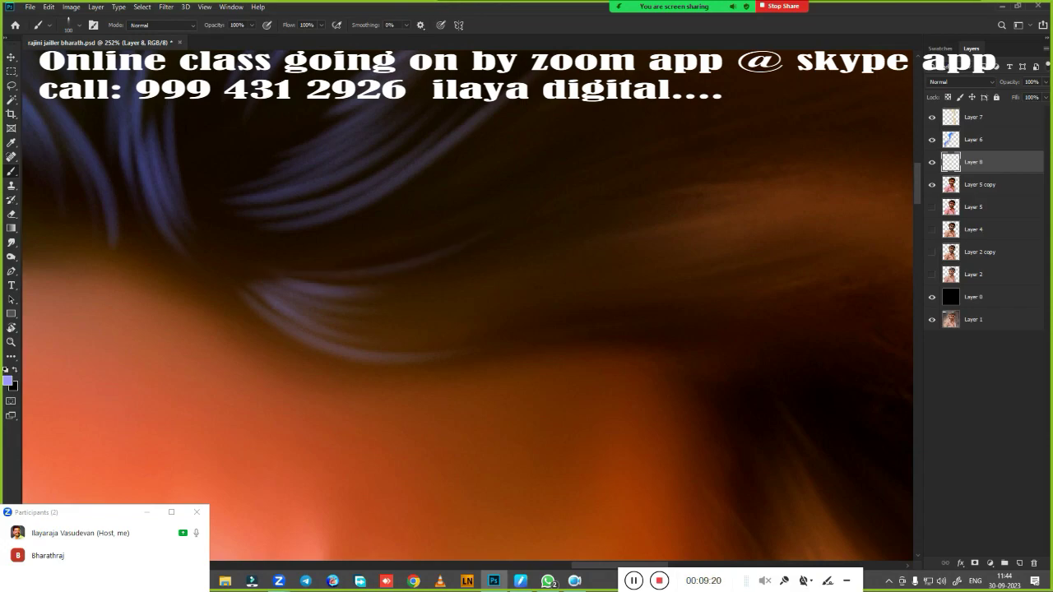
left_click_drag(493, 288, 271, 362)
mouse_move(330, 297)
left_mouse_down()
mouse_move(729, 306)
mouse_move(555, 178)
left_mouse_up()
scroll(556, 177, "down", 1)
mouse_move(609, 272)
left_mouse_down()
mouse_move(414, 242)
mouse_move(734, 337)
left_mouse_up()
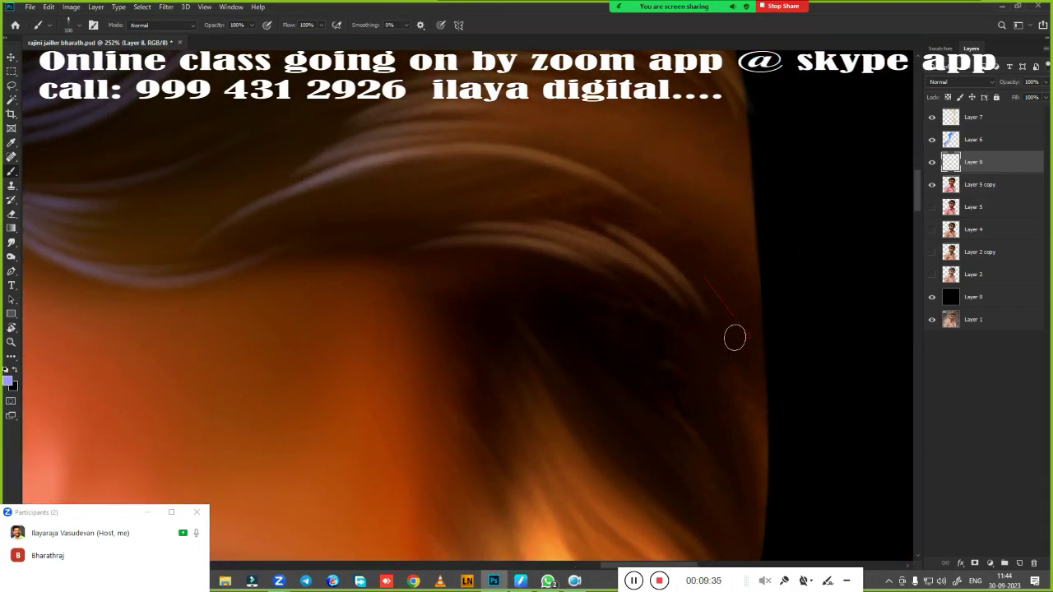
left_click_drag(716, 247, 511, 218)
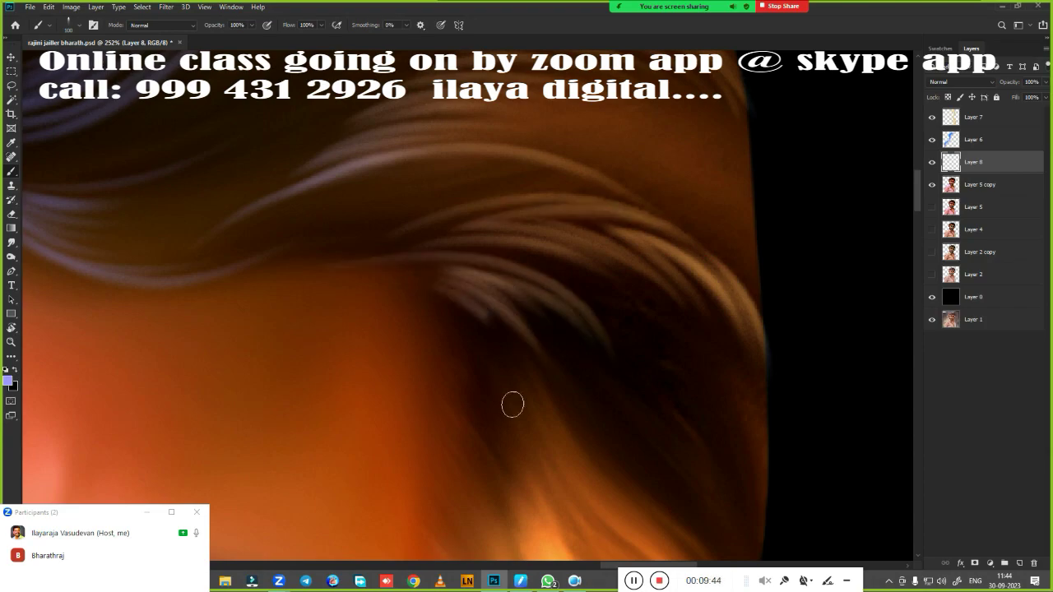
left_click_drag(512, 404, 612, 560)
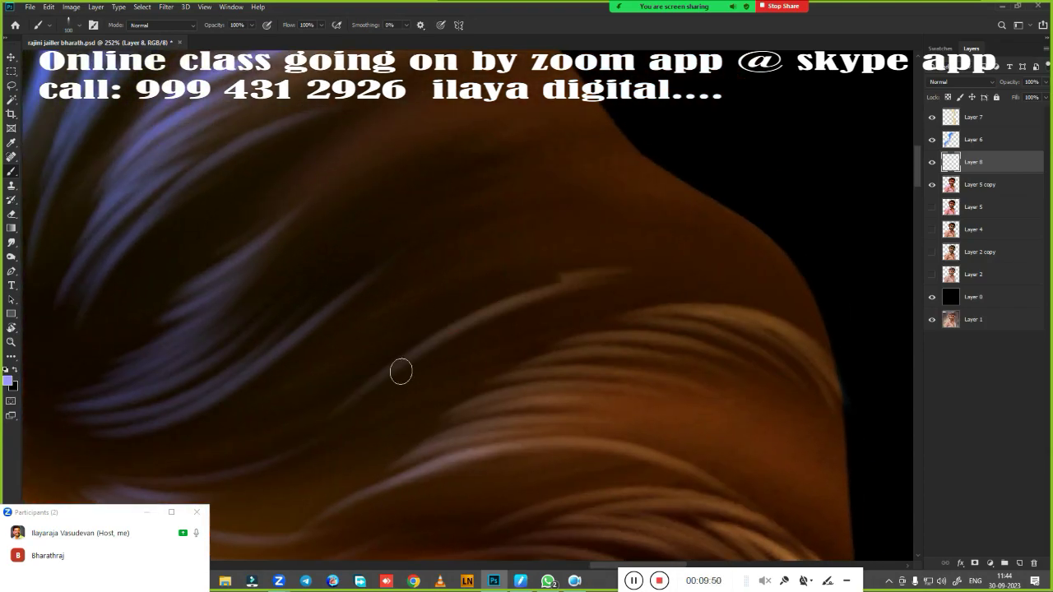
mouse_move(400, 370)
left_mouse_down()
mouse_move(498, 225)
mouse_move(740, 177)
left_mouse_up()
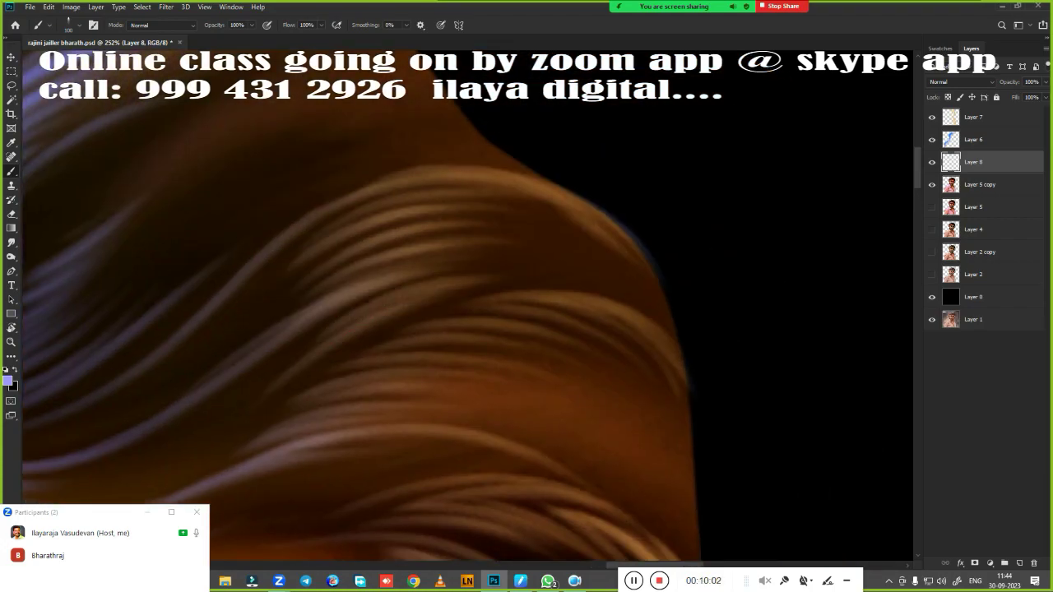
Extend bright strands along the hair toward the upper right.
mouse_move(329, 157)
left_mouse_down()
mouse_move(483, 290)
mouse_move(675, 263)
left_mouse_up()
left_click_drag(543, 206, 692, 247)
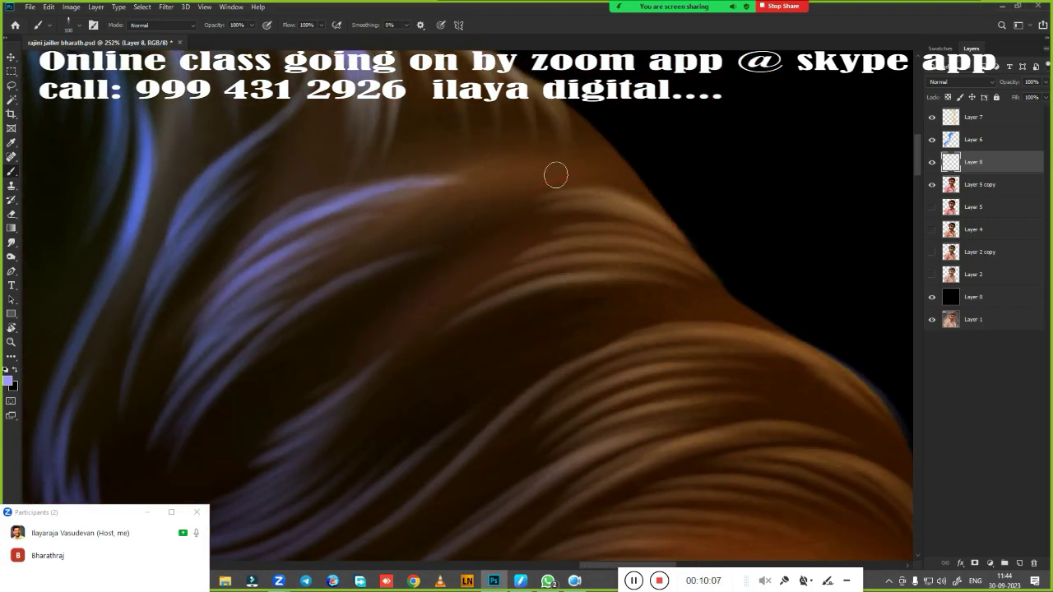
left_click_drag(591, 278, 741, 346)
left_click_drag(609, 304, 765, 156)
scroll(851, 331, "down", 3, "alt")
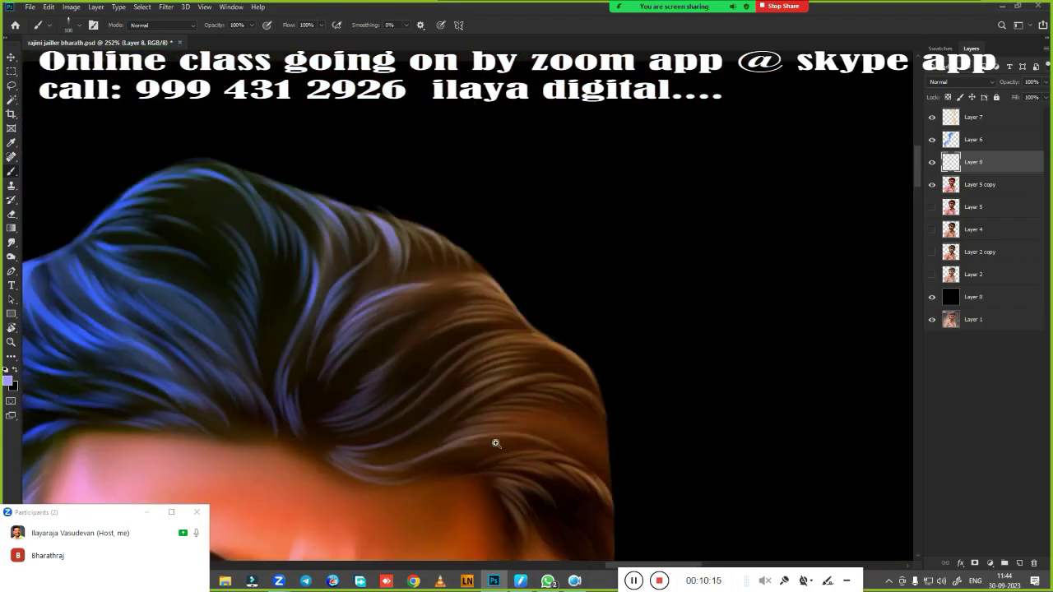
scroll(518, 519, "up", 2)
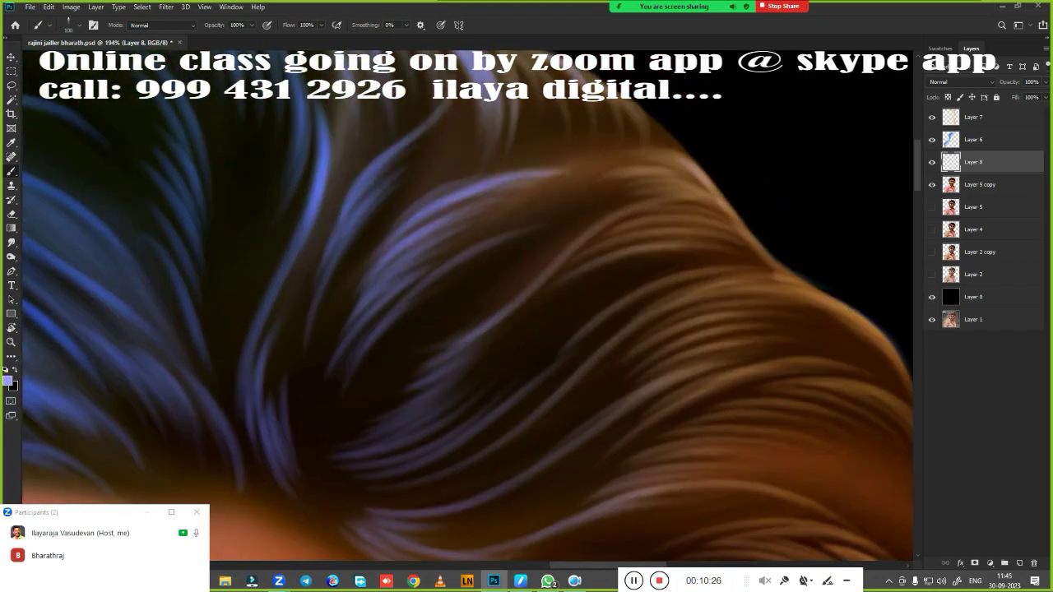
left_click_drag(374, 387, 691, 174)
scroll(544, 246, "down", 2)
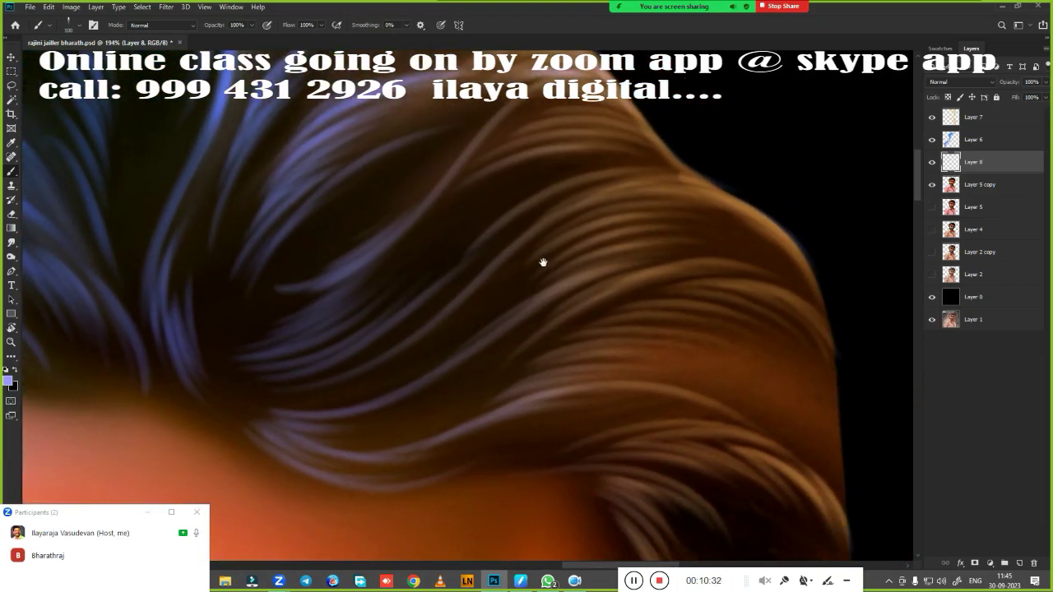
scroll(387, 346, "up", 2)
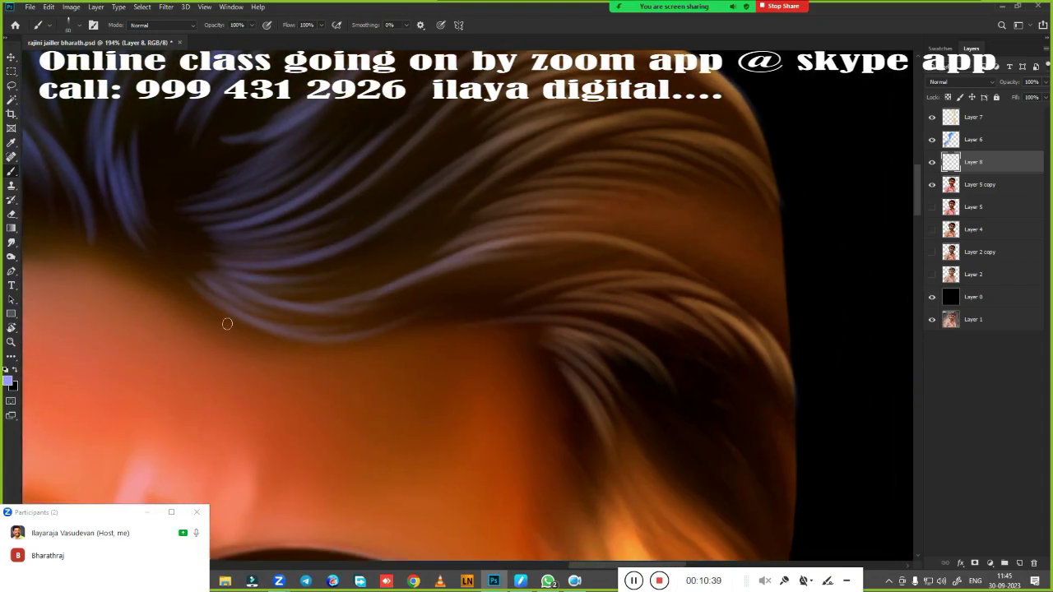
scroll(381, 381, "up", 2)
scroll(558, 380, "up", 1)
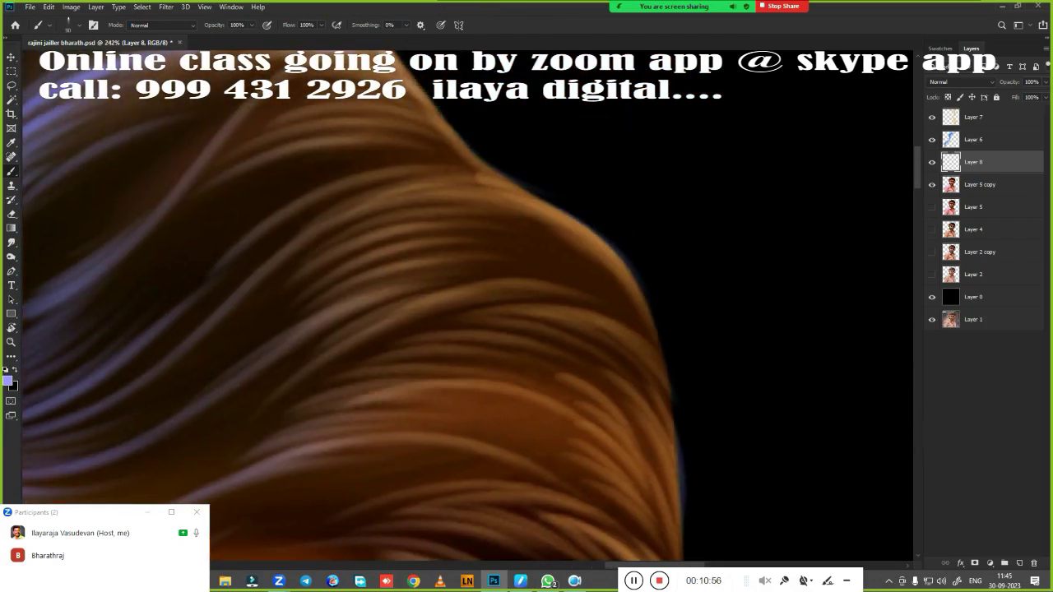
Paint light curved strands down the right hair edge beside the glasses.
mouse_move(461, 527)
left_mouse_down()
mouse_move(529, 375)
mouse_move(519, 375)
left_mouse_up()
left_click_drag(500, 204, 631, 400)
left_click_drag(578, 319, 609, 443)
left_click_drag(605, 263, 645, 387)
left_click_drag(576, 137, 630, 269)
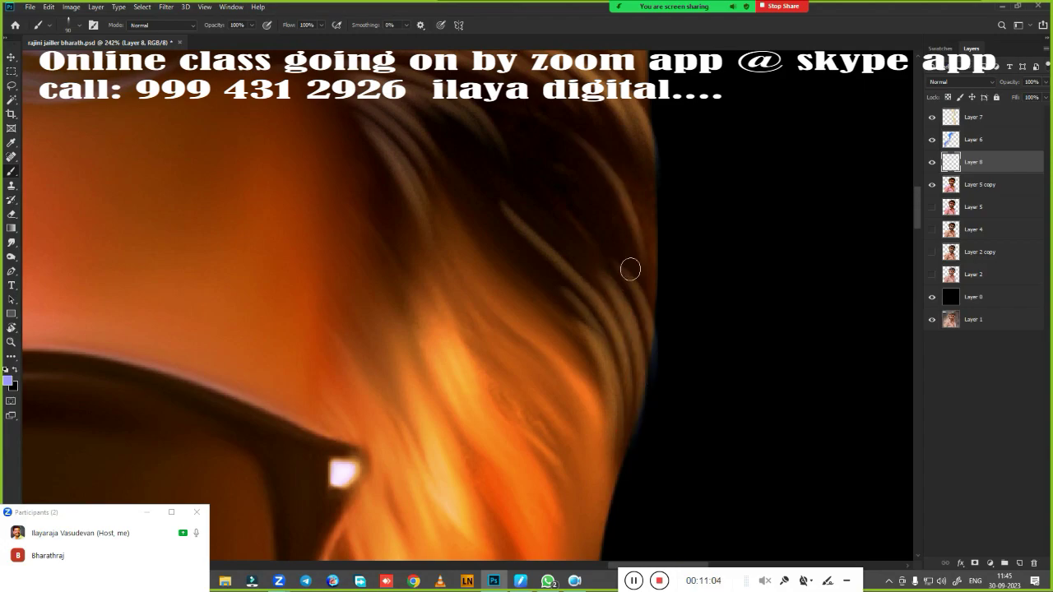
Add more light strands along the lower hair edge near the glasses rim.
mouse_move(535, 349)
left_mouse_down()
mouse_move(654, 244)
mouse_move(477, 188)
left_mouse_up()
mouse_move(544, 439)
left_mouse_down()
mouse_move(633, 192)
mouse_move(639, 238)
left_mouse_up()
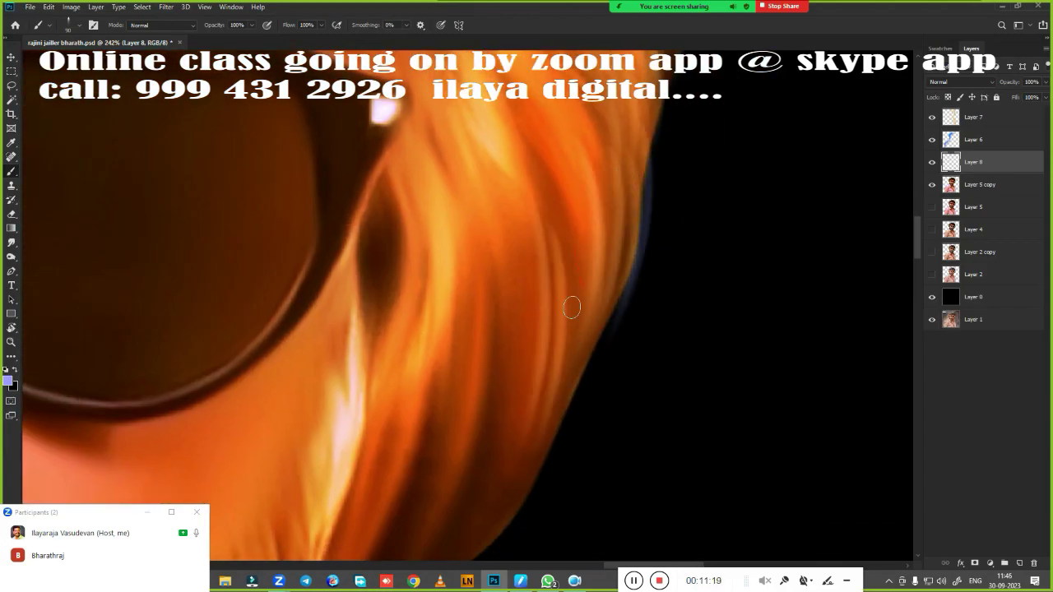
left_click_drag(571, 305, 637, 157)
left_click_drag(527, 238, 461, 428)
left_click_drag(465, 296, 411, 448)
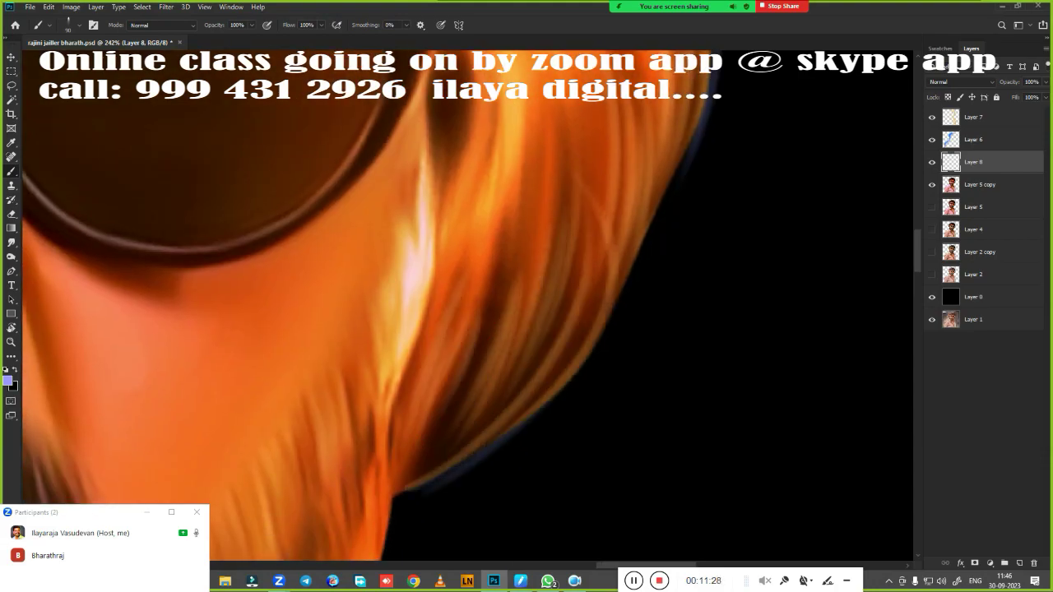
scroll(503, 373, "down", 4)
scroll(581, 438, "up", 2)
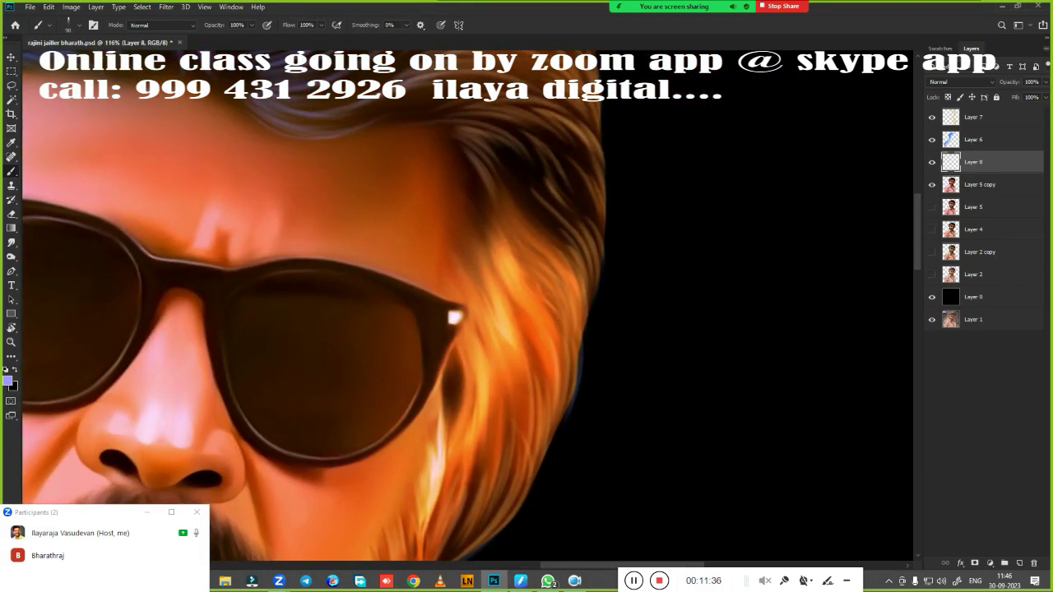
scroll(585, 407, "up", 2)
Paint bright strands along the hair edge beside the right lens.
left_click_drag(577, 189, 605, 399)
scroll(626, 329, "down", 4)
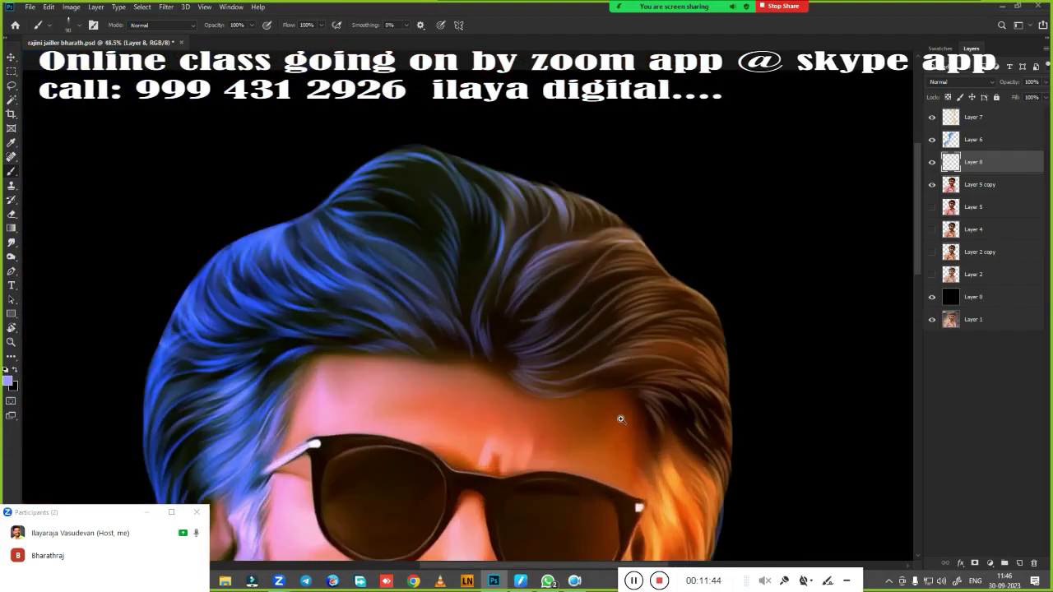
scroll(626, 329, "up", 1)
scroll(625, 370, "up", 3)
scroll(626, 370, "up", 1)
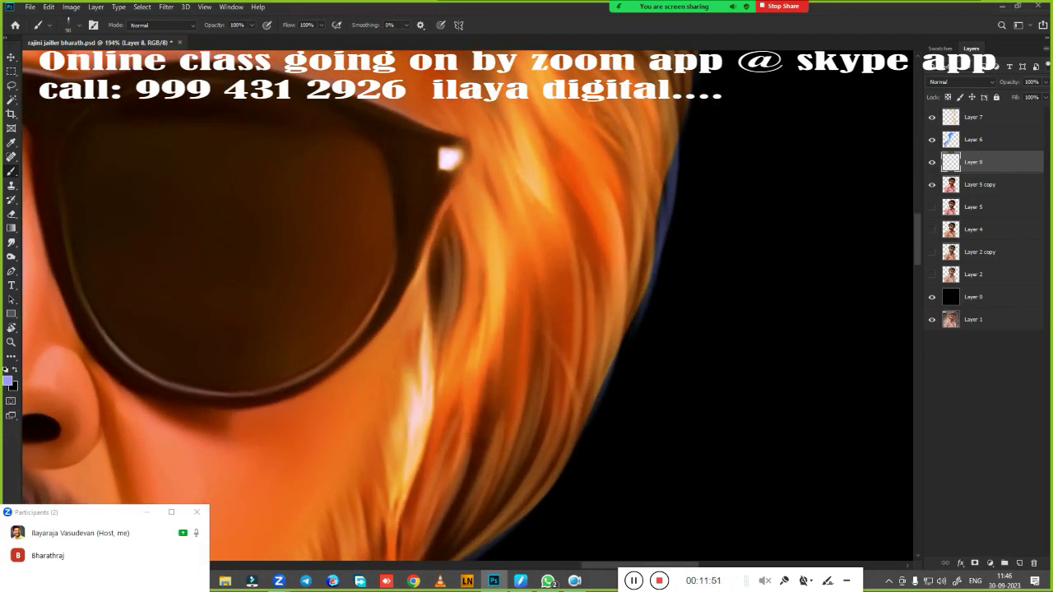
mouse_move(514, 431)
left_mouse_down()
mouse_move(555, 274)
mouse_move(719, 510)
left_mouse_up()
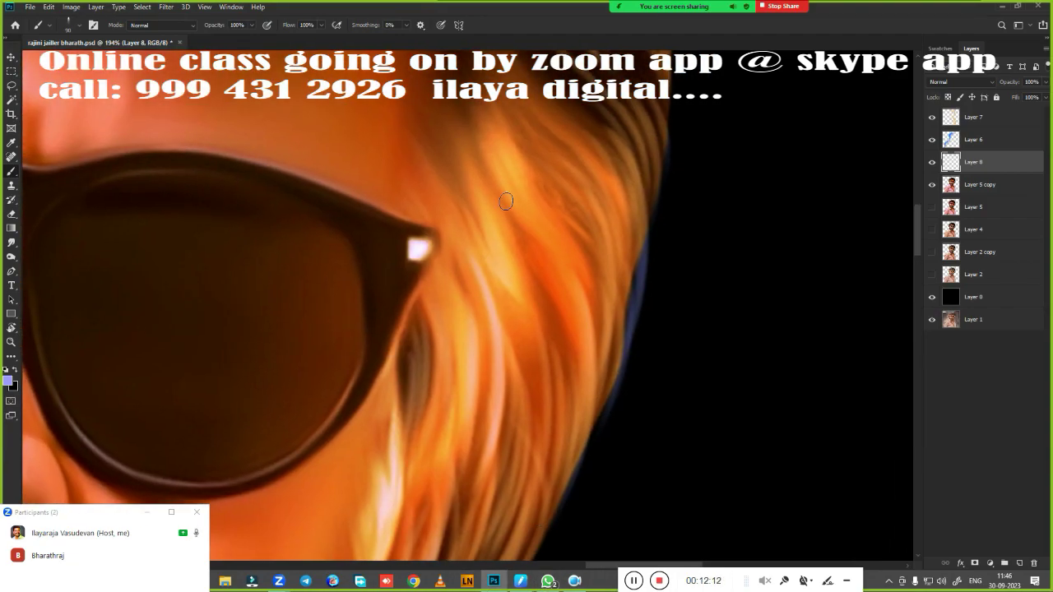
left_click_drag(506, 201, 548, 442)
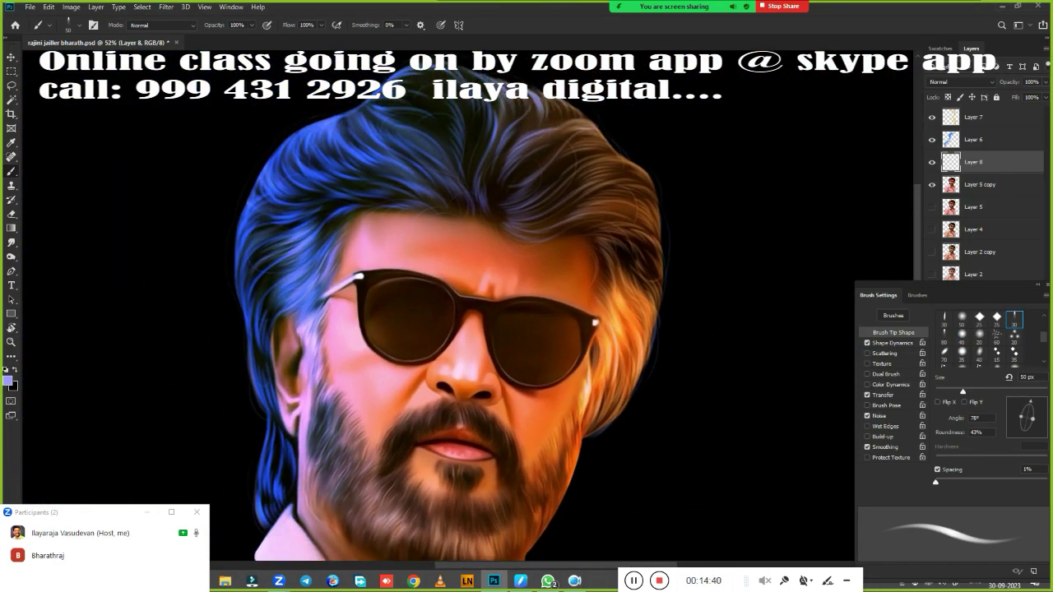
Lasso and feather the right side of the face and hair, then shift its hue.
key("l")
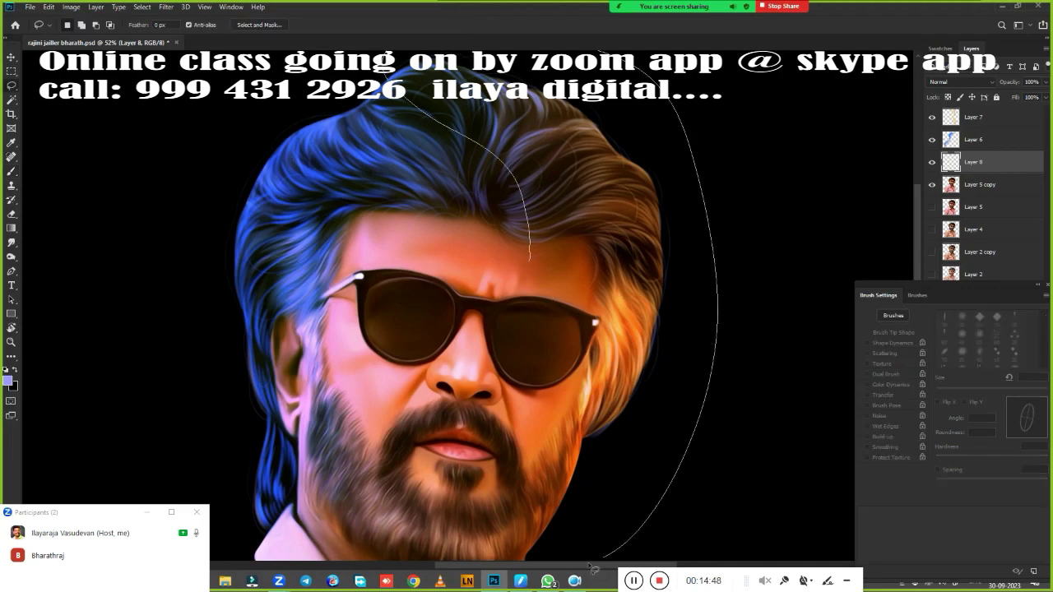
left_click_drag(592, 568, 530, 259)
key("shift+F6")
key("Return")
key("ctrl+u")
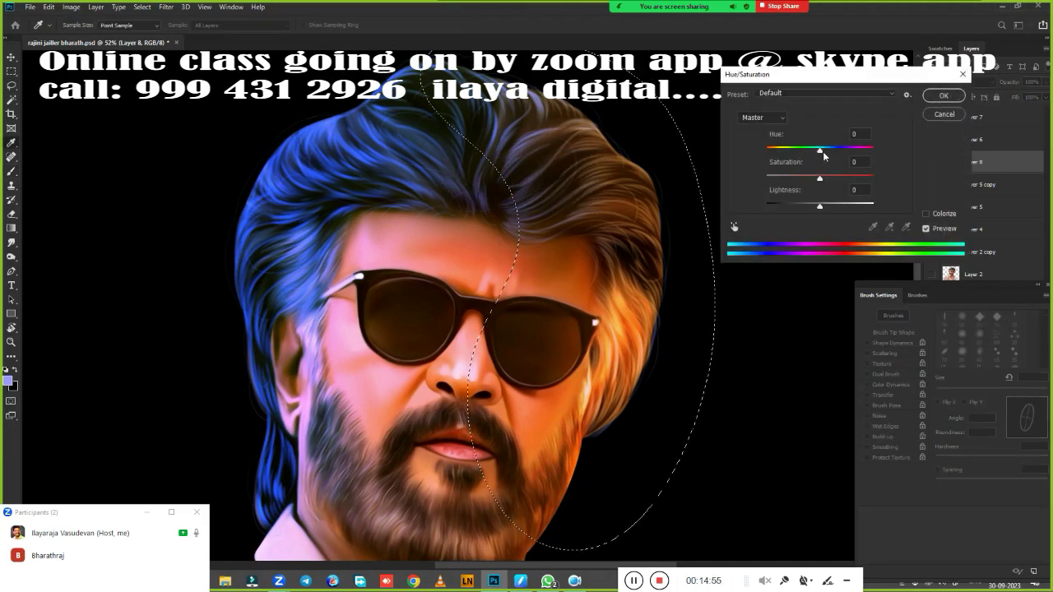
mouse_move(820, 149)
left_mouse_down()
mouse_move(770, 149)
mouse_move(846, 149)
left_mouse_up()
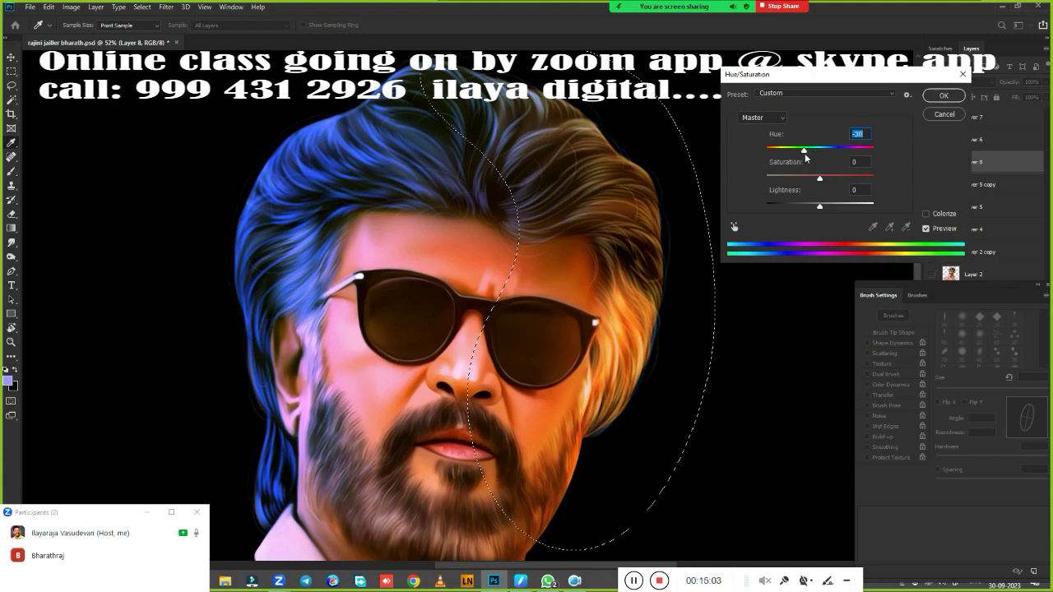
left_click(944, 95)
key("ctrl+d")
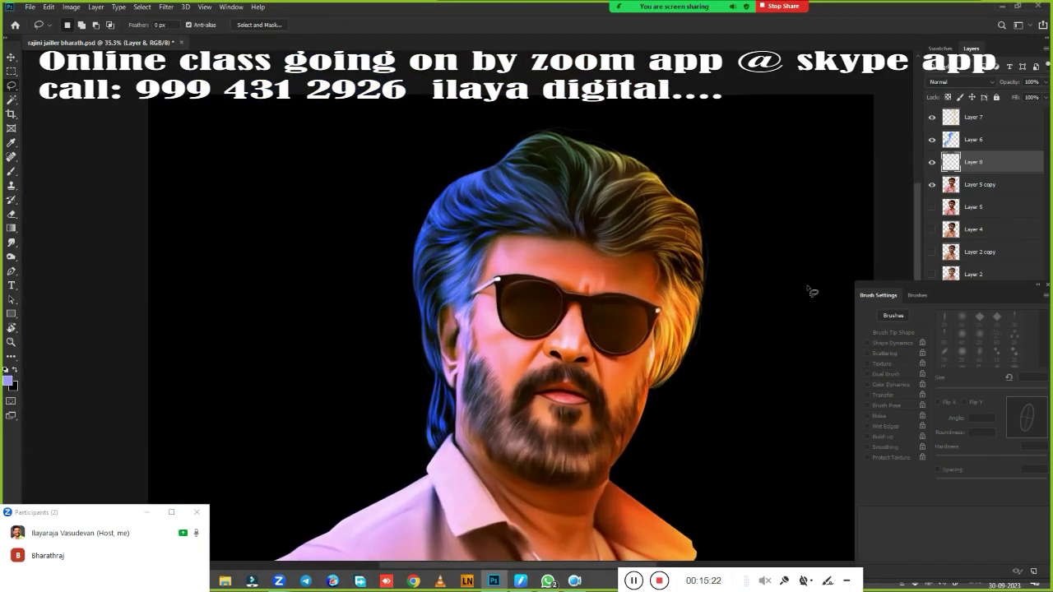
Duplicate the hair-colour layer and boost its saturation to +99.
key("ctrl+j")
left_click(933, 164)
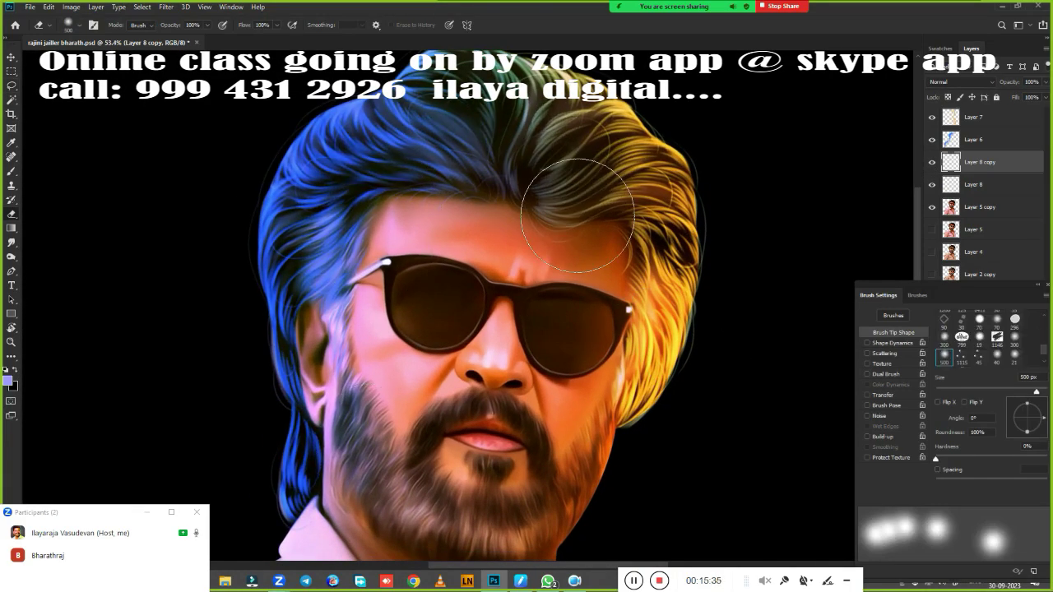
left_click(933, 163)
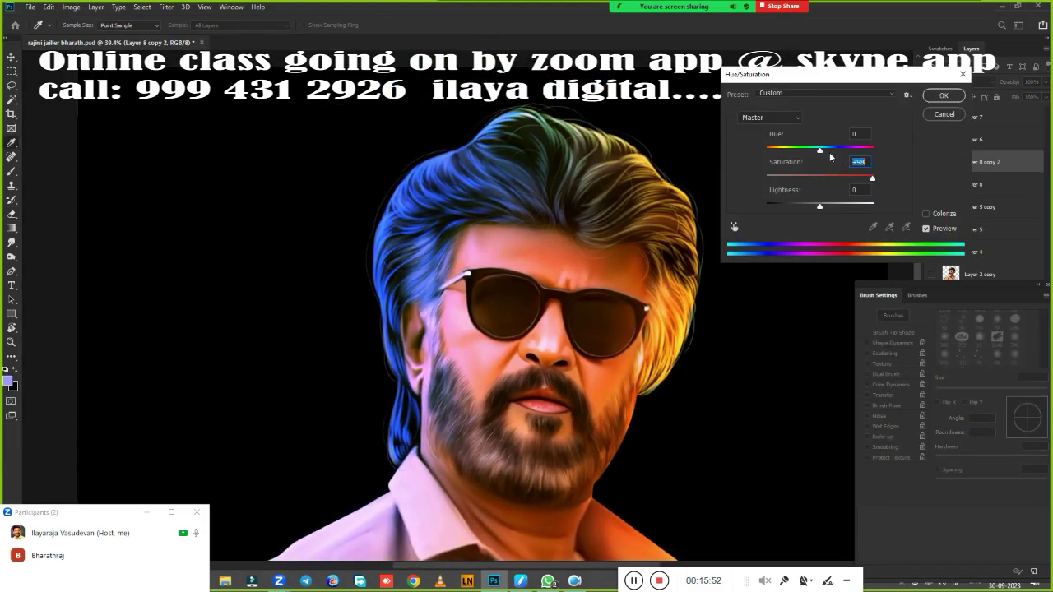
left_click_drag(821, 151, 846, 157)
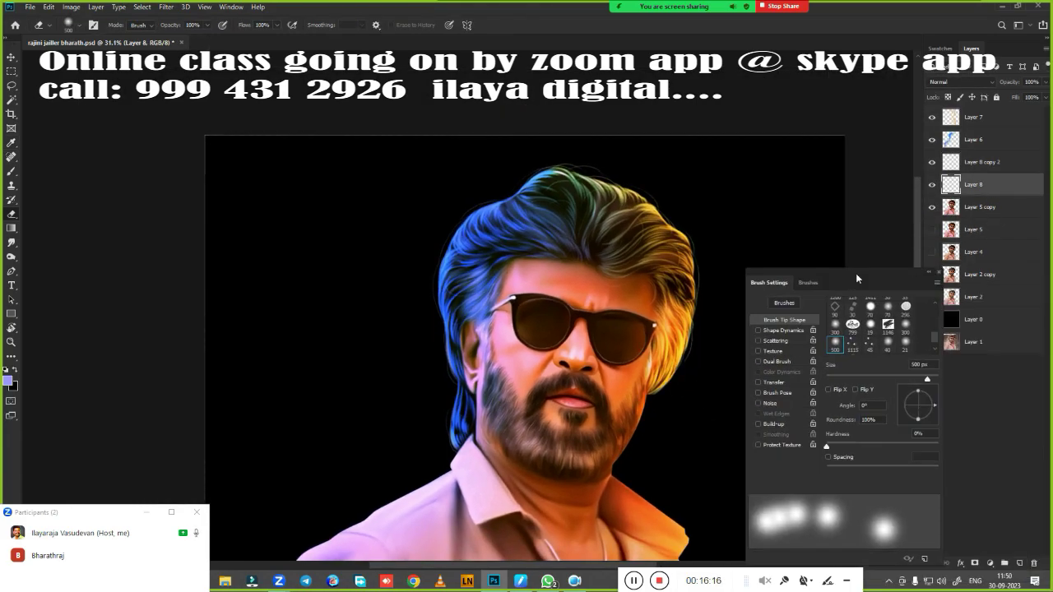
Close Brush Settings and turn the black background layer grey.
left_click(929, 272)
scroll(527, 362, "up", 2)
scroll(494, 338, "up", 2)
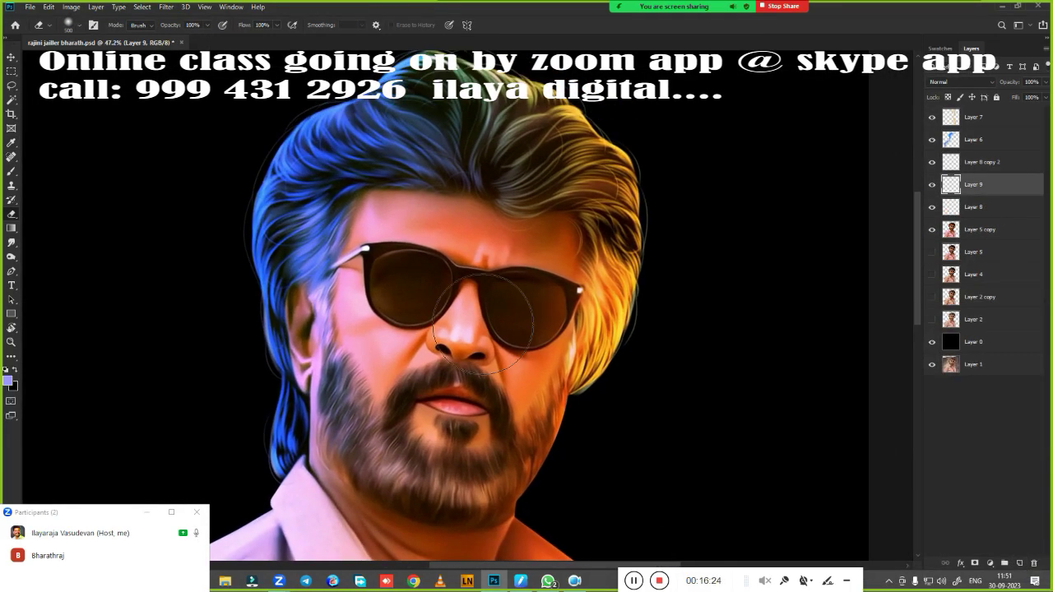
scroll(471, 259, "up", 3)
scroll(565, 302, "up", 2)
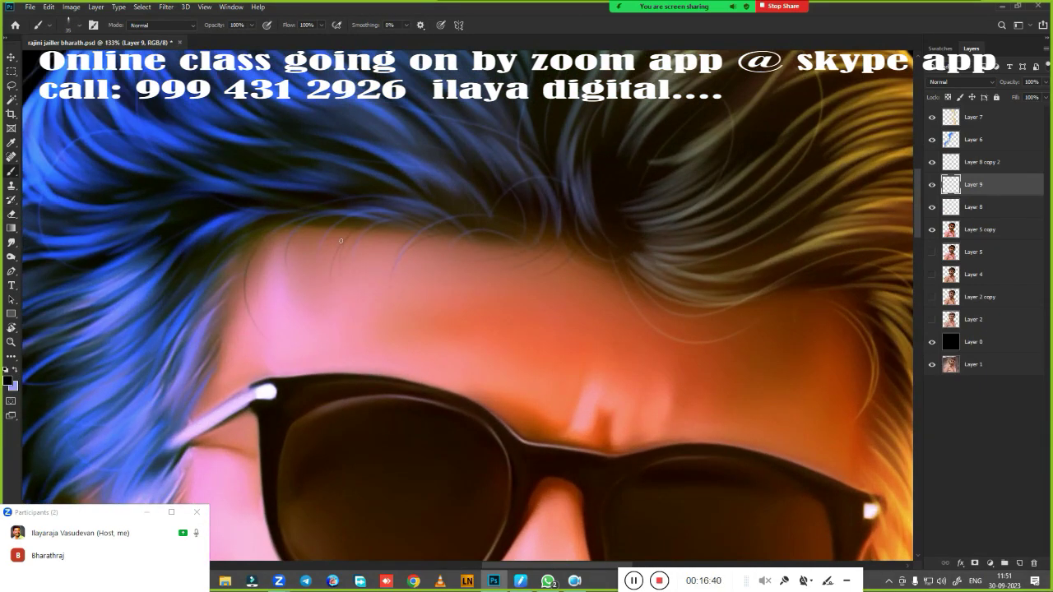
mouse_move(458, 239)
left_mouse_down()
mouse_move(569, 343)
mouse_move(487, 376)
mouse_move(446, 185)
left_mouse_up()
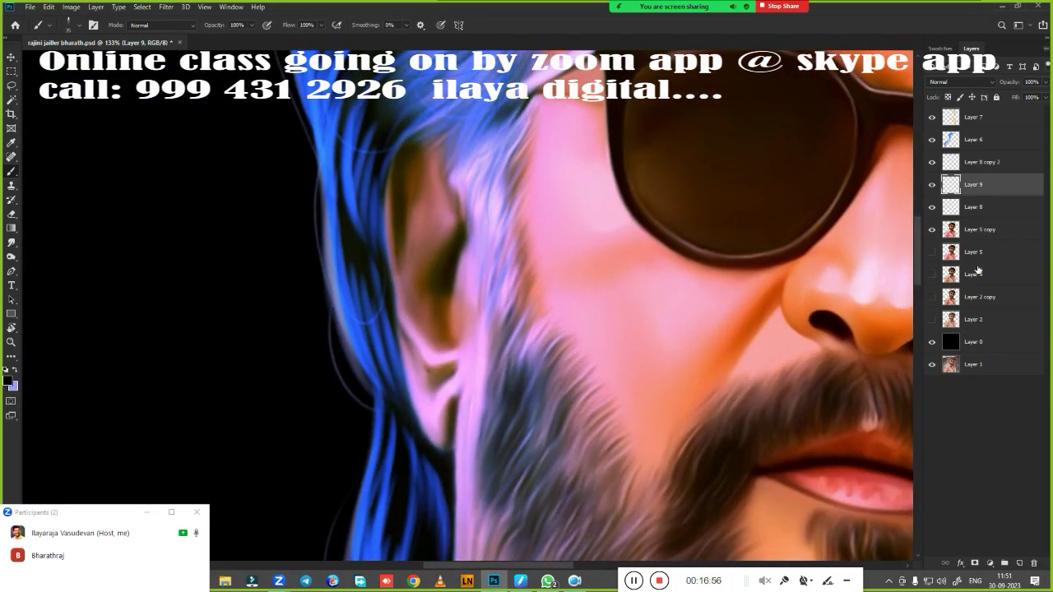
left_click(974, 342)
Move Layer 9 below Layer 8 and duplicate it as Layer 9 copy.
key("ctrl+]")
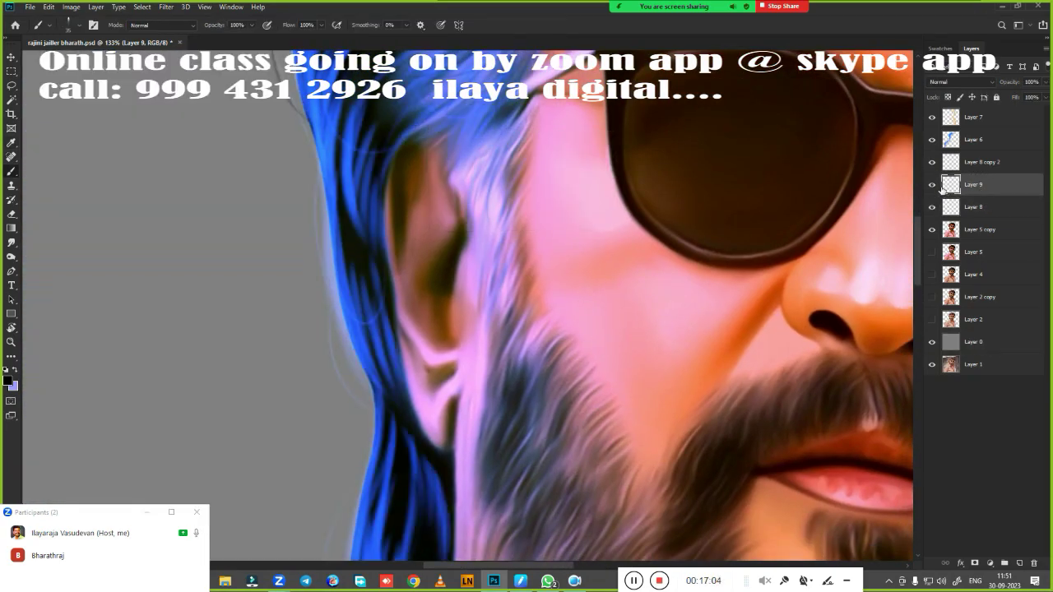
left_click(959, 206)
scroll(425, 257, "down", 1)
scroll(378, 375, "down", 2)
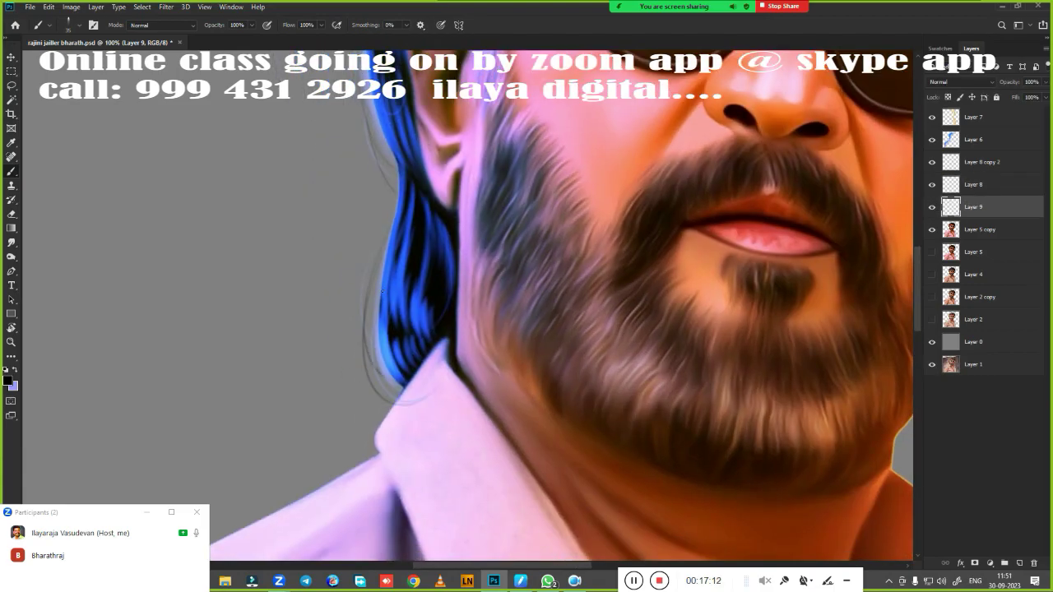
scroll(403, 246, "down", 2)
scroll(715, 408, "up", 3)
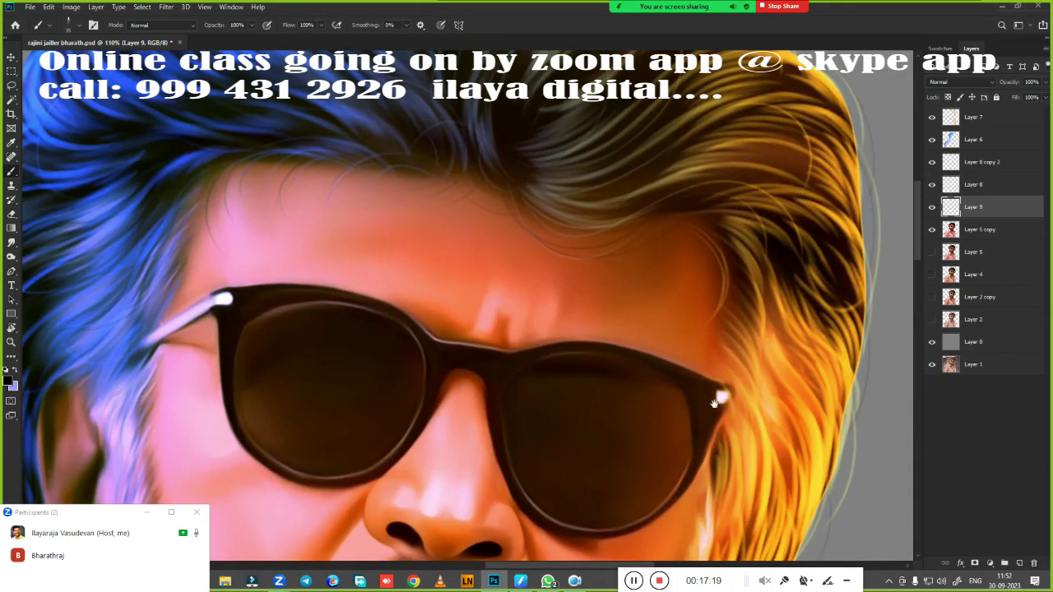
left_click_drag(716, 407, 732, 136)
scroll(636, 351, "down", 3)
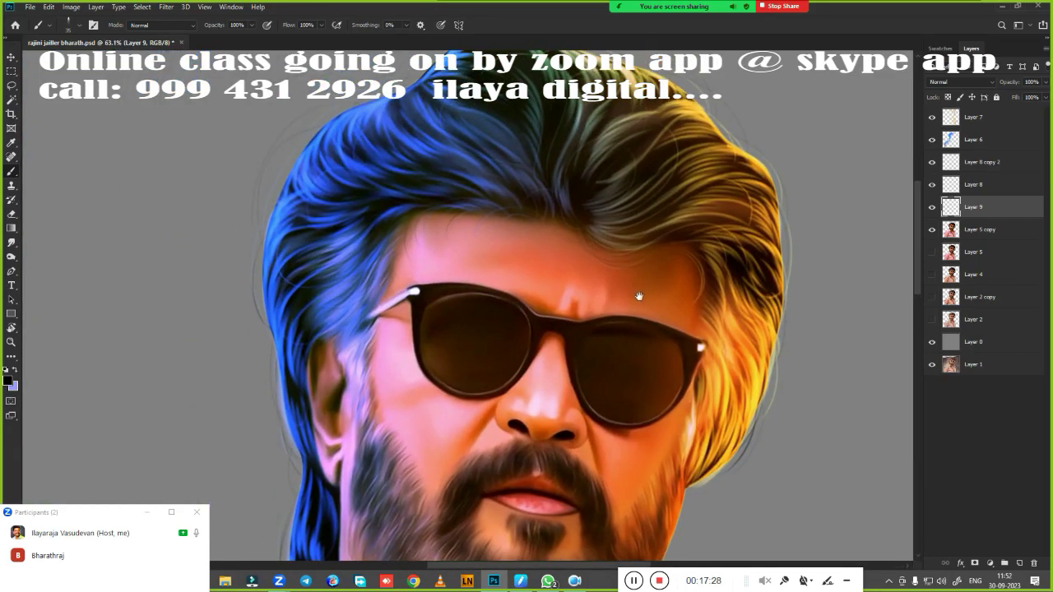
key("ctrl+j")
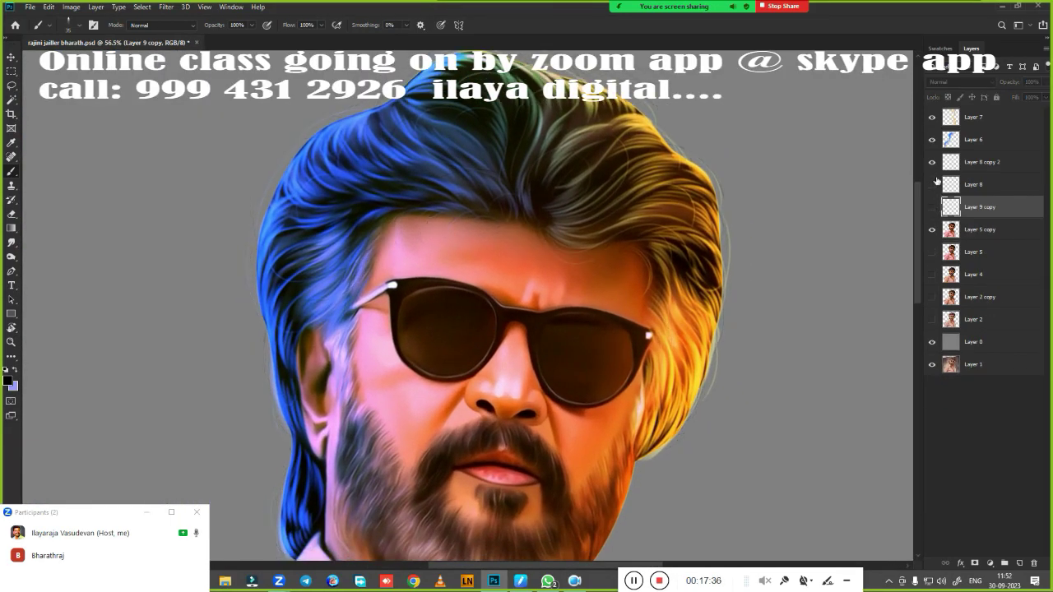
Burn the left, top and right hair edges on Layer 5 copy (Shadows, 40%).
left_click_drag(933, 117, 932, 207)
left_click(984, 229)
left_click(12, 257)
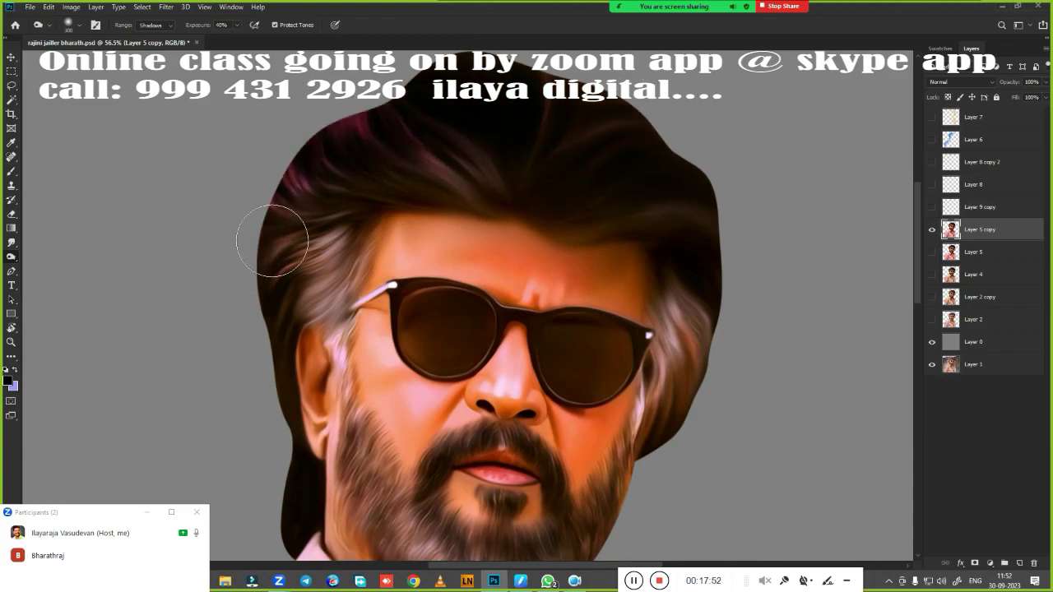
left_click_drag(418, 92, 275, 346)
left_click_drag(932, 207, 932, 117)
key("bracketright")
left_click_drag(329, 271, 354, 190)
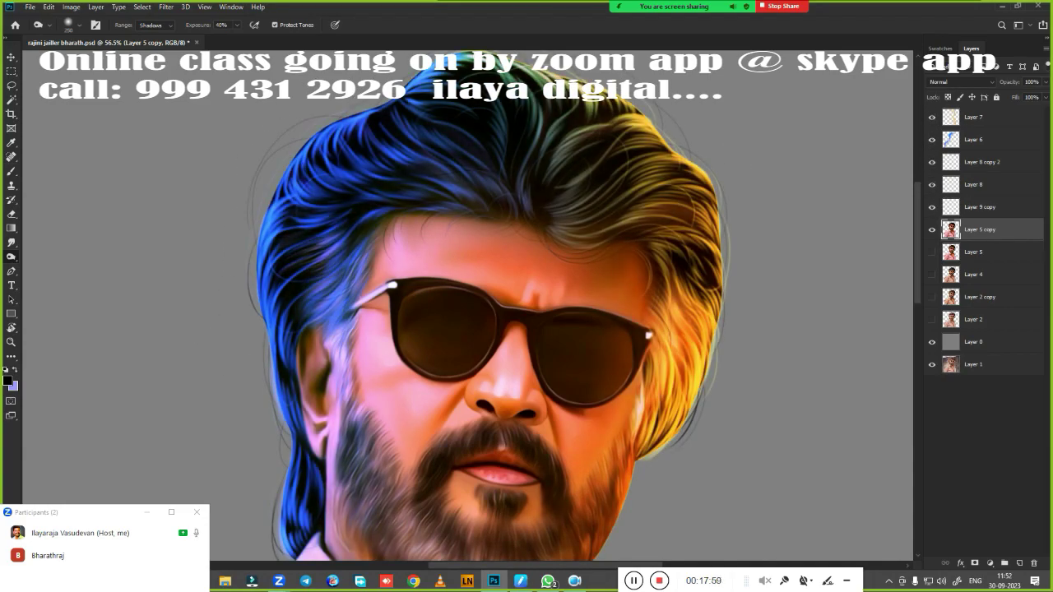
mouse_move(444, 172)
left_mouse_down()
mouse_move(692, 173)
mouse_move(683, 461)
left_mouse_up()
left_click_drag(675, 230, 266, 277)
scroll(265, 277, "down", 5)
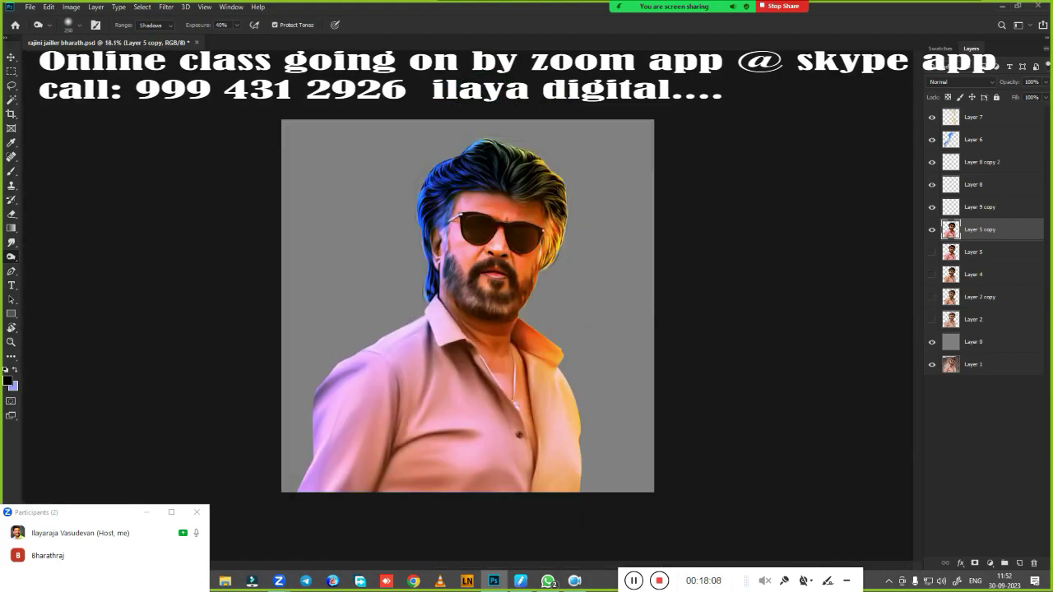
Compare the hair with and without burning, and delete a stray new empty layer.
left_click(933, 229)
left_click(933, 230)
left_click(933, 229)
scroll(468, 305, "up", 5)
key("r")
key("ctrl+shift+alt+n")
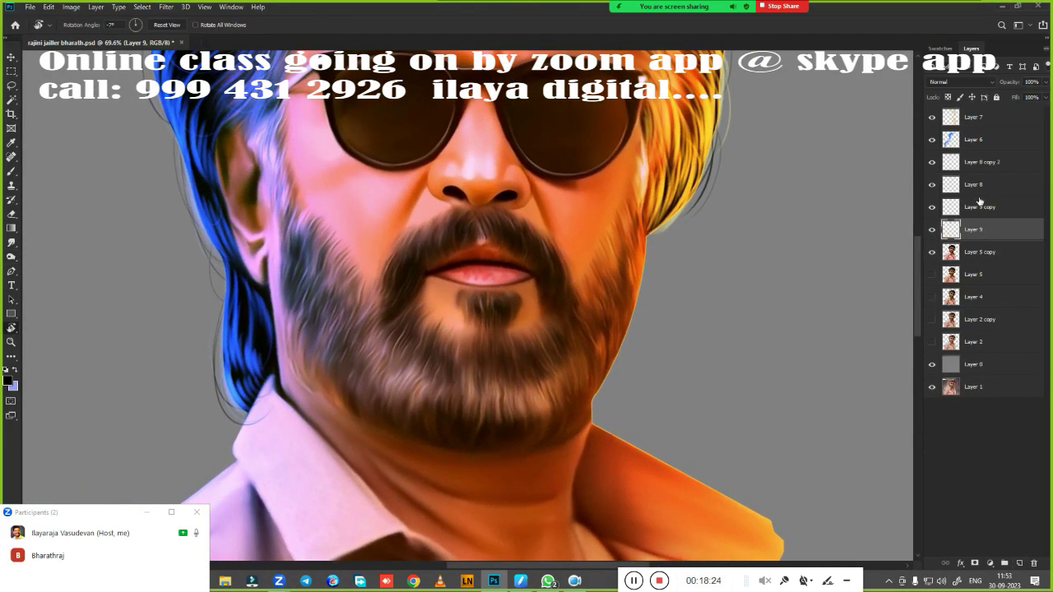
key("Delete")
scroll(539, 237, "up", 5)
Switch to the Brush and set the background colour to blue.
key("b")
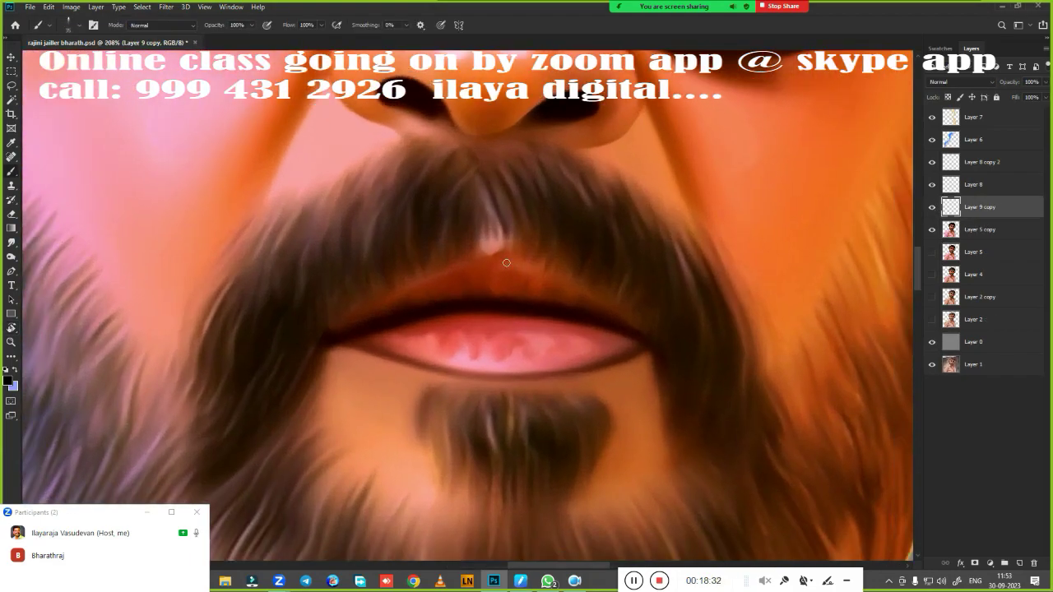
right_click(640, 483)
key("Escape")
left_click(14, 385)
key("Return")
scroll(526, 357, "up", 2)
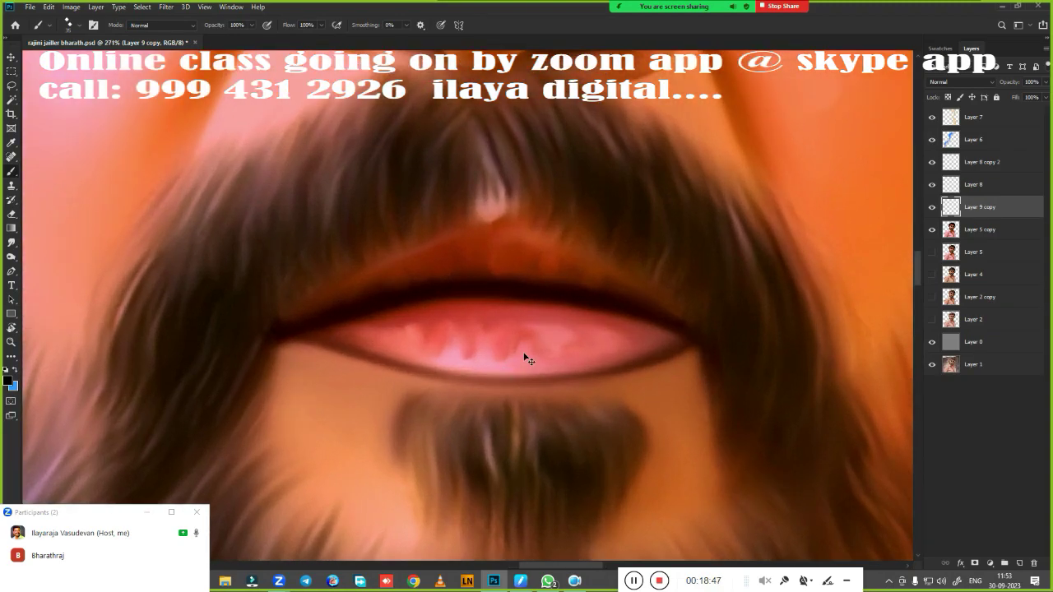
left_click_drag(521, 383, 422, 489)
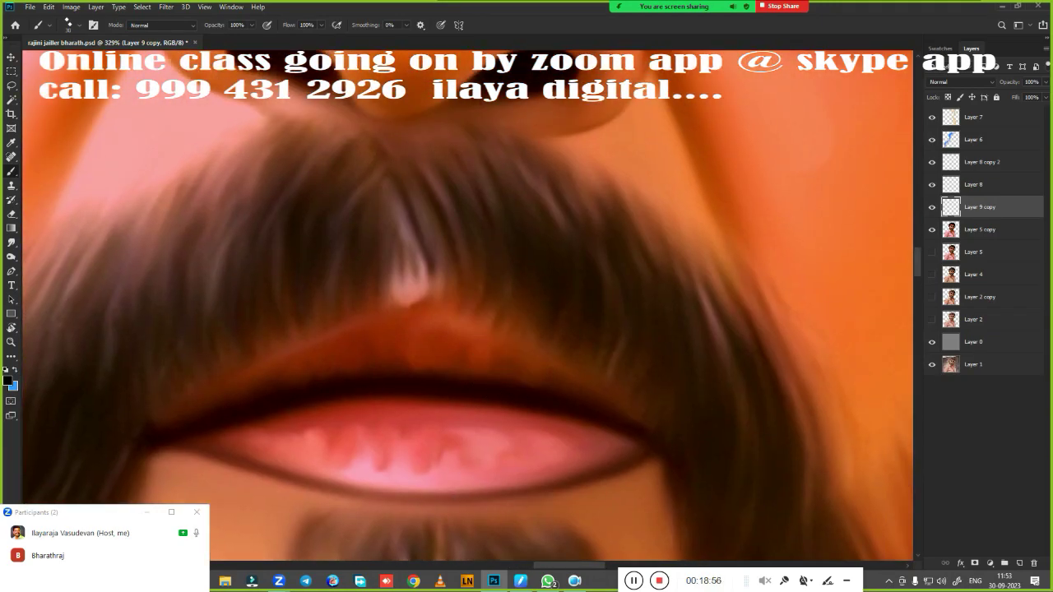
Pick a hair brush preset and frame the moustache and nose in view.
right_click(547, 298)
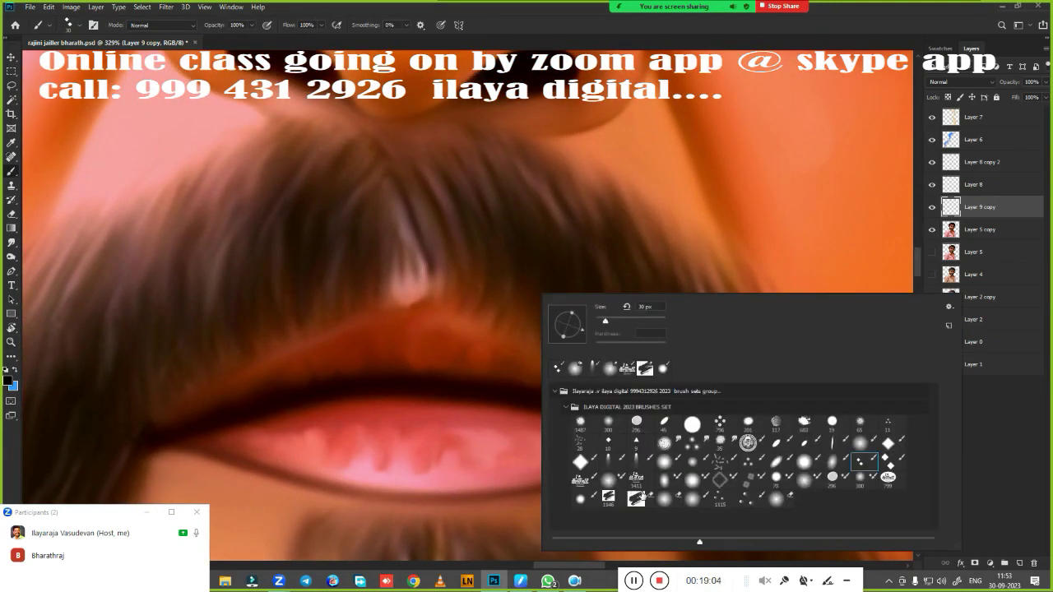
double_click(748, 436)
left_click_drag(528, 335, 468, 358)
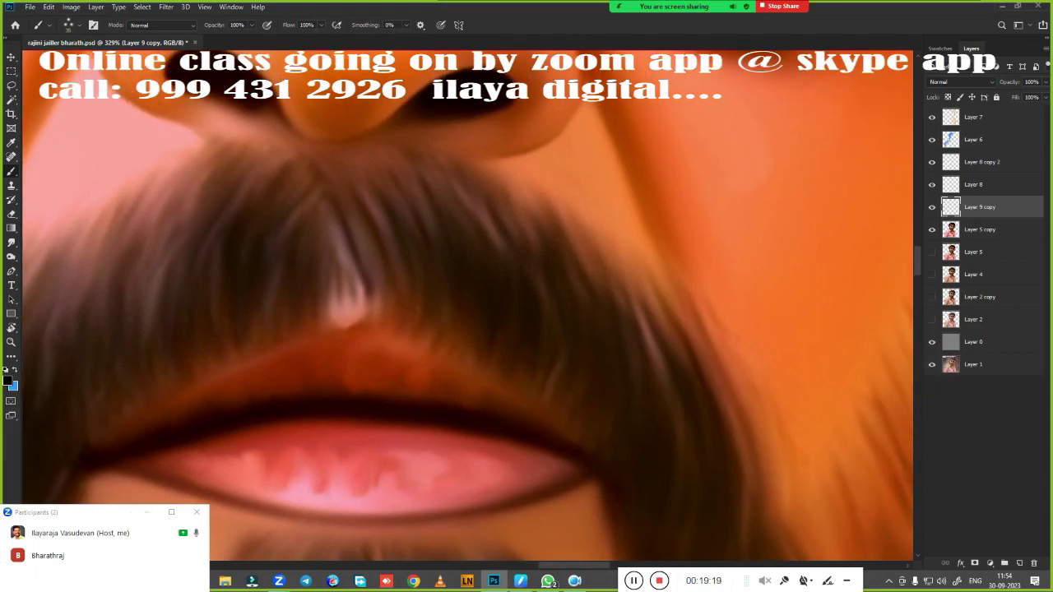
left_click_drag(459, 418, 545, 386)
scroll(565, 357, "up", 3)
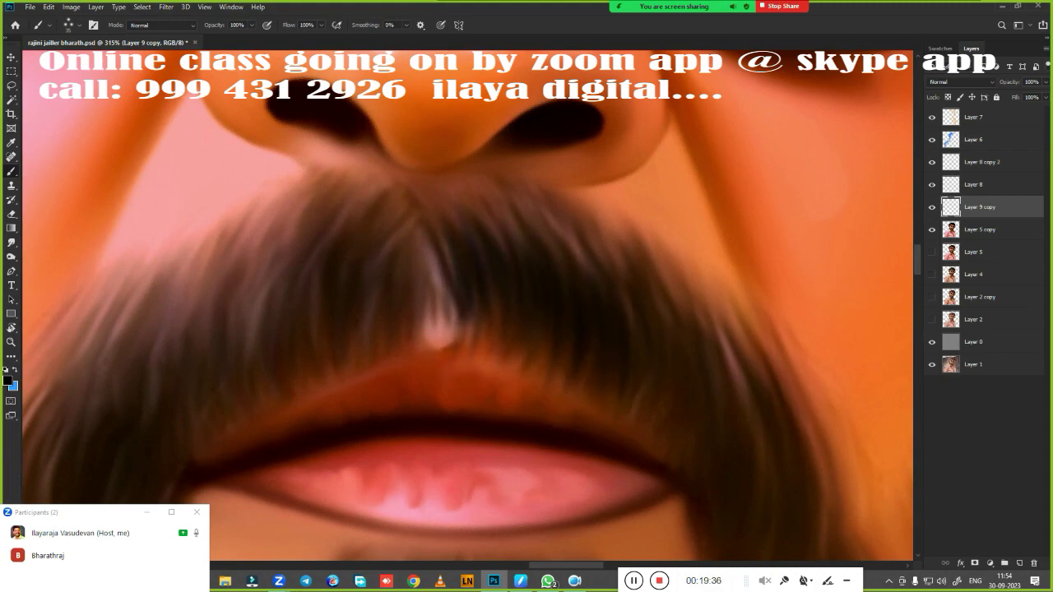
scroll(527, 329, "down", 3)
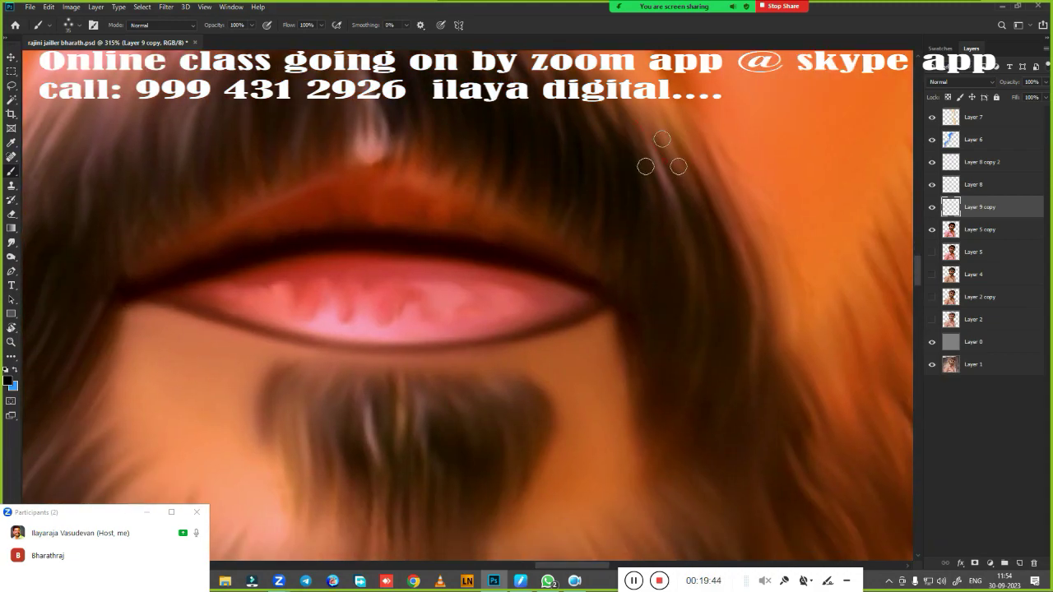
Paint dark hair strokes across the centre and left side of the moustache.
left_click_drag(651, 132, 706, 247)
scroll(716, 284, "down", 5)
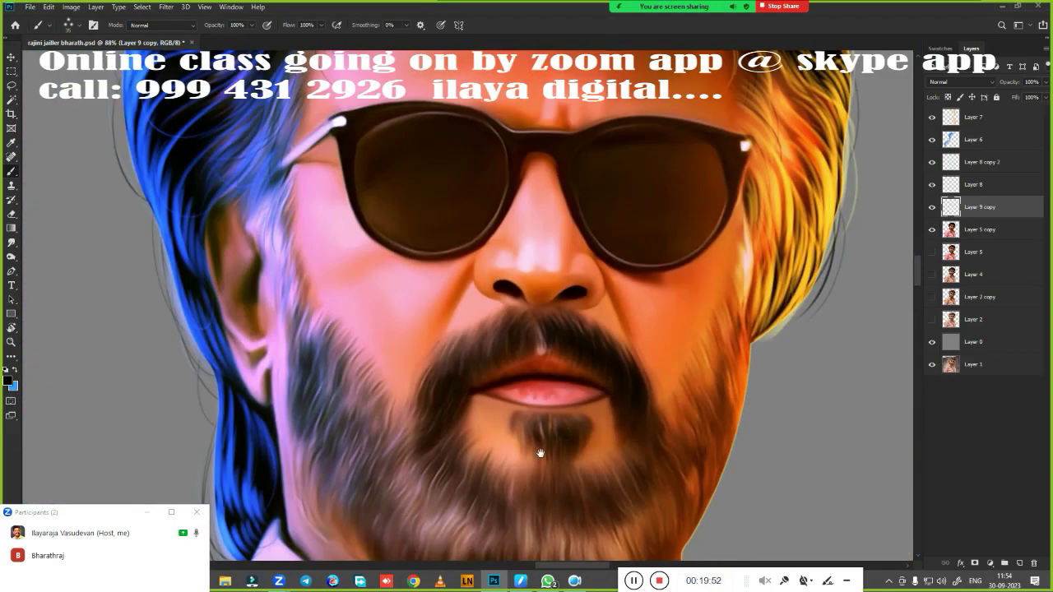
scroll(364, 384, "up", 5)
left_click_drag(364, 383, 477, 177)
left_click_drag(543, 173, 560, 288)
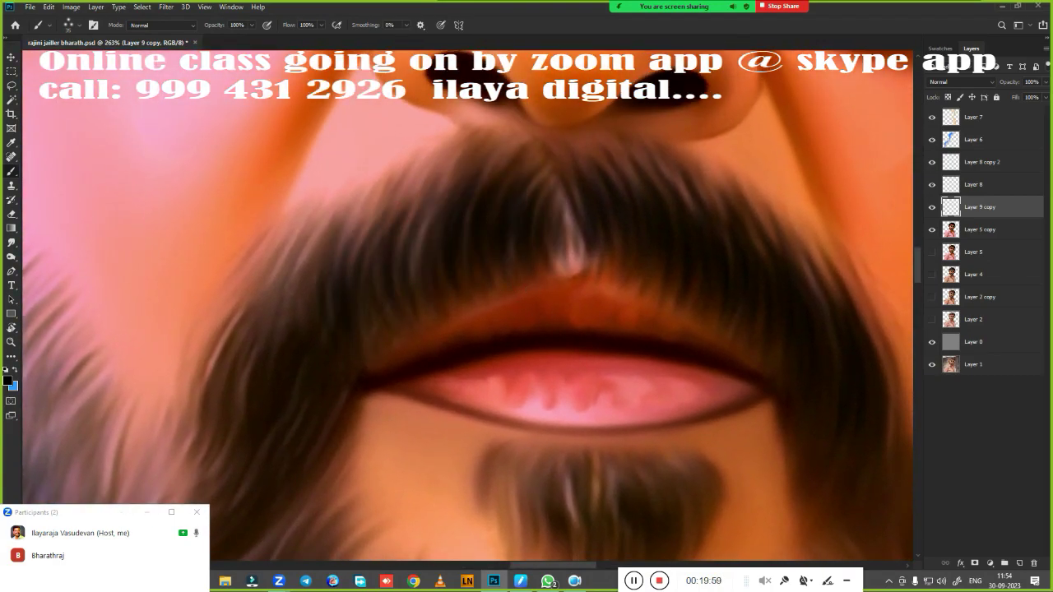
left_click_drag(317, 242, 210, 432)
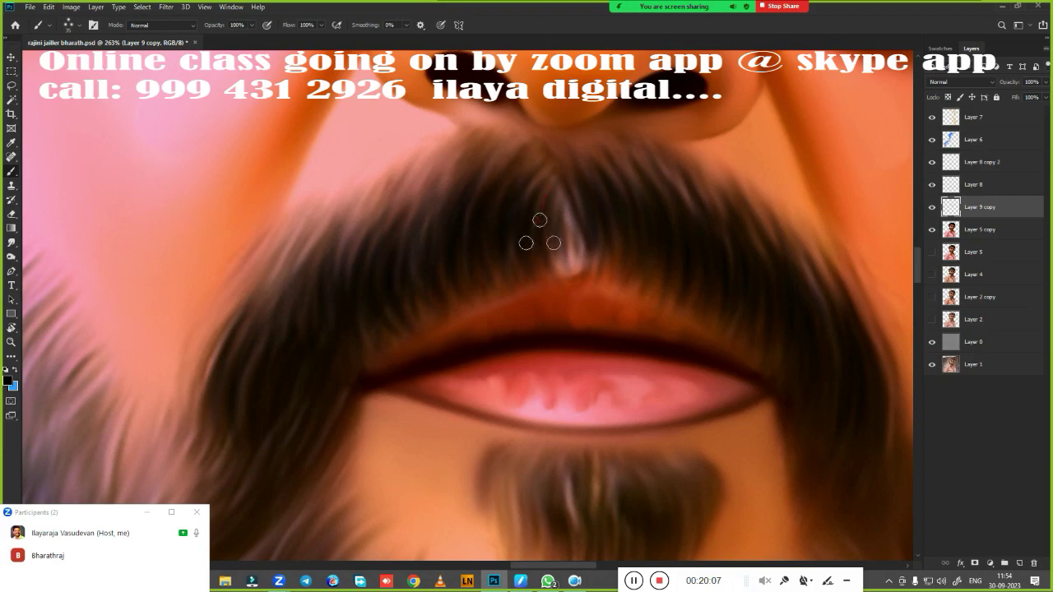
left_click_drag(353, 209, 276, 296)
left_click_drag(260, 247, 210, 370)
scroll(457, 274, "down", 3)
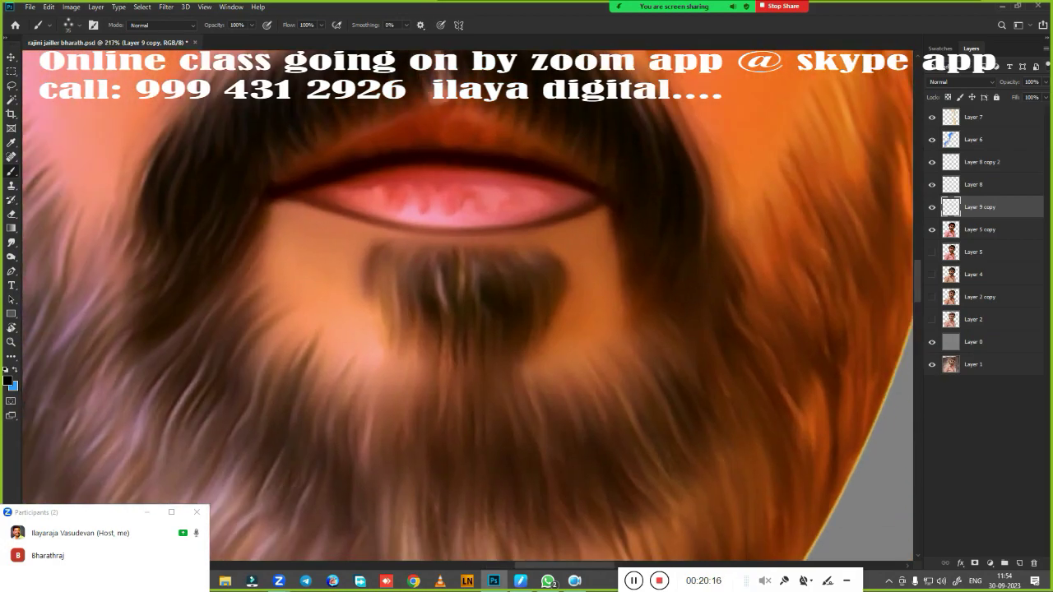
scroll(457, 274, "up", 2)
Paint dark hair strokes over the goatee and the lower-left and lower-right beard.
left_click_drag(387, 321, 457, 274)
left_click_drag(513, 251, 474, 301)
left_click_drag(444, 250, 395, 321)
scroll(461, 280, "up", 2)
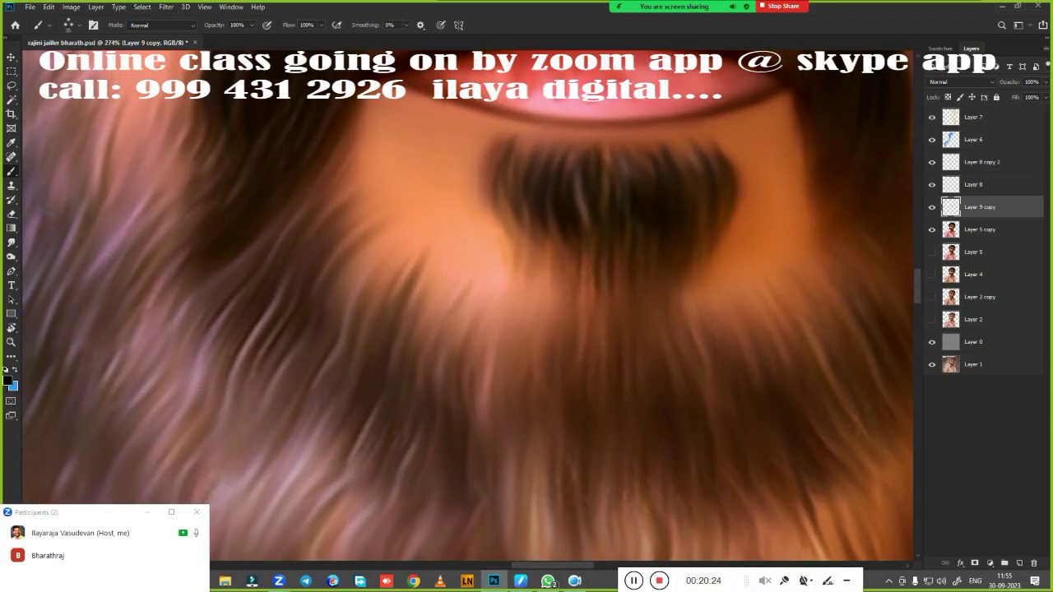
left_click_drag(338, 181, 296, 354)
left_click_drag(420, 238, 395, 412)
left_click_drag(493, 296, 616, 485)
mouse_move(576, 313)
left_mouse_down()
mouse_move(649, 439)
mouse_move(362, 415)
left_mouse_up()
left_click_drag(387, 321, 473, 370)
left_click_drag(568, 247, 494, 387)
left_click_drag(634, 218, 576, 362)
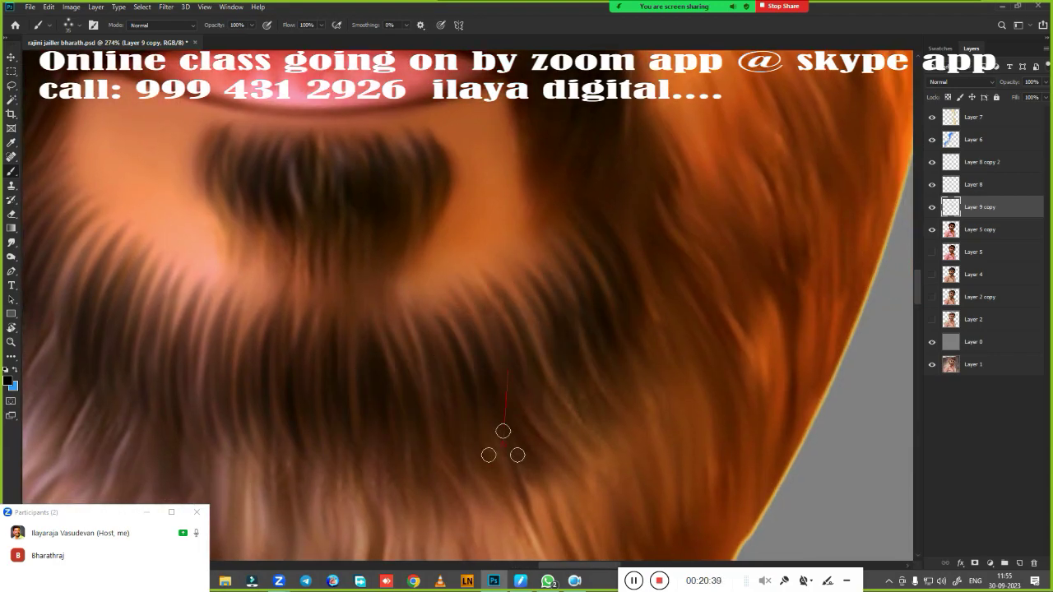
left_click_drag(510, 304, 423, 408)
Fit the view and add dark hair strokes along the lower-left beard.
key("ctrl+0")
scroll(537, 432, "up", 5)
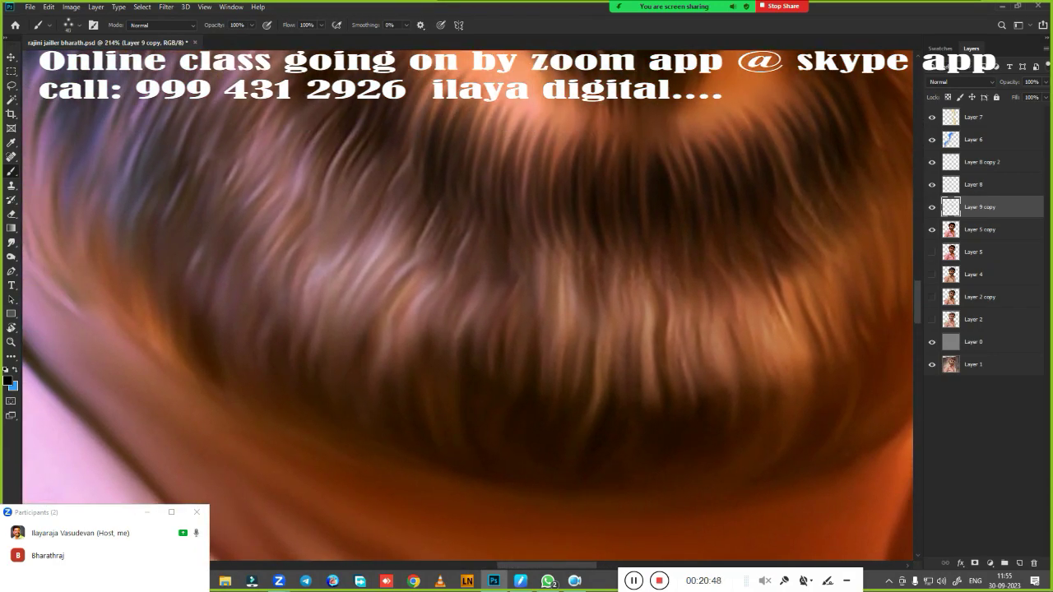
scroll(370, 435, "down", 2)
left_click_drag(197, 296, 238, 387)
left_click_drag(230, 305, 284, 395)
left_click_drag(272, 337, 316, 440)
left_click_drag(330, 345, 354, 412)
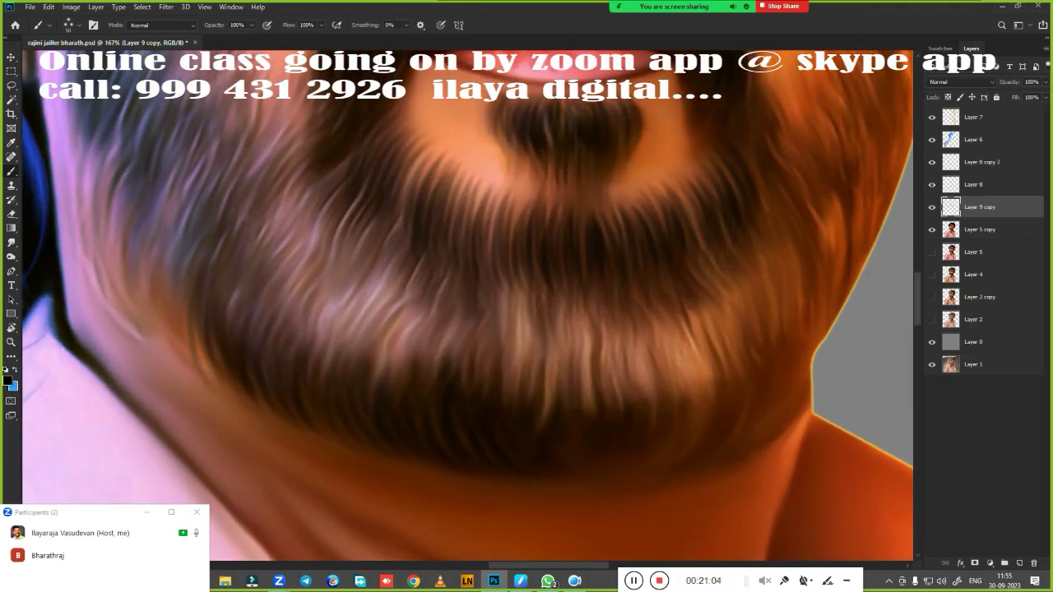
Pan to the chin and paint dark hair strands into the beard.
scroll(665, 423, "right", 3)
left_click_drag(650, 313, 478, 389)
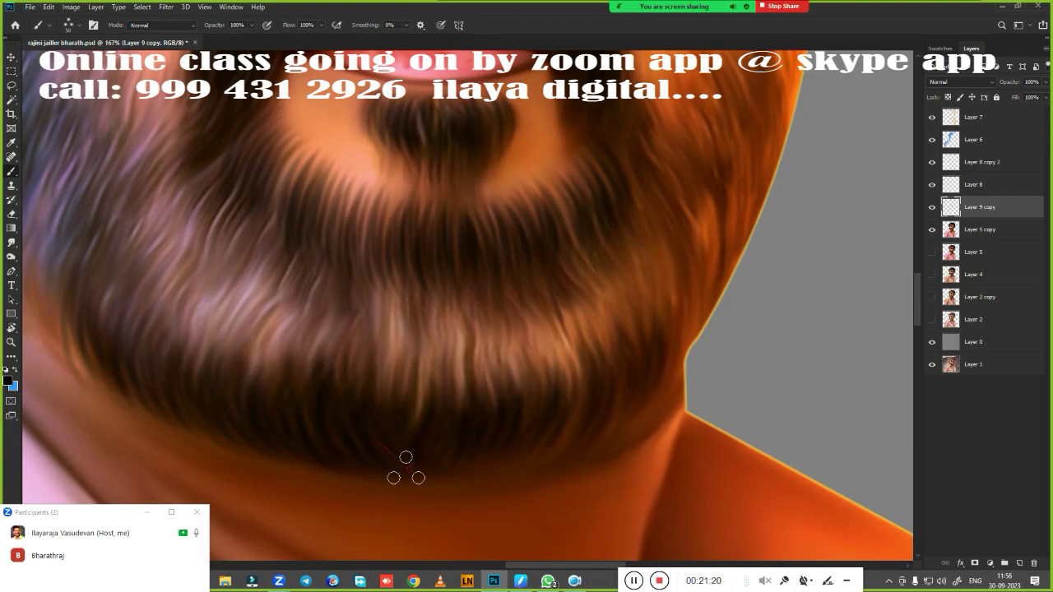
left_click_drag(746, 153, 594, 294)
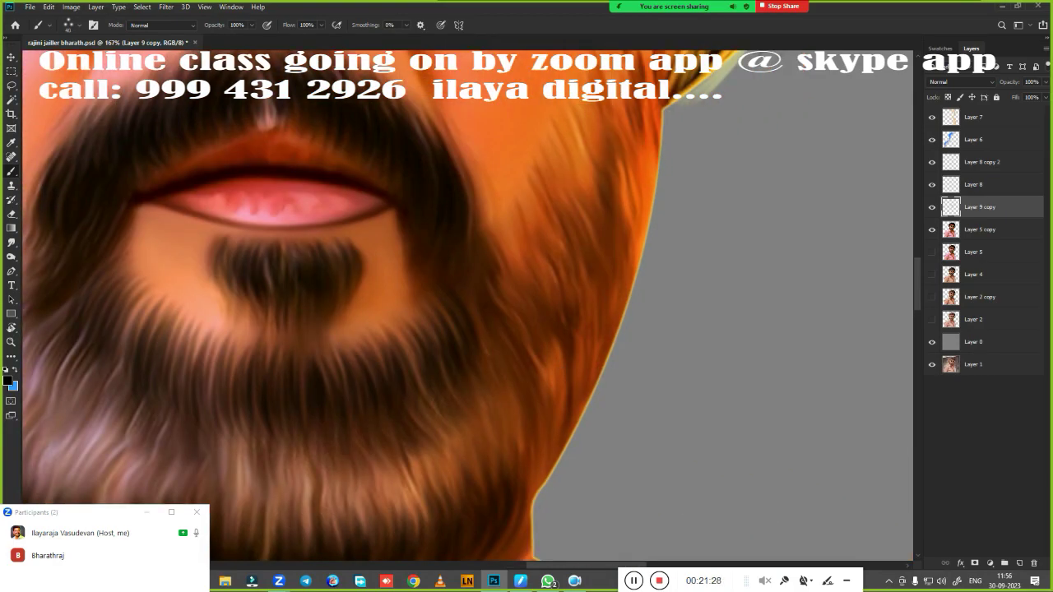
mouse_move(560, 453)
left_mouse_down()
mouse_move(618, 321)
mouse_move(783, 305)
left_mouse_up()
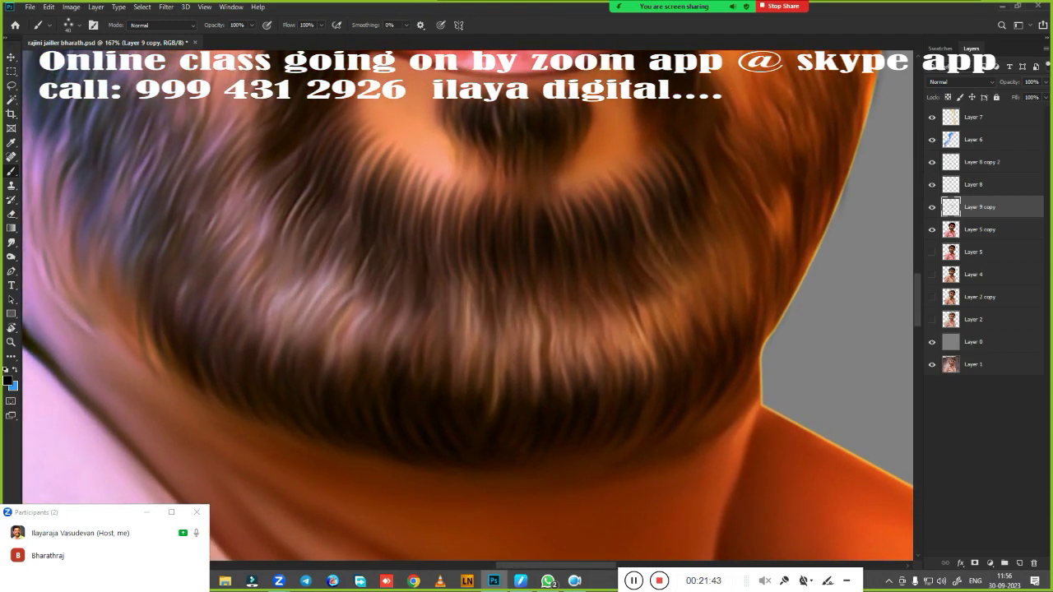
left_click_drag(264, 169, 276, 238)
left_click_drag(255, 273, 275, 337)
mouse_move(284, 288)
left_mouse_down()
mouse_move(308, 354)
mouse_move(283, 366)
left_mouse_up()
left_click_drag(306, 298, 329, 371)
left_click_drag(325, 308, 371, 391)
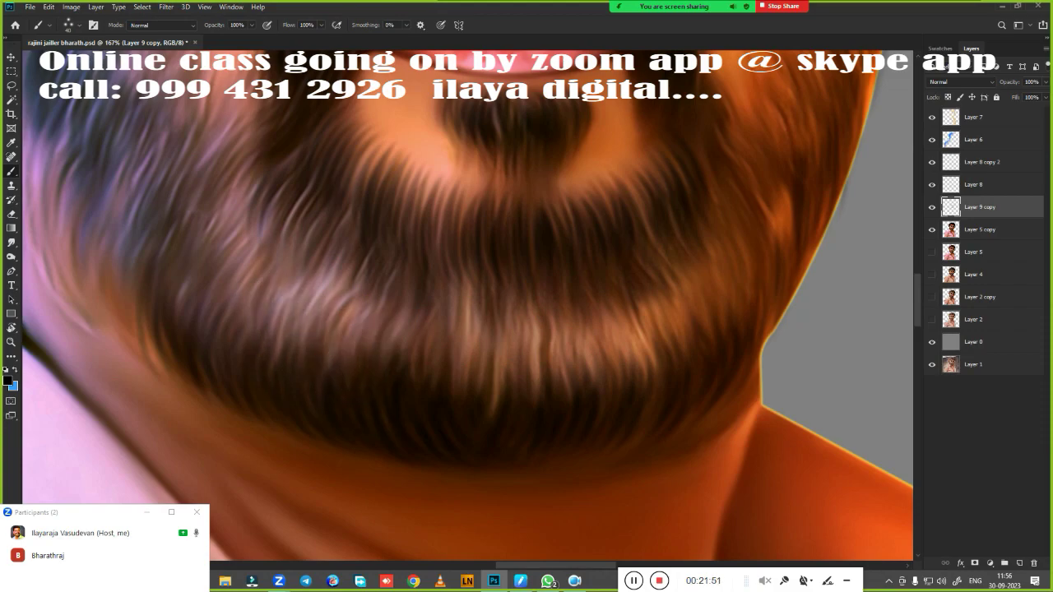
Paint more dark strands into the lower beard and along the right cheek edge.
left_click_drag(610, 409, 603, 341)
left_click_drag(736, 276, 708, 337)
left_click_drag(206, 251, 230, 362)
left_click_drag(247, 288, 329, 371)
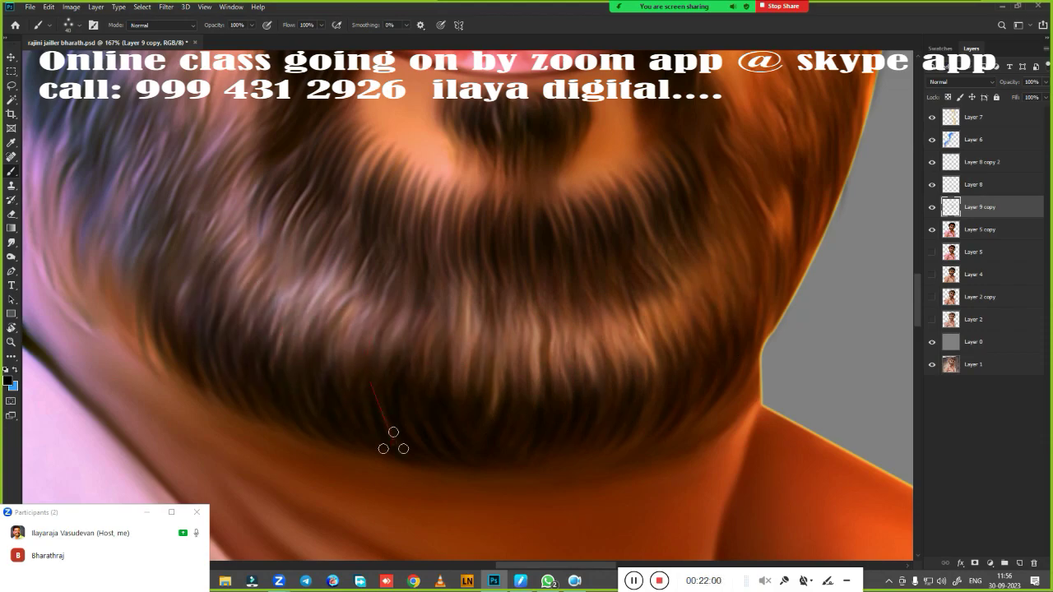
left_click_drag(576, 206, 214, 486)
left_click_drag(494, 136, 441, 292)
left_click_drag(461, 220, 417, 341)
left_click_drag(485, 171, 458, 255)
left_click_drag(484, 193, 406, 356)
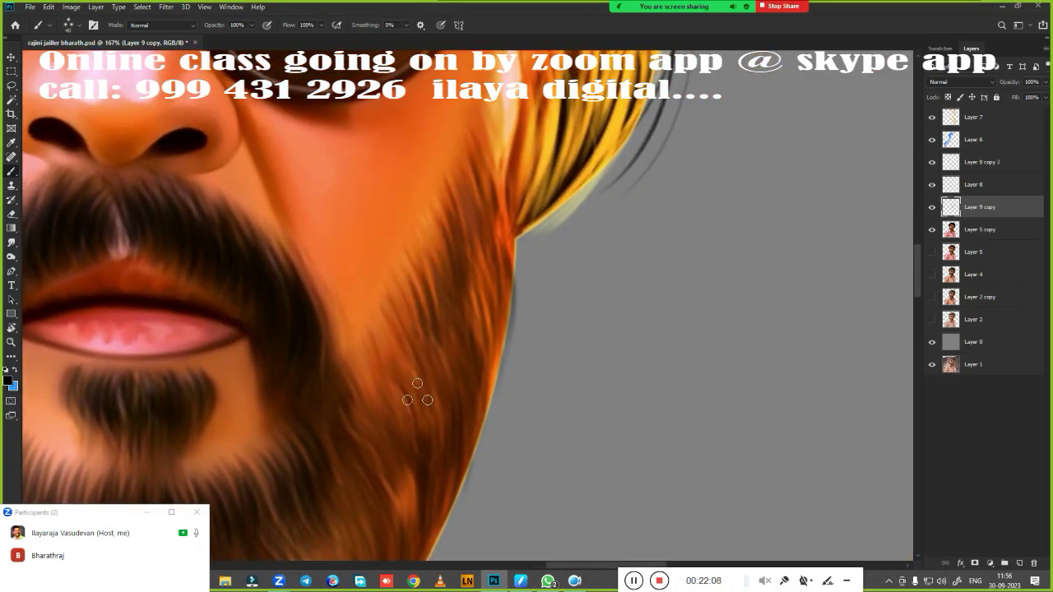
left_click_drag(434, 304, 370, 406)
mouse_move(397, 353)
left_mouse_down()
mouse_move(349, 435)
mouse_move(561, 270)
left_mouse_up()
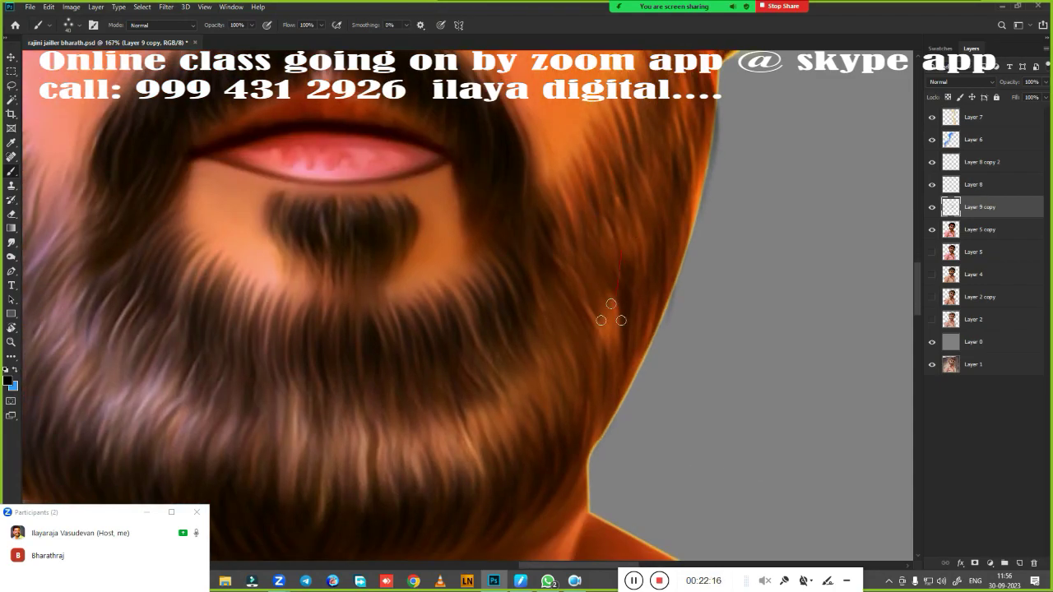
mouse_move(610, 312)
left_mouse_down()
mouse_move(564, 376)
mouse_move(416, 503)
left_mouse_up()
Paint dark strands along the left edge of the beard.
scroll(512, 428, "left", 5)
scroll(293, 141, "up", 4)
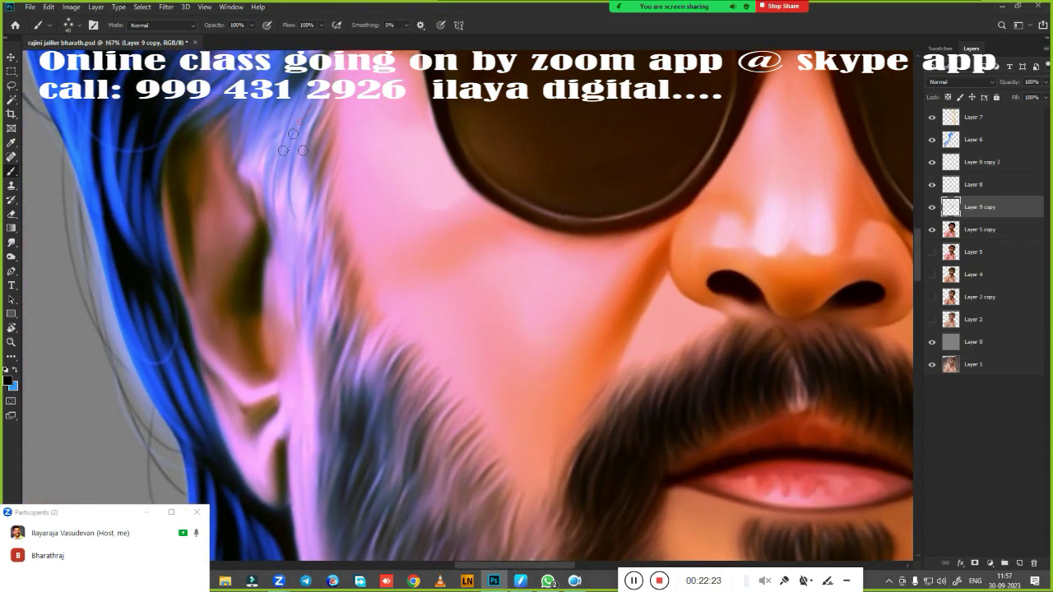
mouse_move(293, 141)
left_mouse_down()
mouse_move(361, 366)
mouse_move(381, 392)
left_mouse_up()
left_click_drag(305, 123, 331, 277)
left_click_drag(316, 206, 379, 377)
scroll(329, 205, "down", 3)
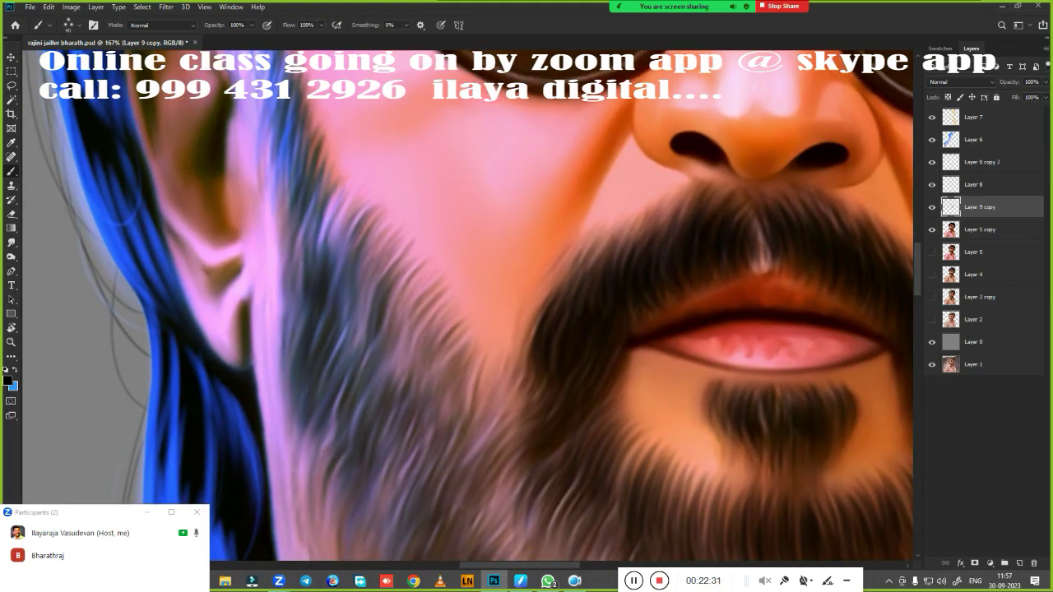
left_click_drag(317, 188, 395, 333)
left_click_drag(370, 259, 445, 387)
left_click_drag(411, 321, 485, 432)
left_click_drag(453, 354, 514, 444)
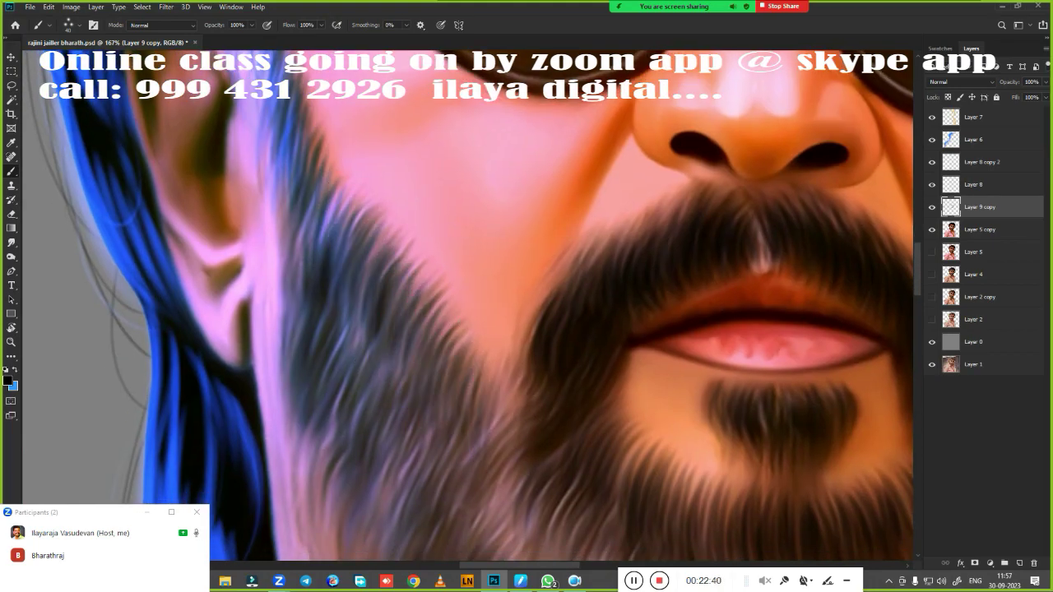
Fill the lower-left beard with additional fine dark strands.
left_click_drag(263, 136, 306, 377)
scroll(353, 305, "down", 3)
left_click_drag(297, 231, 341, 384)
left_click_drag(317, 262, 410, 455)
left_click_drag(391, 356, 454, 479)
left_click_drag(305, 317, 360, 438)
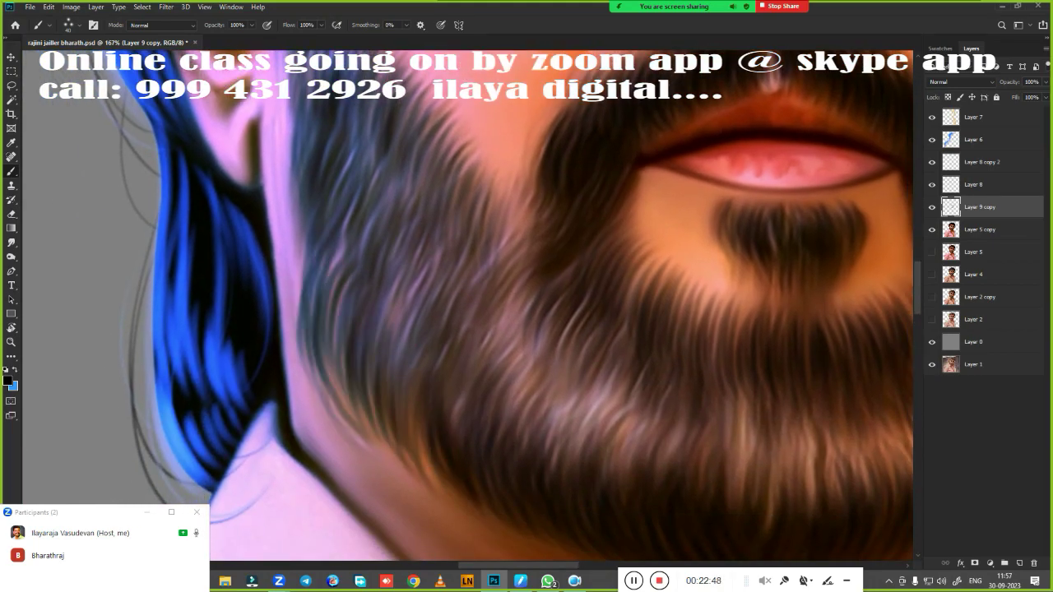
left_click_drag(337, 341, 397, 451)
scroll(447, 349, "down", 3)
Add final beard strands, zoom out to the whole face, and toggle the strokes to compare.
left_click_drag(419, 358, 444, 404)
scroll(445, 370, "up", 3)
left_click_drag(374, 236, 403, 324)
left_click_drag(445, 297, 493, 367)
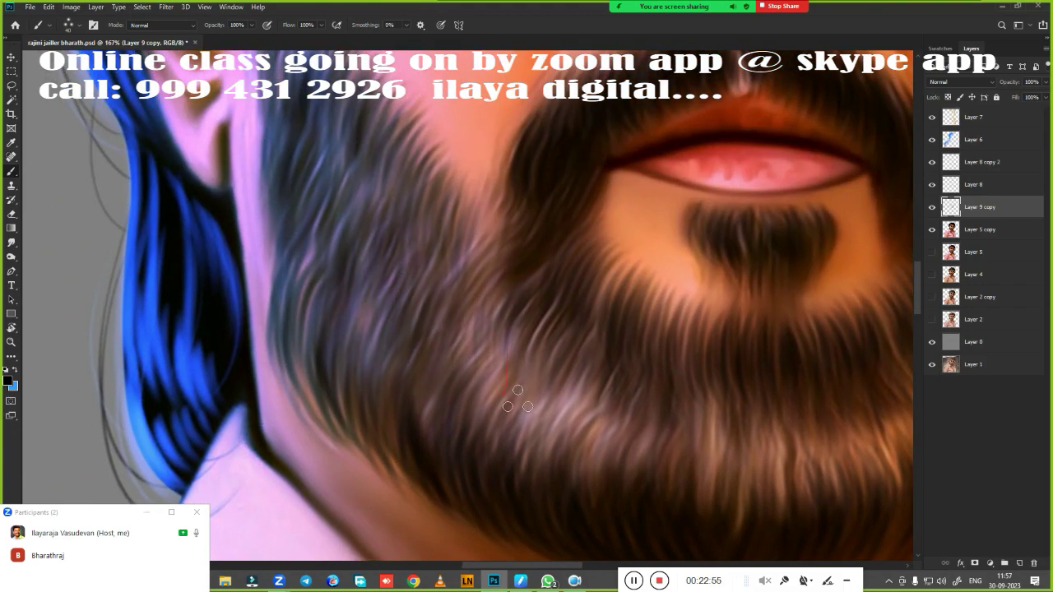
key("ctrl+0")
left_click(933, 208)
left_click(932, 208)
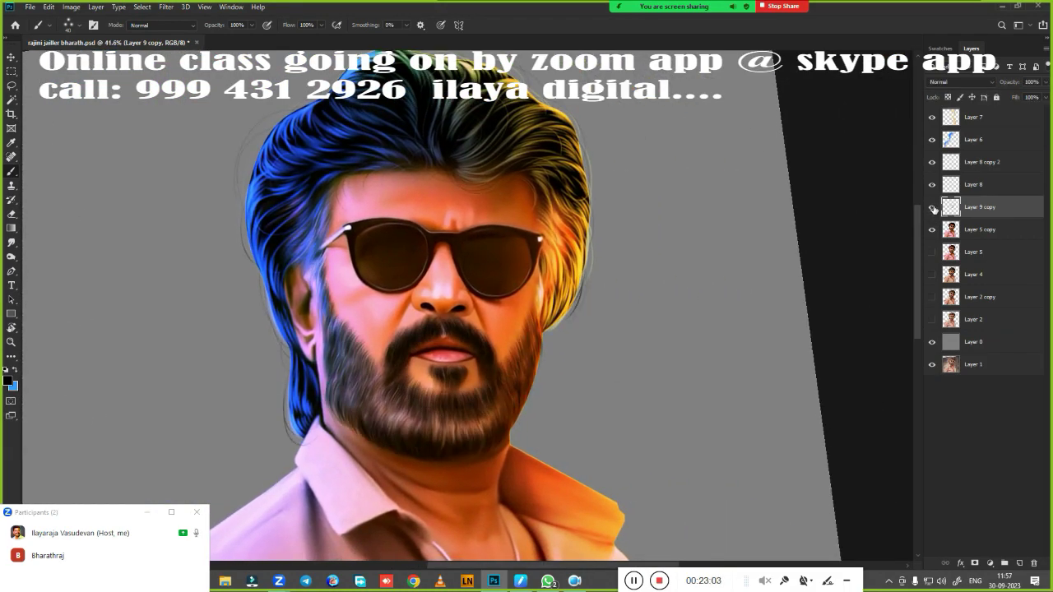
Lasso the beard, subtract the chin patch, and feather the selection.
left_click(932, 208)
left_click(933, 208)
left_click(933, 208)
scroll(534, 368, "up", 3)
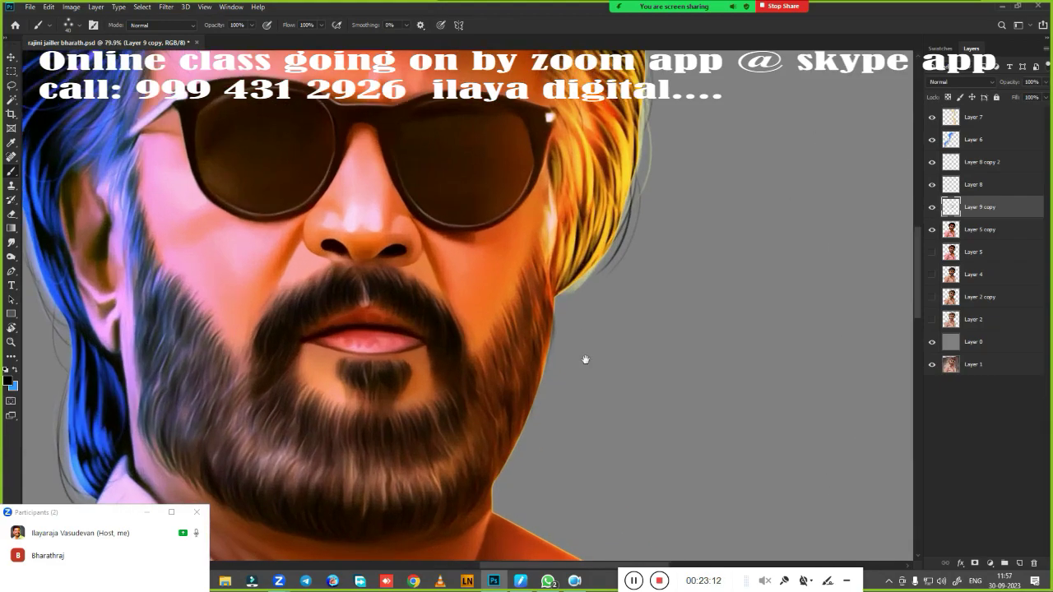
left_click_drag(586, 360, 714, 290)
key("l")
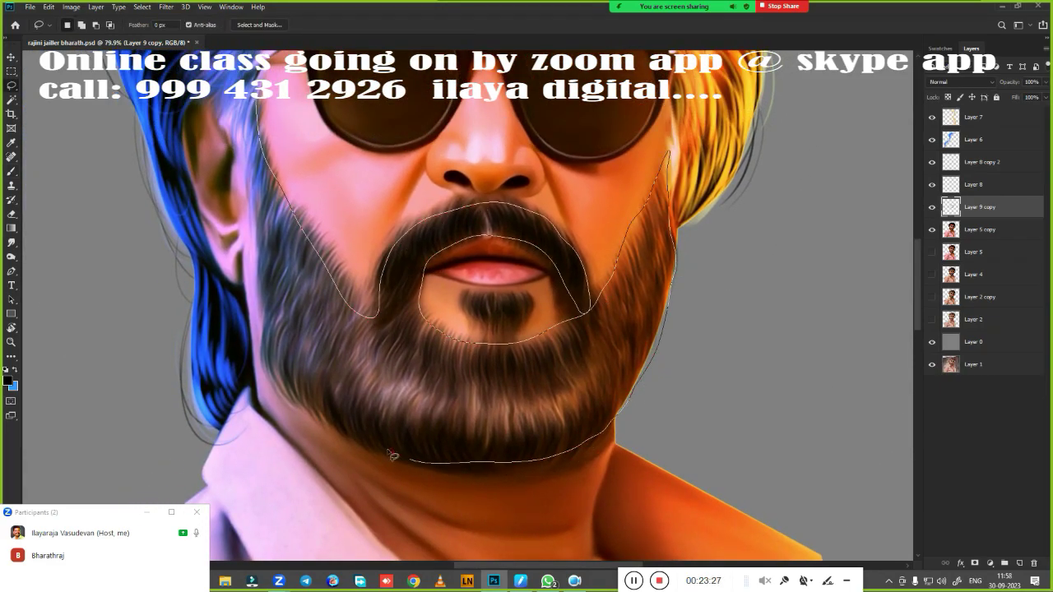
left_click_drag(254, 212, 257, 107)
left_click_drag(462, 293, 489, 301)
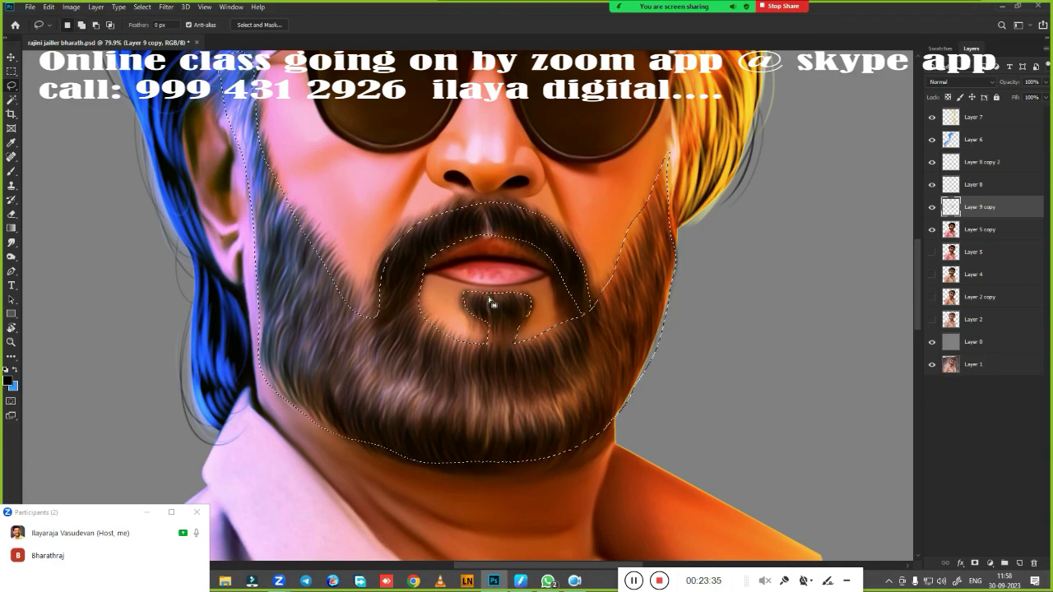
key("shift+F6")
key("Return")
Darken the selected beard on Layer 5 copy with two Curves adjustments.
key("alt+bracketleft")
scroll(691, 411, "down", 2)
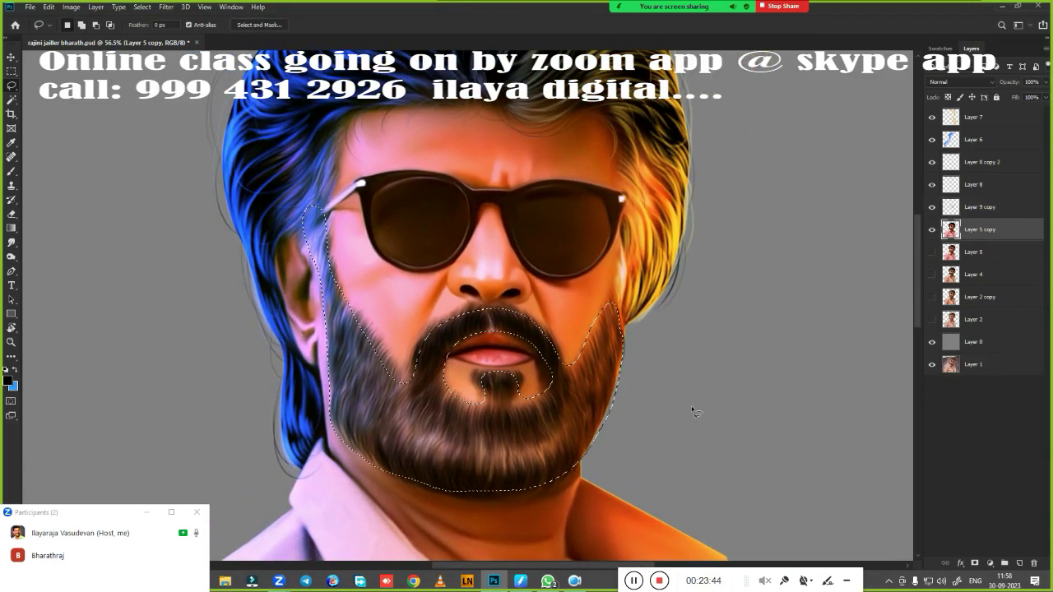
key("ctrl+m")
left_click_drag(705, 248, 699, 251)
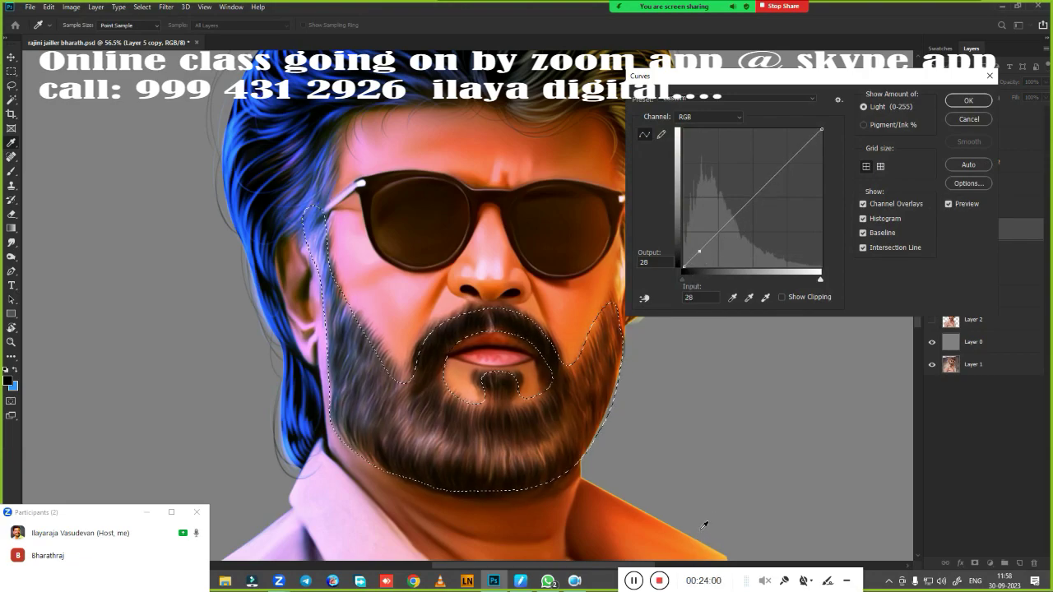
key("Escape")
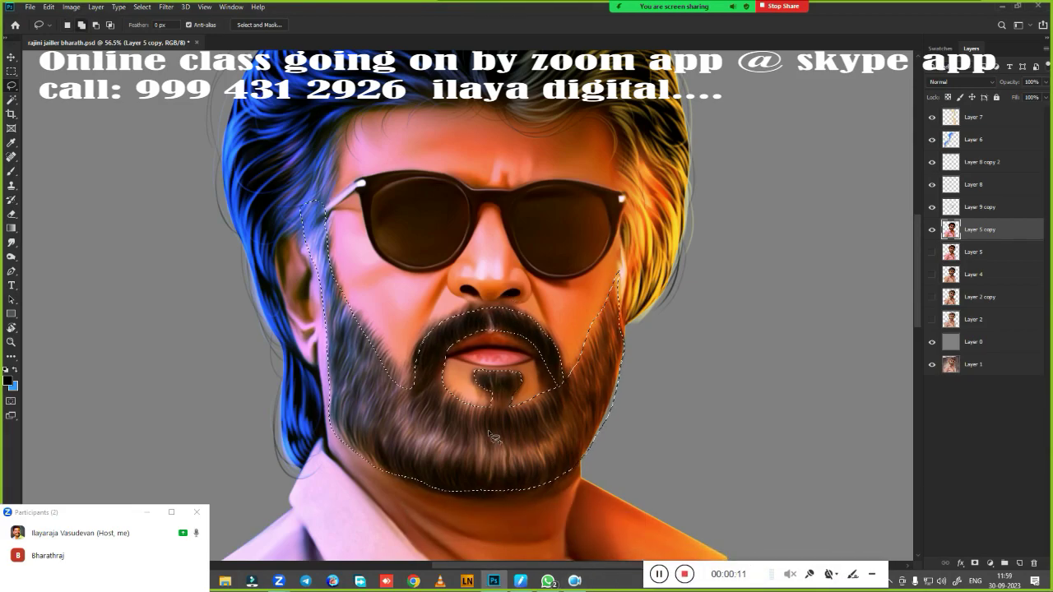
key("ctrl+m")
left_click_drag(706, 244, 700, 255)
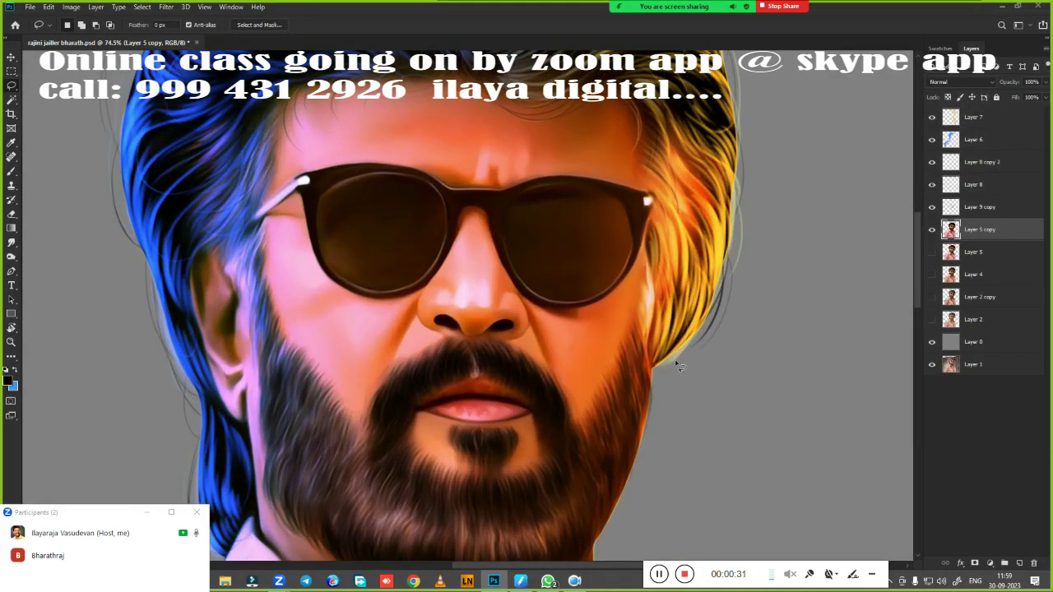
key("alt+bracketright")
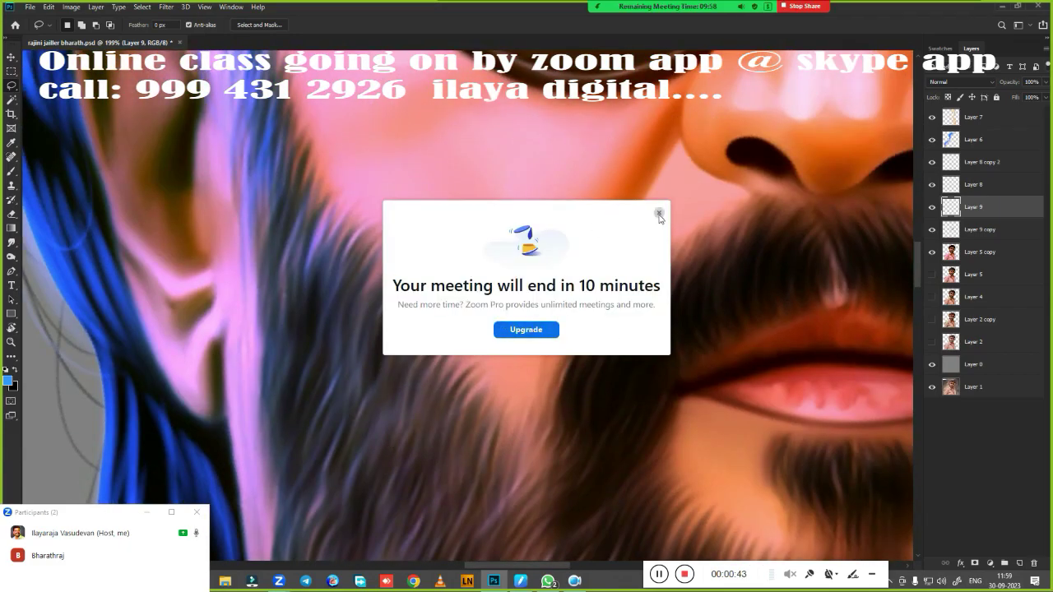
Dismiss the notice and paint light hair strands across the beard, including its right side.
left_click(659, 214)
key("b")
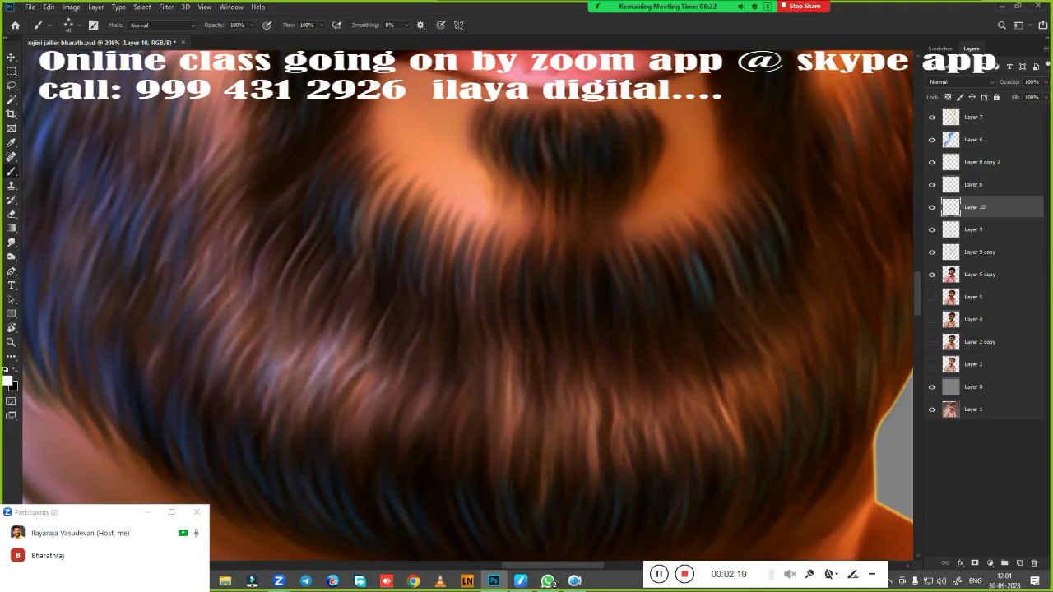
left_click_drag(374, 187, 403, 306)
left_click_drag(486, 259, 506, 328)
left_click_drag(238, 227, 313, 336)
left_click_drag(329, 270, 428, 370)
left_click_drag(206, 316, 289, 426)
left_click_drag(329, 358, 399, 464)
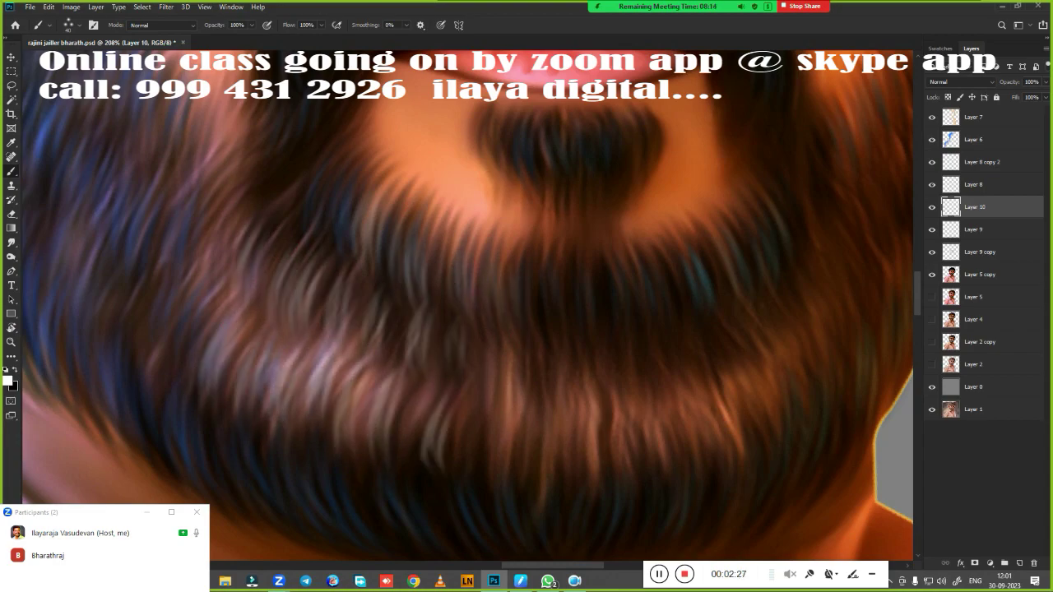
left_click_drag(486, 395, 493, 465)
left_click_drag(510, 337, 527, 423)
Paint light beard strands, shift the background hue toward +38, and confirm Image Size.
left_click_drag(486, 215, 507, 306)
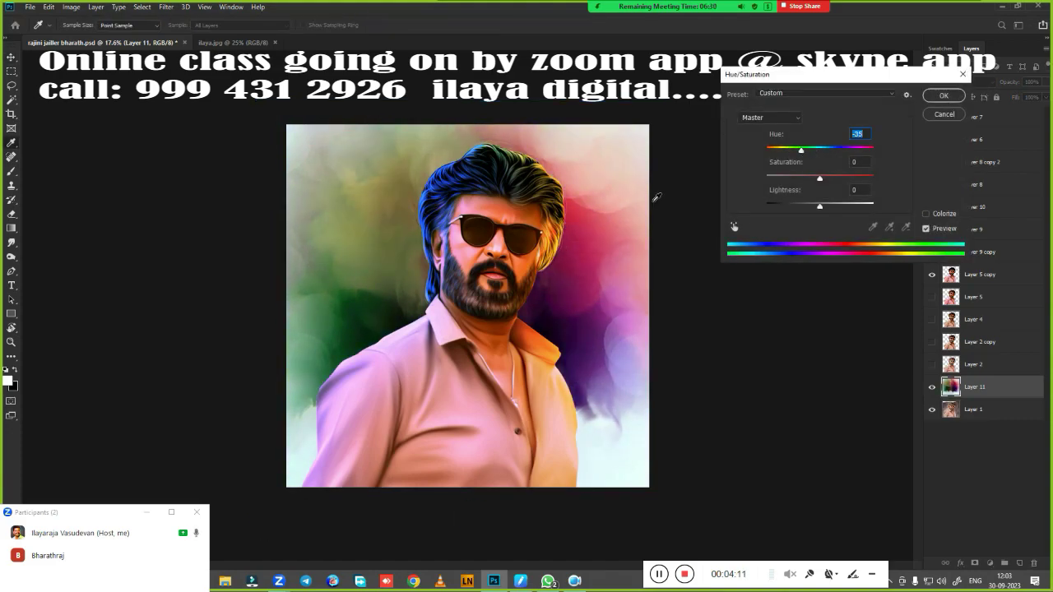
left_click_drag(801, 150, 841, 150)
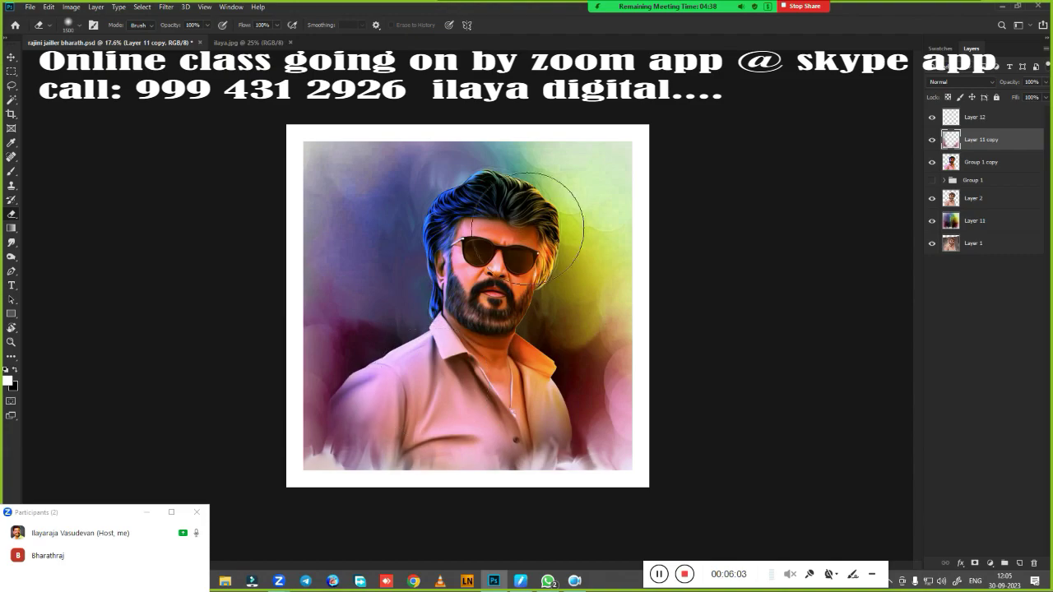
key("ctrl+alt+i")
key("Return")
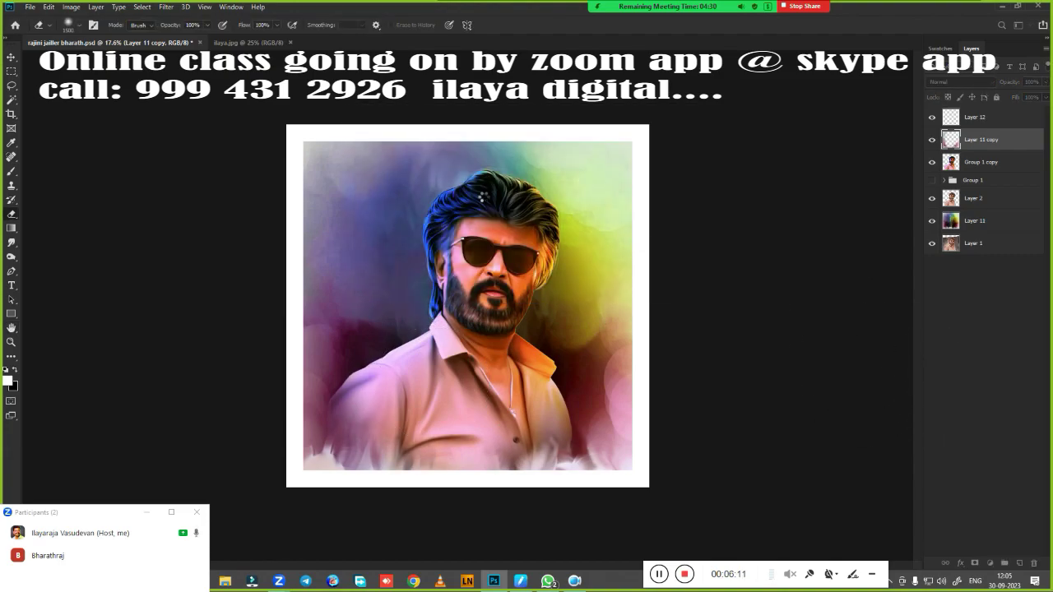